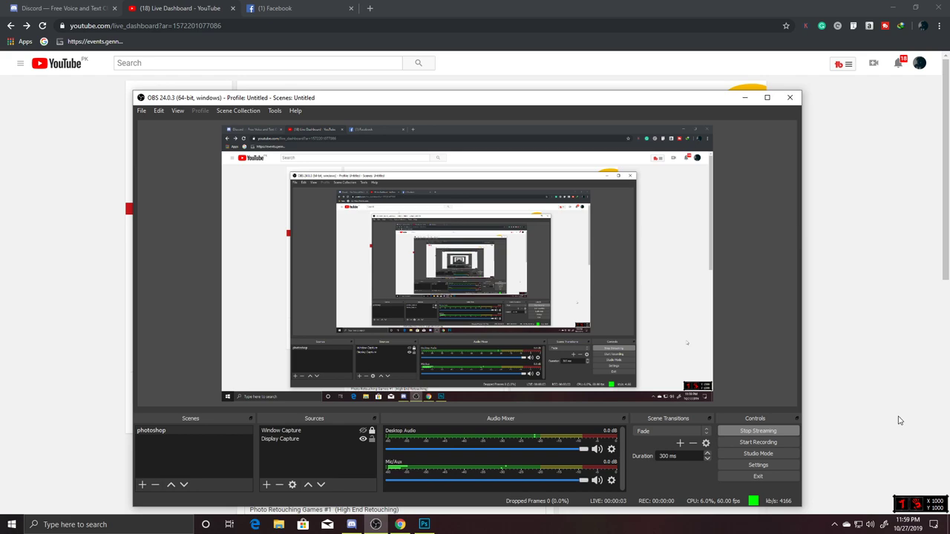
# Stop and restart streaming in OBS, then bring the YouTube live dashboard forward.
pyautogui.click(759, 428)
pyautogui.click(853, 349)
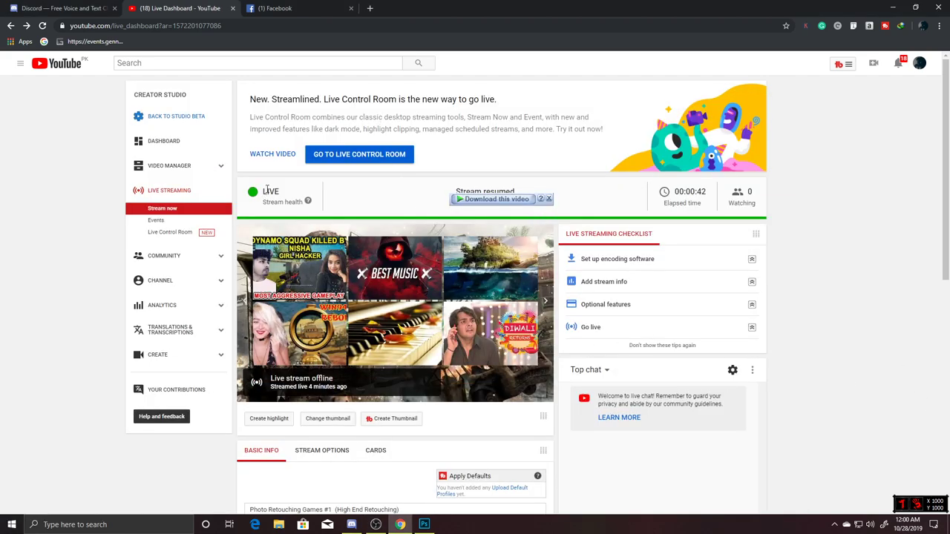
# Reload the YouTube Studio live dashboard to show the restarted stream.
pyautogui.scroll(-3, 645, 245)
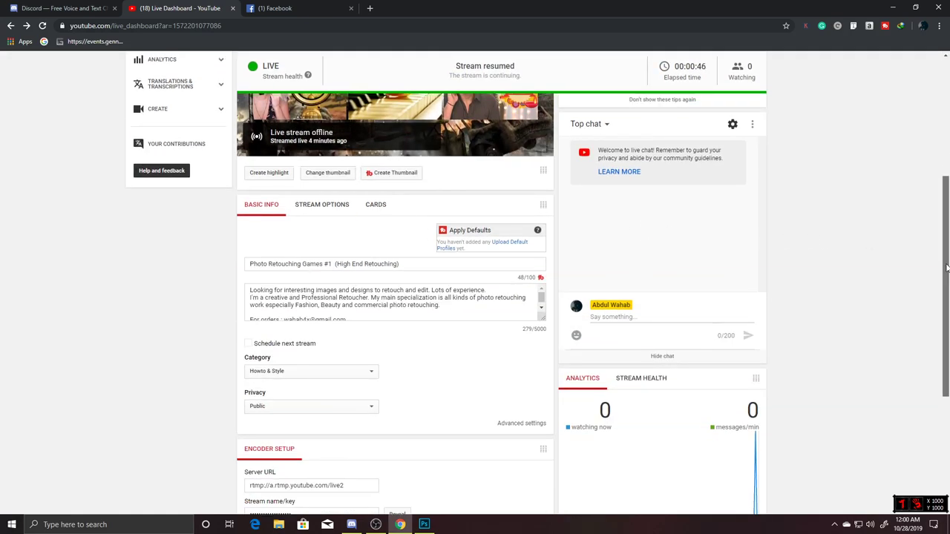
pyautogui.moveTo(946, 269); pyautogui.dragTo(947, 167)
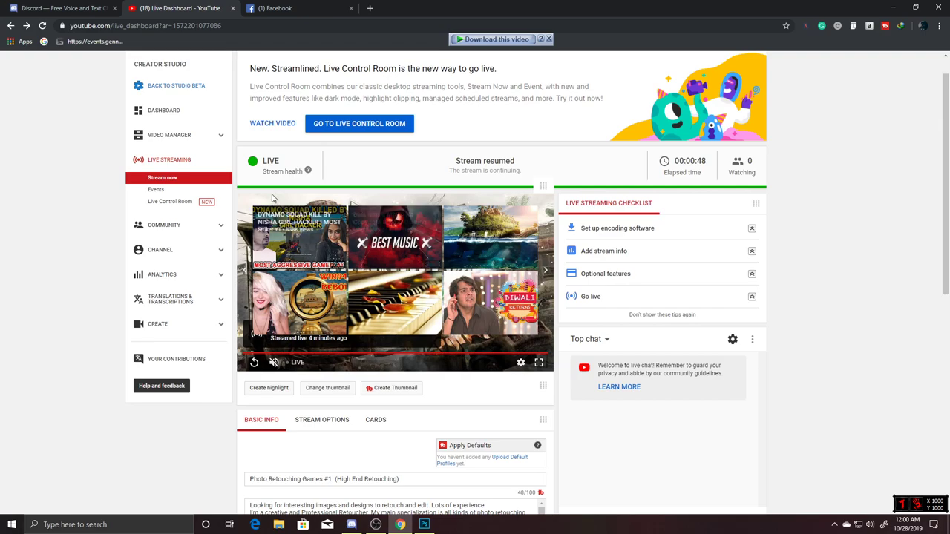
pyautogui.click(42, 25)
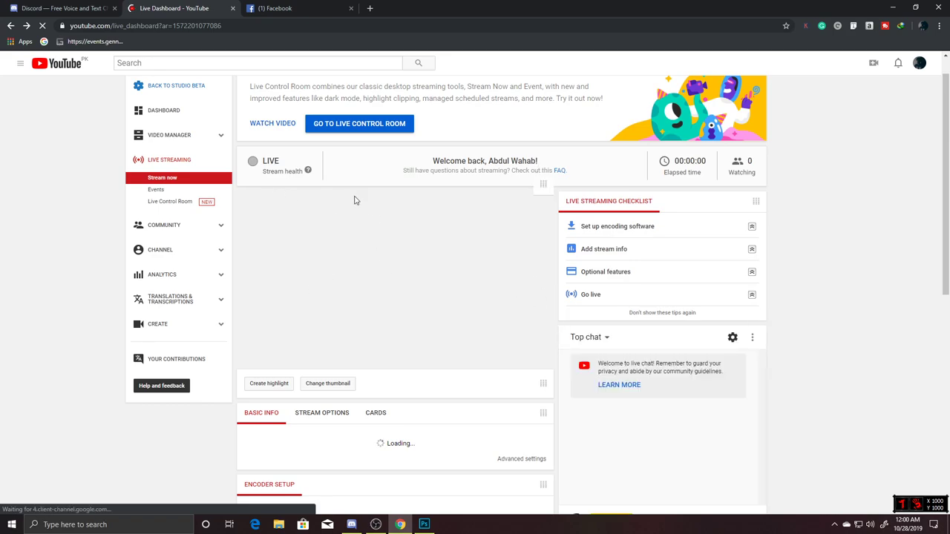
# Minimize OBS and select the channel's Share URL field on the dashboard.
pyautogui.click(376, 525)
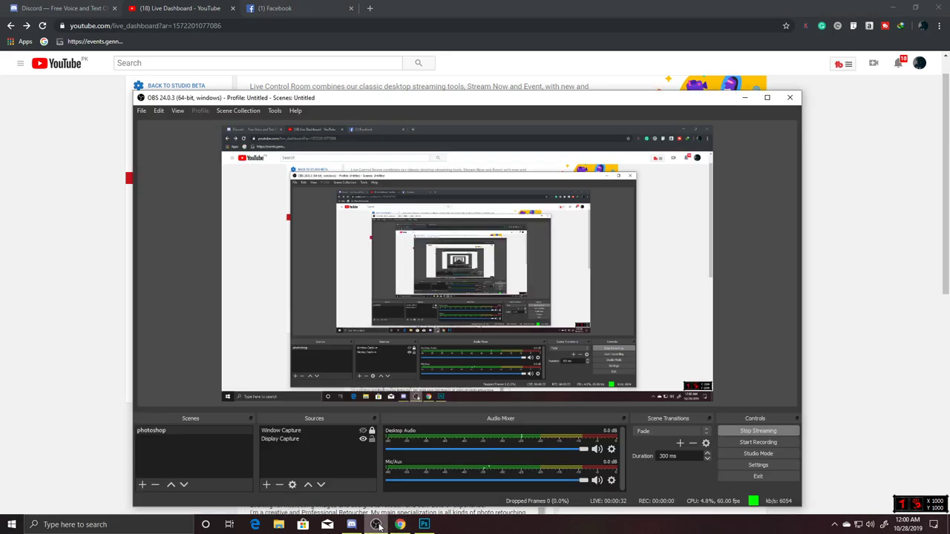
pyautogui.click(376, 524)
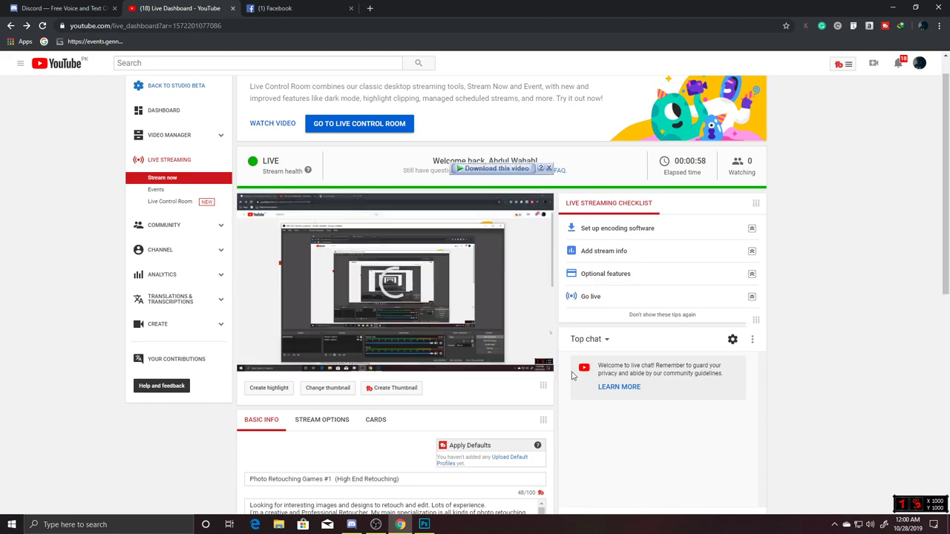
pyautogui.scroll(-1, 589, 344)
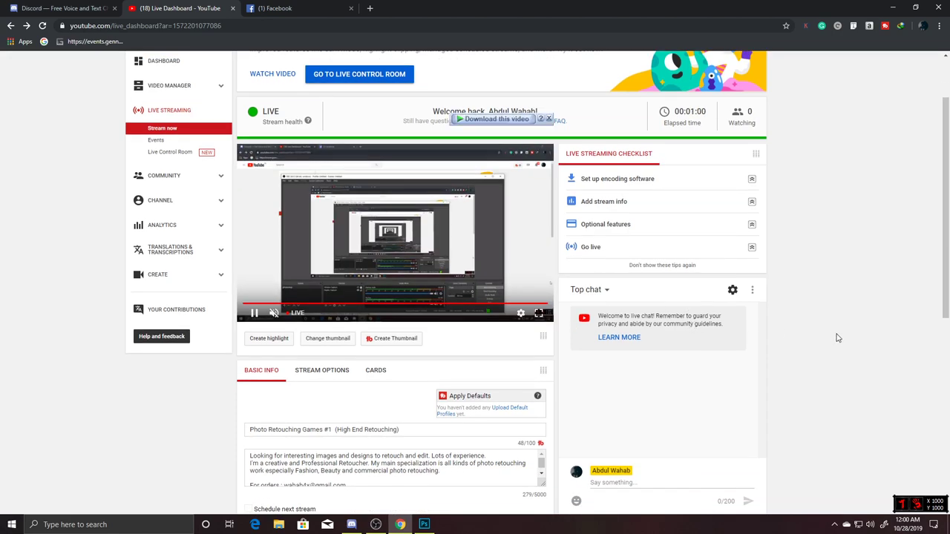
pyautogui.scroll(-3, 838, 340)
pyautogui.scroll(-2, 797, 379)
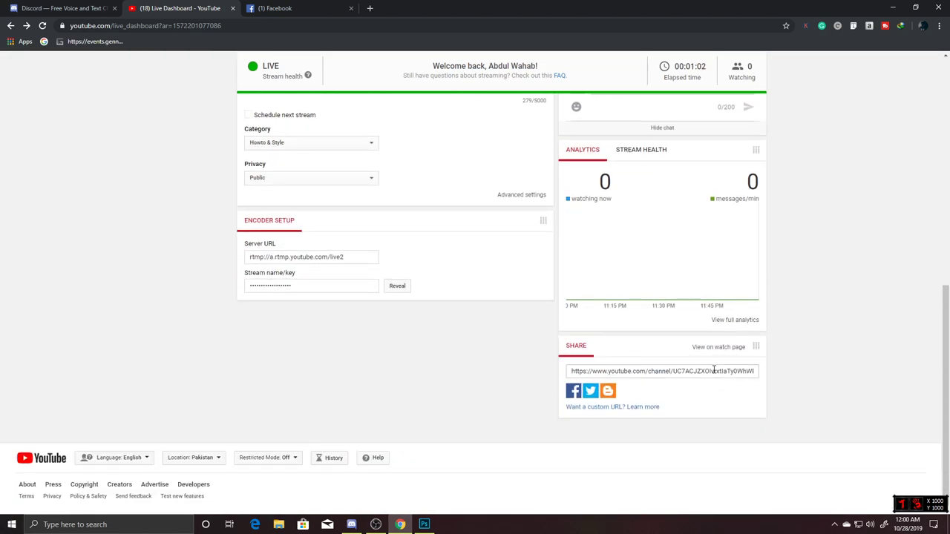
pyautogui.click(713, 370)
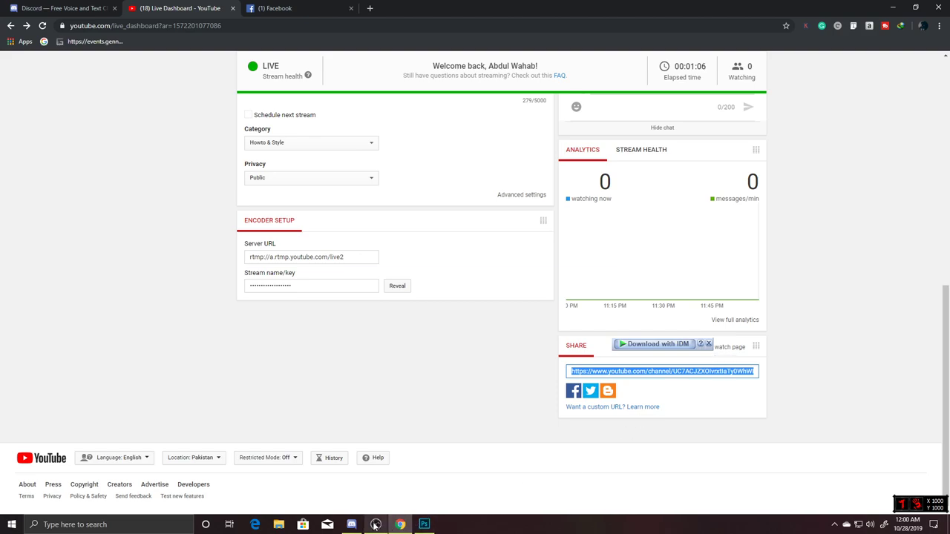
# Paste and send the stream link in the friend's Discord DM, then minimize Discord.
pyautogui.click(351, 524)
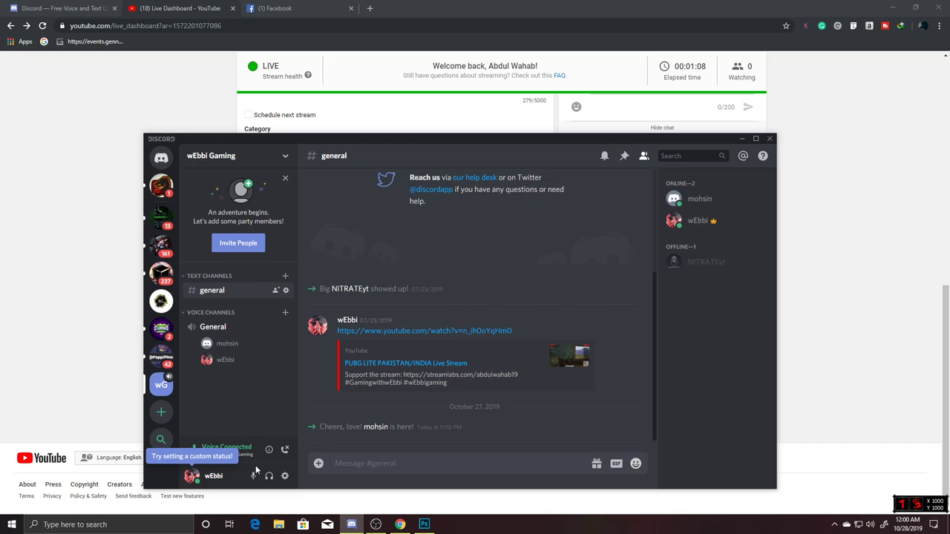
pyautogui.click(228, 347)
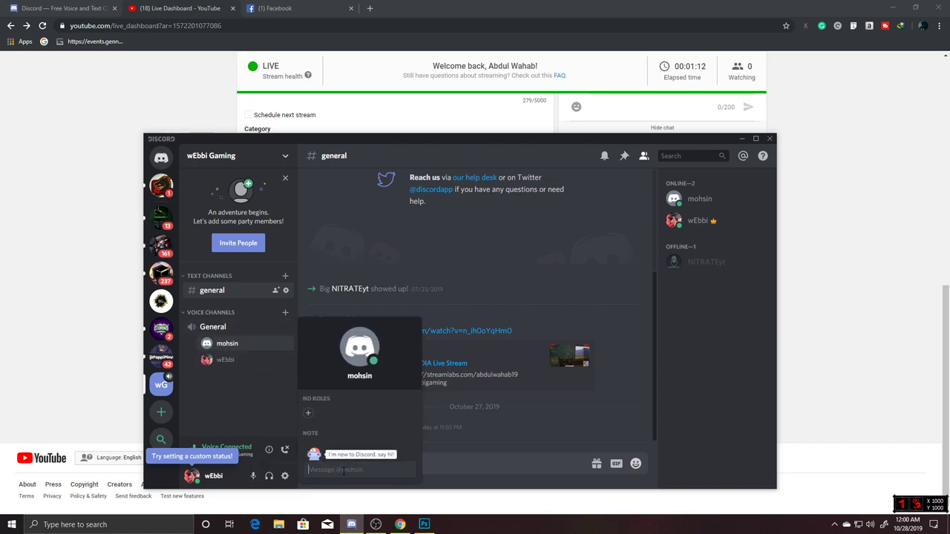
pyautogui.hotkey('ctrl', 'v')
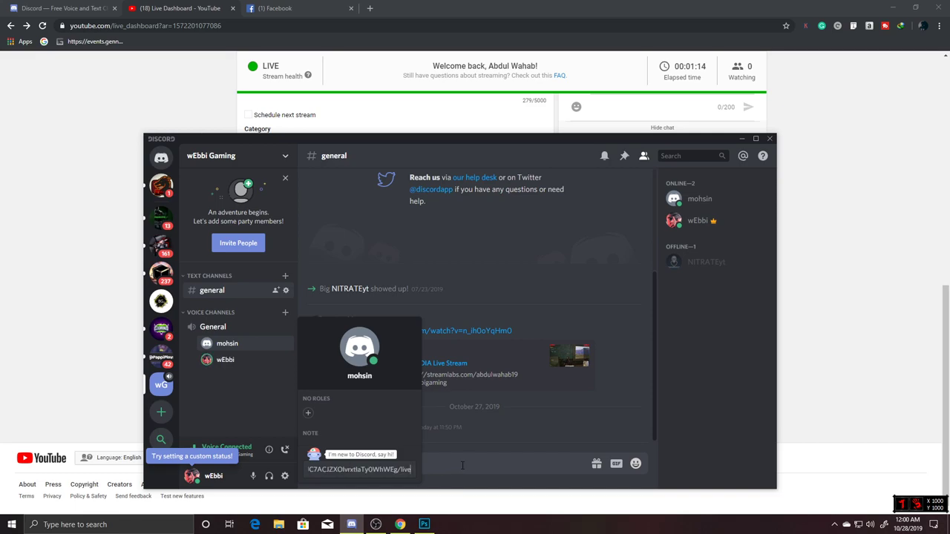
pyautogui.press('Return')
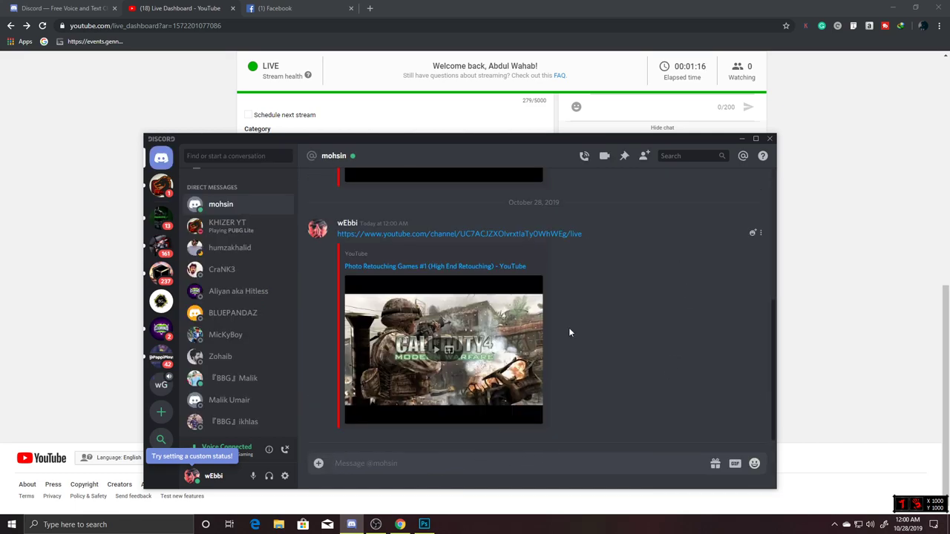
pyautogui.click(742, 140)
pyautogui.scroll(5, 765, 390)
pyautogui.scroll(10, 765, 390)
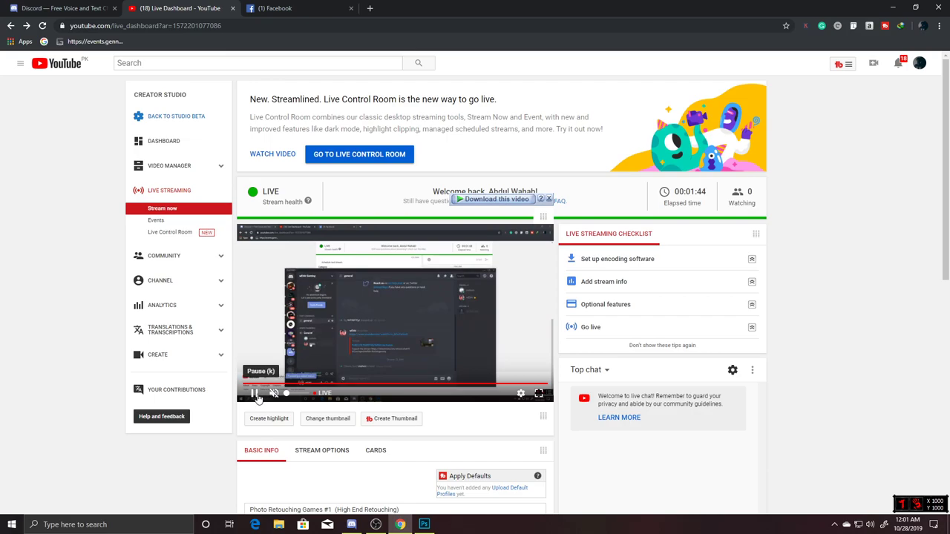
# Minimize OBS and switch to the IMG_0479.CR2 portrait in Photoshop.
pyautogui.click(376, 525)
pyautogui.click(376, 524)
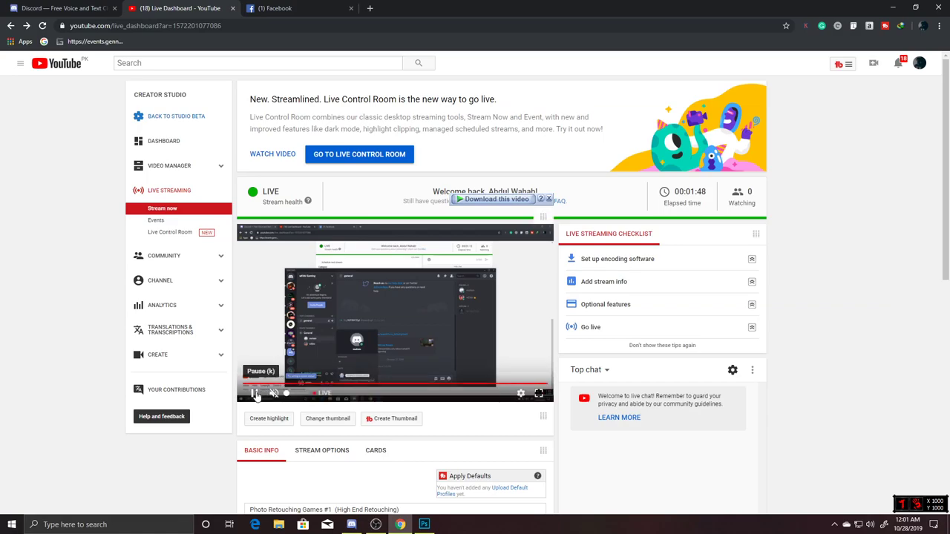
pyautogui.click(425, 524)
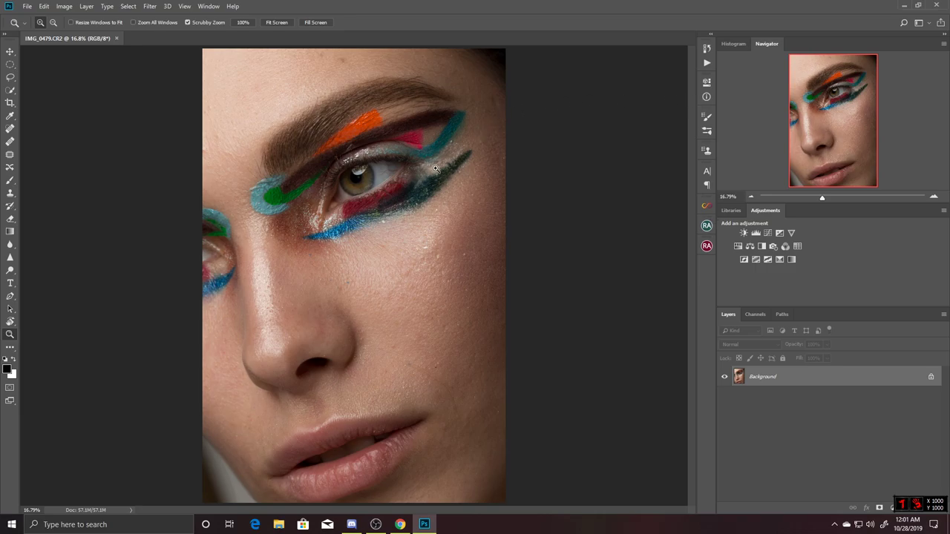
# Zoom around the portrait's eye area, then return to the YouTube dashboard.
pyautogui.scroll(3, 438, 160)
pyautogui.scroll(-4, 444, 200)
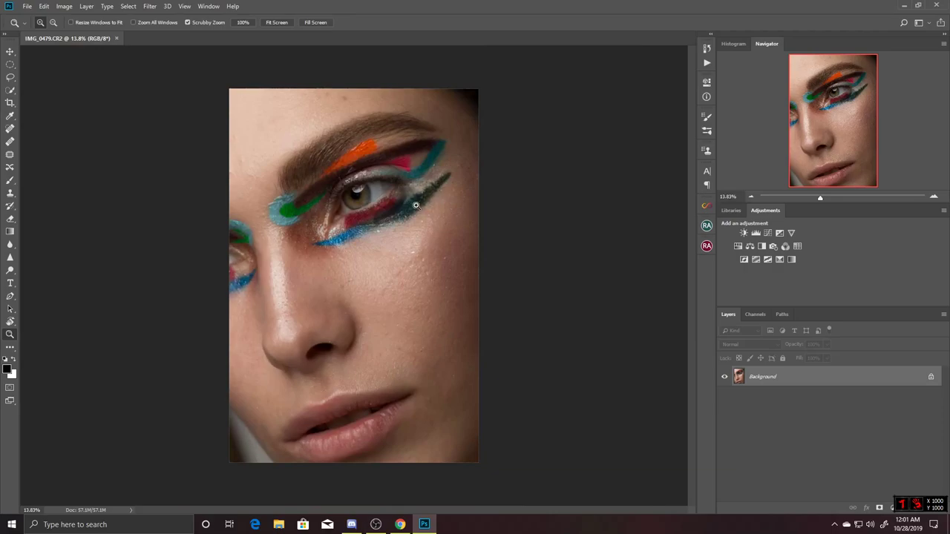
pyautogui.scroll(3, 445, 210)
pyautogui.scroll(-2, 460, 204)
pyautogui.scroll(-1, 458, 200)
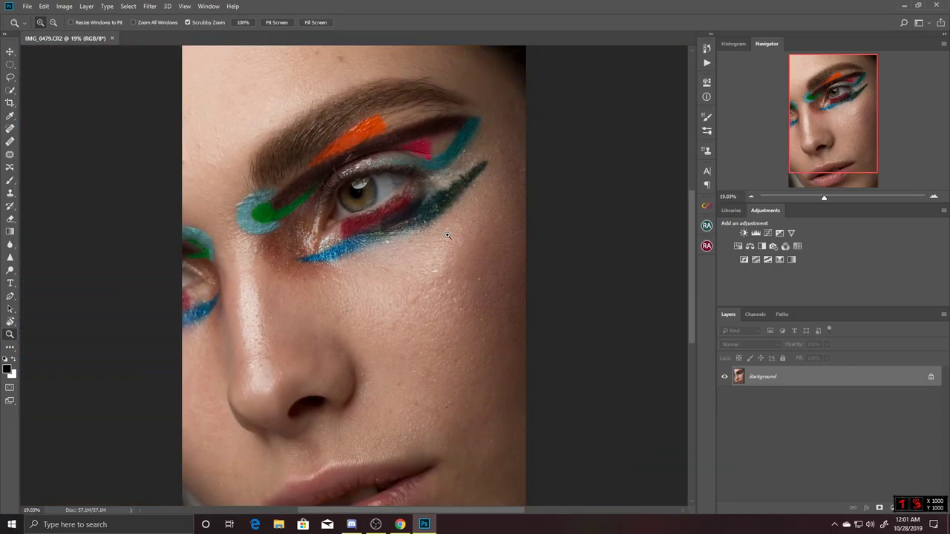
pyautogui.scroll(2, 448, 232)
pyautogui.scroll(-3, 445, 245)
pyautogui.scroll(1, 420, 240)
pyautogui.scroll(-1, 430, 244)
pyautogui.scroll(1, 434, 248)
pyautogui.scroll(1, 441, 253)
pyautogui.scroll(1, 445, 256)
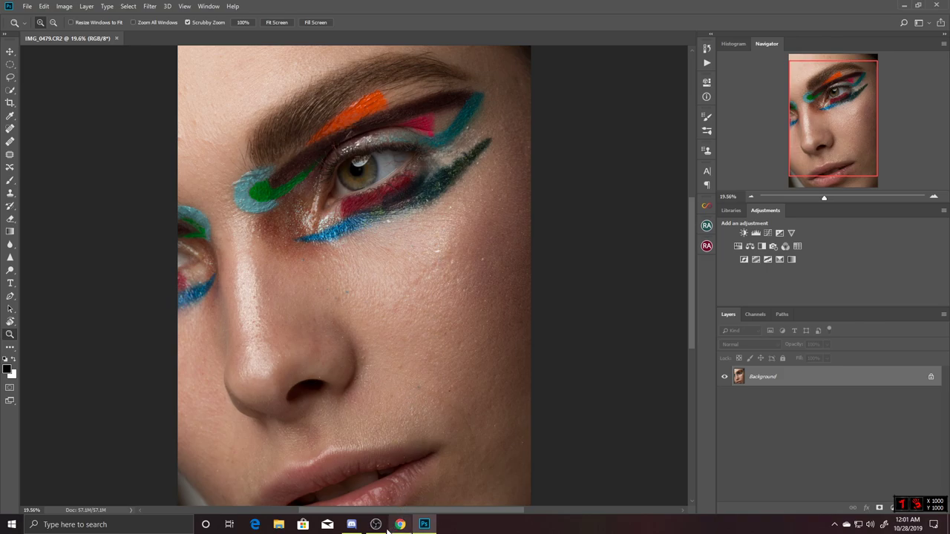
pyautogui.moveTo(351, 525)
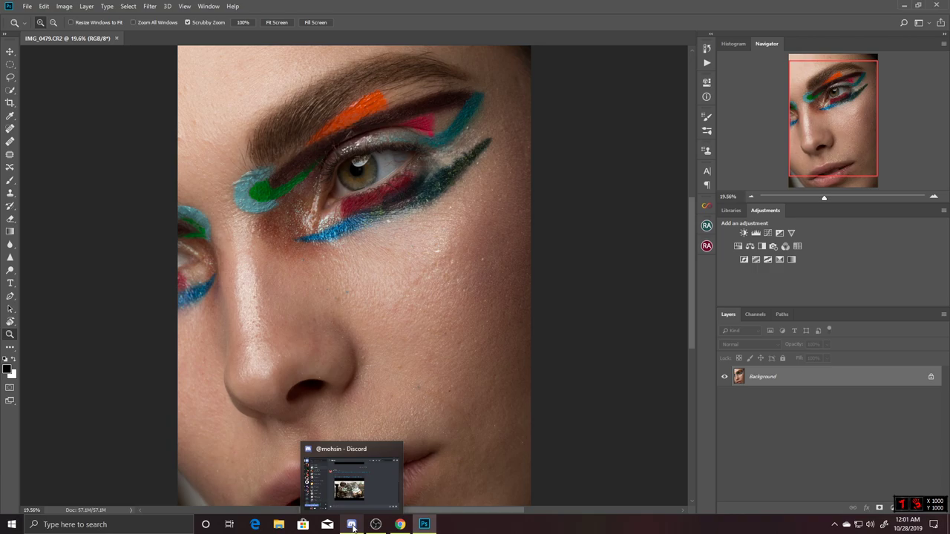
pyautogui.click(399, 524)
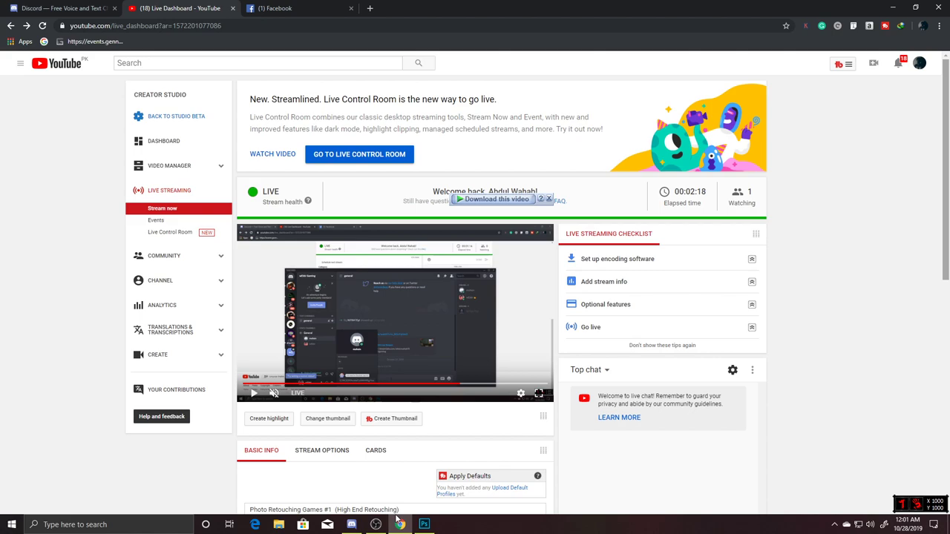
# Scroll down the dashboard and copy the channel's share URL.
pyautogui.scroll(-5, 475, 297)
pyautogui.scroll(-5, 475, 297)
pyautogui.scroll(-3, 475, 296)
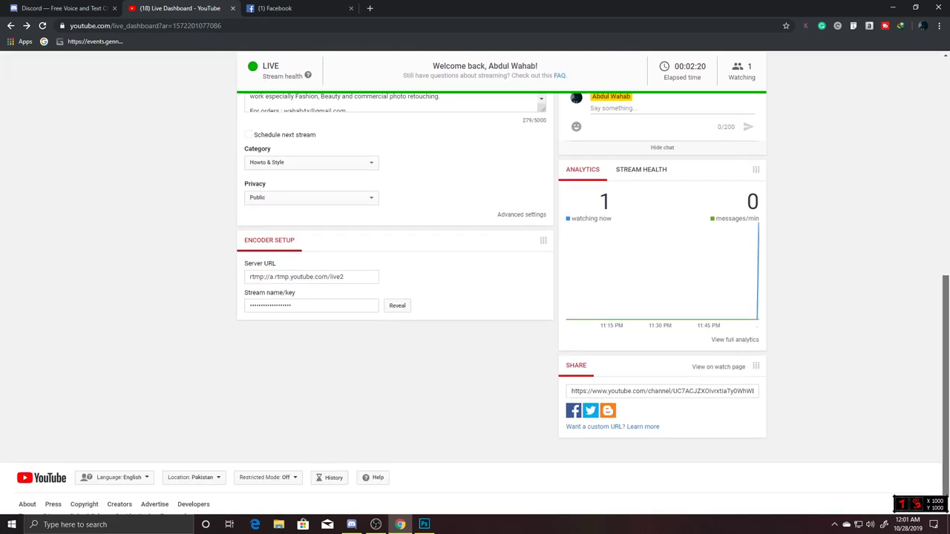
pyautogui.click(661, 390)
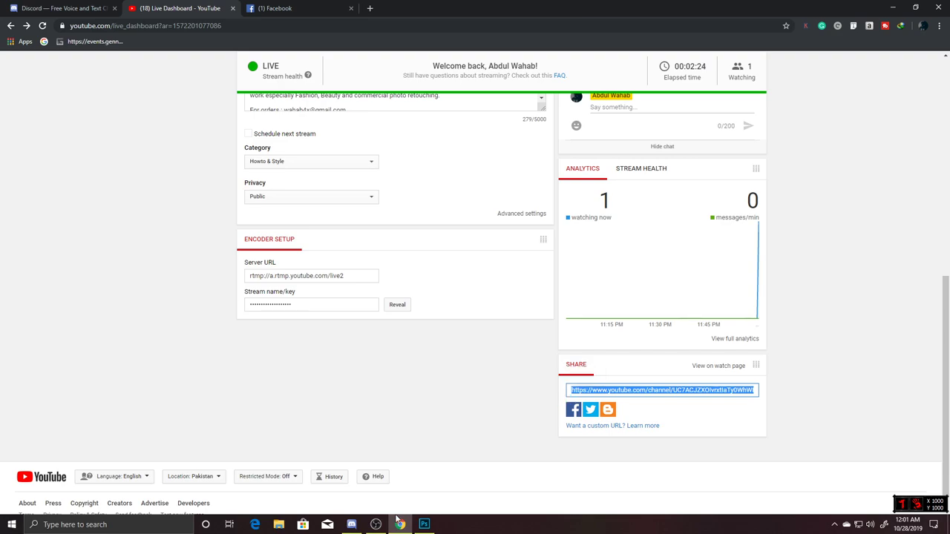
# Paste and send the link in the Discord DM, then minimize Discord.
pyautogui.click(352, 526)
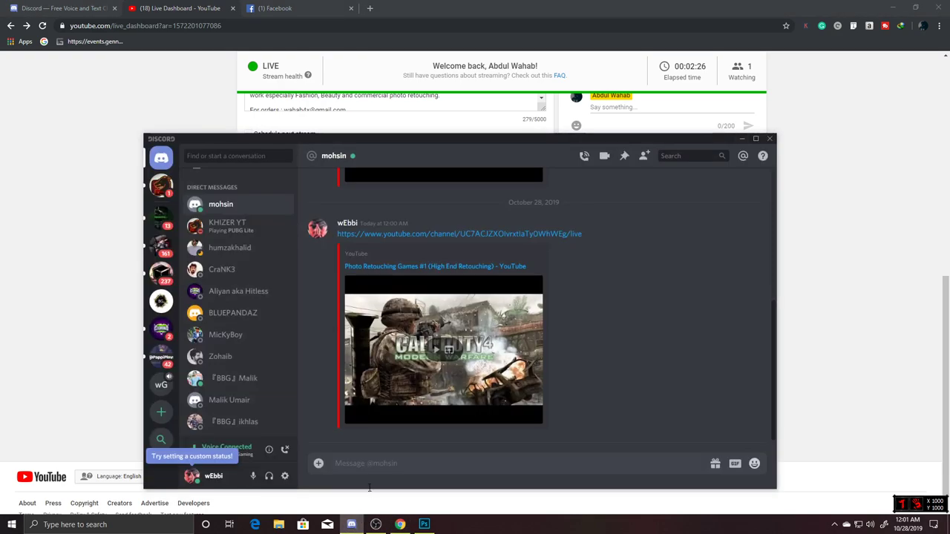
pyautogui.write('https://www.youtube.com/channel/UC7ACJZXOlvrxtlaTy0WhWEg/live')
pyautogui.press('Return')
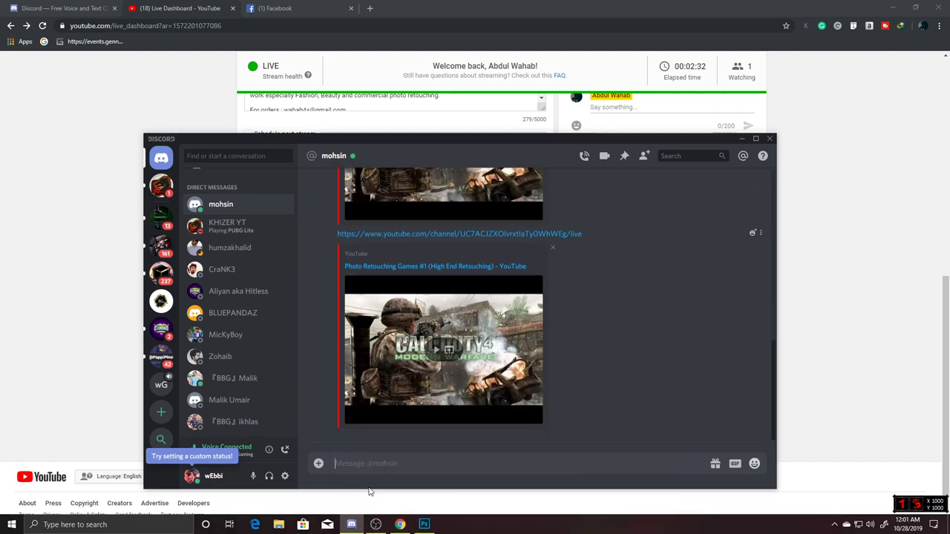
pyautogui.click(738, 139)
pyautogui.scroll(4, 738, 139)
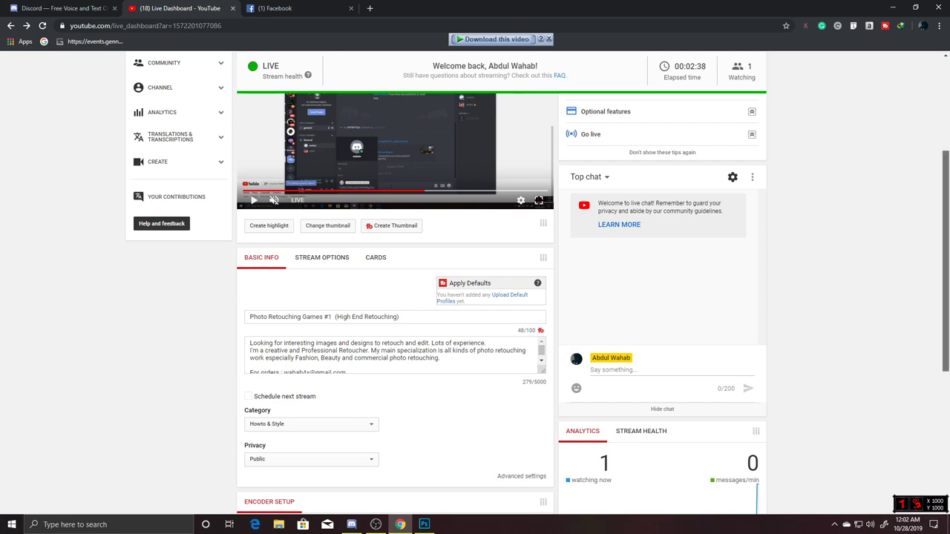
pyautogui.scroll(2, 738, 139)
pyautogui.click(376, 525)
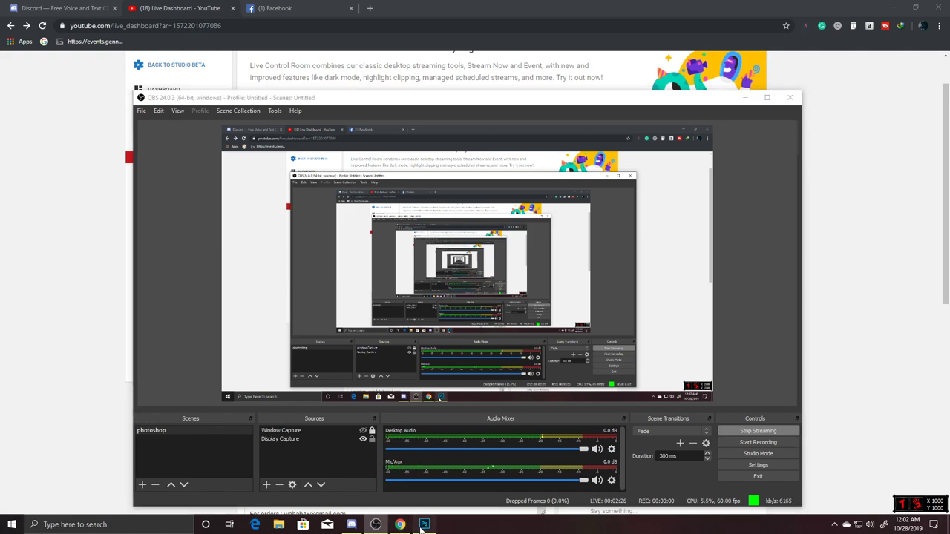
pyautogui.click(422, 525)
pyautogui.moveTo(455, 255)
pyautogui.mouseDown()
pyautogui.moveTo(426, 246)
pyautogui.moveTo(424, 208)
pyautogui.mouseUp()
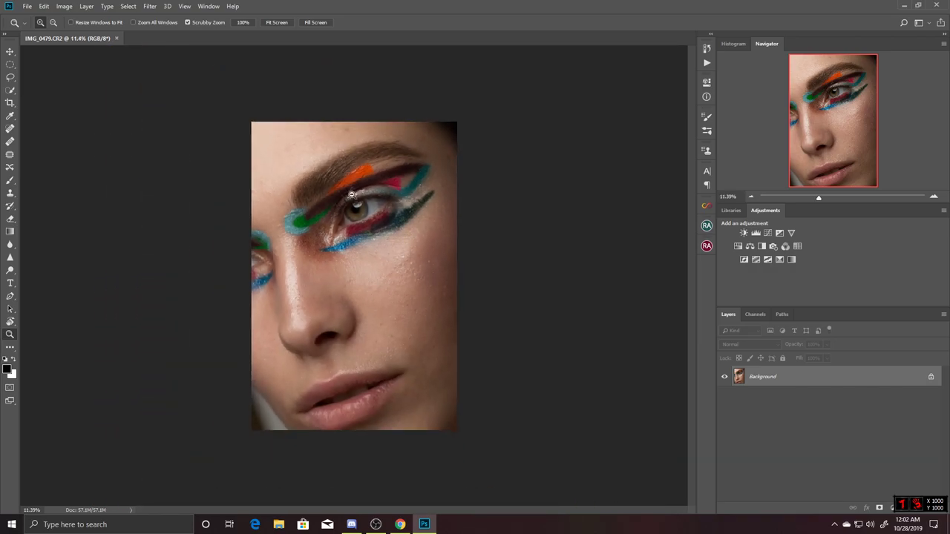
pyautogui.moveTo(352, 194)
pyautogui.mouseDown()
pyautogui.moveTo(414, 170)
pyautogui.moveTo(436, 327)
pyautogui.mouseUp()
pyautogui.moveTo(441, 212); pyautogui.dragTo(450, 329)
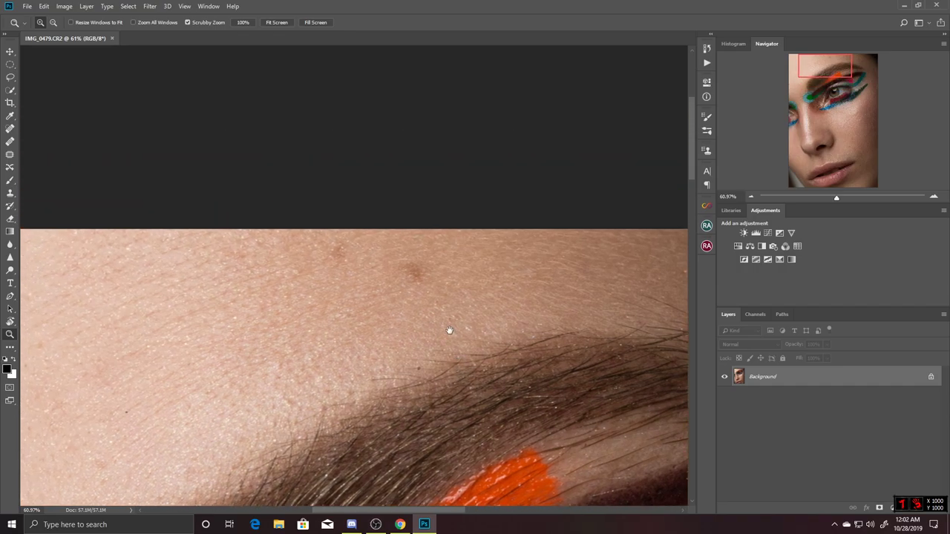
pyautogui.moveTo(413, 288); pyautogui.dragTo(424, 319)
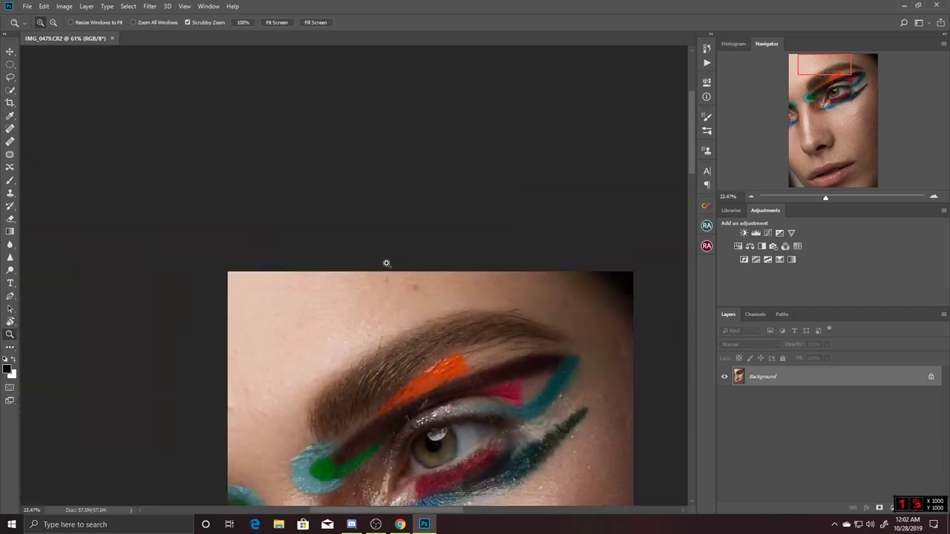
pyautogui.moveTo(296, 320)
pyautogui.mouseDown()
pyautogui.moveTo(377, 322)
pyautogui.moveTo(369, 320)
pyautogui.moveTo(378, 125)
pyautogui.mouseUp()
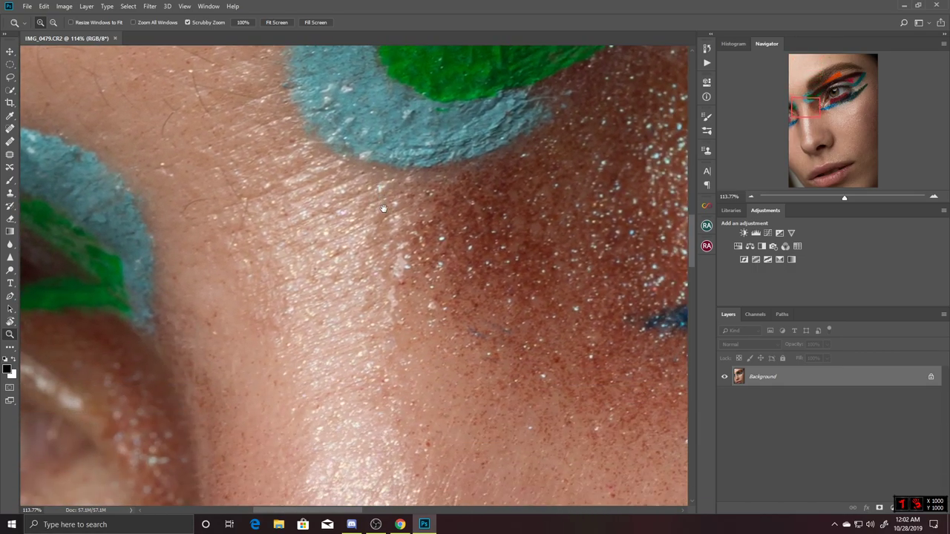
pyautogui.moveTo(460, 256)
pyautogui.mouseDown()
pyautogui.moveTo(413, 256)
pyautogui.moveTo(409, 283)
pyautogui.moveTo(429, 308)
pyautogui.moveTo(417, 277)
pyautogui.mouseUp()
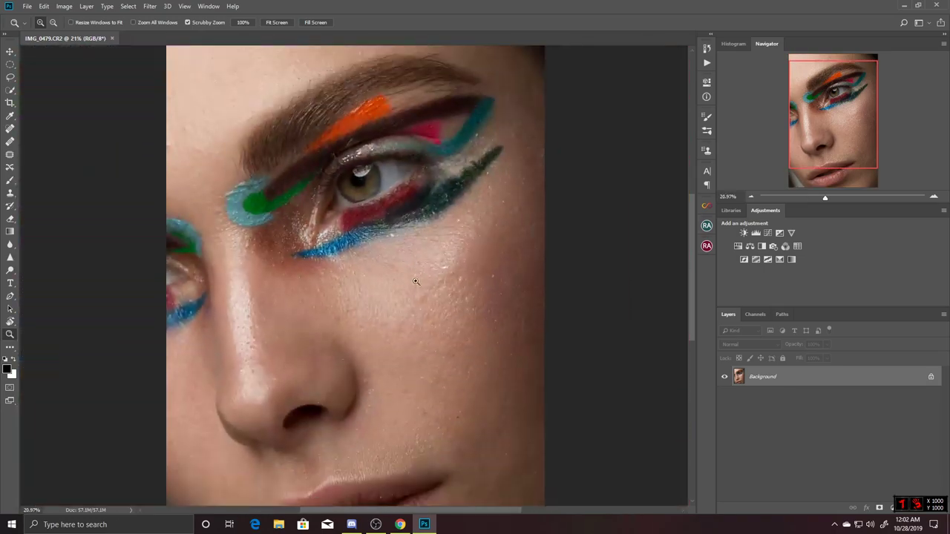
pyautogui.moveTo(271, 319)
pyautogui.mouseDown()
pyautogui.moveTo(351, 361)
pyautogui.moveTo(366, 195)
pyautogui.mouseUp()
pyautogui.moveTo(553, 297)
pyautogui.mouseDown()
pyautogui.moveTo(433, 161)
pyautogui.moveTo(459, 276)
pyautogui.moveTo(418, 326)
pyautogui.mouseUp()
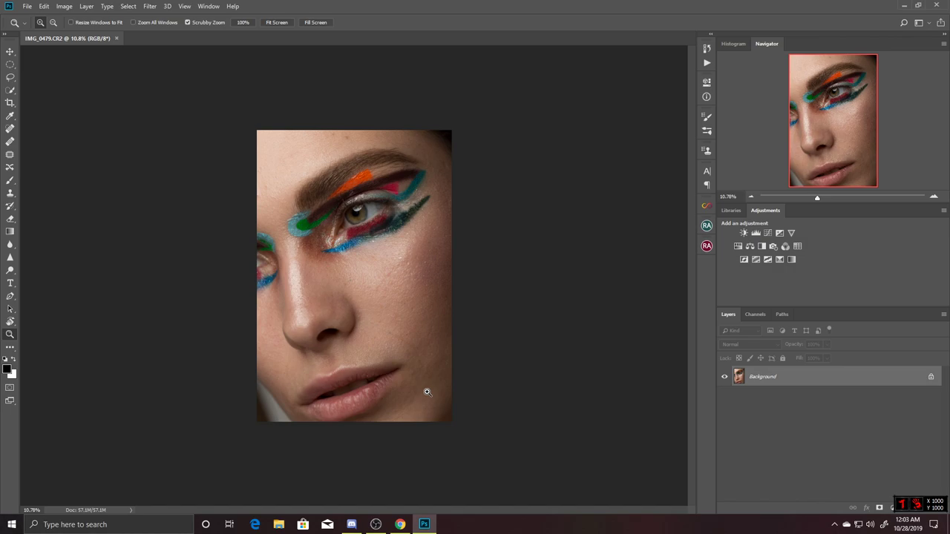
pyautogui.moveTo(409, 265); pyautogui.dragTo(464, 329)
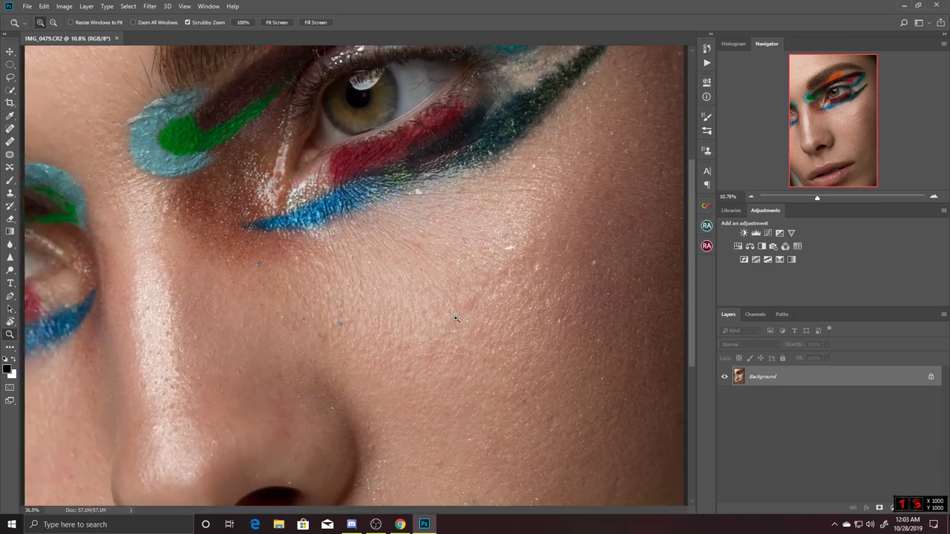
pyautogui.moveTo(497, 300); pyautogui.dragTo(492, 130)
pyautogui.moveTo(538, 335)
pyautogui.mouseDown()
pyautogui.moveTo(531, 272)
pyautogui.moveTo(532, 296)
pyautogui.mouseUp()
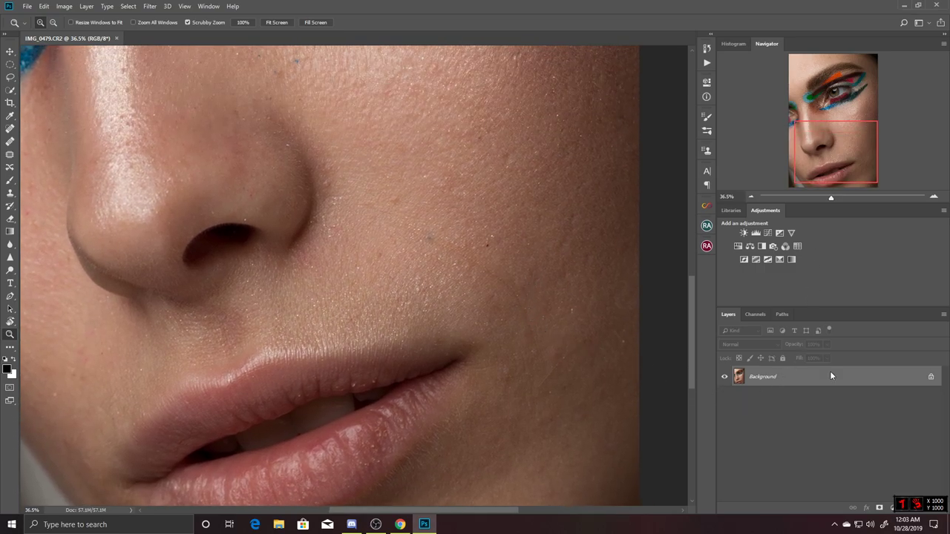
pyautogui.rightClick(936, 501)
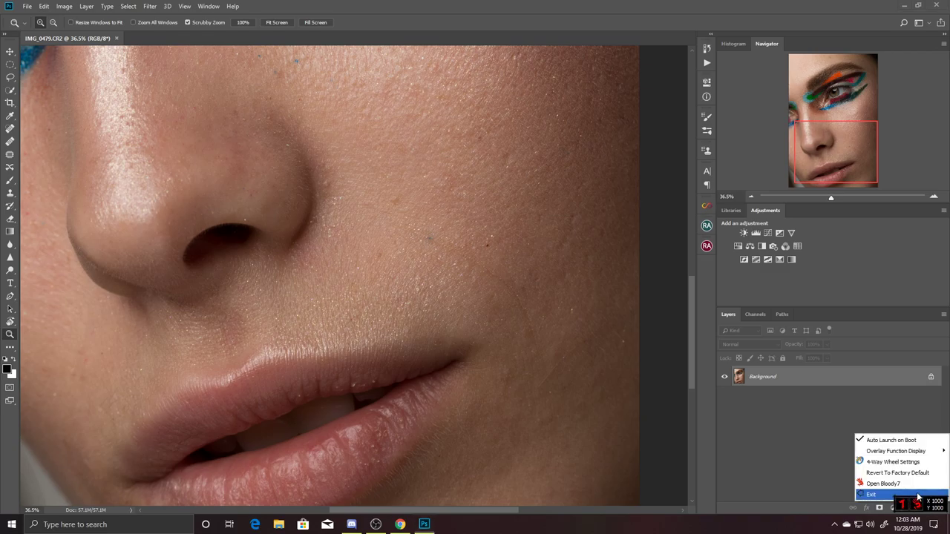
pyautogui.click(902, 493)
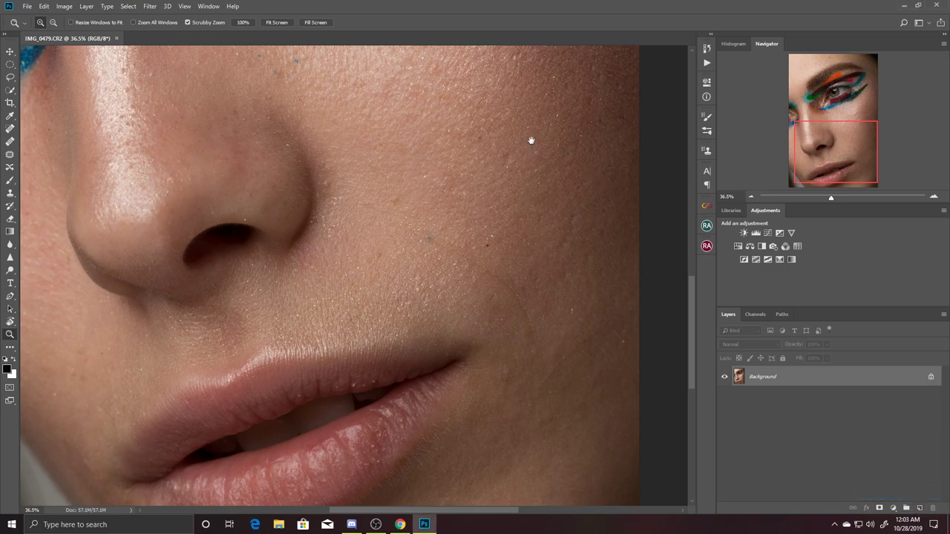
pyautogui.moveTo(532, 145); pyautogui.dragTo(564, 294)
pyautogui.moveTo(577, 203)
pyautogui.mouseDown()
pyautogui.moveTo(581, 256)
pyautogui.moveTo(587, 249)
pyautogui.mouseUp()
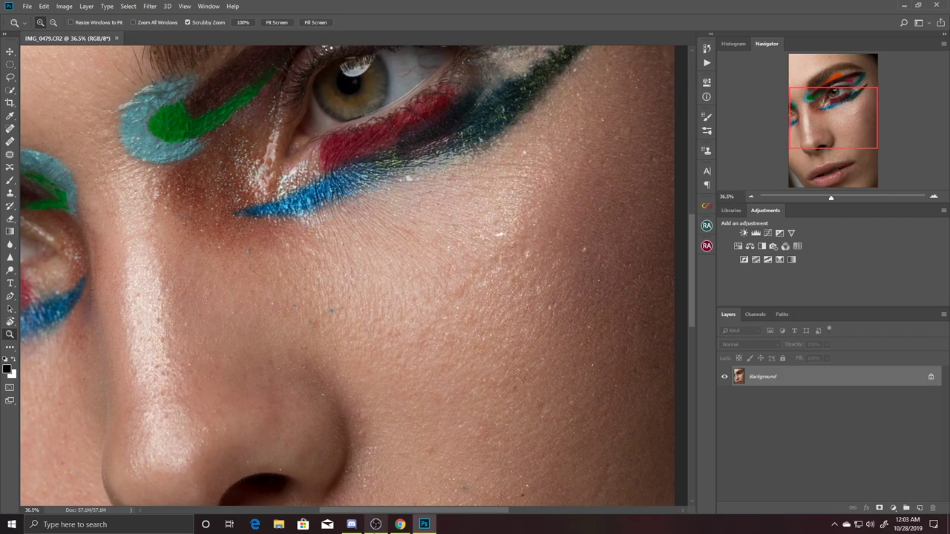
pyautogui.click(376, 524)
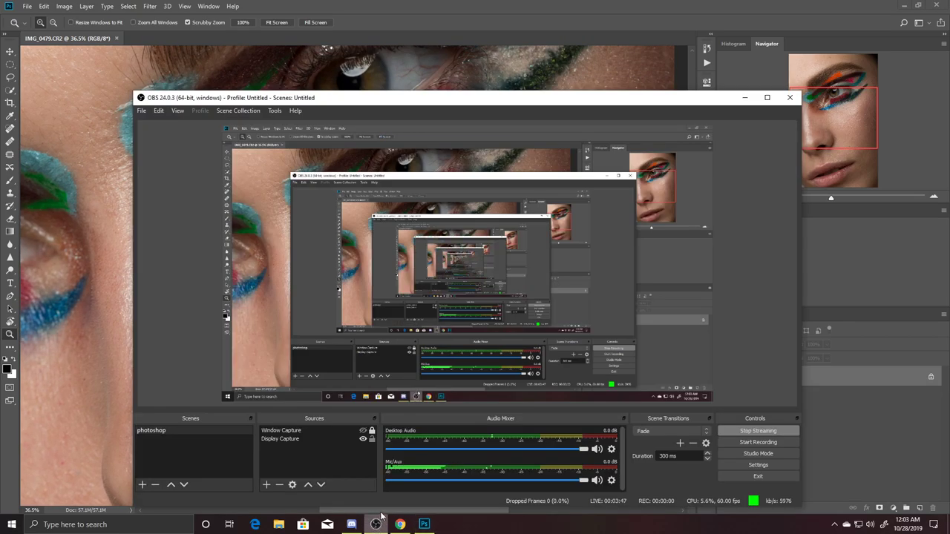
pyautogui.click(370, 439)
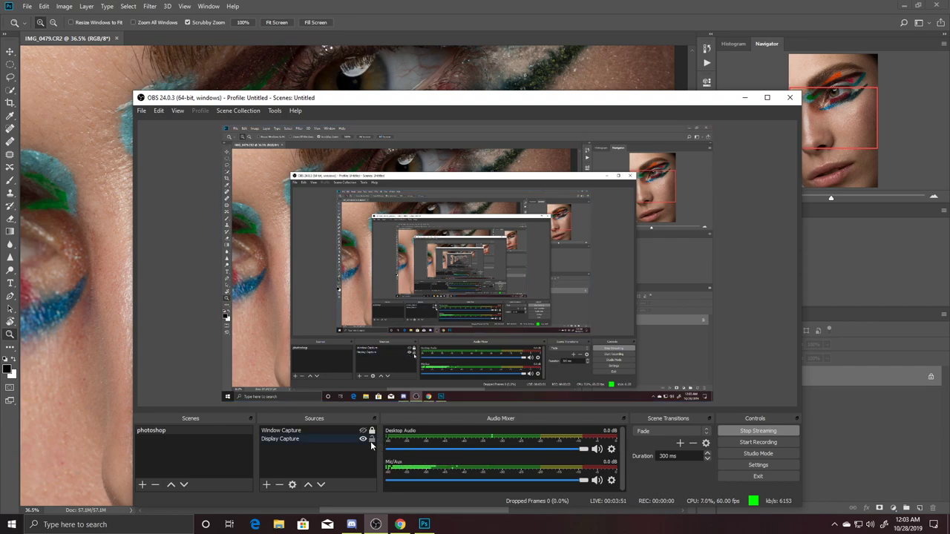
pyautogui.click(745, 98)
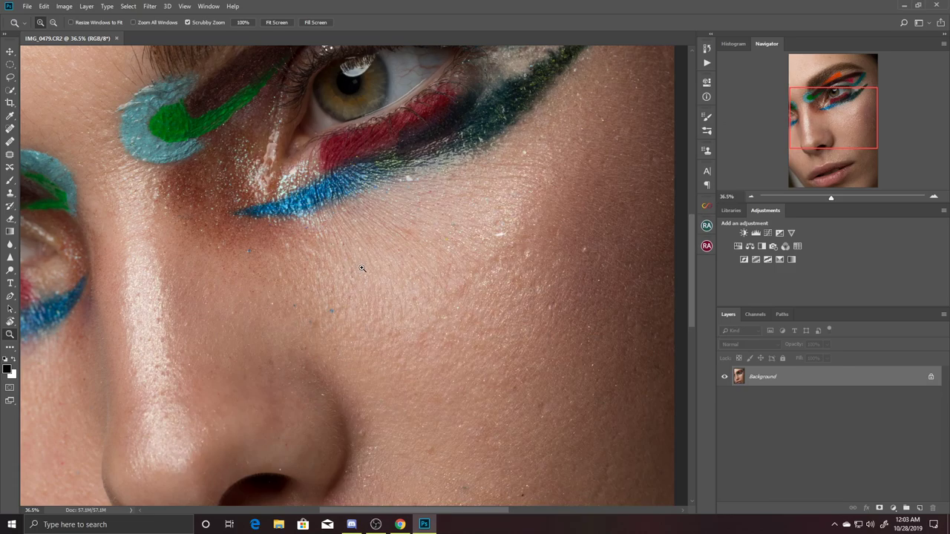
# Fit the portrait on screen and open the Create New Fill or Adjustment Layer menu.
pyautogui.rightClick(429, 241)
pyautogui.click(456, 251)
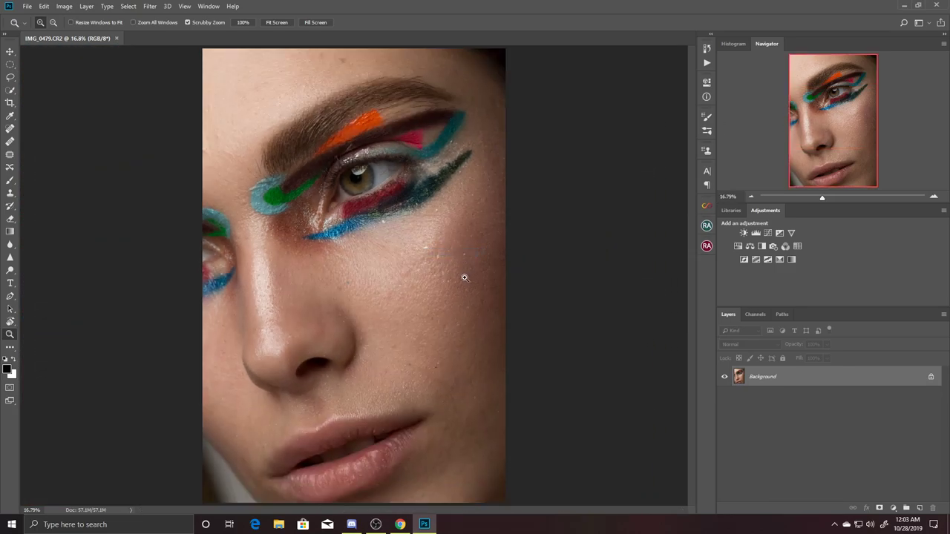
pyautogui.moveTo(421, 273)
pyautogui.mouseDown()
pyautogui.moveTo(412, 262)
pyautogui.moveTo(480, 291)
pyautogui.moveTo(451, 276)
pyautogui.mouseUp()
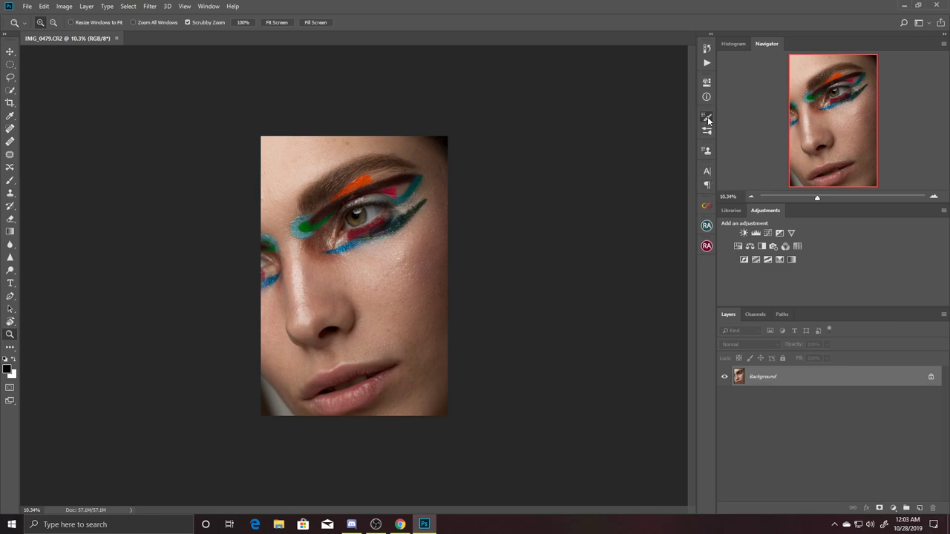
pyautogui.click(706, 119)
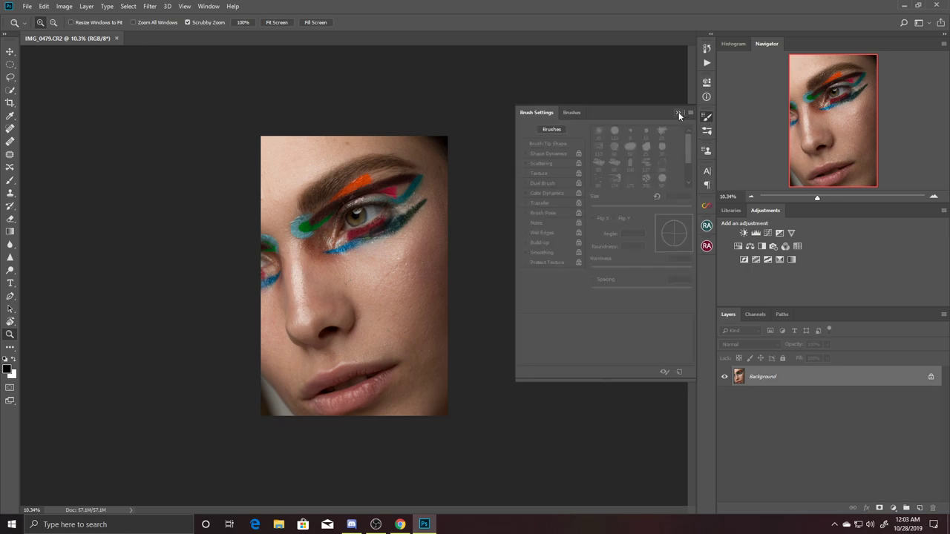
pyautogui.click(678, 113)
pyautogui.moveTo(363, 289)
pyautogui.mouseDown()
pyautogui.moveTo(400, 295)
pyautogui.moveTo(389, 286)
pyautogui.mouseUp()
pyautogui.click(892, 511)
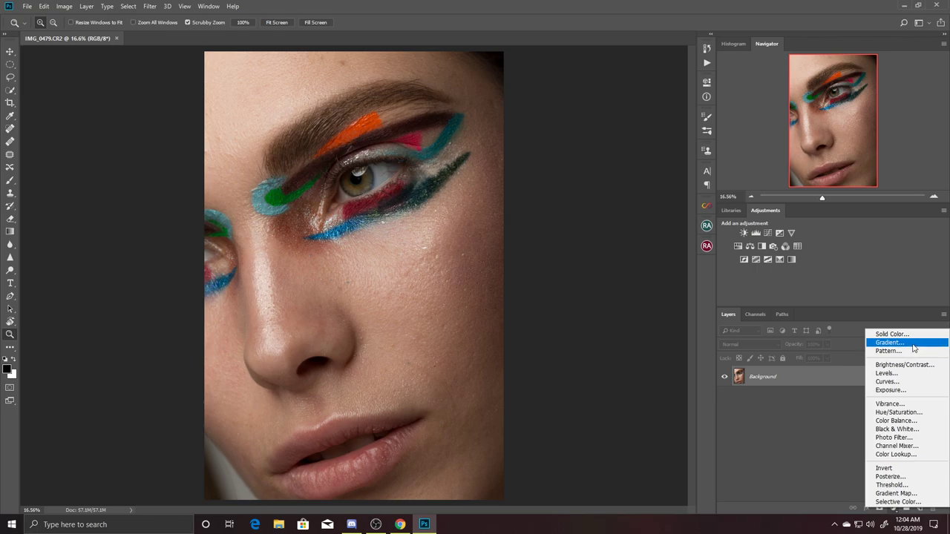
# Add a Gradient Map 1 layer with Reverse ticked, inverting the portrait to greyscale.
pyautogui.click(908, 493)
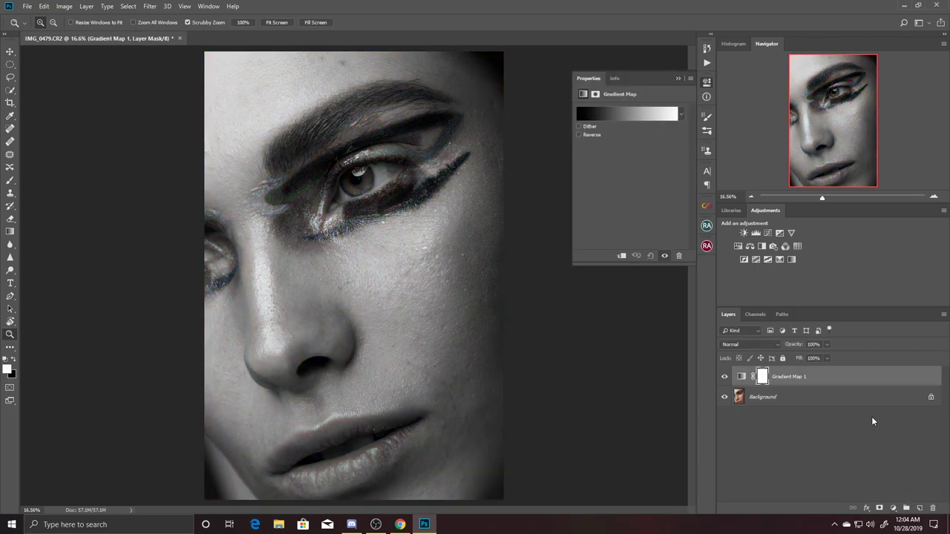
pyautogui.click(578, 134)
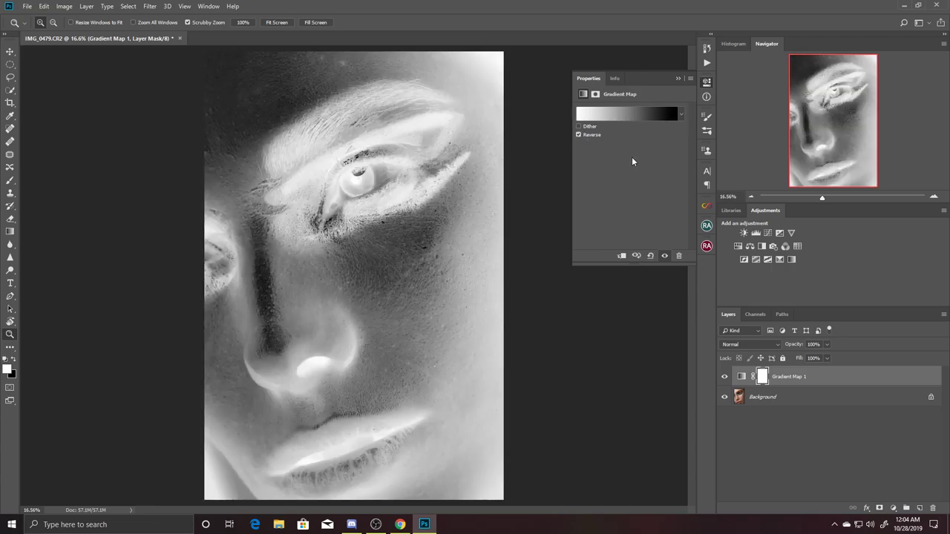
pyautogui.click(678, 78)
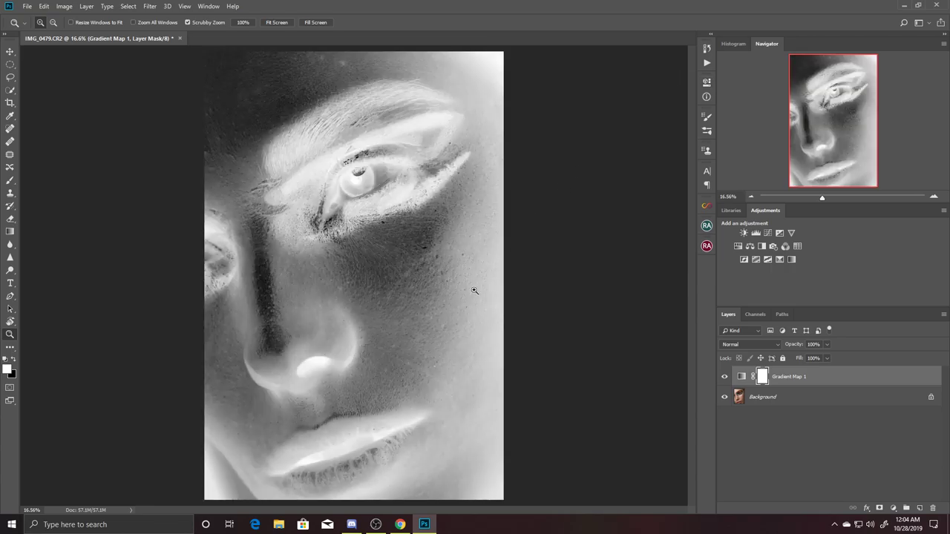
pyautogui.moveTo(460, 346); pyautogui.dragTo(432, 315)
pyautogui.moveTo(341, 272); pyautogui.dragTo(377, 267)
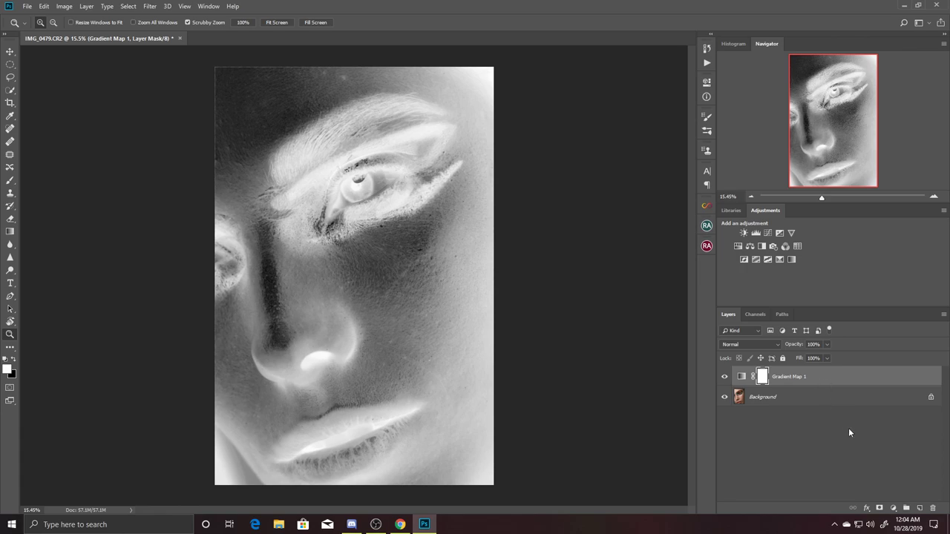
pyautogui.click(894, 508)
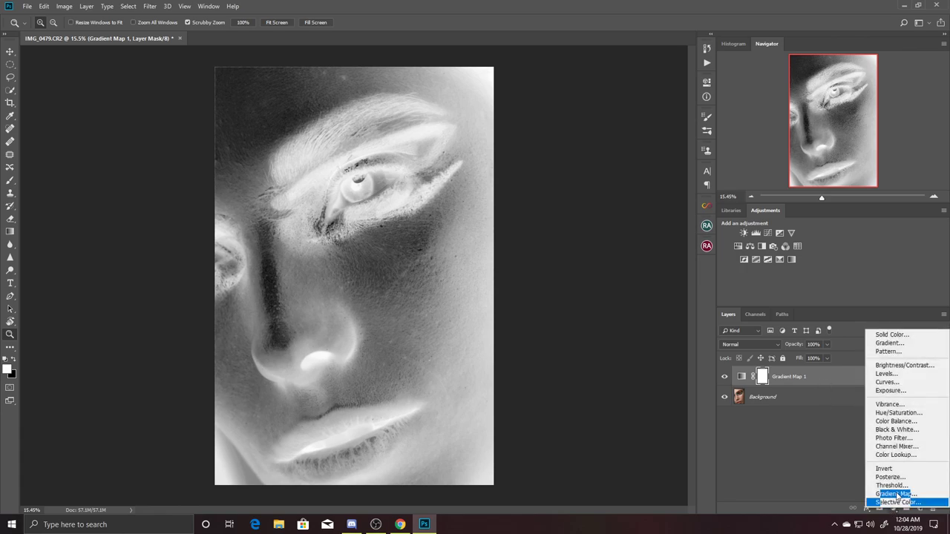
# Add a Levels layer and drag its midtone slider to darken the skin.
pyautogui.click(898, 377)
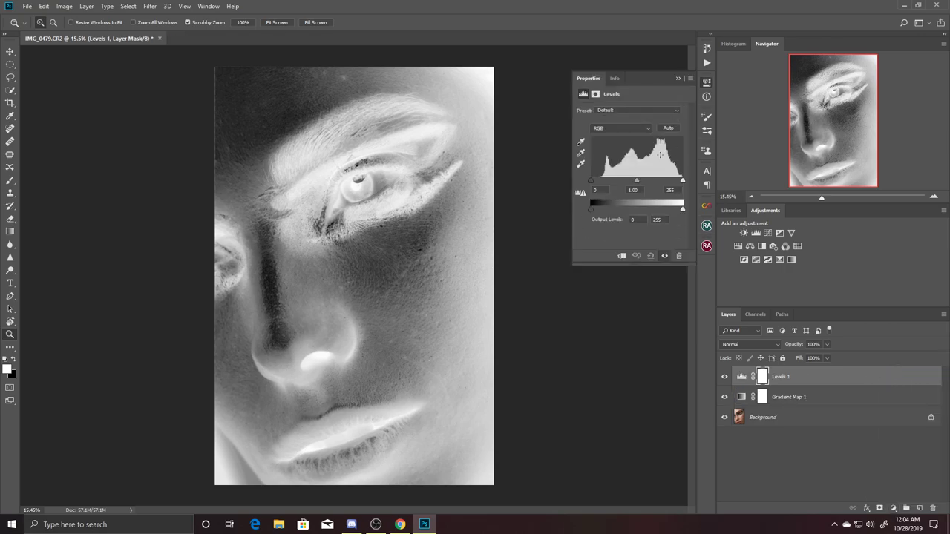
pyautogui.moveTo(636, 180); pyautogui.dragTo(675, 180)
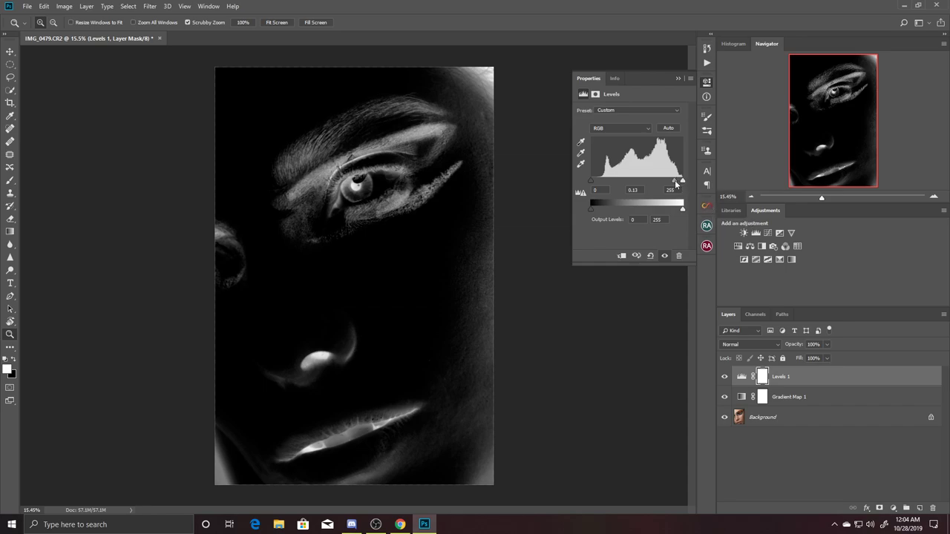
pyautogui.moveTo(674, 181); pyautogui.dragTo(661, 182)
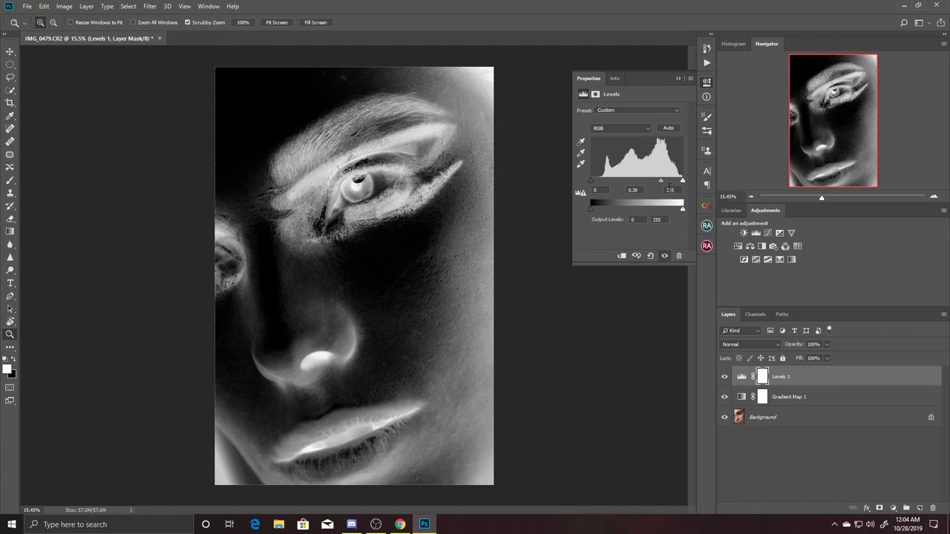
pyautogui.moveTo(660, 179); pyautogui.dragTo(663, 179)
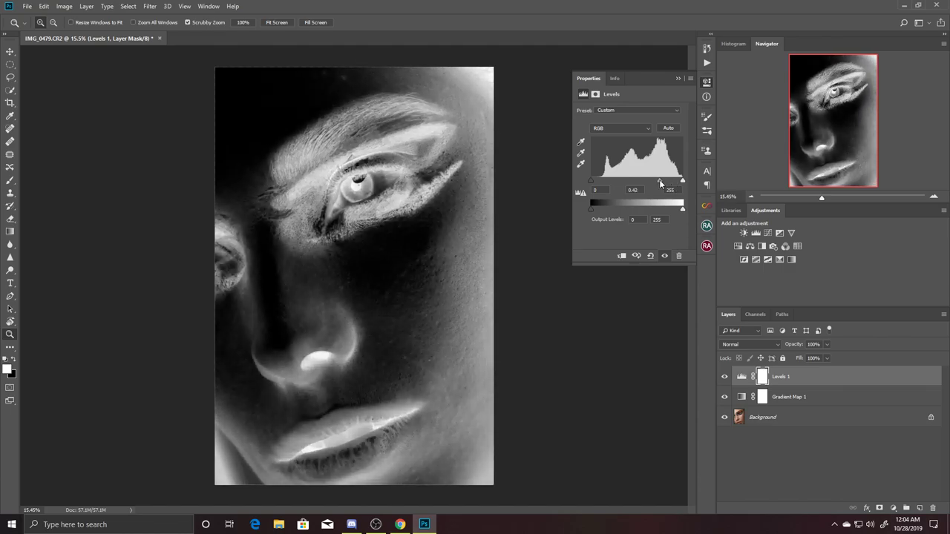
pyautogui.moveTo(664, 179); pyautogui.dragTo(671, 188)
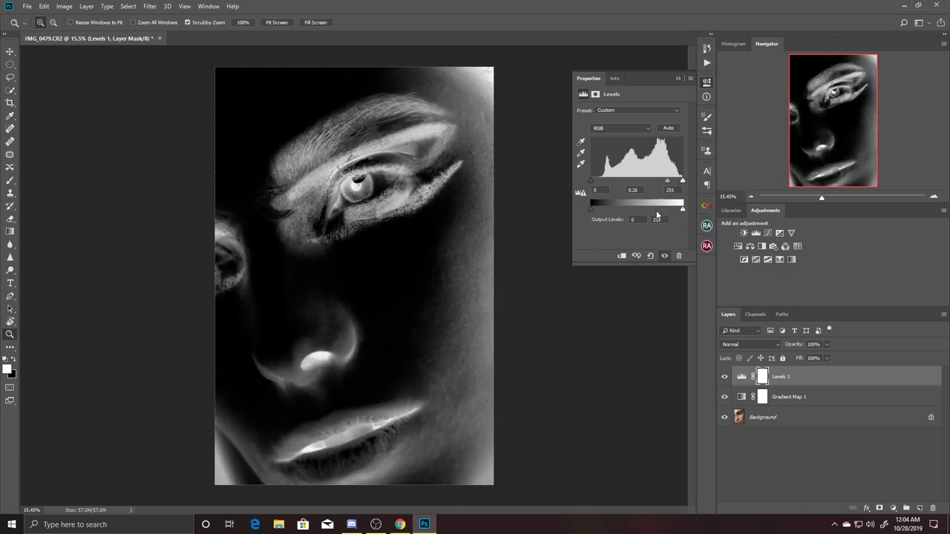
pyautogui.moveTo(468, 333); pyautogui.dragTo(438, 314)
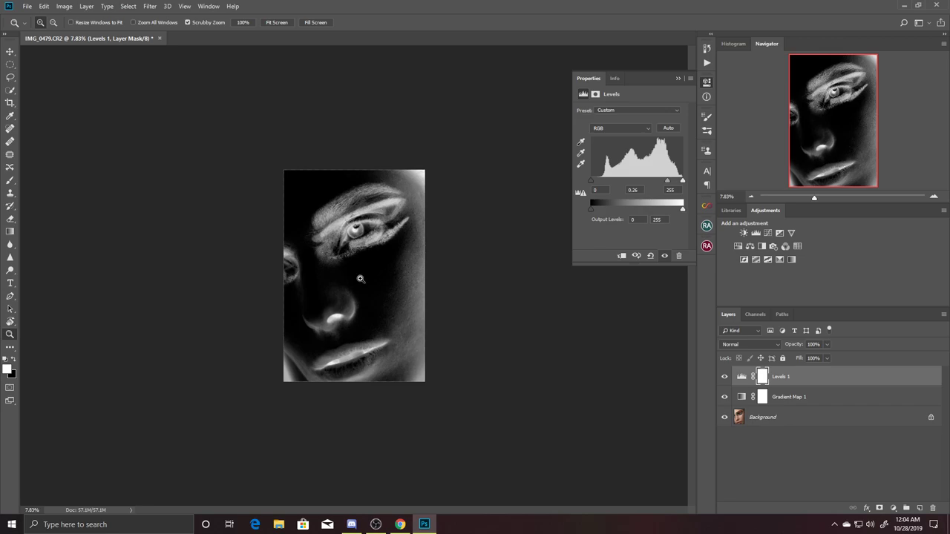
pyautogui.moveTo(364, 271); pyautogui.dragTo(393, 282)
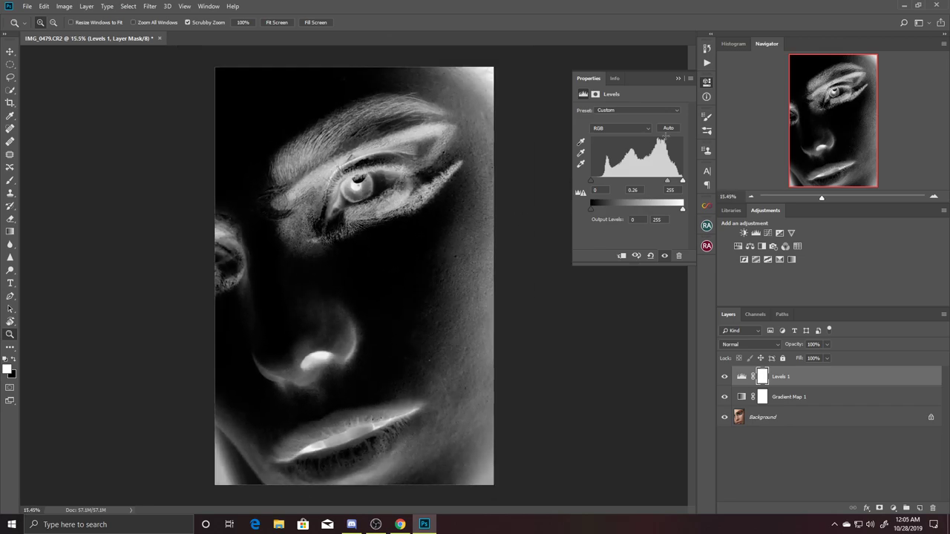
# Fine-tune the Levels midtones to 0.58, testing and resetting the output sliders.
pyautogui.moveTo(668, 183); pyautogui.dragTo(658, 183)
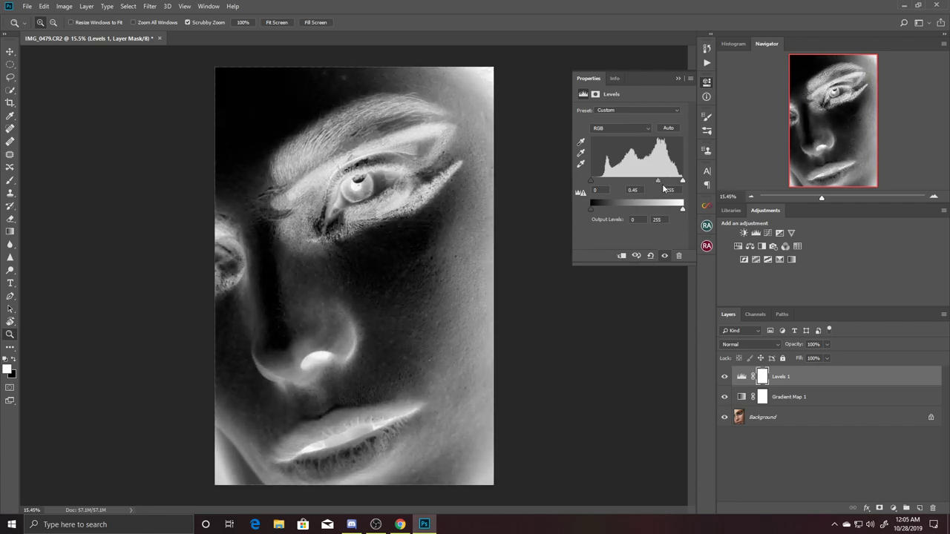
pyautogui.moveTo(591, 209)
pyautogui.mouseDown()
pyautogui.moveTo(607, 210)
pyautogui.moveTo(571, 212)
pyautogui.mouseUp()
pyautogui.moveTo(682, 210)
pyautogui.mouseDown()
pyautogui.moveTo(666, 210)
pyautogui.moveTo(701, 210)
pyautogui.mouseUp()
pyautogui.moveTo(592, 183); pyautogui.dragTo(595, 186)
pyautogui.moveTo(657, 180); pyautogui.dragTo(652, 181)
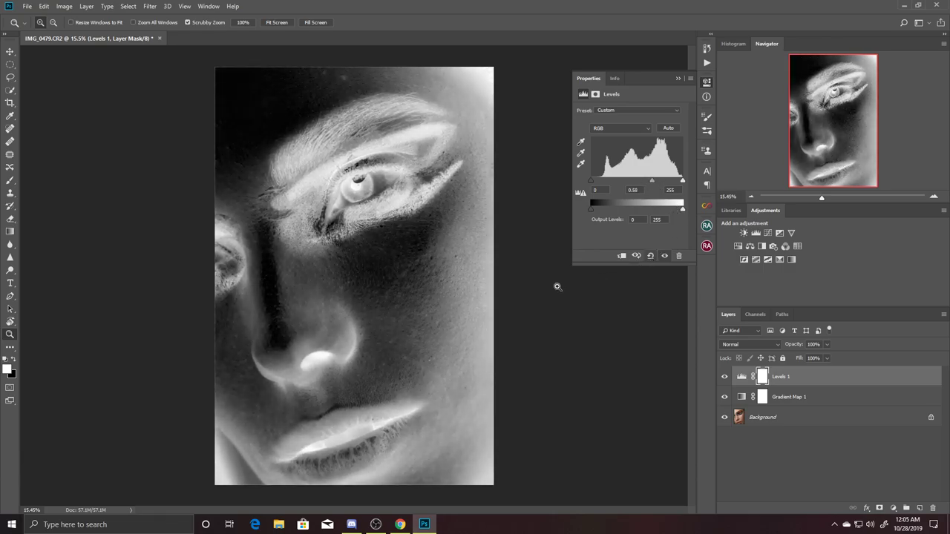
pyautogui.moveTo(397, 310)
pyautogui.mouseDown()
pyautogui.moveTo(434, 320)
pyautogui.moveTo(447, 275)
pyautogui.moveTo(456, 292)
pyautogui.moveTo(445, 296)
pyautogui.mouseUp()
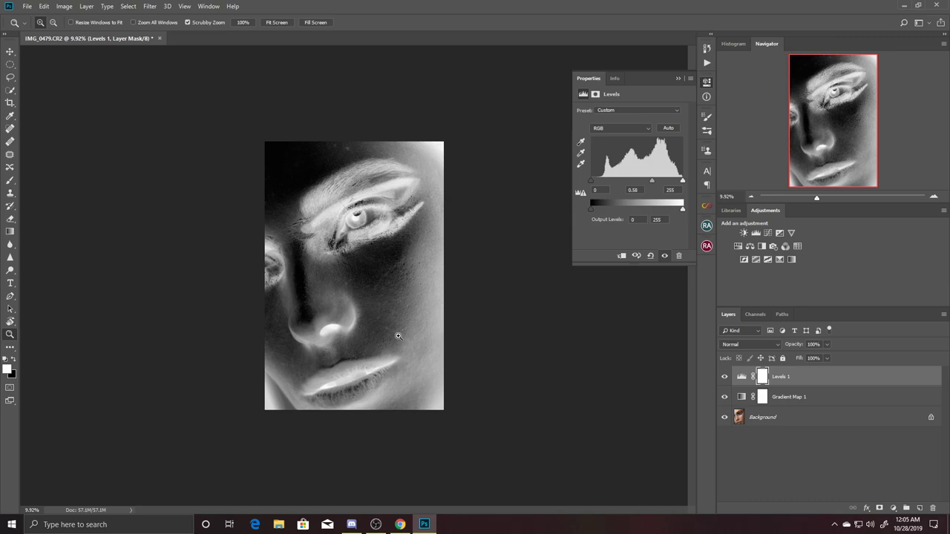
# Inspect the face up close, then lower the Levels 1 midtones to 0.49.
pyautogui.moveTo(388, 296); pyautogui.dragTo(438, 319)
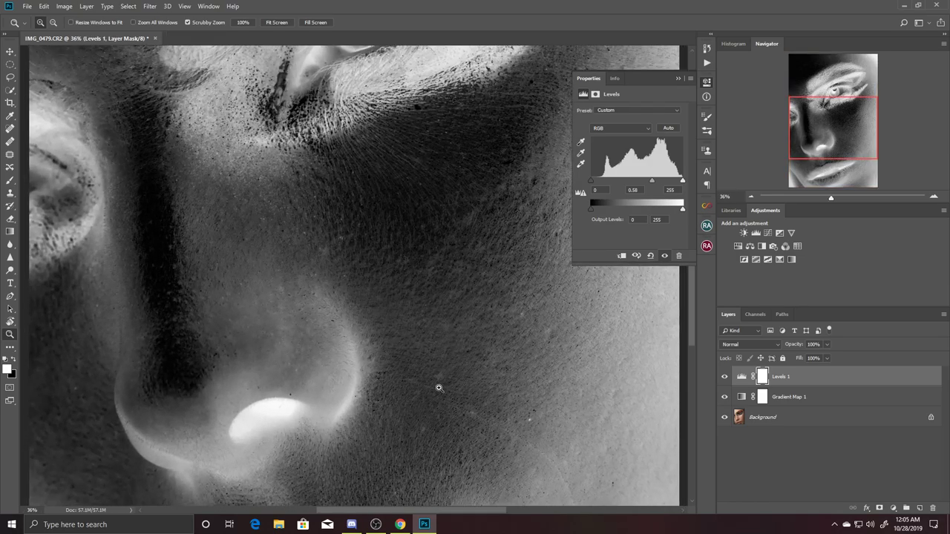
pyautogui.moveTo(520, 250); pyautogui.dragTo(475, 227)
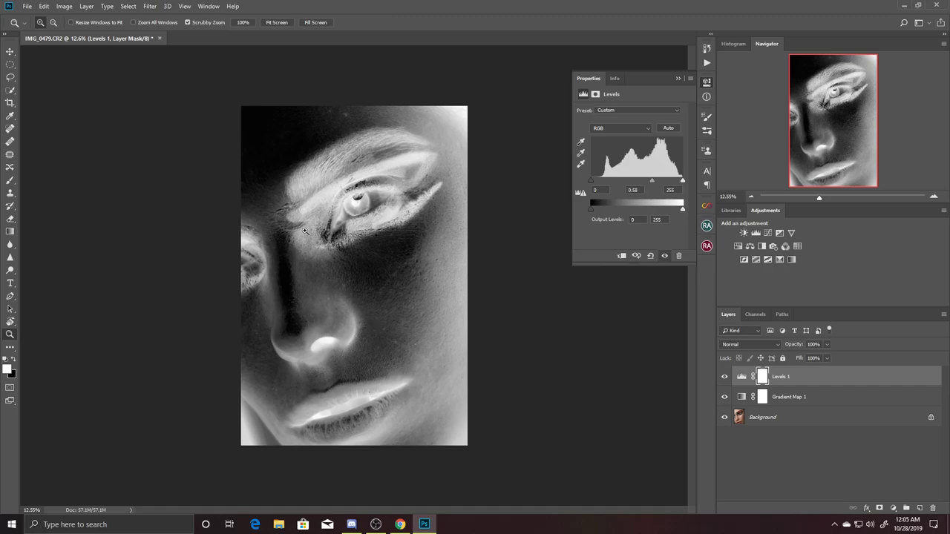
pyautogui.moveTo(334, 123)
pyautogui.mouseDown()
pyautogui.moveTo(433, 112)
pyautogui.moveTo(437, 129)
pyautogui.mouseUp()
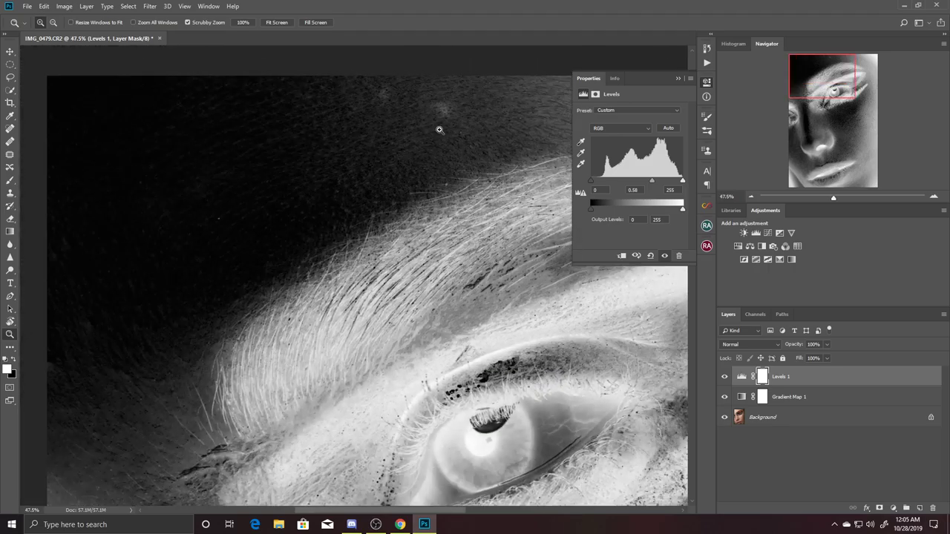
pyautogui.moveTo(112, 299)
pyautogui.mouseDown()
pyautogui.moveTo(168, 295)
pyautogui.moveTo(119, 286)
pyautogui.mouseUp()
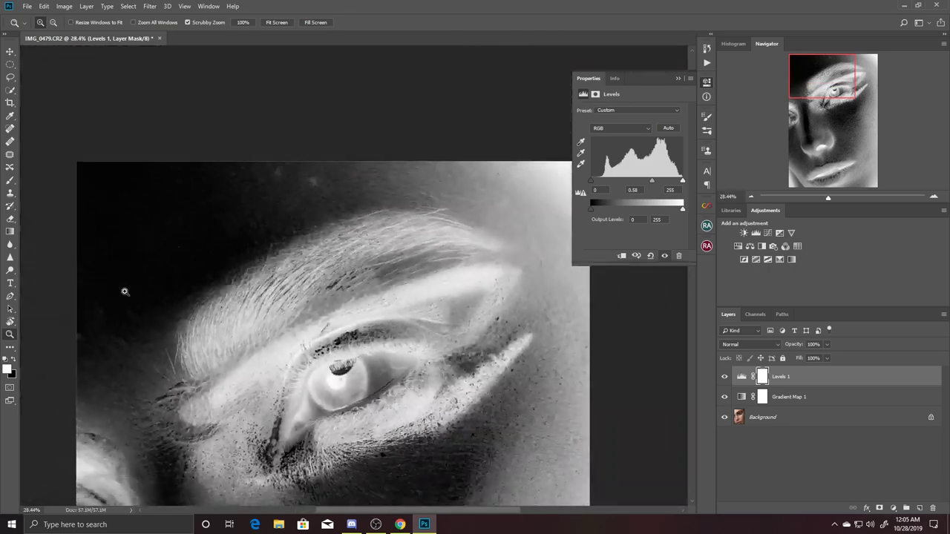
pyautogui.moveTo(443, 279)
pyautogui.mouseDown()
pyautogui.moveTo(397, 239)
pyautogui.moveTo(445, 257)
pyautogui.moveTo(463, 259)
pyautogui.moveTo(433, 245)
pyautogui.moveTo(470, 253)
pyautogui.mouseUp()
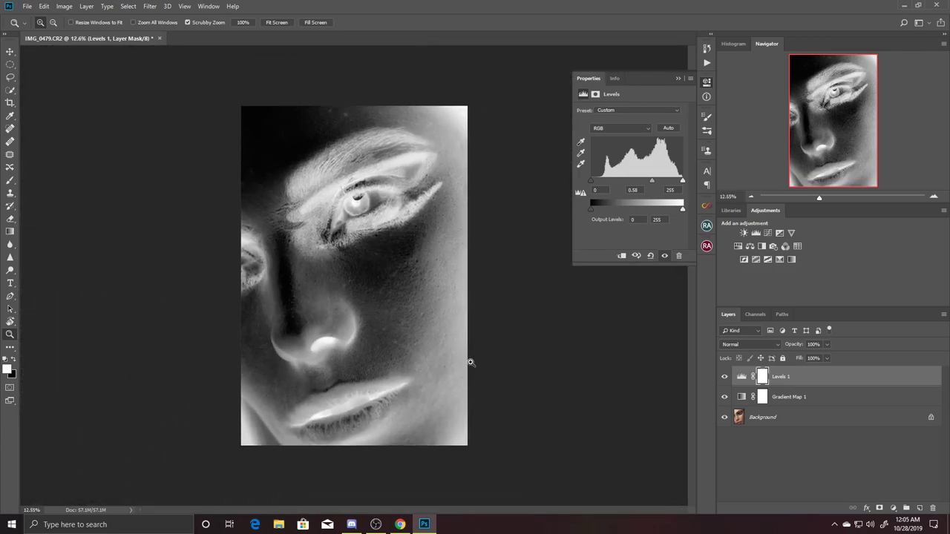
pyautogui.moveTo(453, 351)
pyautogui.mouseDown()
pyautogui.moveTo(488, 353)
pyautogui.moveTo(484, 333)
pyautogui.mouseUp()
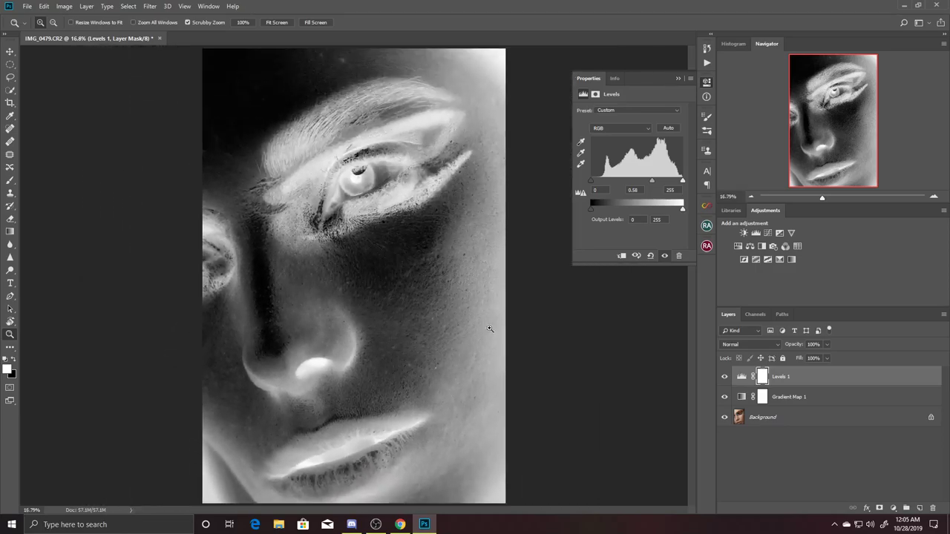
pyautogui.moveTo(653, 180)
pyautogui.mouseDown()
pyautogui.moveTo(667, 182)
pyautogui.moveTo(648, 182)
pyautogui.mouseUp()
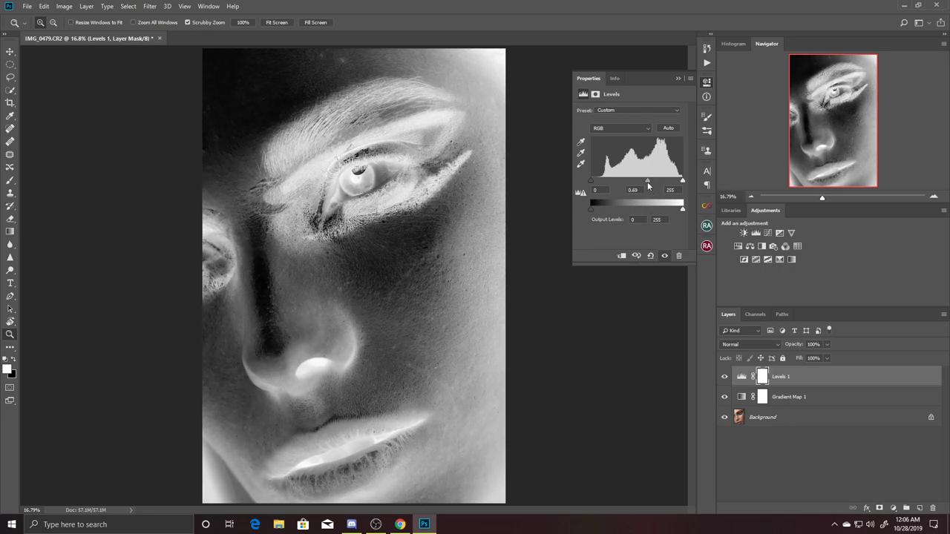
pyautogui.click(676, 79)
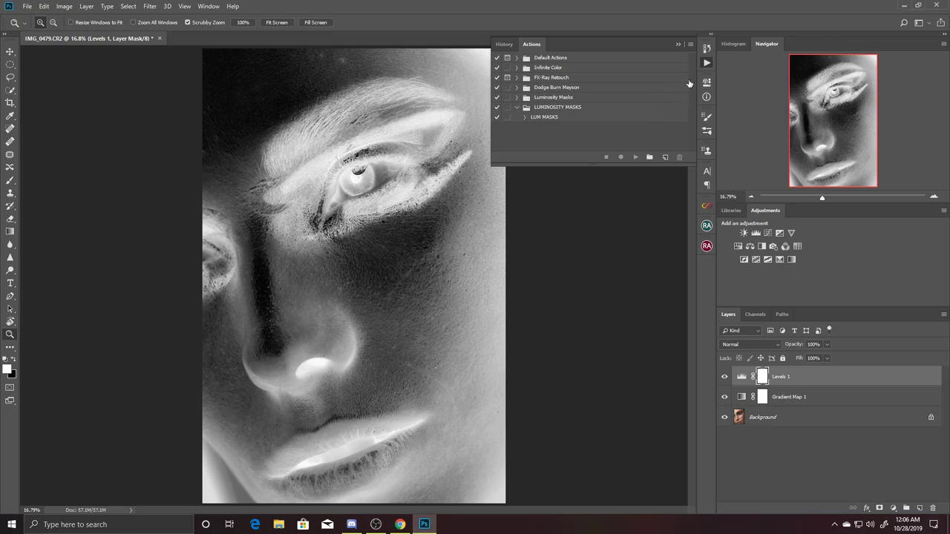
# Run D&B Curves Setup from Beauty Retouch and delete the Visual Aid - DELETE group.
pyautogui.click(678, 44)
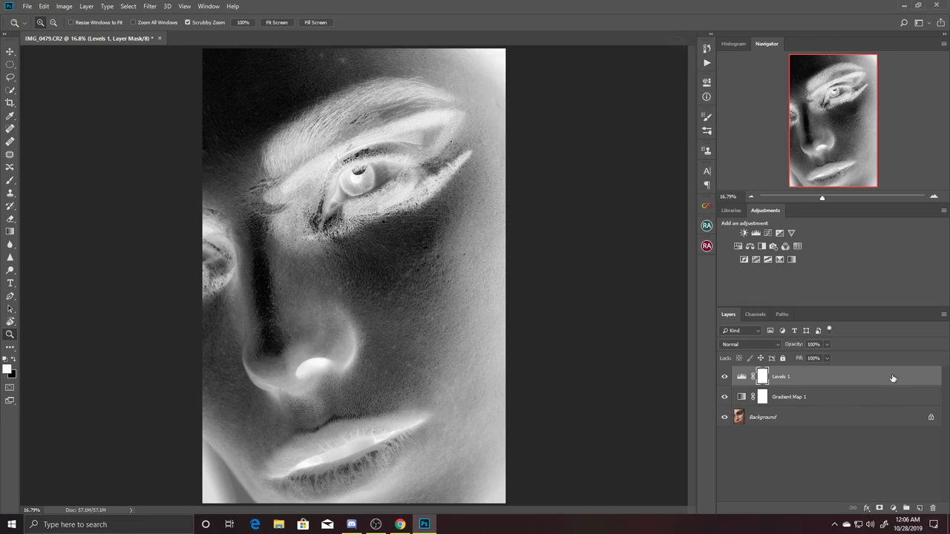
pyautogui.click(706, 226)
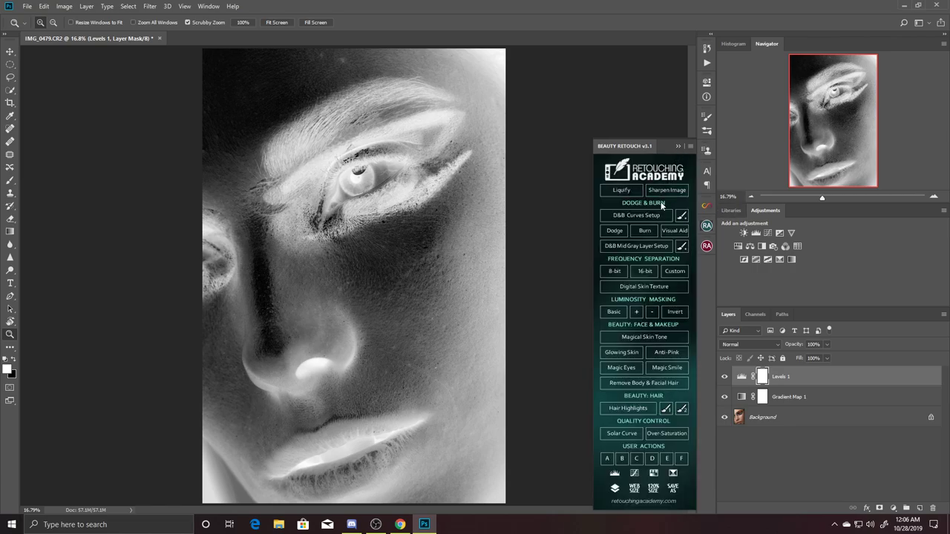
pyautogui.click(635, 215)
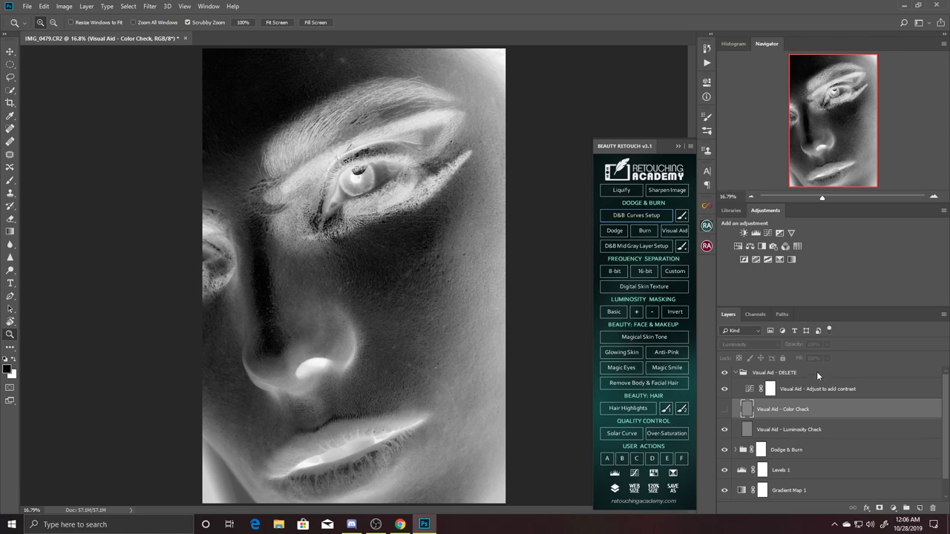
pyautogui.moveTo(846, 374)
pyautogui.mouseDown()
pyautogui.moveTo(931, 460)
pyautogui.moveTo(932, 507)
pyautogui.mouseUp()
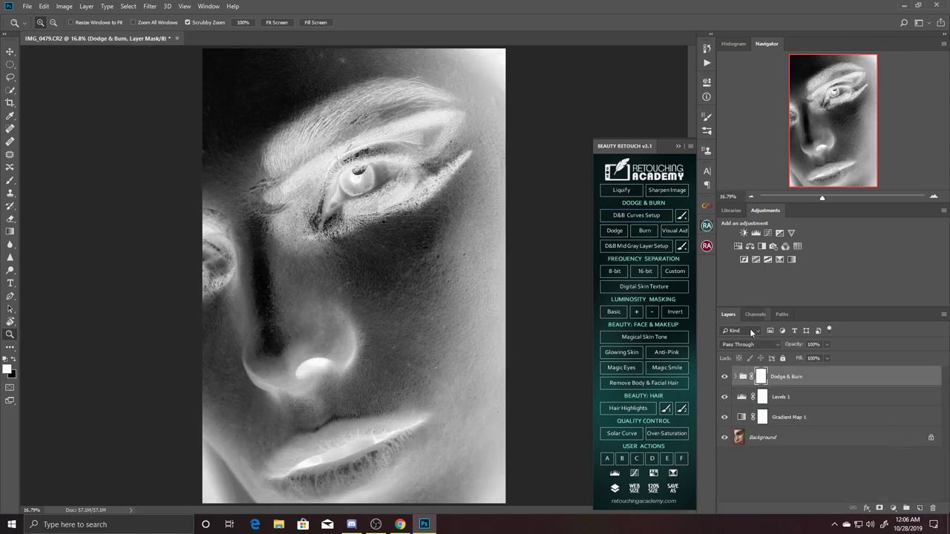
pyautogui.click(734, 376)
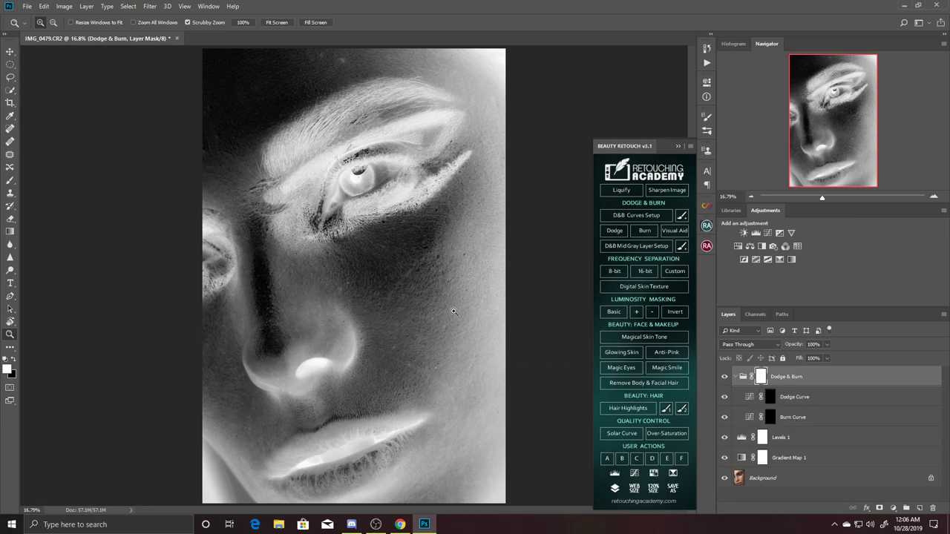
# Frame the face in view and select the Dodge Curve layer's mask.
pyautogui.moveTo(405, 304)
pyautogui.mouseDown()
pyautogui.moveTo(402, 319)
pyautogui.moveTo(404, 312)
pyautogui.mouseUp()
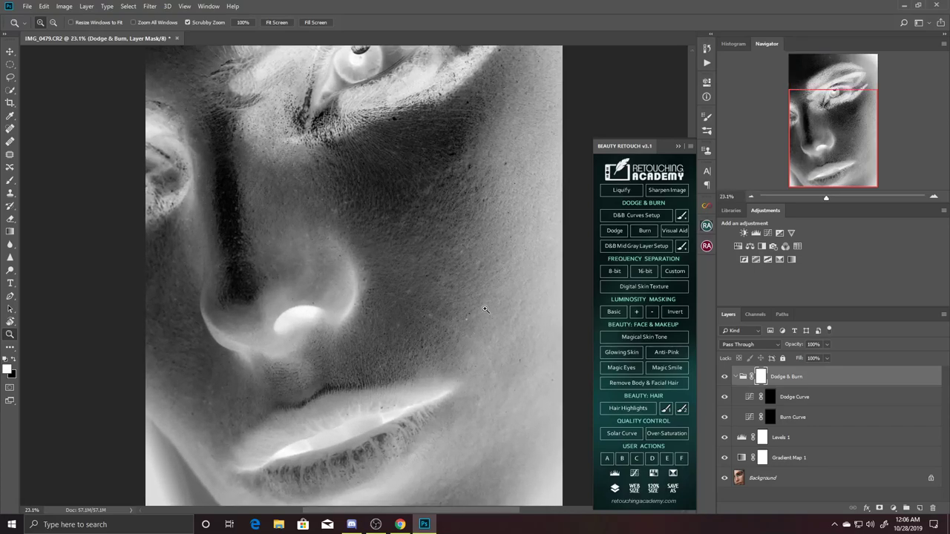
pyautogui.moveTo(493, 338); pyautogui.dragTo(465, 325)
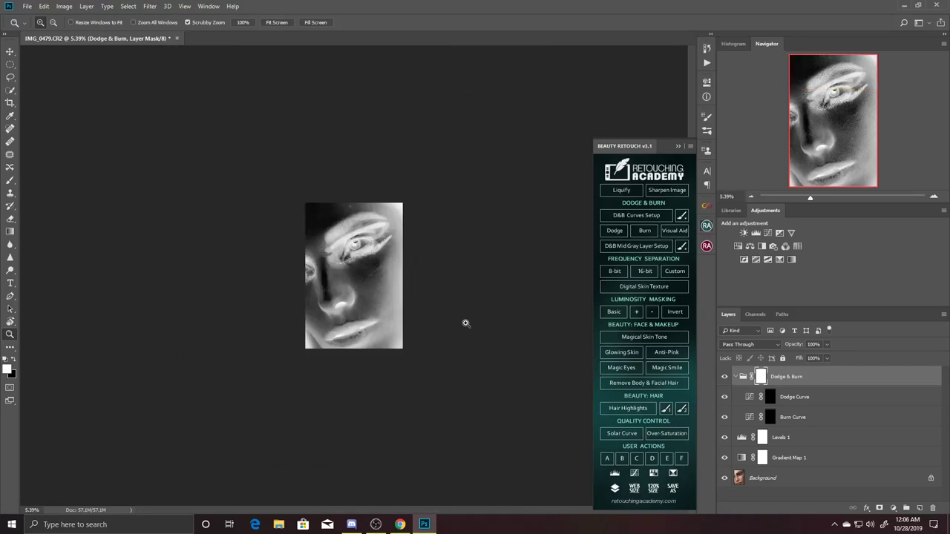
pyautogui.moveTo(342, 258); pyautogui.dragTo(394, 277)
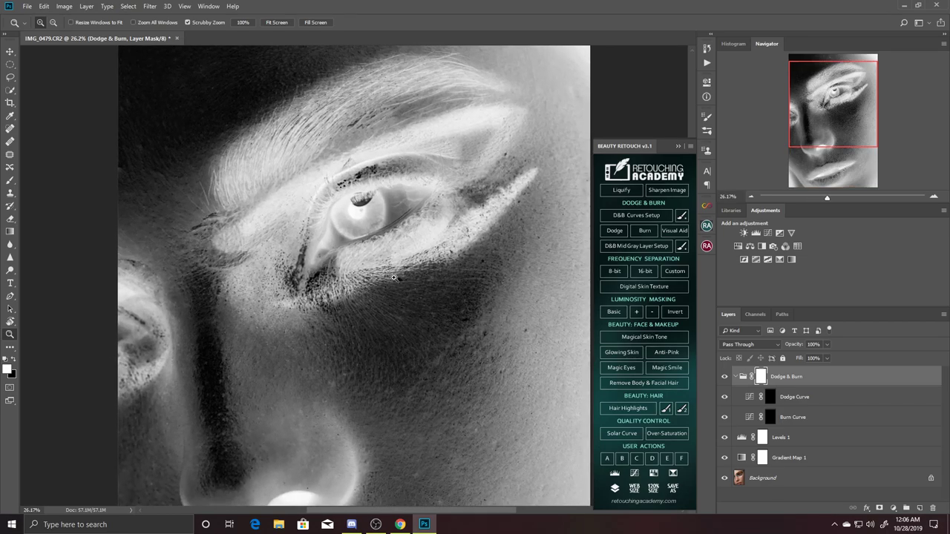
pyautogui.moveTo(524, 336); pyautogui.dragTo(490, 328)
pyautogui.moveTo(393, 324)
pyautogui.mouseDown()
pyautogui.moveTo(432, 328)
pyautogui.moveTo(404, 329)
pyautogui.mouseUp()
pyautogui.moveTo(319, 304)
pyautogui.mouseDown()
pyautogui.moveTo(373, 312)
pyautogui.moveTo(353, 321)
pyautogui.moveTo(454, 332)
pyautogui.mouseUp()
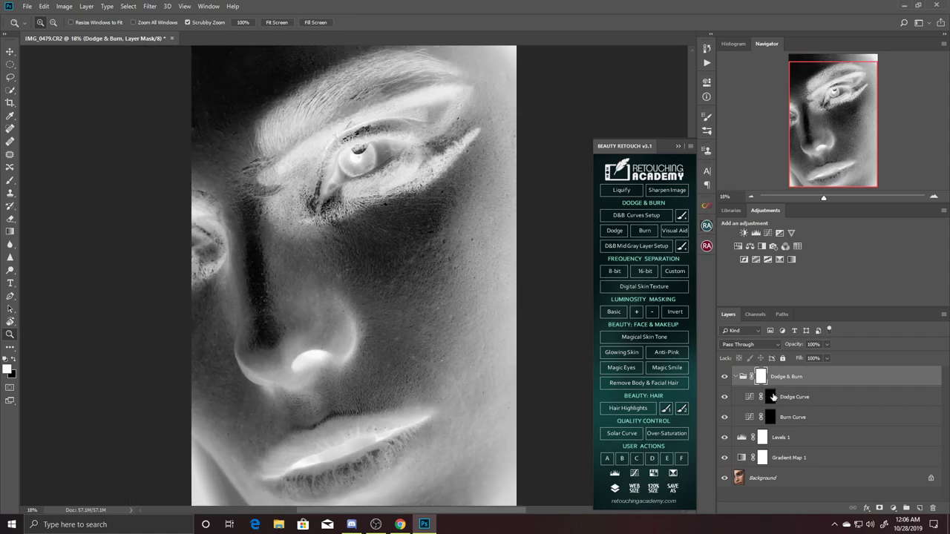
pyautogui.click(770, 397)
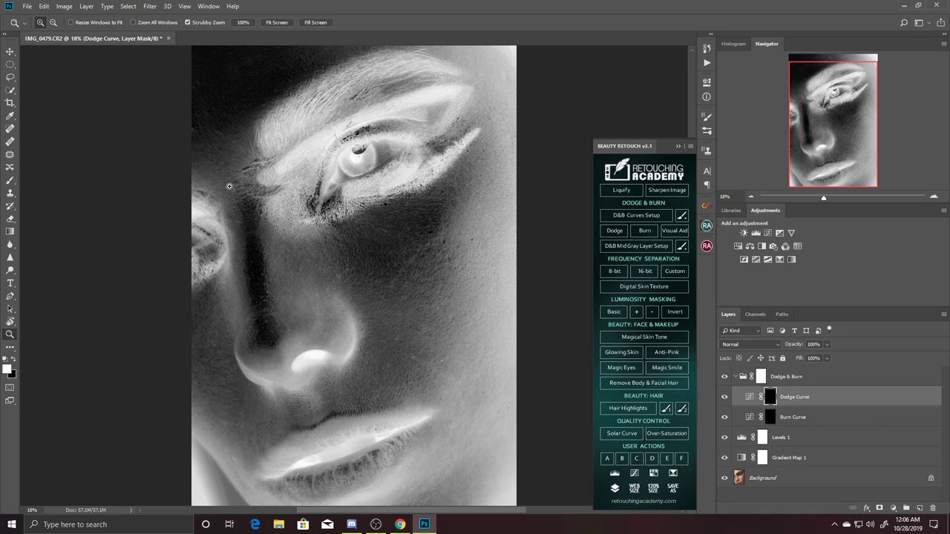
# Pick the 4%-flow Brush and frame the cheek below the eye, then select Levels 1.
pyautogui.click(9, 180)
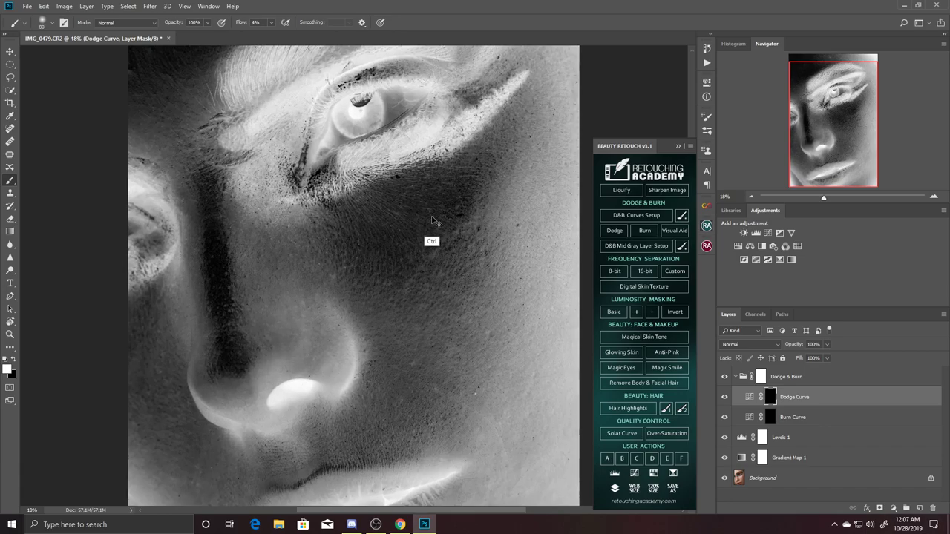
pyautogui.scroll(2, 429, 216)
pyautogui.moveTo(471, 227)
pyautogui.mouseDown()
pyautogui.moveTo(497, 241)
pyautogui.moveTo(494, 269)
pyautogui.mouseUp()
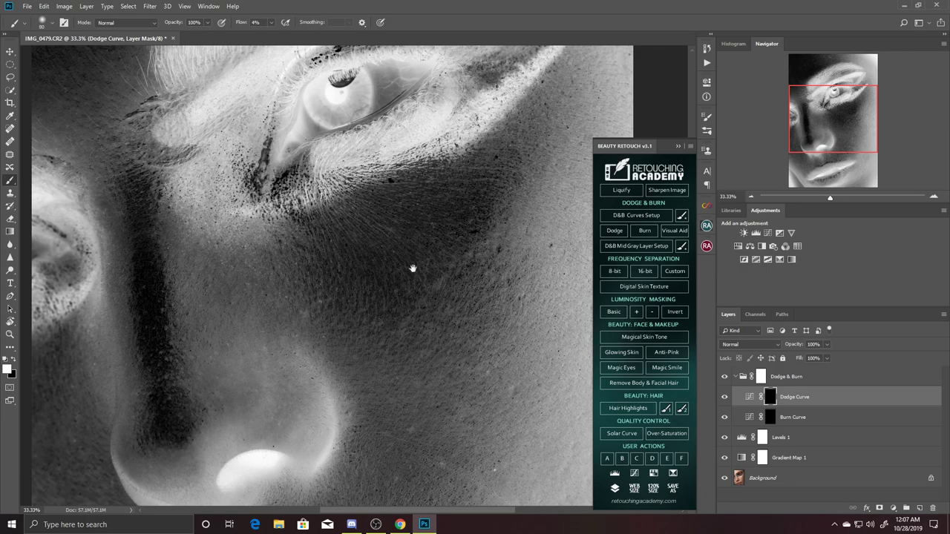
pyautogui.moveTo(441, 201)
pyautogui.mouseDown()
pyautogui.moveTo(448, 272)
pyautogui.moveTo(488, 312)
pyautogui.moveTo(500, 206)
pyautogui.mouseUp()
pyautogui.moveTo(490, 237); pyautogui.dragTo(512, 243)
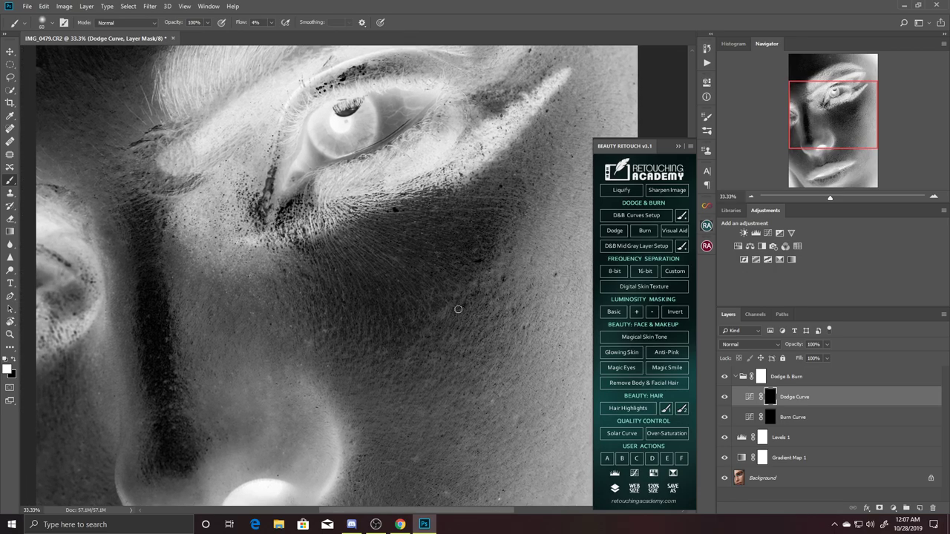
pyautogui.moveTo(490, 255)
pyautogui.mouseDown()
pyautogui.moveTo(490, 289)
pyautogui.moveTo(516, 203)
pyautogui.mouseUp()
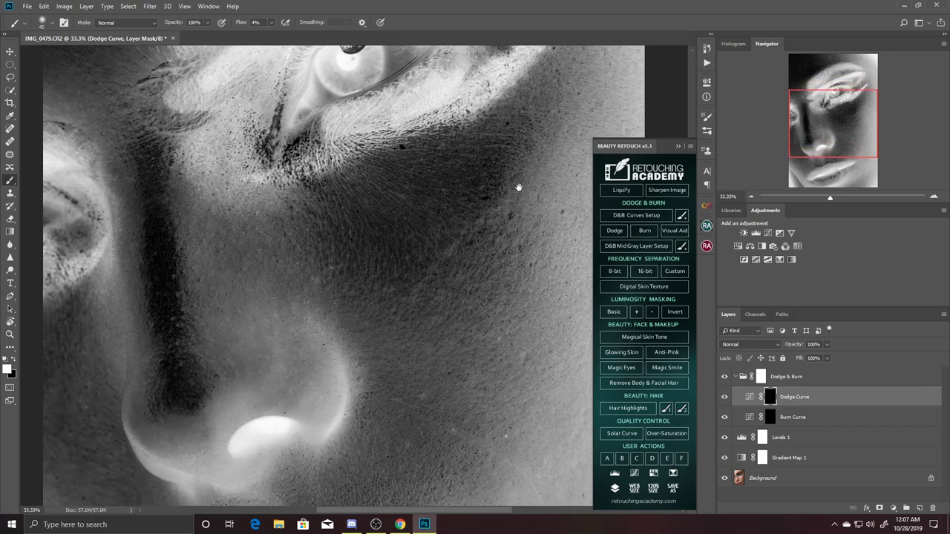
pyautogui.click(831, 440)
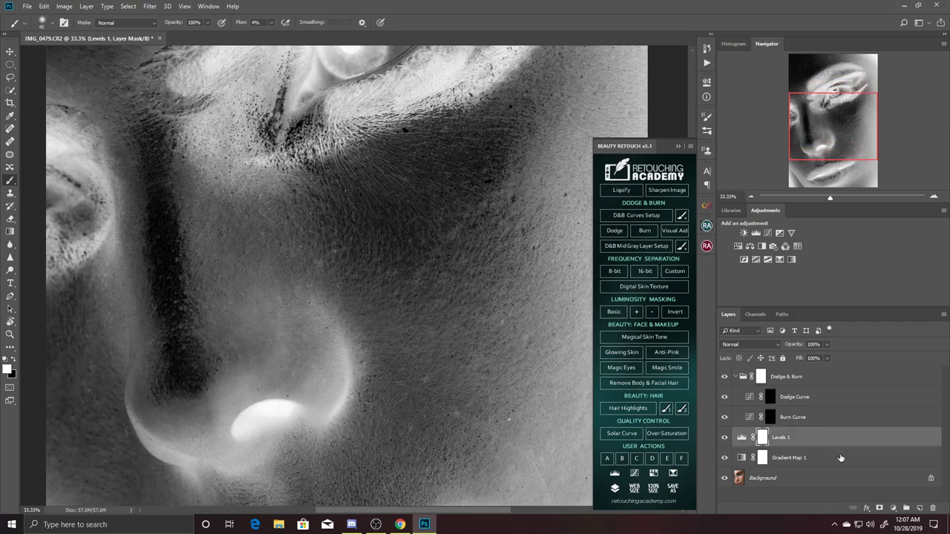
# Move the Levels 1 and Gradient Map 1 visual aids above the Dodge & Burn group.
pyautogui.click(839, 455)
pyautogui.keyDown('shift'); pyautogui.click(860, 439); pyautogui.keyUp('shift')
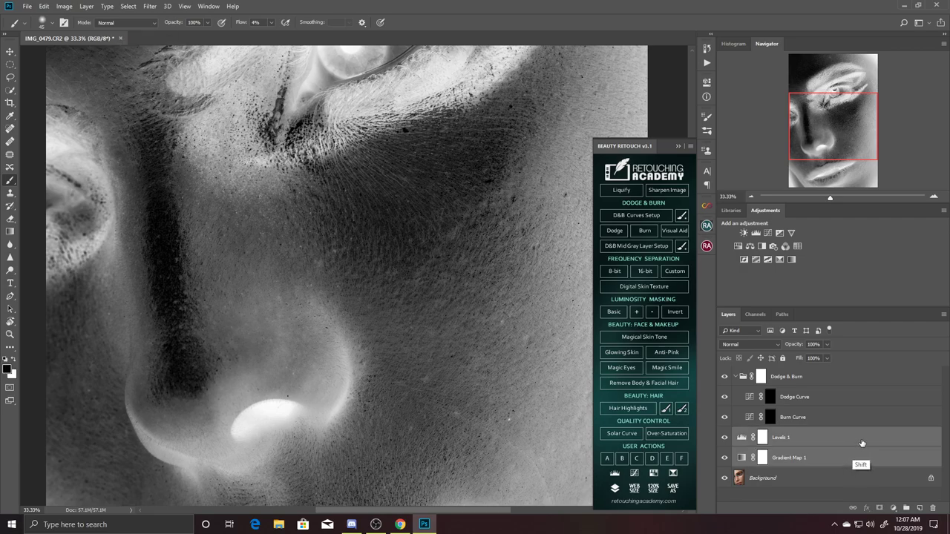
pyautogui.moveTo(866, 439); pyautogui.dragTo(858, 368)
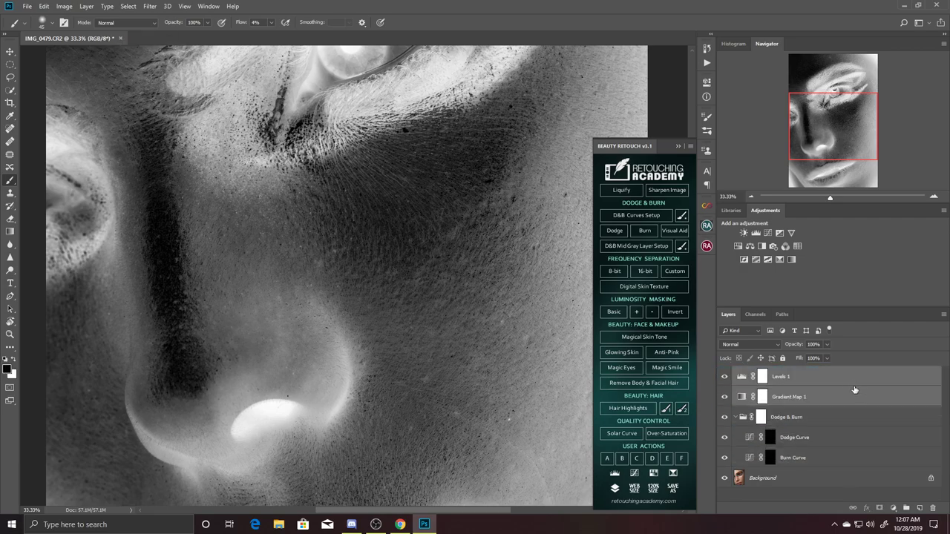
pyautogui.click(740, 377)
pyautogui.click(892, 508)
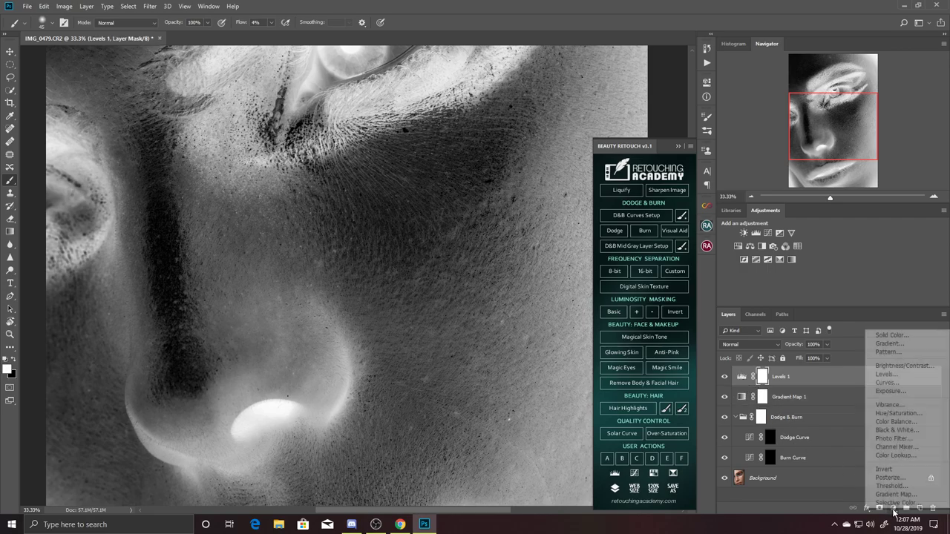
# Add a Brightness/Contrast layer with Brightness 38 and Contrast 38.
pyautogui.click(904, 367)
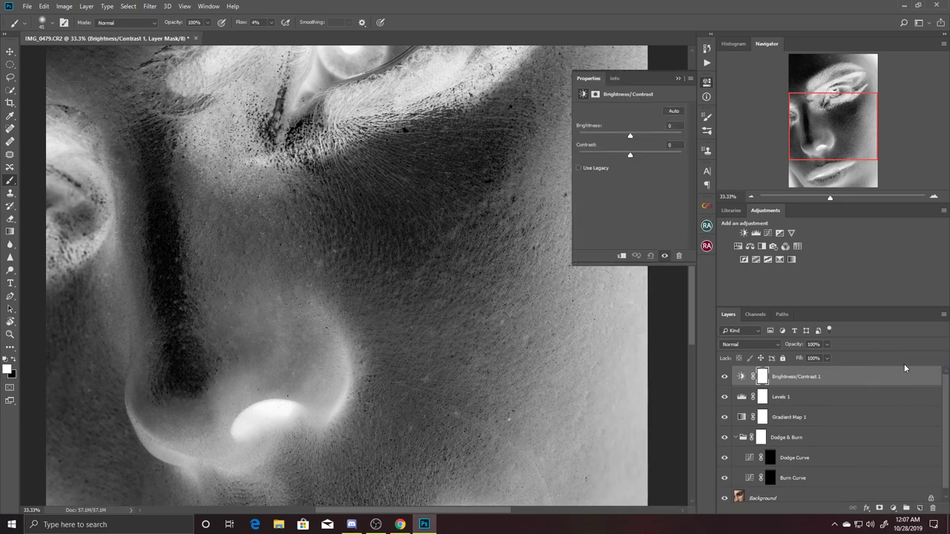
pyautogui.moveTo(630, 138); pyautogui.dragTo(643, 138)
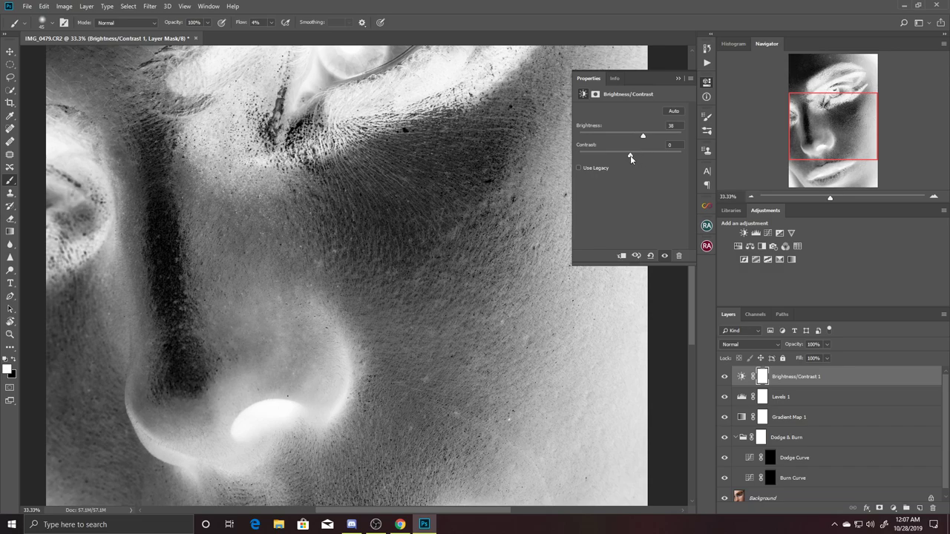
pyautogui.moveTo(644, 154); pyautogui.dragTo(646, 155)
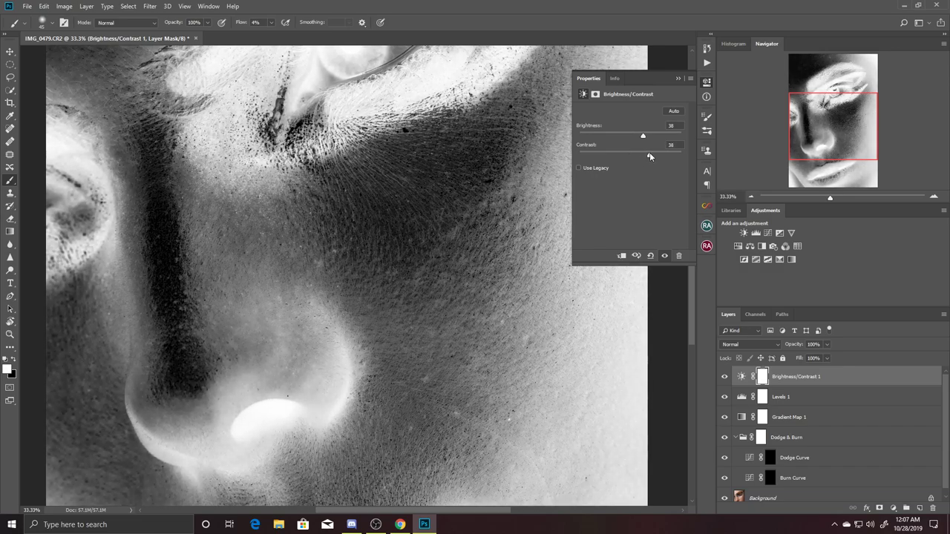
pyautogui.click(677, 79)
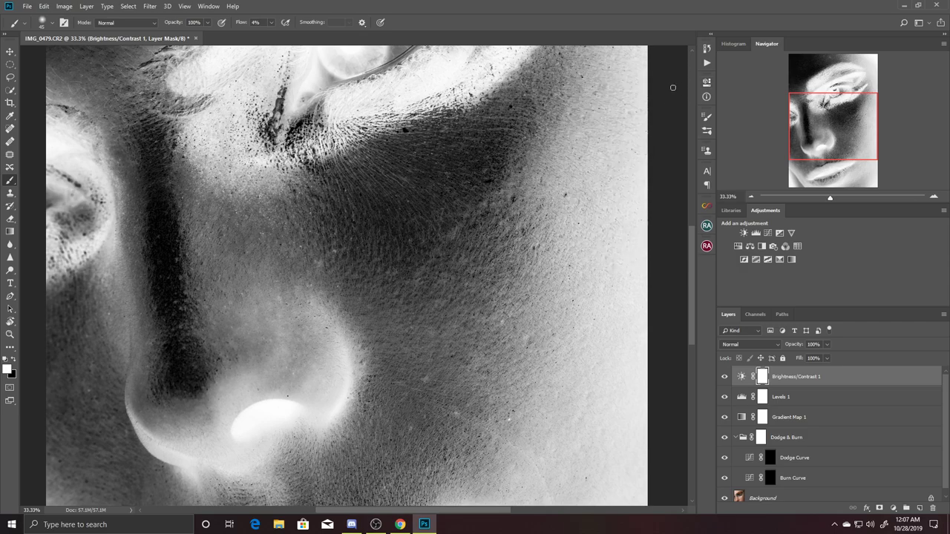
# Zoom out and back in to 33.3%, then inspect the cheek and eye skin.
pyautogui.moveTo(500, 322); pyautogui.dragTo(546, 153)
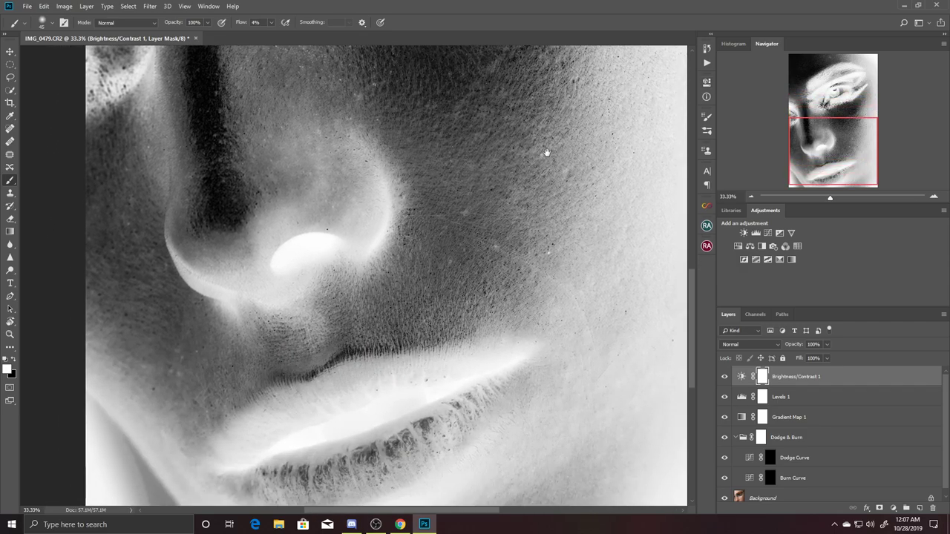
pyautogui.hotkey('ctrl', '-')
pyautogui.hotkey('ctrl', '-')
pyautogui.hotkey('ctrl', '-')
pyautogui.hotkey('ctrl', '-')
pyautogui.hotkey('ctrl', '+')
pyautogui.hotkey('ctrl', '+')
pyautogui.hotkey('ctrl', '+')
pyautogui.hotkey('ctrl', '+')
pyautogui.moveTo(480, 314); pyautogui.dragTo(500, 205)
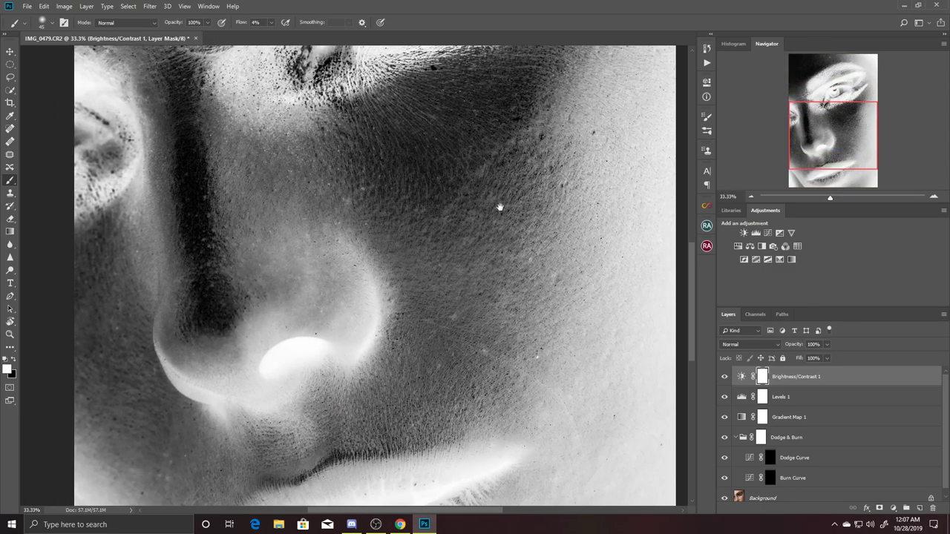
pyautogui.moveTo(568, 195)
pyautogui.mouseDown()
pyautogui.moveTo(544, 275)
pyautogui.moveTo(497, 267)
pyautogui.moveTo(585, 238)
pyautogui.moveTo(552, 251)
pyautogui.mouseUp()
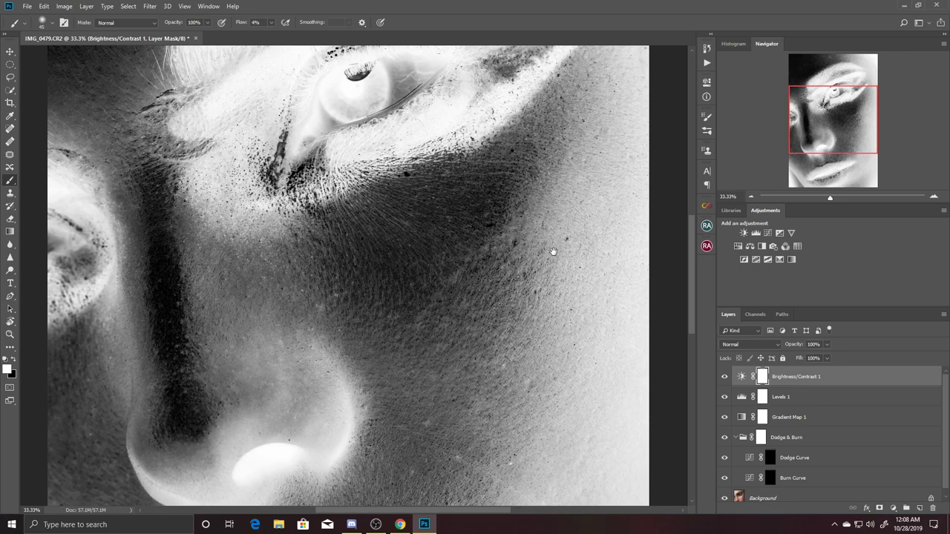
# Zoom in on the under-eye skin and slightly raise the Levels 1 midtones.
pyautogui.click(768, 465)
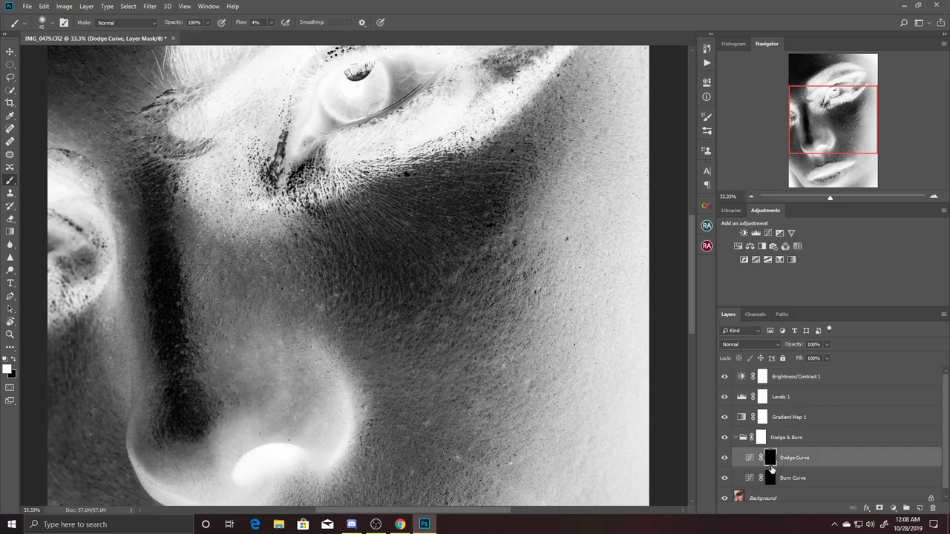
pyautogui.scroll(3, 472, 276)
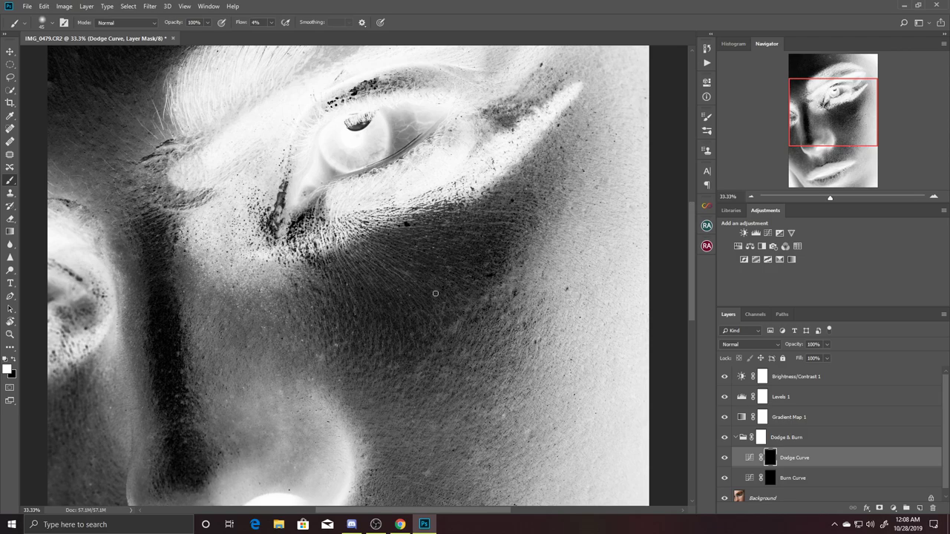
pyautogui.hotkey('ctrl', '+')
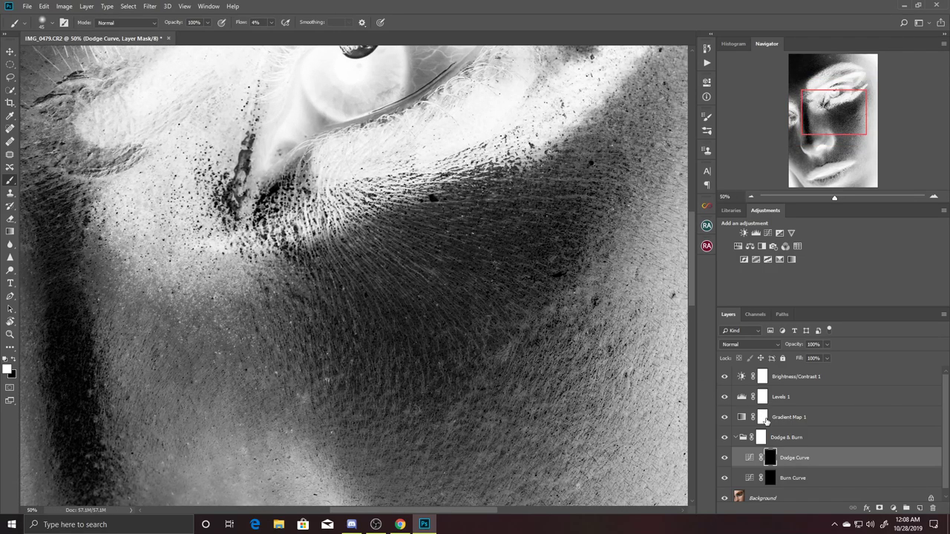
pyautogui.doubleClick(741, 397)
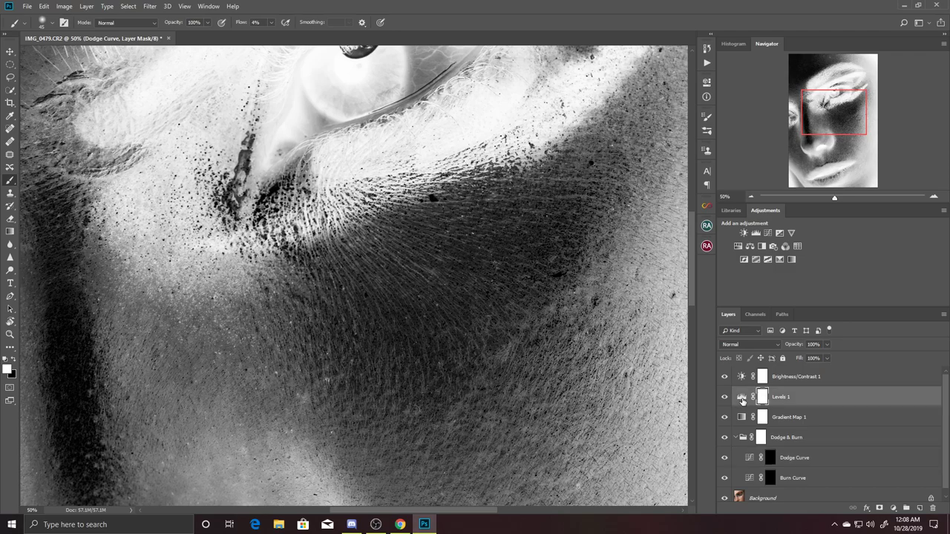
pyautogui.moveTo(646, 179); pyautogui.dragTo(640, 178)
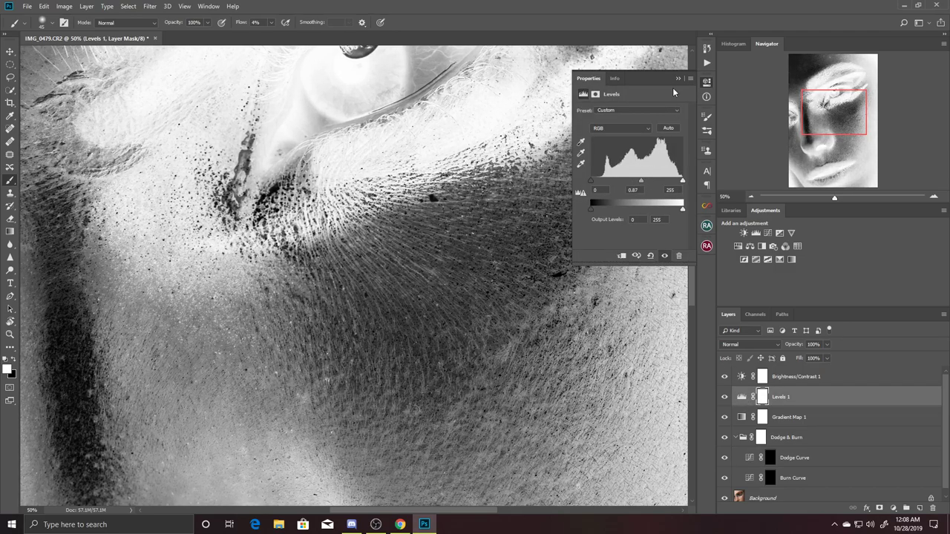
pyautogui.click(677, 78)
# Rework the Levels 1 midtone slider, settling at about 0.84, and retarget the Dodge Curve mask.
pyautogui.scroll(-1, 605, 282)
pyautogui.scroll(-1, 597, 281)
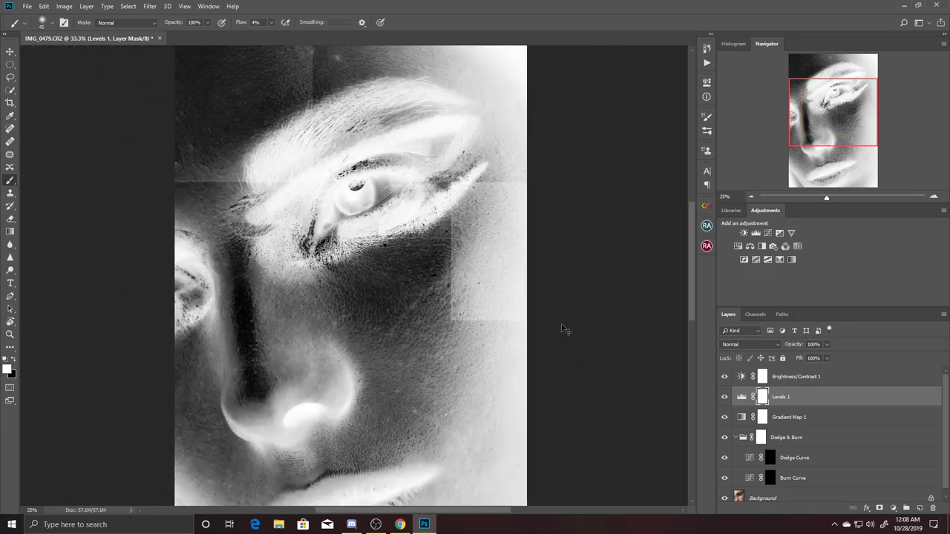
pyautogui.scroll(-1, 592, 293)
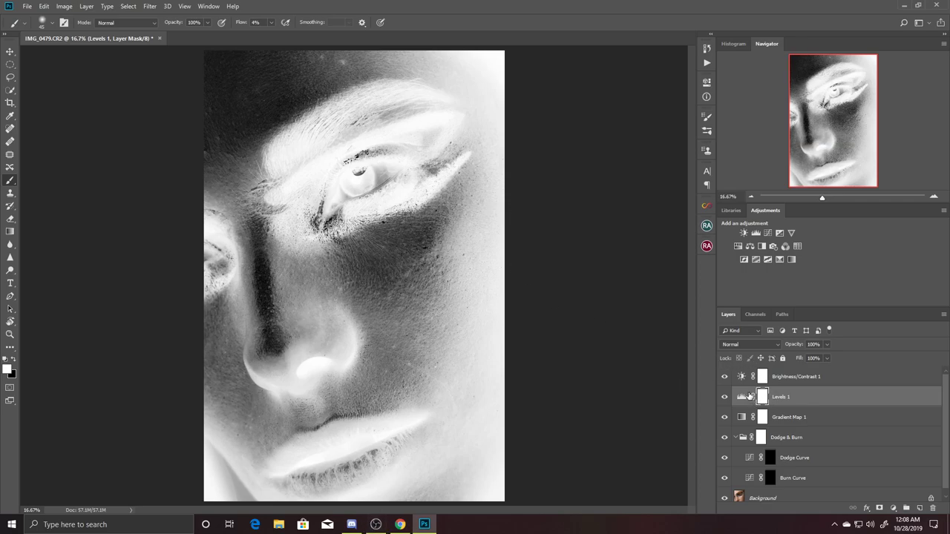
pyautogui.doubleClick(740, 397)
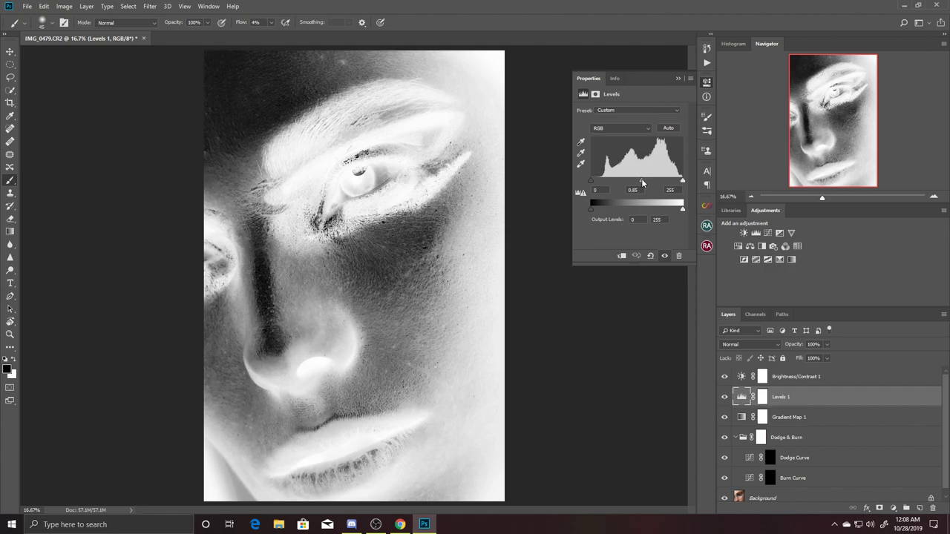
pyautogui.moveTo(641, 179); pyautogui.dragTo(678, 178)
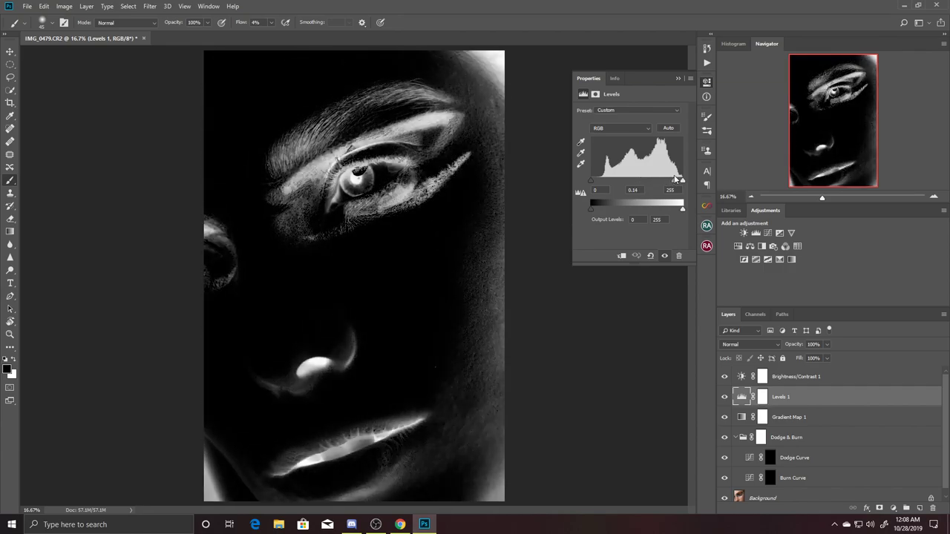
pyautogui.moveTo(679, 178); pyautogui.dragTo(676, 179)
pyautogui.moveTo(676, 179); pyautogui.dragTo(643, 181)
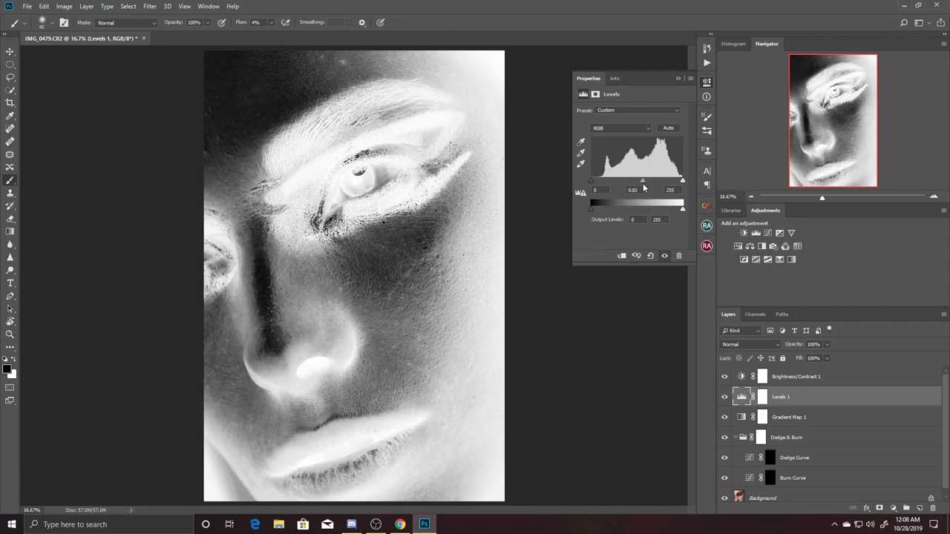
pyautogui.moveTo(644, 186); pyautogui.dragTo(641, 187)
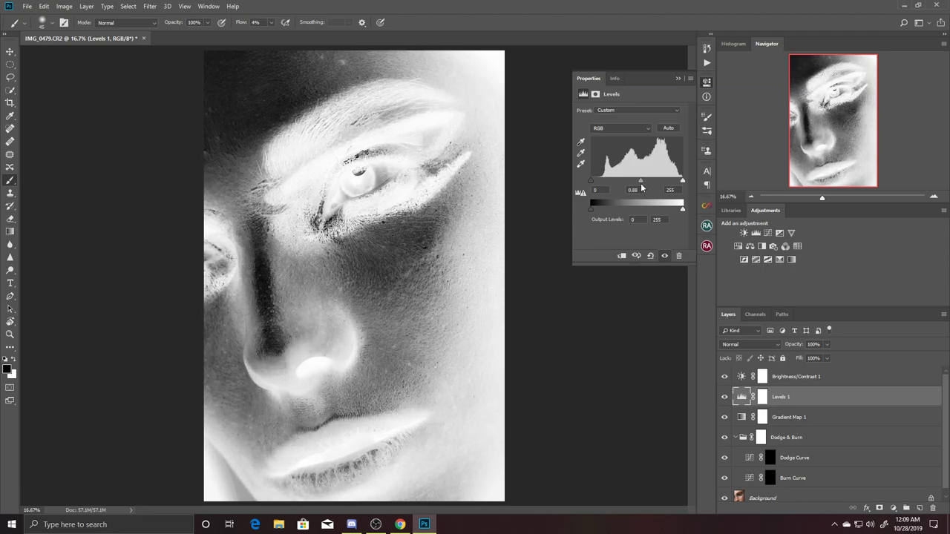
pyautogui.click(676, 79)
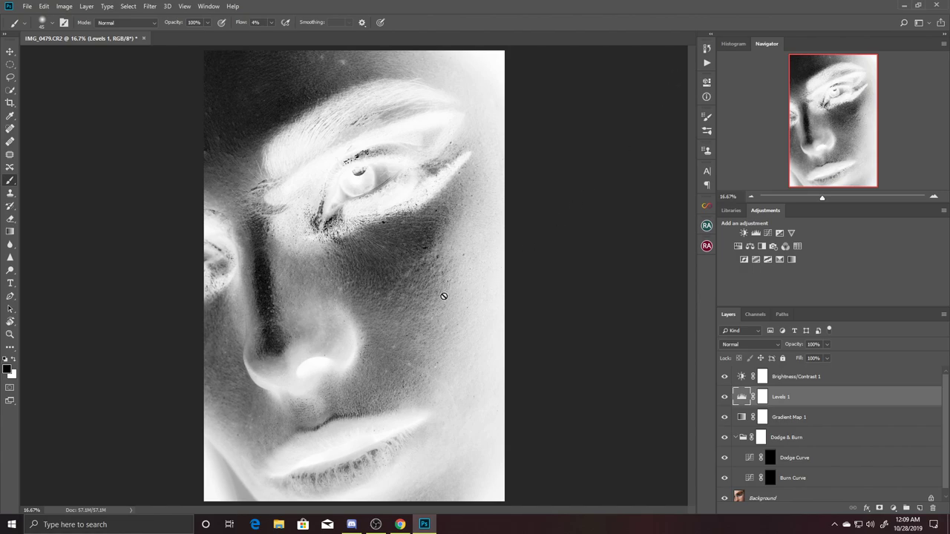
pyautogui.click(775, 465)
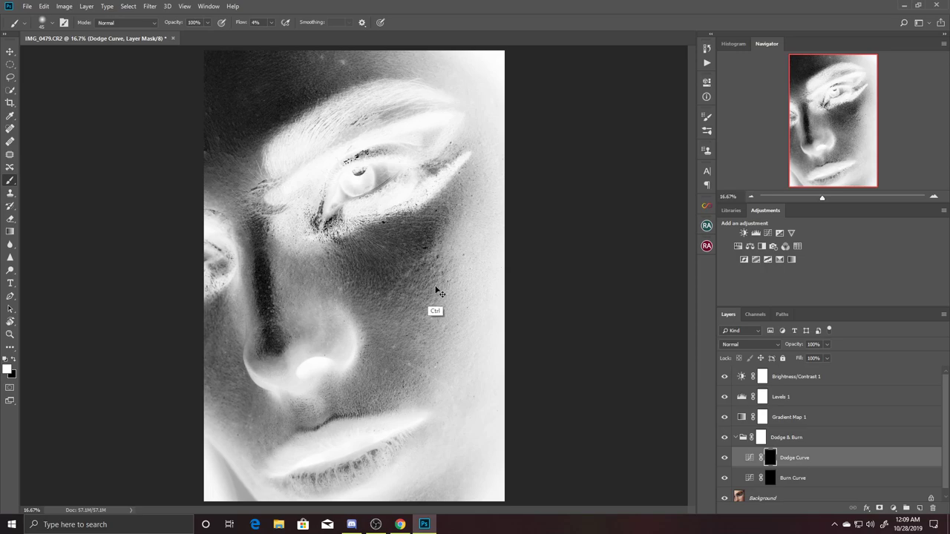
# Zoom to 50% on the skin below the eye and shrink the brush.
pyautogui.hotkey('ctrl', '+')
pyautogui.hotkey('ctrl', '+')
pyautogui.hotkey('ctrl', '+')
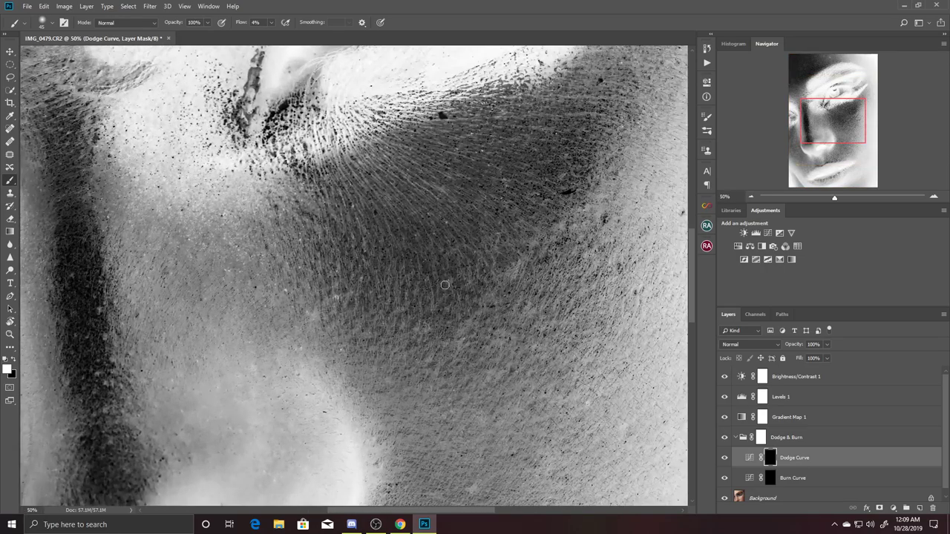
pyautogui.moveTo(519, 282); pyautogui.dragTo(483, 329)
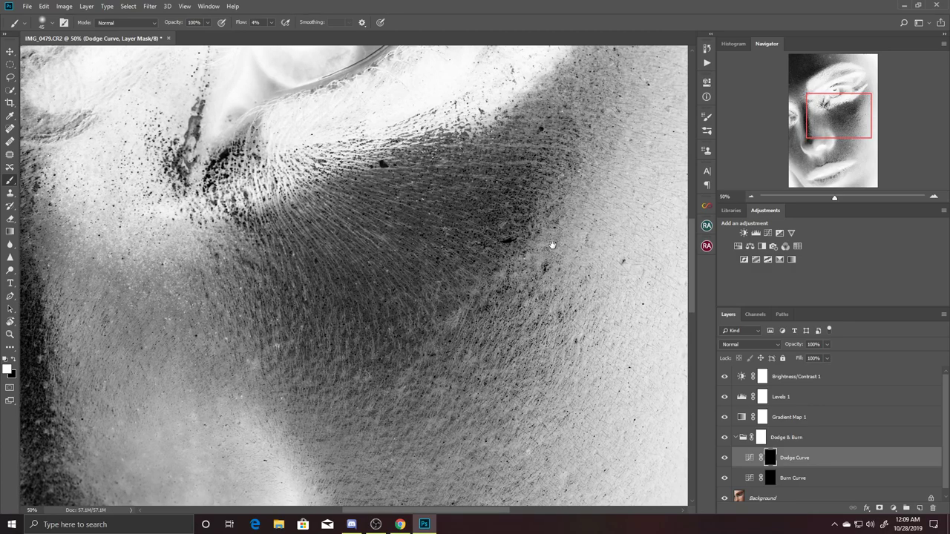
pyautogui.moveTo(552, 245); pyautogui.dragTo(532, 279)
pyautogui.press('[')
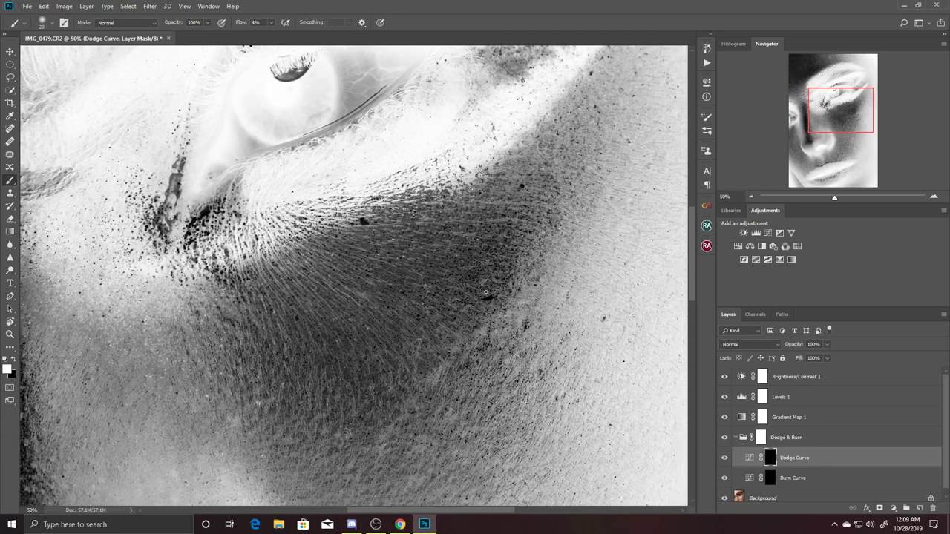
# Paint soft white dodge strokes over the dark under-eye patch on the Dodge Curve mask.
pyautogui.moveTo(509, 269); pyautogui.dragTo(489, 297)
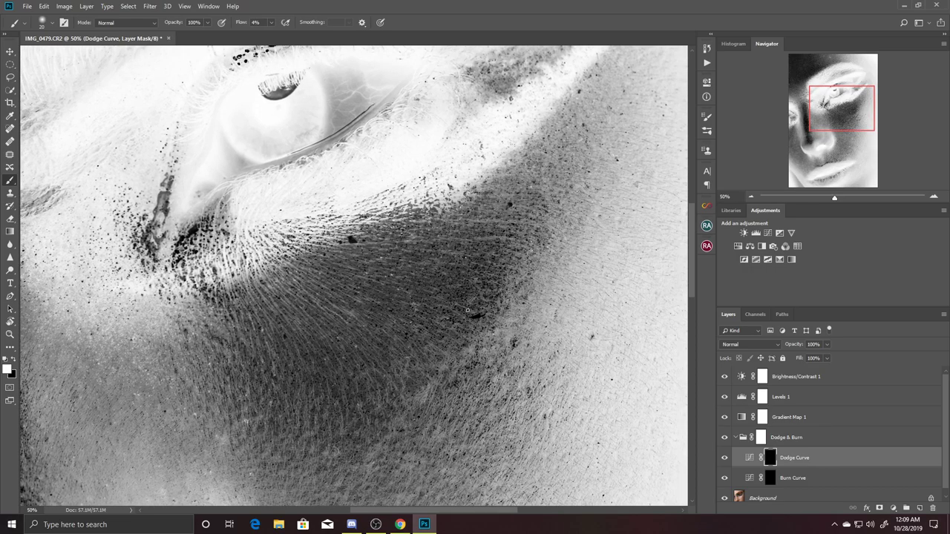
pyautogui.moveTo(526, 274)
pyautogui.mouseDown()
pyautogui.moveTo(504, 327)
pyautogui.moveTo(452, 321)
pyautogui.mouseUp()
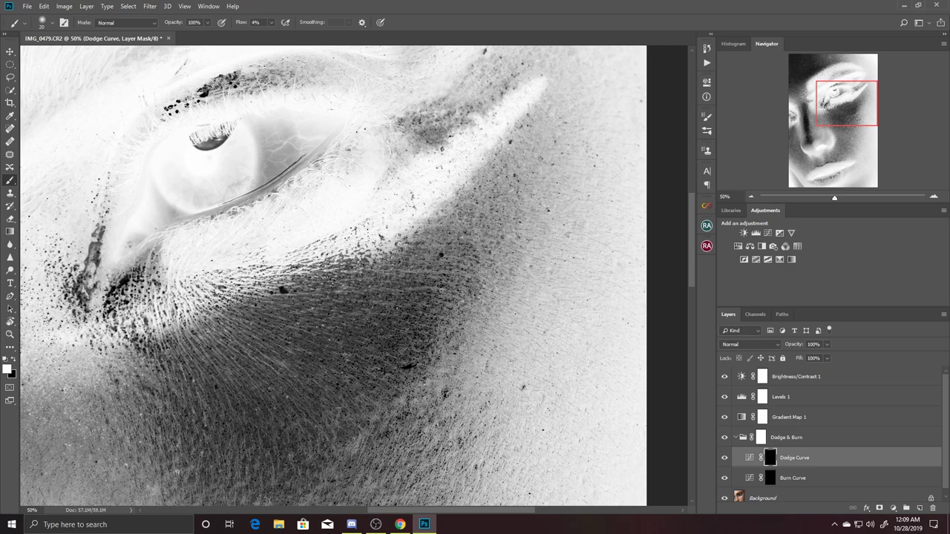
pyautogui.moveTo(485, 279)
pyautogui.mouseDown()
pyautogui.moveTo(483, 307)
pyautogui.moveTo(532, 207)
pyautogui.mouseUp()
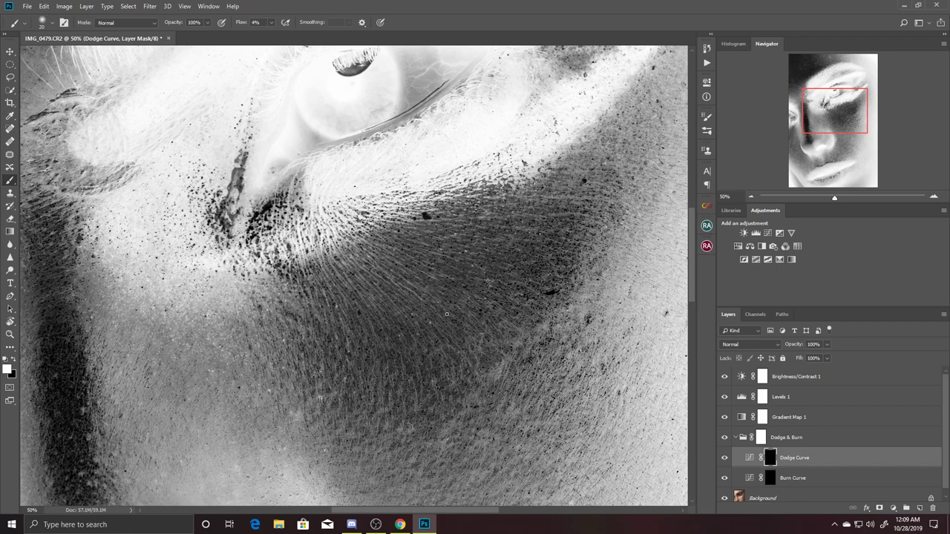
pyautogui.moveTo(442, 309); pyautogui.dragTo(440, 264)
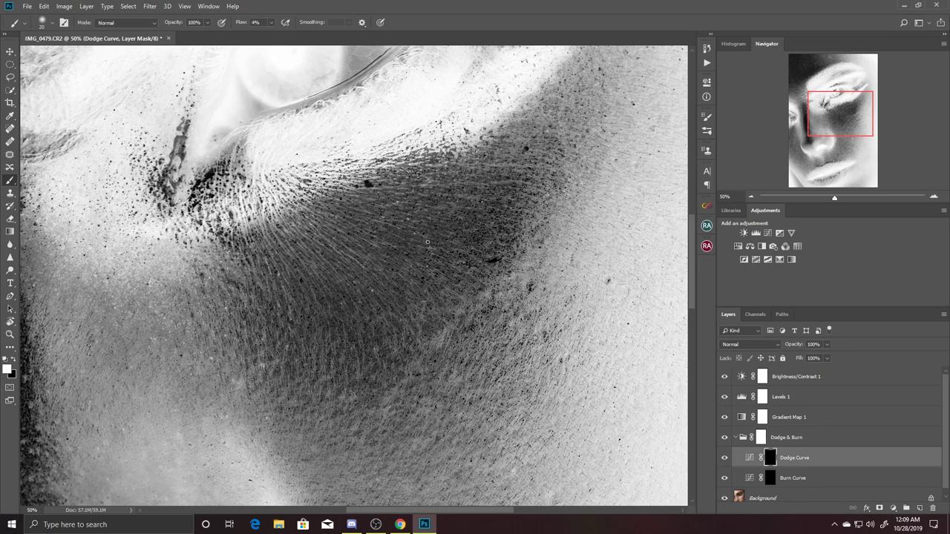
pyautogui.moveTo(457, 215); pyautogui.dragTo(473, 277)
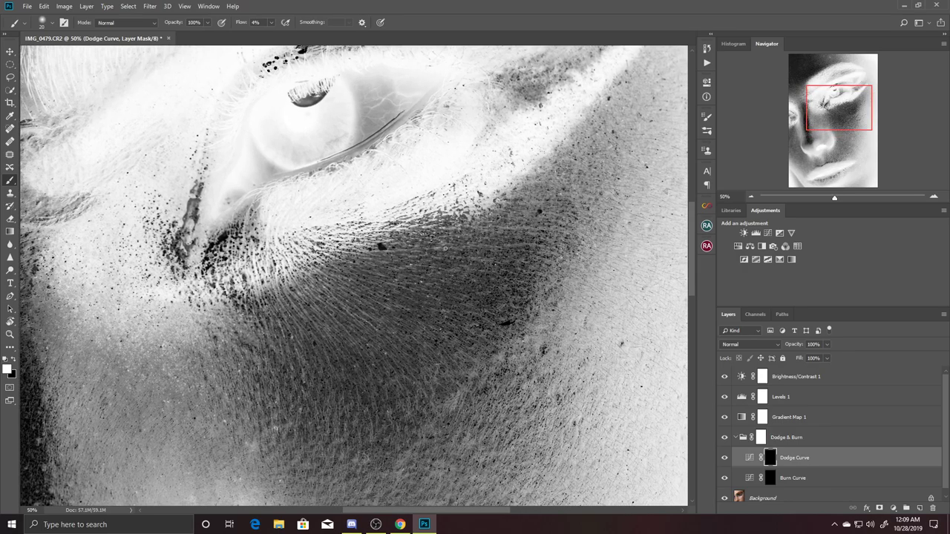
pyautogui.moveTo(507, 290); pyautogui.dragTo(527, 236)
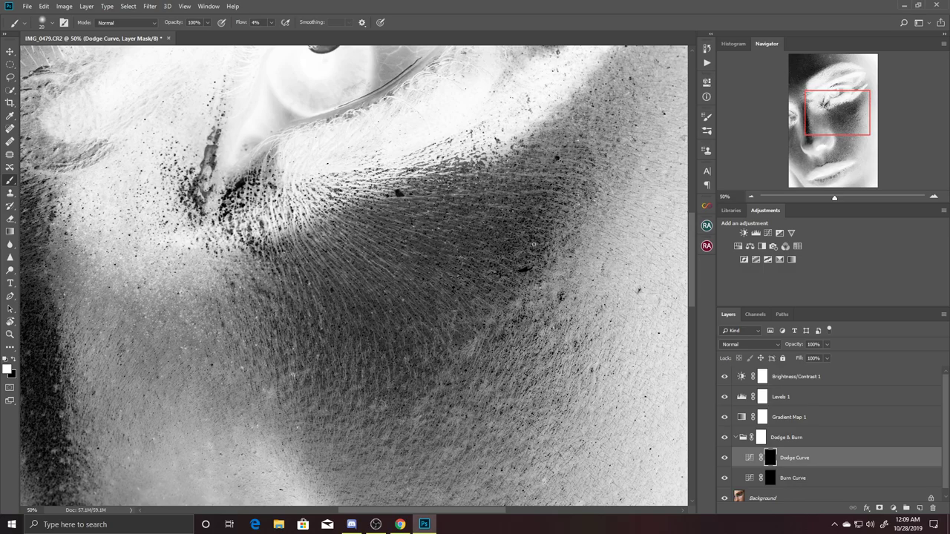
pyautogui.moveTo(542, 276)
pyautogui.mouseDown()
pyautogui.moveTo(558, 211)
pyautogui.moveTo(492, 280)
pyautogui.moveTo(450, 304)
pyautogui.moveTo(449, 284)
pyautogui.moveTo(468, 306)
pyautogui.mouseUp()
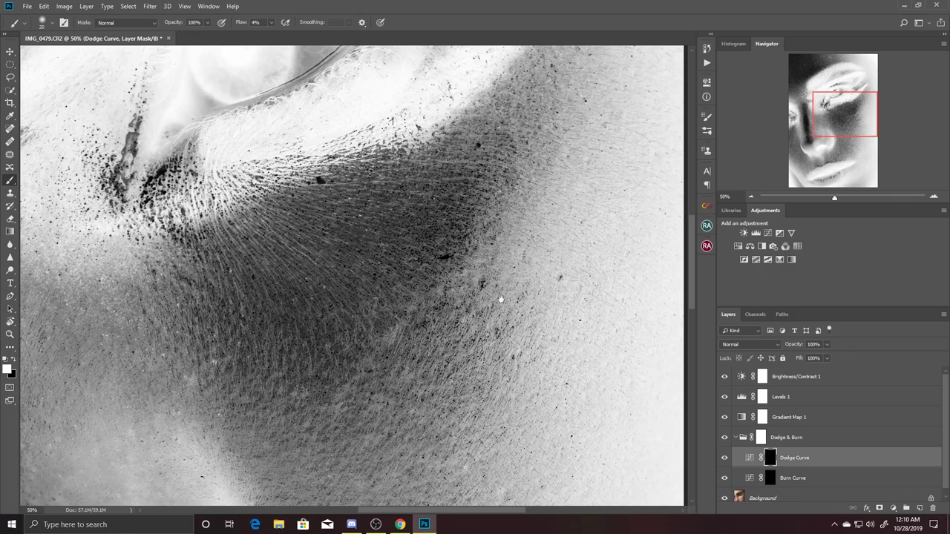
pyautogui.moveTo(549, 269); pyautogui.dragTo(483, 298)
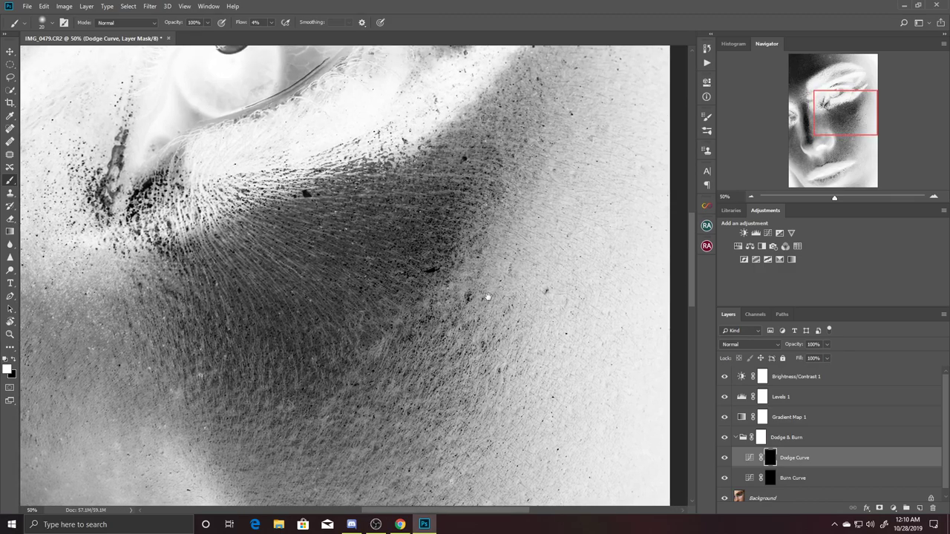
pyautogui.hotkey('ctrl', '-')
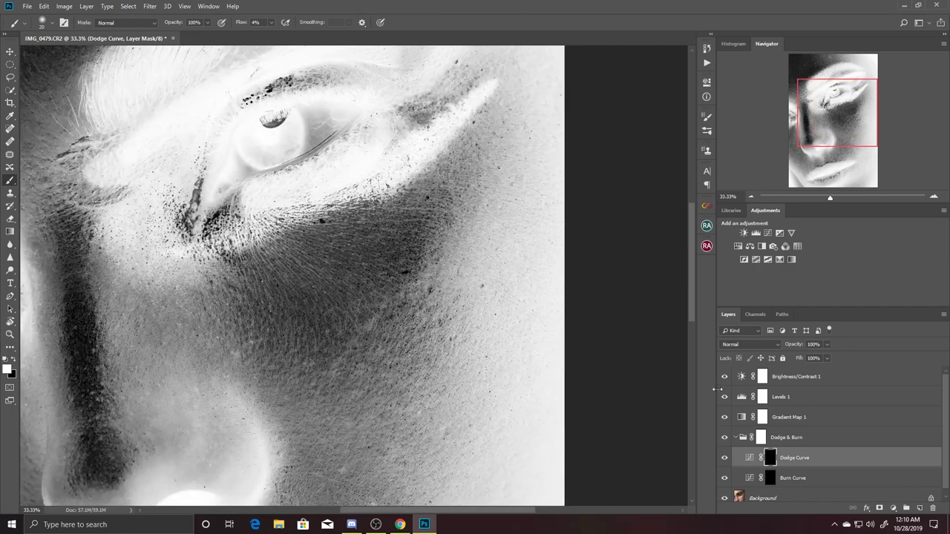
pyautogui.keyDown('alt'); pyautogui.click(769, 457); pyautogui.keyUp('alt')
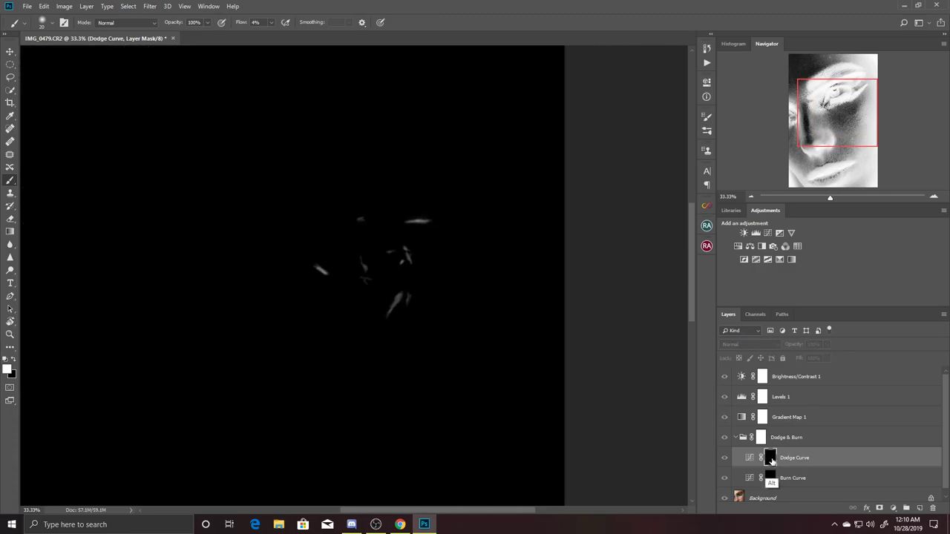
pyautogui.keyDown('alt'); pyautogui.click(769, 458); pyautogui.keyUp('alt')
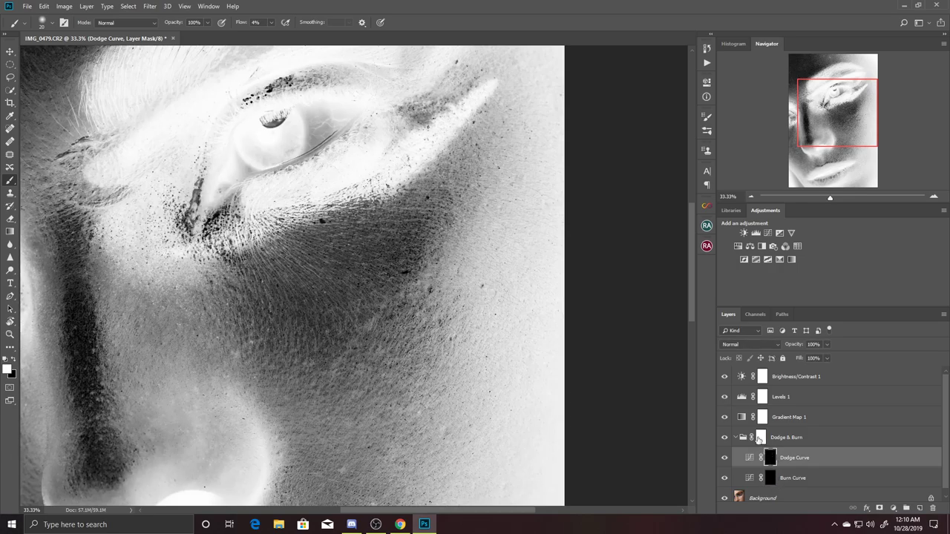
pyautogui.moveTo(390, 265); pyautogui.dragTo(484, 182)
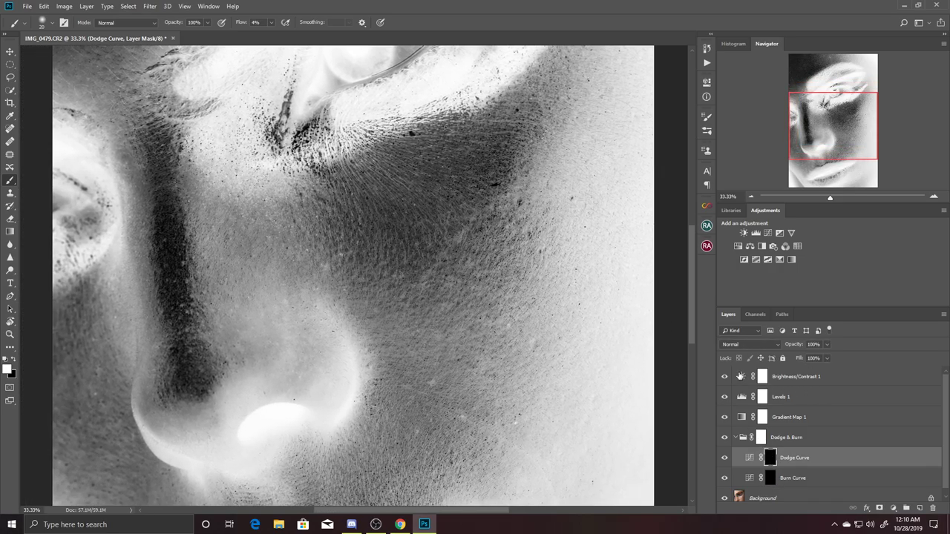
pyautogui.click(725, 376)
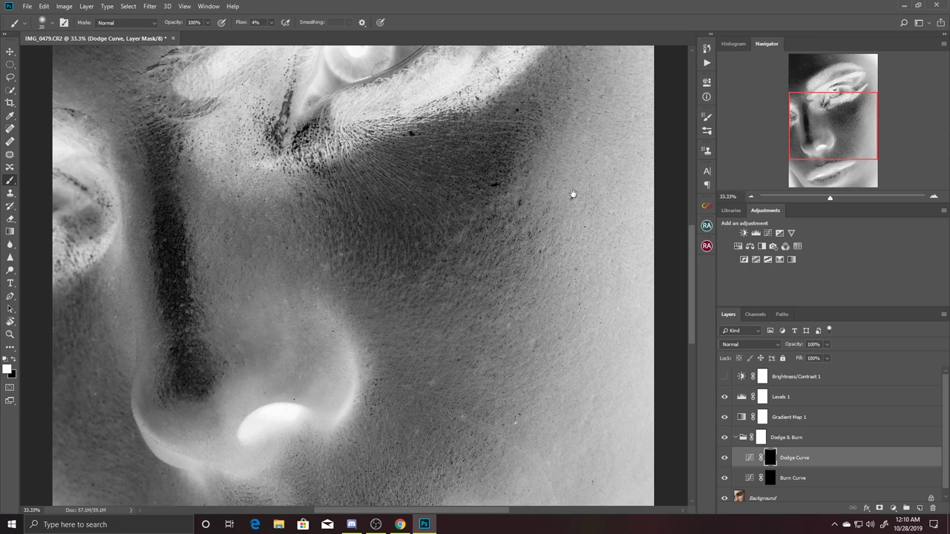
pyautogui.moveTo(571, 193); pyautogui.dragTo(523, 273)
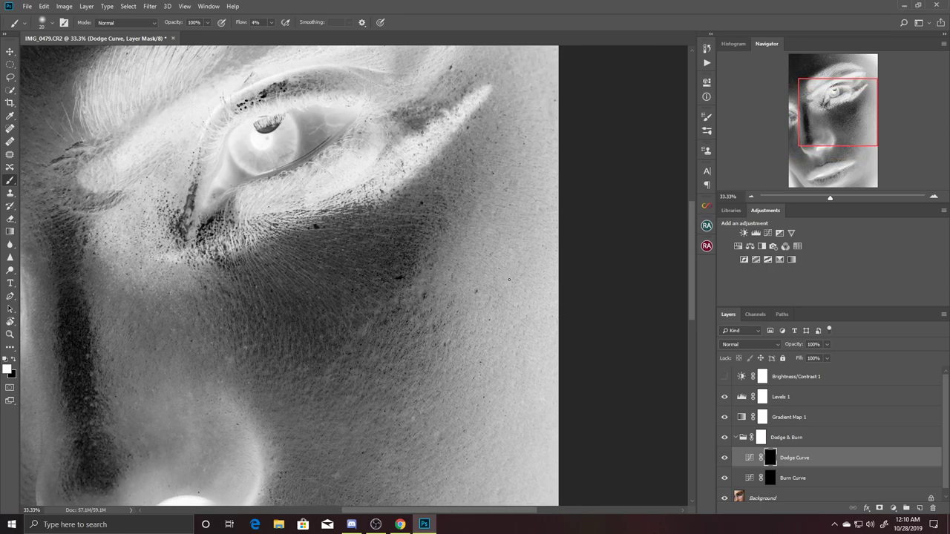
pyautogui.hotkey('ctrl', '+')
pyautogui.scroll(5, 490, 278)
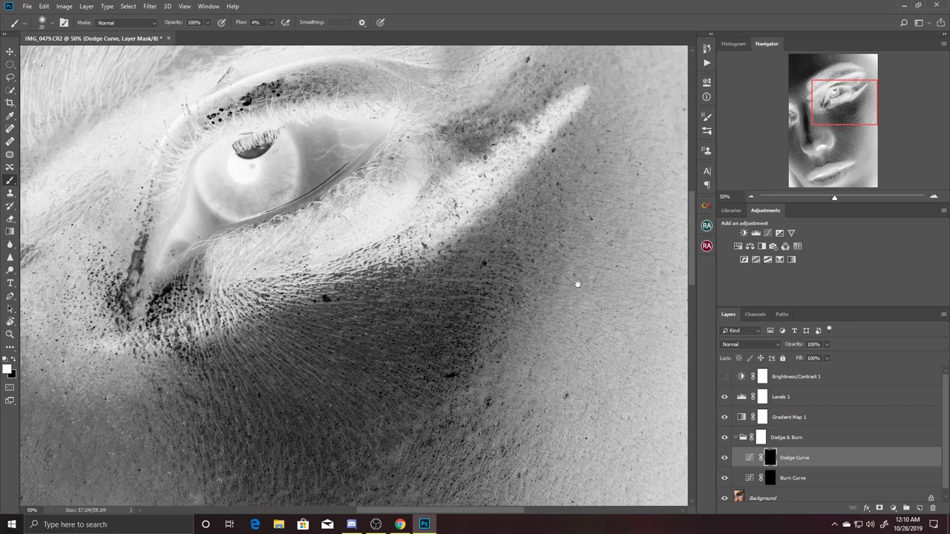
pyautogui.moveTo(585, 286); pyautogui.dragTo(569, 239)
pyautogui.moveTo(494, 257); pyautogui.dragTo(515, 216)
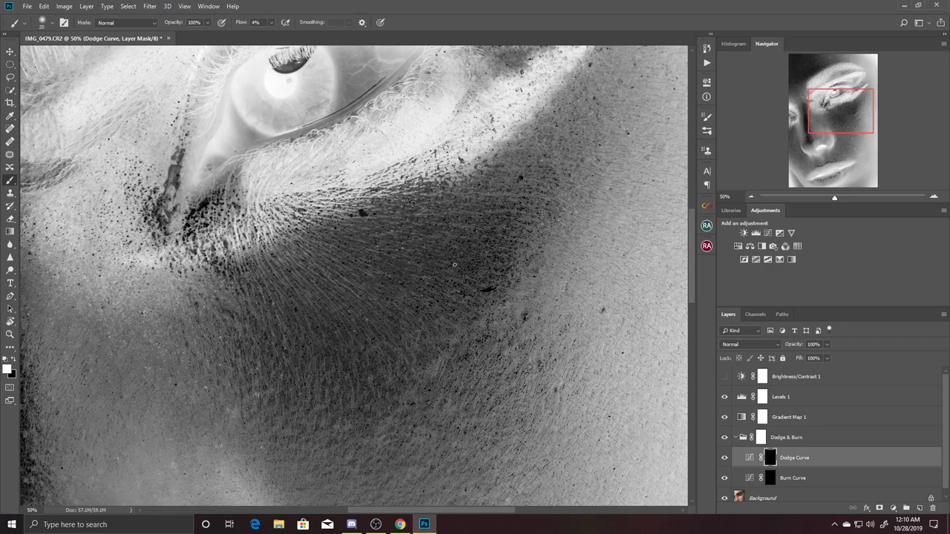
pyautogui.moveTo(459, 280); pyautogui.dragTo(435, 276)
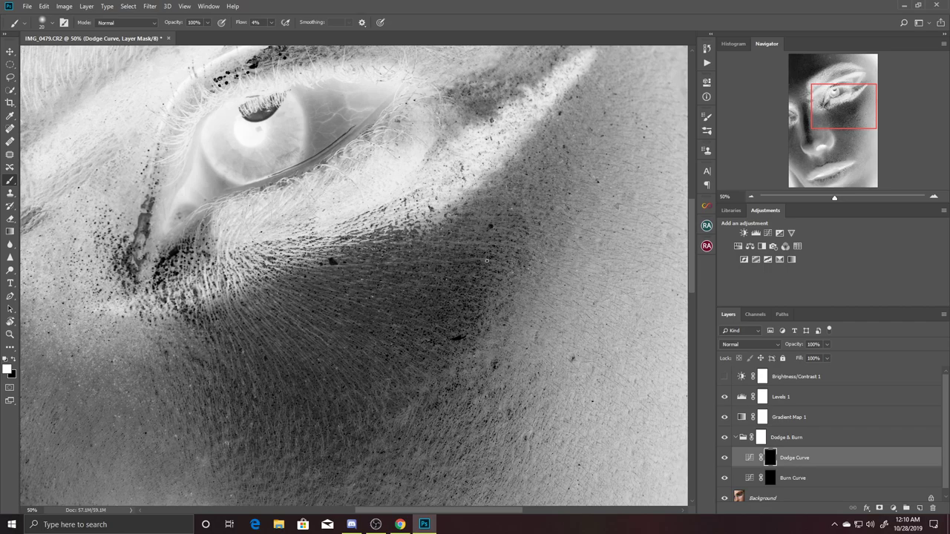
pyautogui.moveTo(493, 250)
pyautogui.mouseDown()
pyautogui.moveTo(483, 285)
pyautogui.moveTo(500, 233)
pyautogui.mouseUp()
pyautogui.moveTo(489, 281)
pyautogui.mouseDown()
pyautogui.moveTo(502, 255)
pyautogui.moveTo(445, 185)
pyautogui.mouseUp()
pyautogui.moveTo(413, 233); pyautogui.dragTo(583, 261)
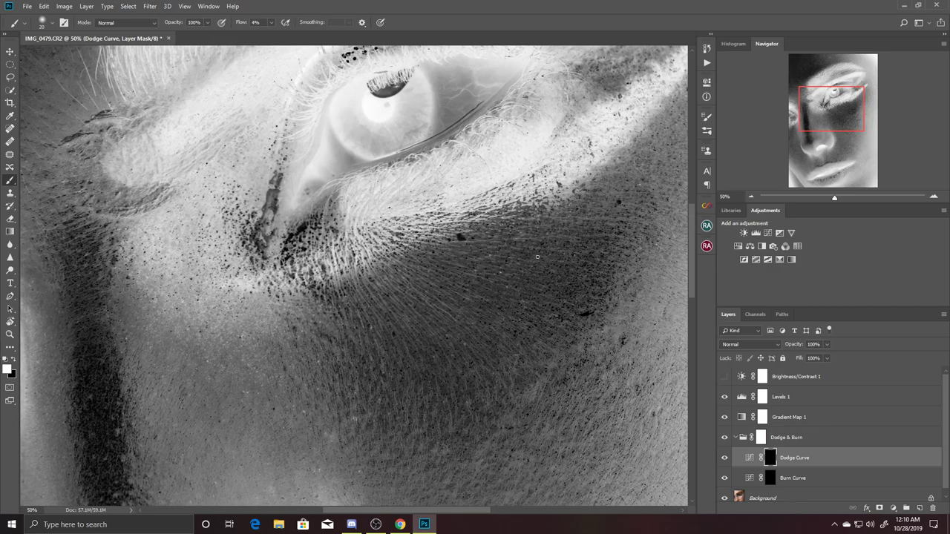
pyautogui.moveTo(577, 277)
pyautogui.mouseDown()
pyautogui.moveTo(523, 229)
pyautogui.moveTo(490, 275)
pyautogui.moveTo(442, 256)
pyautogui.mouseUp()
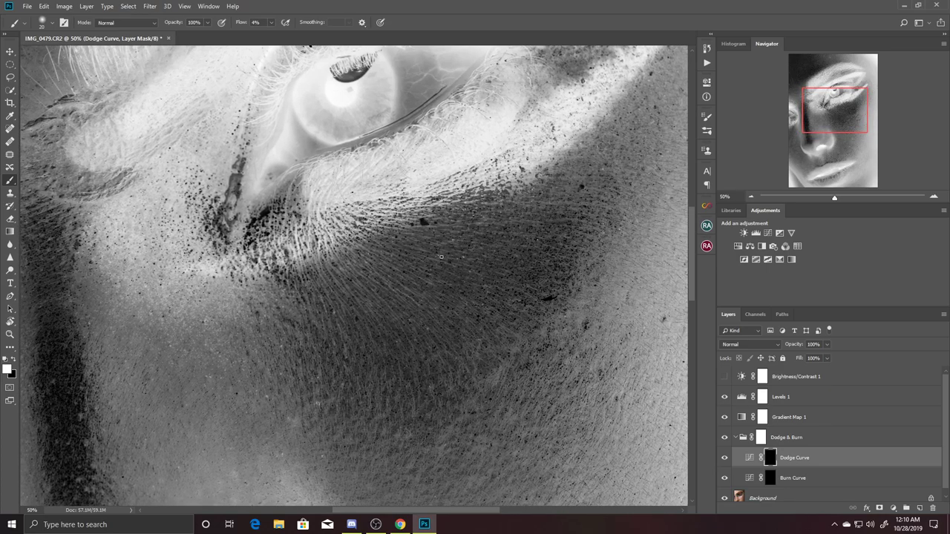
pyautogui.moveTo(479, 230)
pyautogui.mouseDown()
pyautogui.moveTo(498, 233)
pyautogui.moveTo(464, 314)
pyautogui.moveTo(429, 202)
pyautogui.mouseUp()
pyautogui.moveTo(484, 259); pyautogui.dragTo(428, 272)
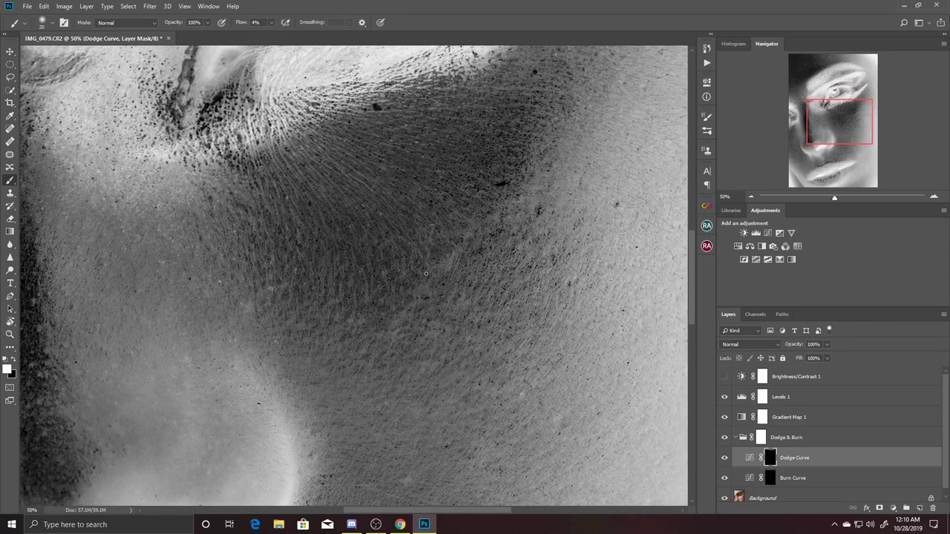
pyautogui.scroll(2, 408, 295)
pyautogui.scroll(1, 416, 289)
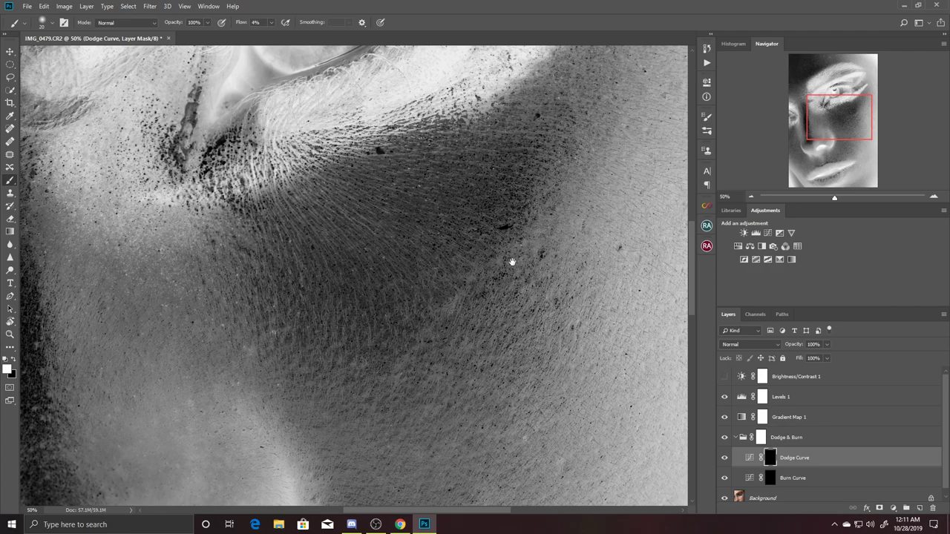
pyautogui.moveTo(509, 261); pyautogui.dragTo(465, 290)
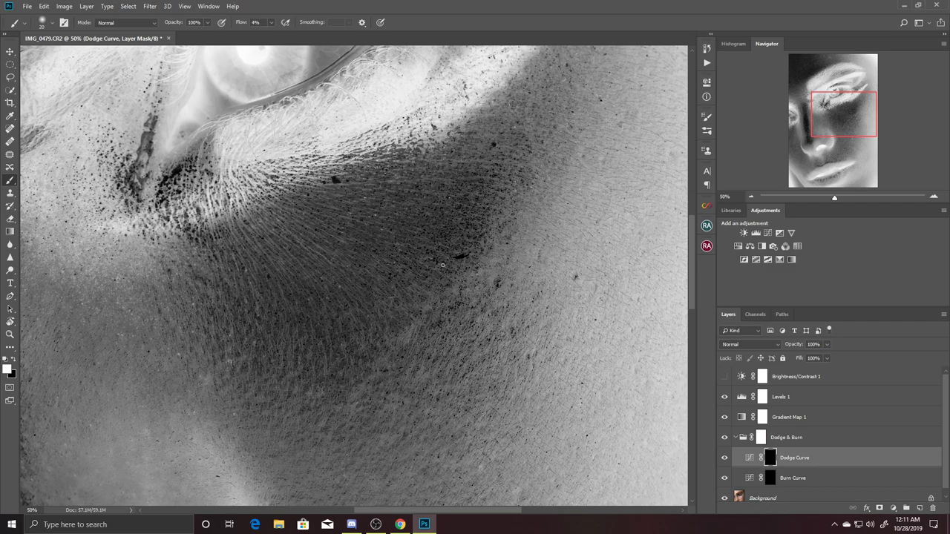
pyautogui.moveTo(519, 295); pyautogui.dragTo(483, 220)
pyautogui.moveTo(488, 282)
pyautogui.mouseDown()
pyautogui.moveTo(512, 255)
pyautogui.moveTo(534, 267)
pyautogui.mouseUp()
pyautogui.moveTo(509, 329)
pyautogui.mouseDown()
pyautogui.moveTo(515, 270)
pyautogui.moveTo(513, 309)
pyautogui.moveTo(523, 312)
pyautogui.moveTo(515, 318)
pyautogui.moveTo(549, 284)
pyautogui.moveTo(511, 316)
pyautogui.mouseUp()
pyautogui.click(777, 479)
# Zoom to 66.7% and burn uneven tones across the cheek toward the under-eye area.
pyautogui.moveTo(649, 312)
pyautogui.mouseDown()
pyautogui.moveTo(573, 327)
pyautogui.moveTo(512, 301)
pyautogui.moveTo(477, 320)
pyautogui.mouseUp()
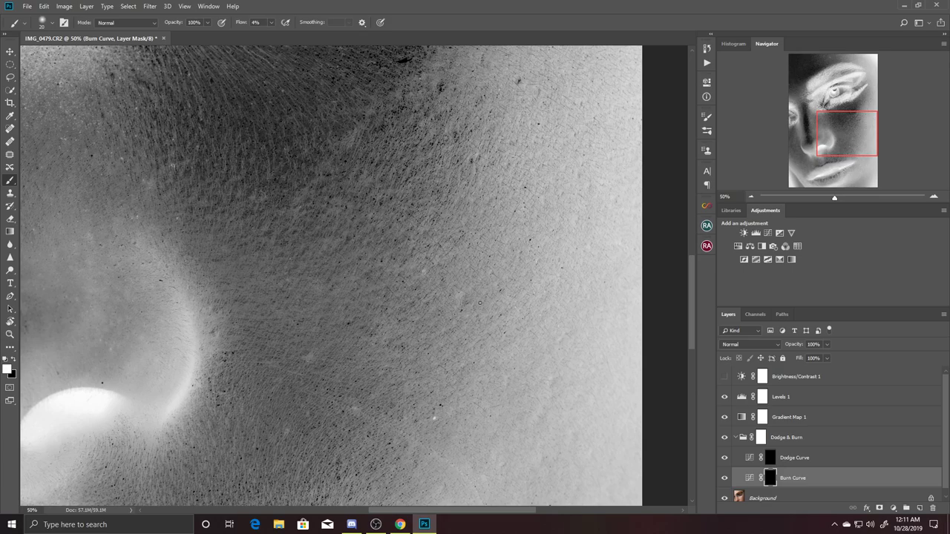
pyautogui.hotkey('ctrl', '+')
pyautogui.moveTo(549, 296); pyautogui.dragTo(512, 244)
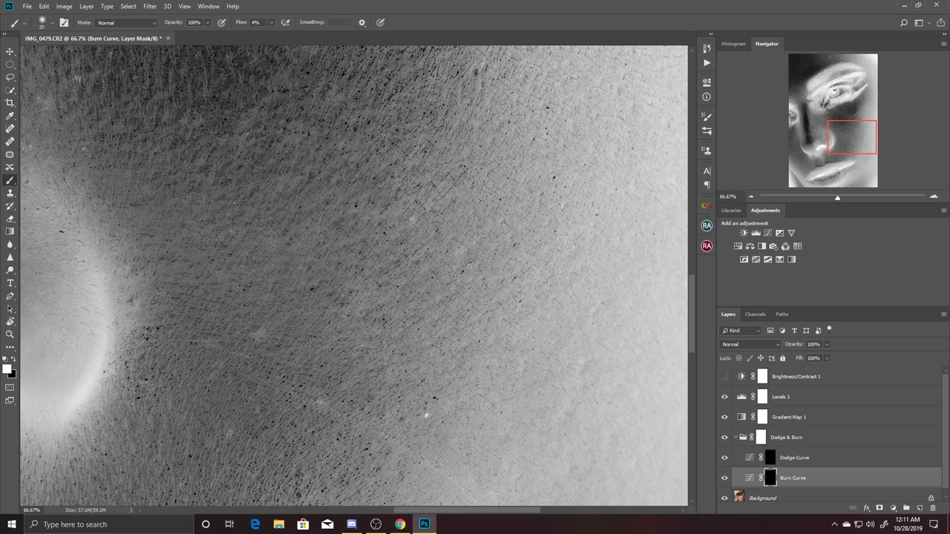
pyautogui.moveTo(486, 274); pyautogui.dragTo(543, 185)
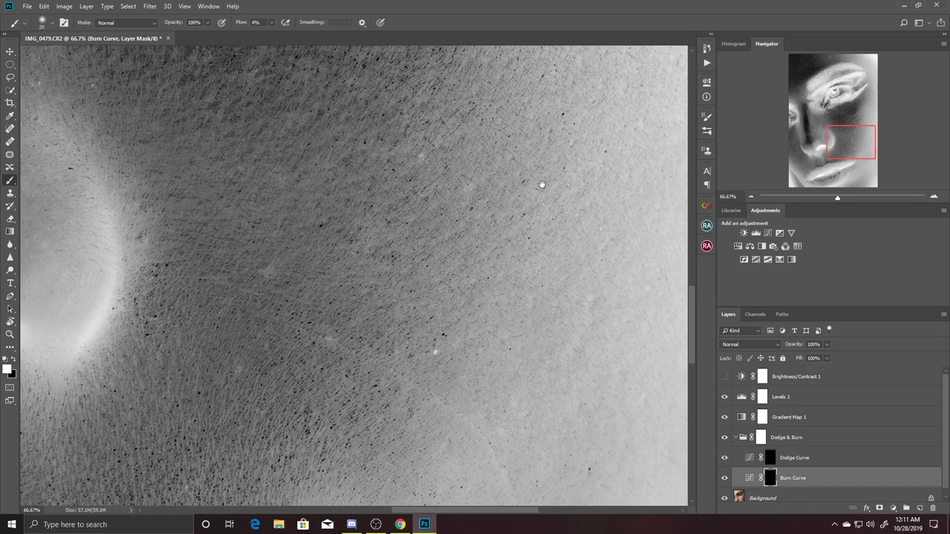
pyautogui.moveTo(436, 250)
pyautogui.mouseDown()
pyautogui.moveTo(458, 244)
pyautogui.moveTo(519, 265)
pyautogui.moveTo(313, 311)
pyautogui.mouseUp()
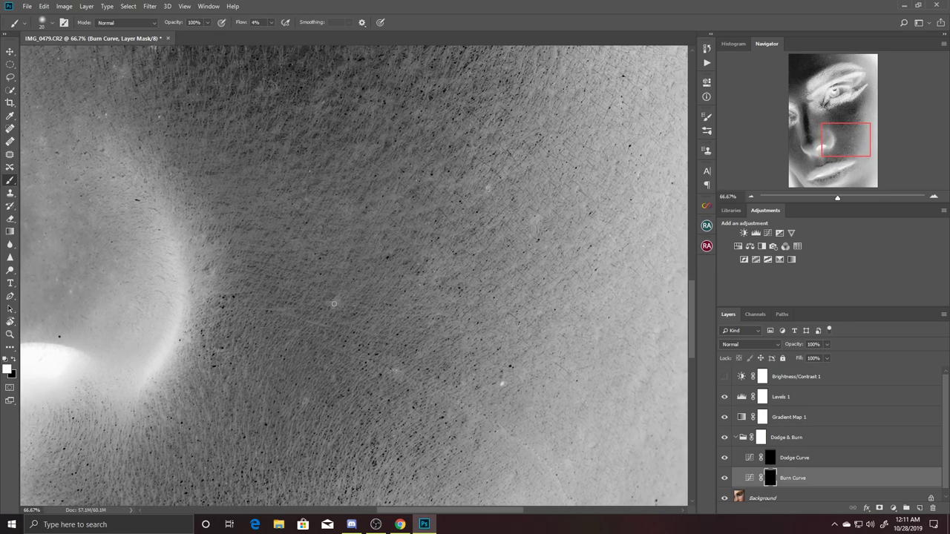
pyautogui.moveTo(526, 328); pyautogui.dragTo(483, 282)
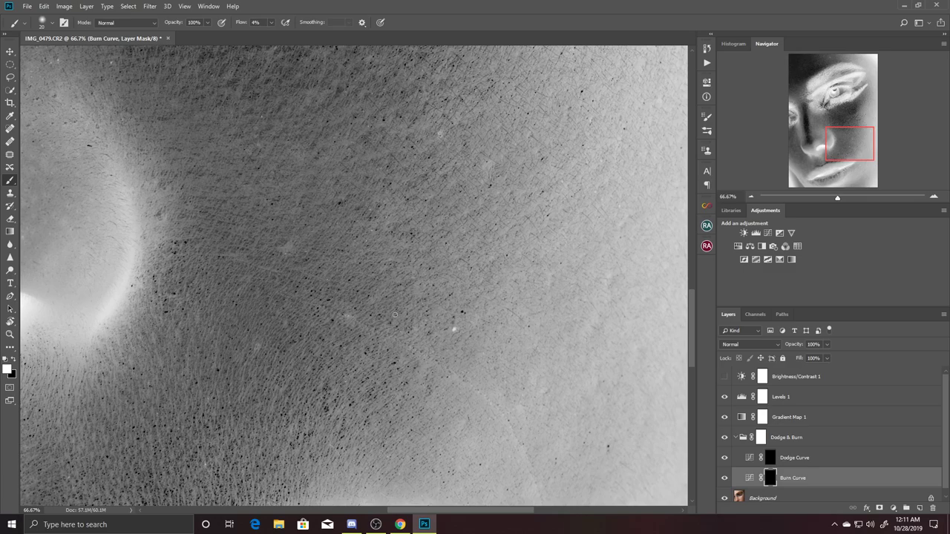
pyautogui.moveTo(502, 299); pyautogui.dragTo(483, 364)
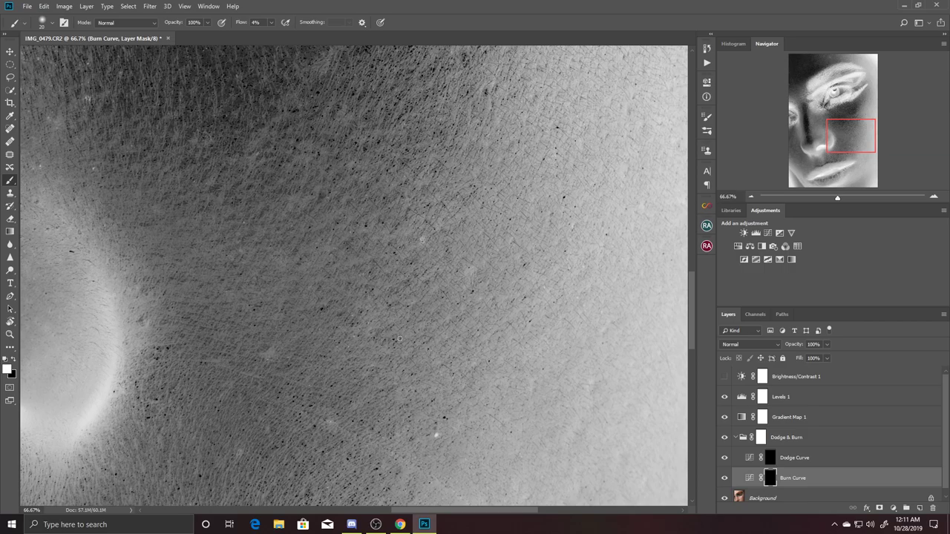
pyautogui.moveTo(508, 276); pyautogui.dragTo(372, 346)
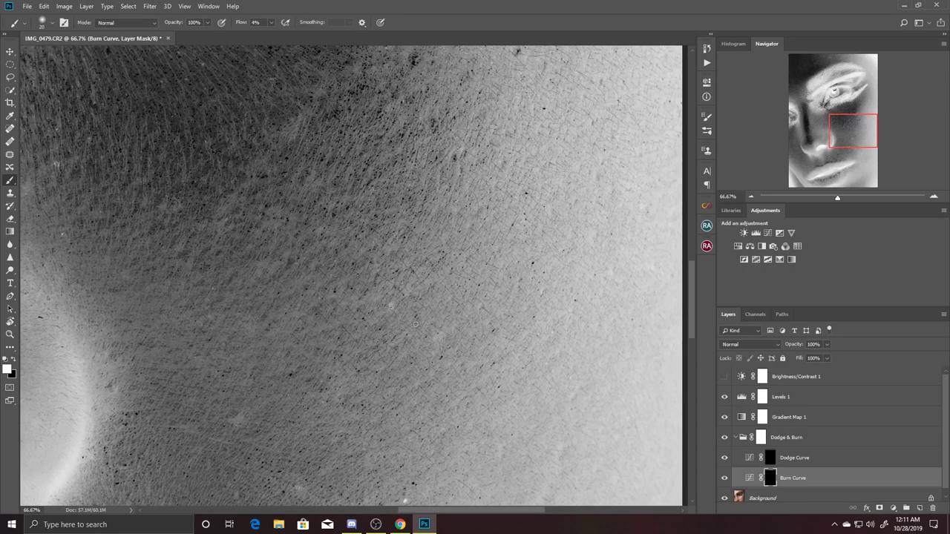
pyautogui.moveTo(475, 290); pyautogui.dragTo(434, 335)
pyautogui.moveTo(539, 233)
pyautogui.mouseDown()
pyautogui.moveTo(527, 303)
pyautogui.moveTo(498, 292)
pyautogui.mouseUp()
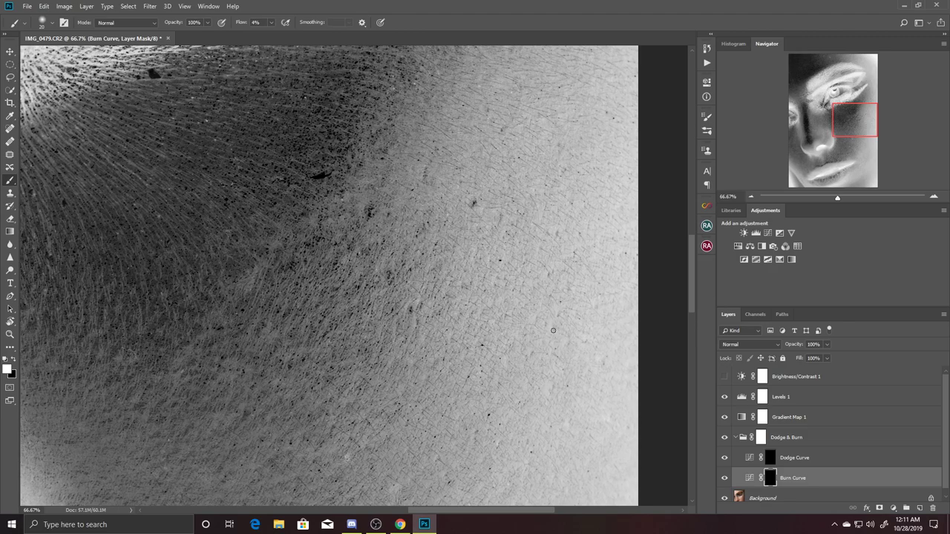
# Burn around the outer eye corner and temple, then rotate the canvas about 55 degrees.
pyautogui.scroll(-2, 593, 334)
pyautogui.hscroll(1, 594, 334)
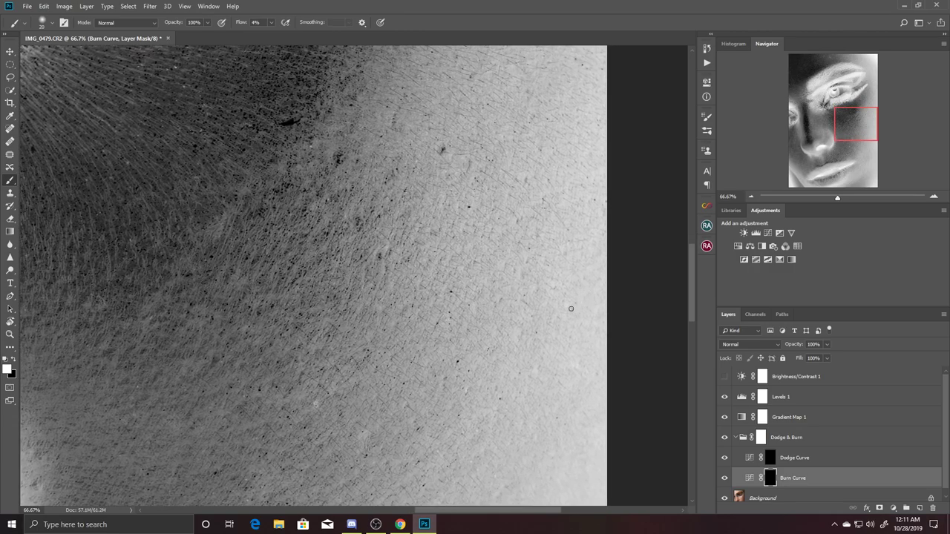
pyautogui.scroll(3, 568, 216)
pyautogui.scroll(4, 581, 314)
pyautogui.scroll(3, 586, 274)
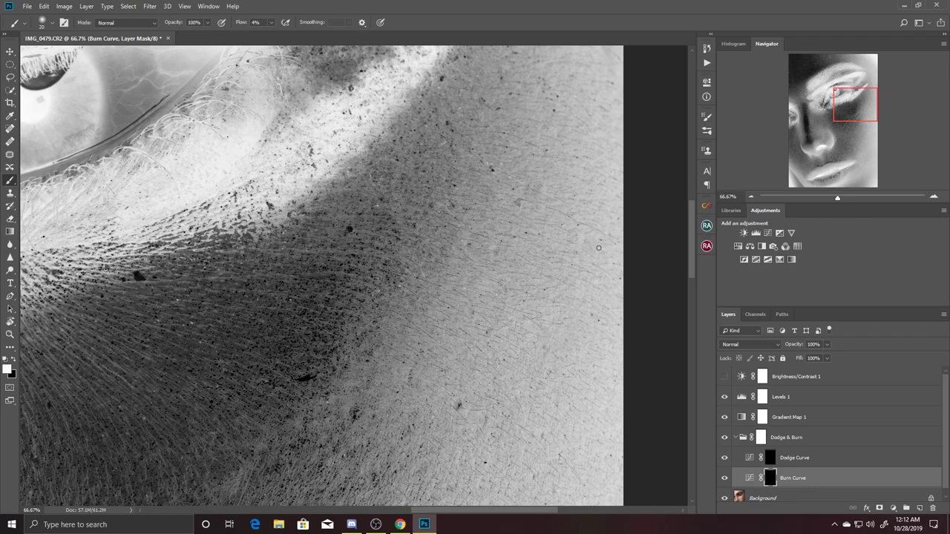
pyautogui.moveTo(563, 184); pyautogui.dragTo(588, 270)
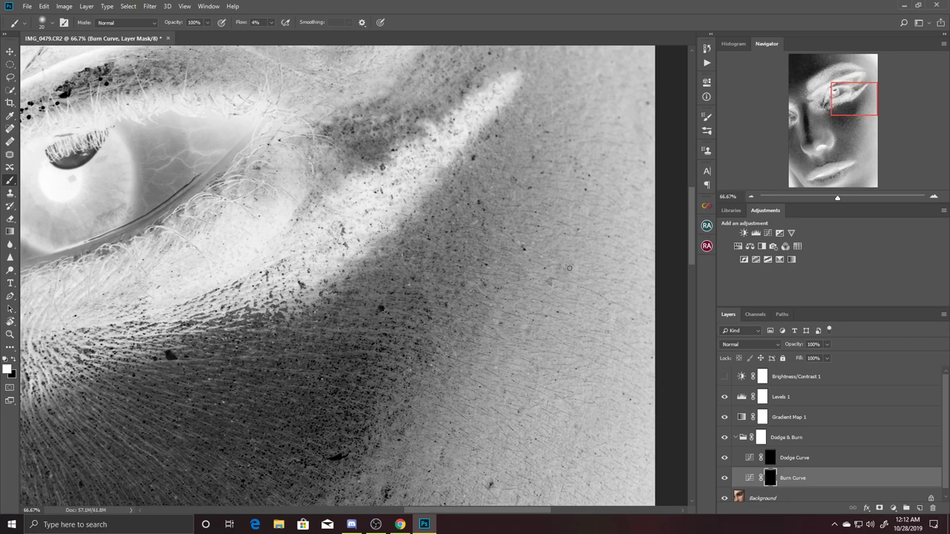
pyautogui.moveTo(599, 265); pyautogui.dragTo(592, 311)
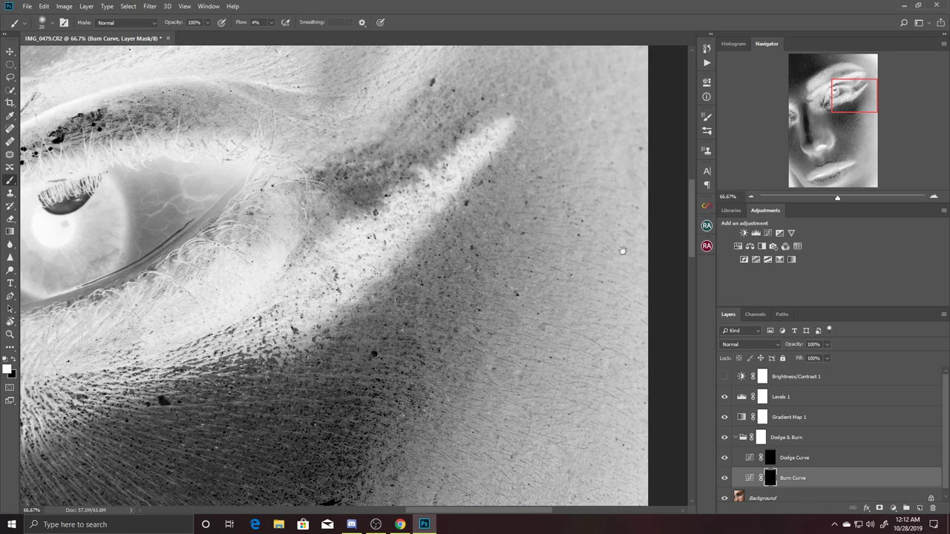
pyautogui.moveTo(616, 257); pyautogui.dragTo(606, 382)
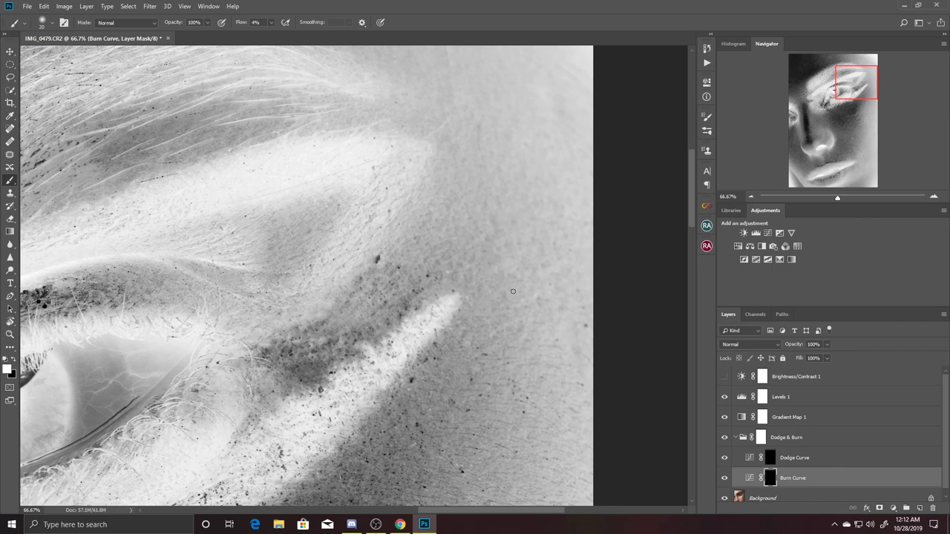
pyautogui.moveTo(562, 276); pyautogui.dragTo(527, 243)
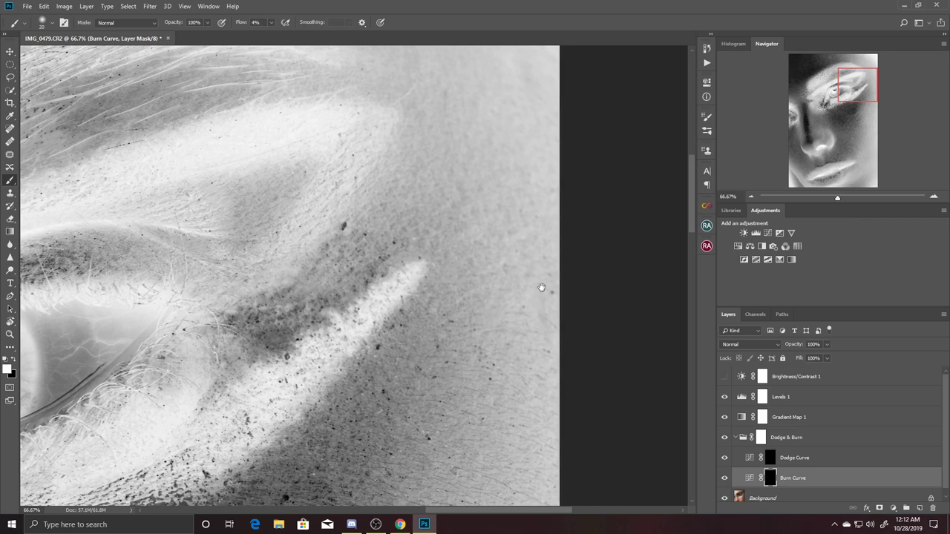
pyautogui.moveTo(557, 279); pyautogui.dragTo(503, 322)
pyautogui.press('r')
pyautogui.moveTo(526, 186)
pyautogui.mouseDown()
pyautogui.moveTo(564, 288)
pyautogui.moveTo(541, 337)
pyautogui.moveTo(576, 227)
pyautogui.mouseUp()
# Burn the bright temple patches near the brow with a smaller 4%-flow brush.
pyautogui.press('b')
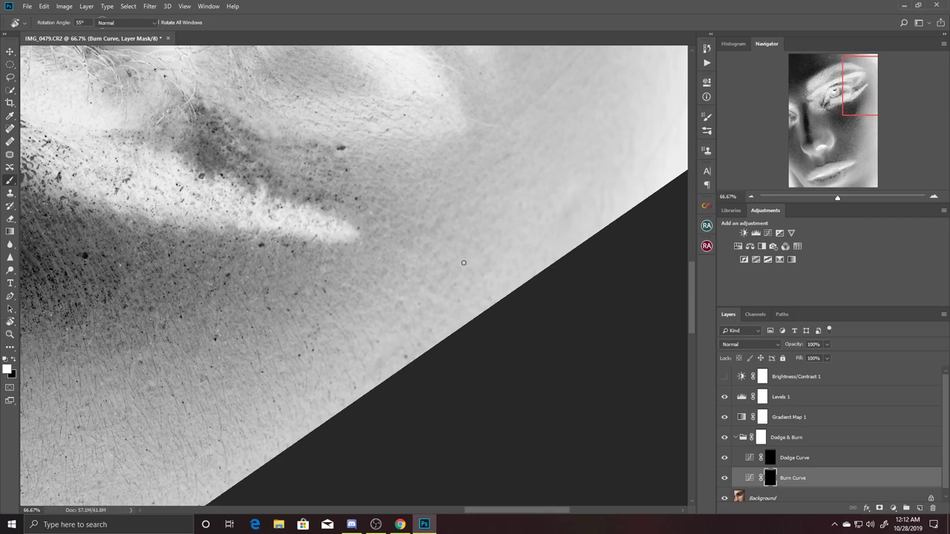
pyautogui.moveTo(458, 293); pyautogui.dragTo(483, 261)
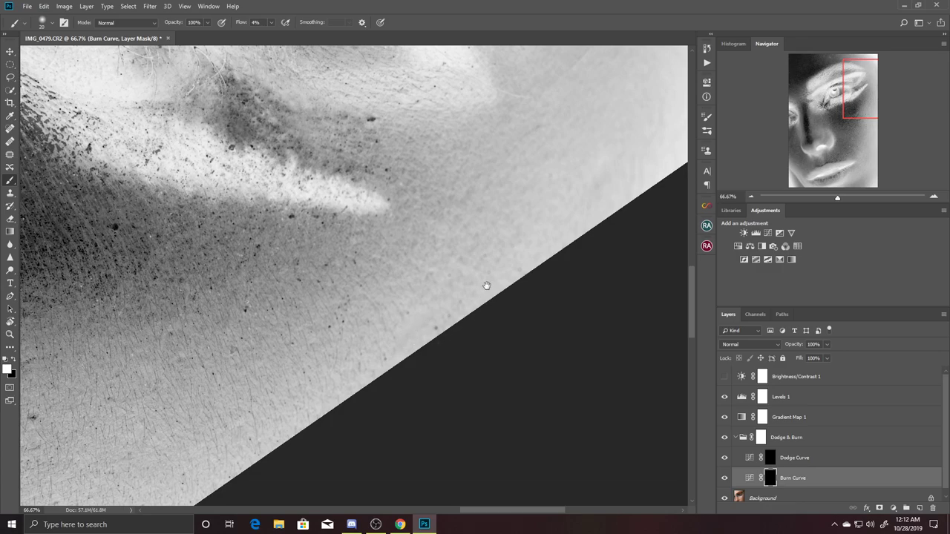
pyautogui.moveTo(481, 293); pyautogui.dragTo(474, 367)
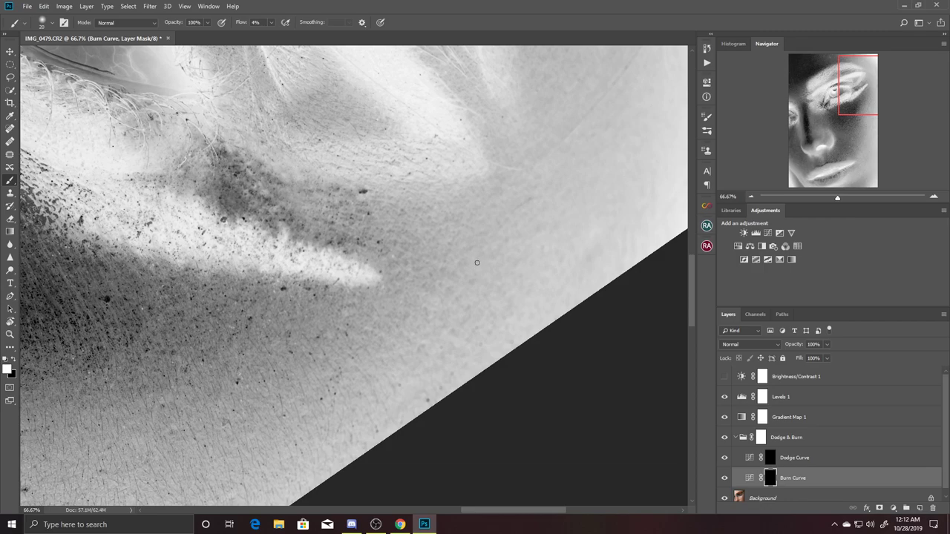
pyautogui.moveTo(495, 285); pyautogui.dragTo(521, 225)
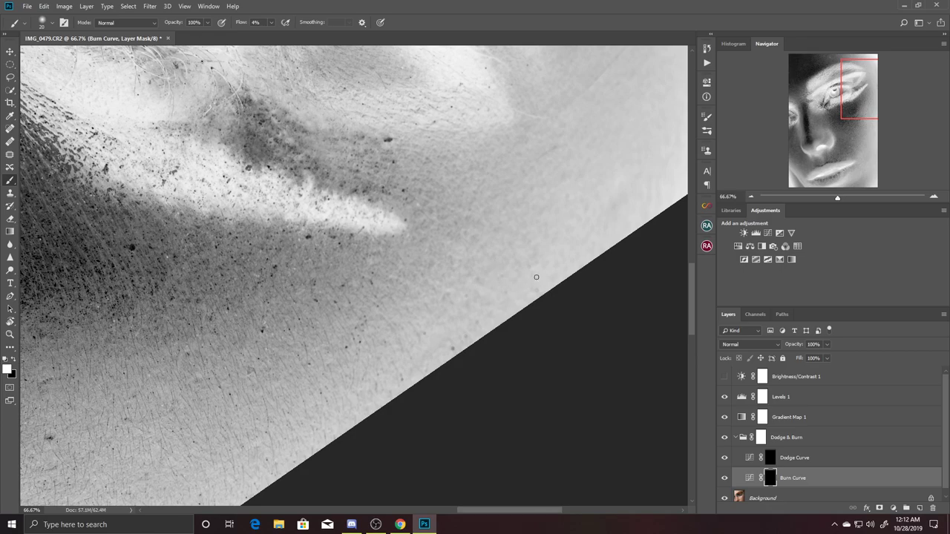
pyautogui.moveTo(533, 265)
pyautogui.mouseDown()
pyautogui.moveTo(541, 297)
pyautogui.moveTo(576, 278)
pyautogui.moveTo(494, 292)
pyautogui.moveTo(505, 272)
pyautogui.moveTo(485, 290)
pyautogui.mouseUp()
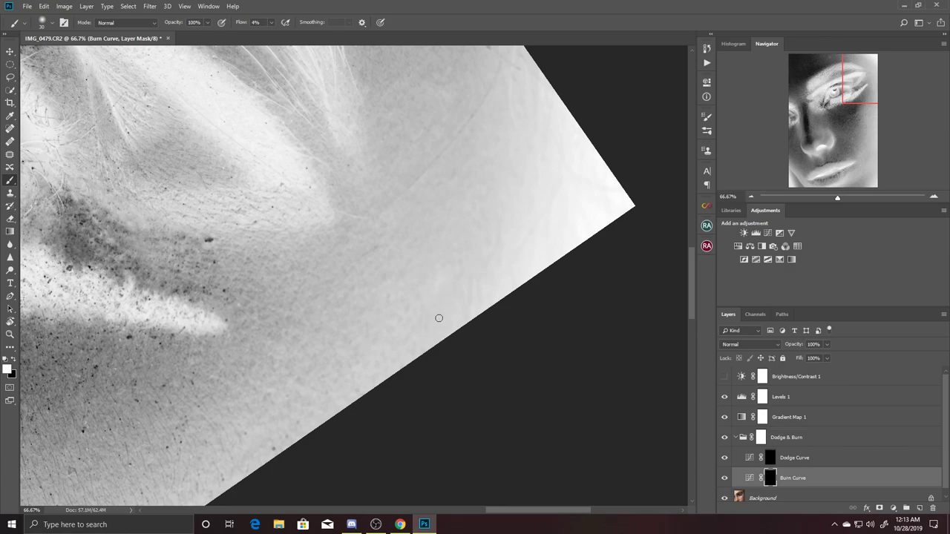
pyautogui.moveTo(482, 283); pyautogui.dragTo(449, 302)
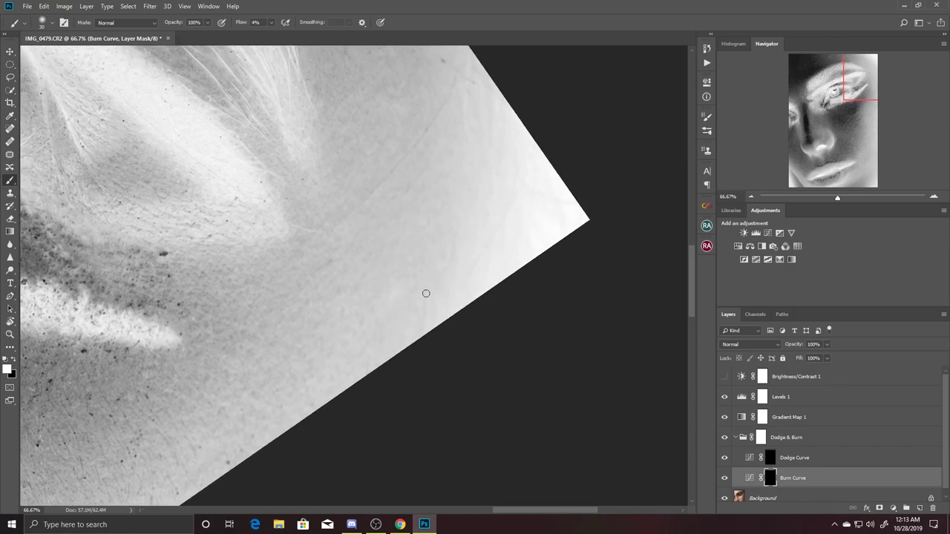
pyautogui.press('[')
pyautogui.moveTo(459, 294); pyautogui.dragTo(500, 252)
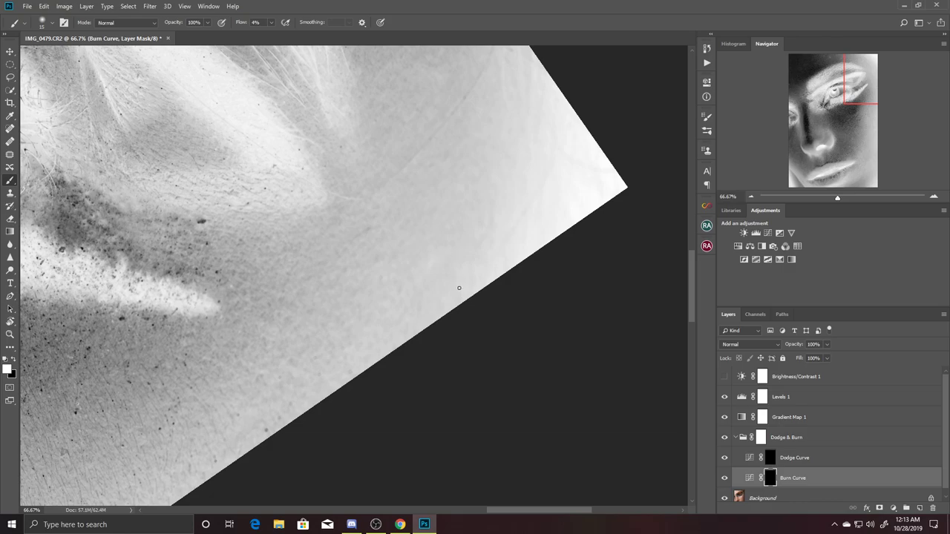
pyautogui.moveTo(483, 257); pyautogui.dragTo(500, 297)
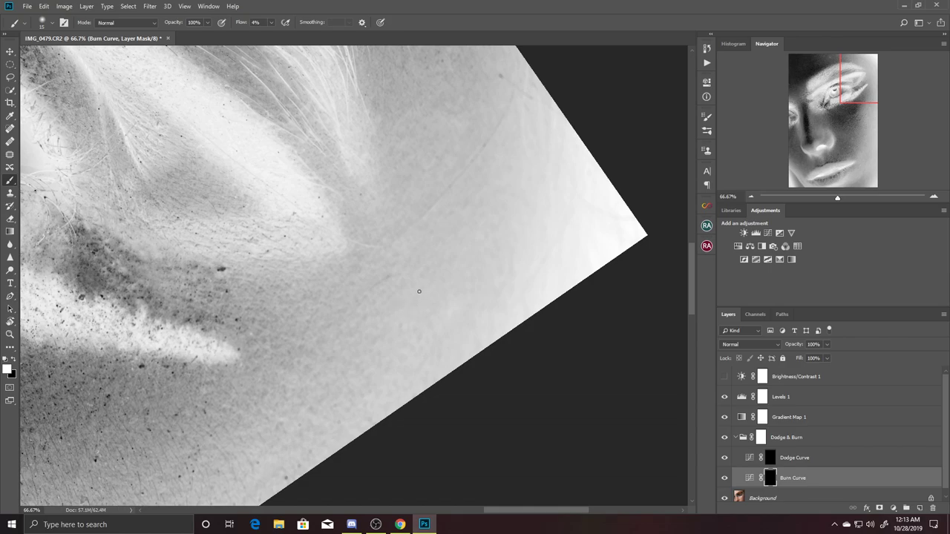
# Even out the temple edge by the hairline and cheekbone, then target the Dodge Curve mask.
pyautogui.scroll(2, 453, 290)
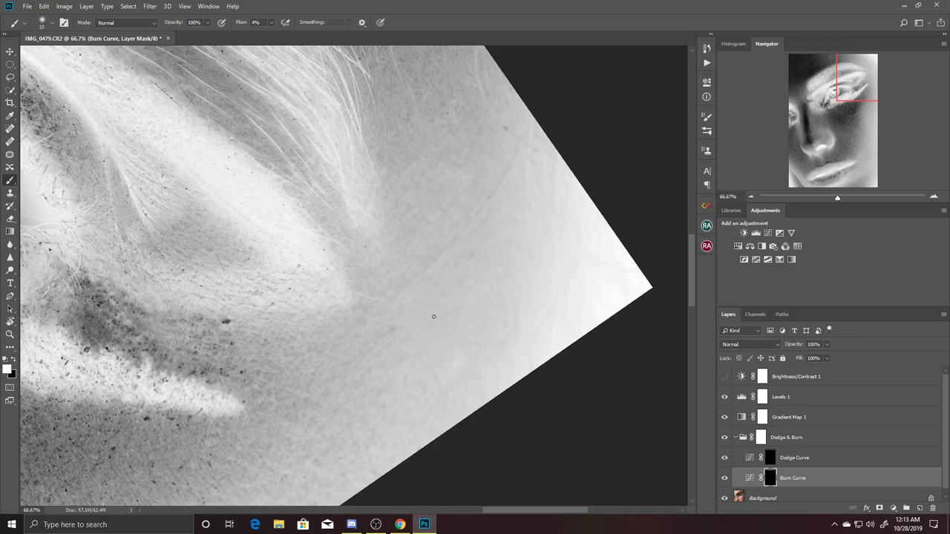
pyautogui.moveTo(522, 273); pyautogui.dragTo(434, 343)
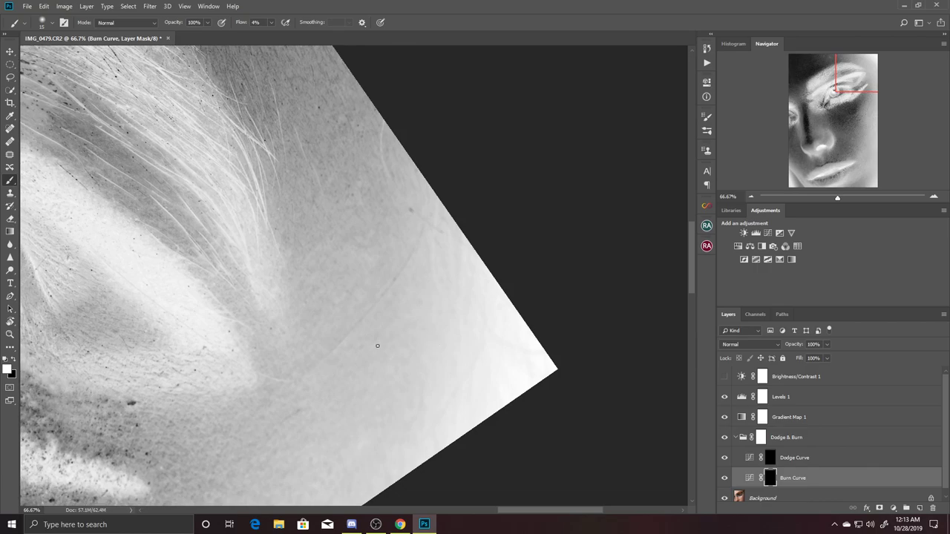
pyautogui.scroll(2, 453, 329)
pyautogui.scroll(1, 448, 329)
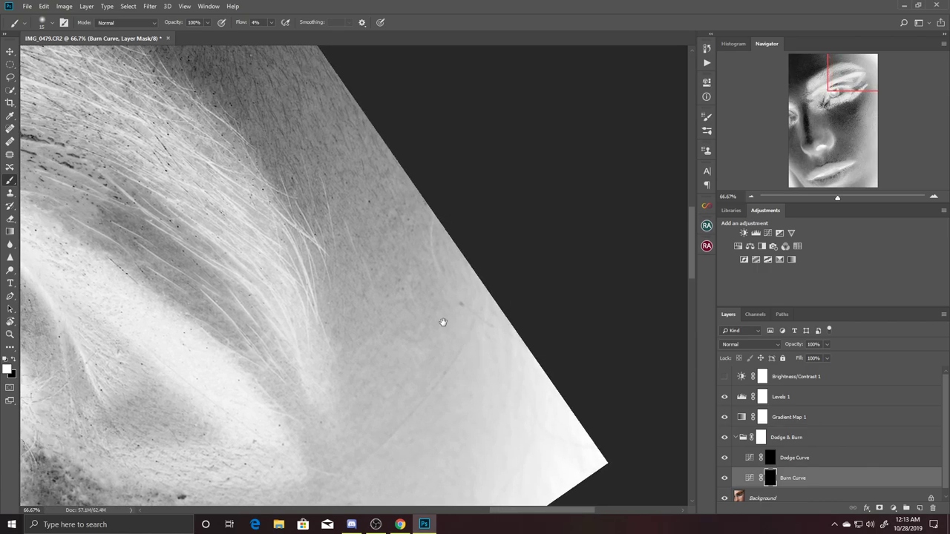
pyautogui.scroll(1, 451, 294)
pyautogui.scroll(1, 389, 225)
pyautogui.moveTo(389, 225); pyautogui.dragTo(451, 311)
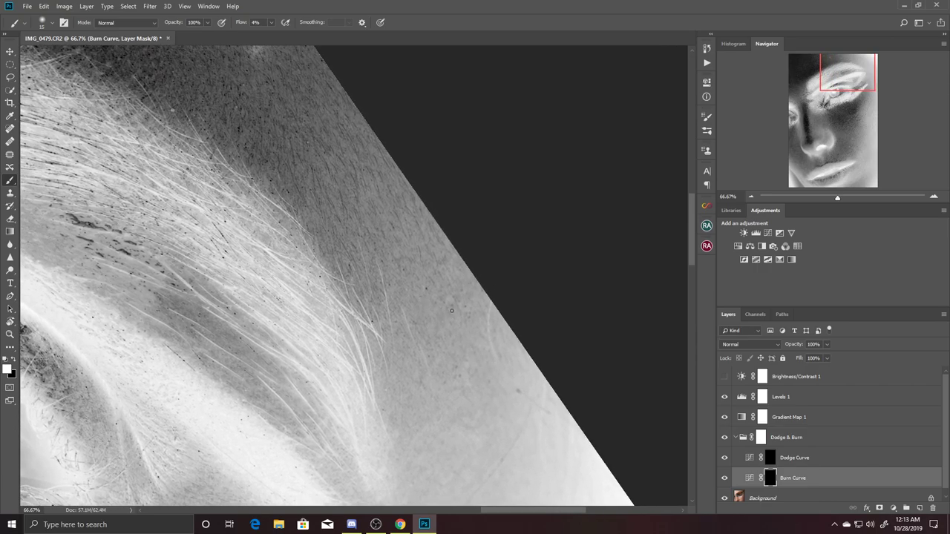
pyautogui.scroll(-1, 583, 369)
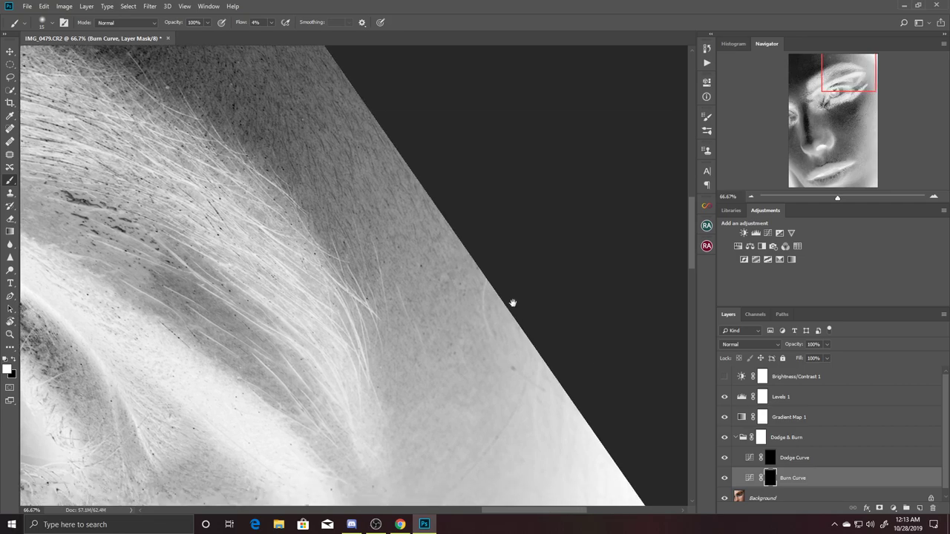
pyautogui.scroll(-2, 517, 313)
pyautogui.moveTo(537, 319); pyautogui.dragTo(557, 216)
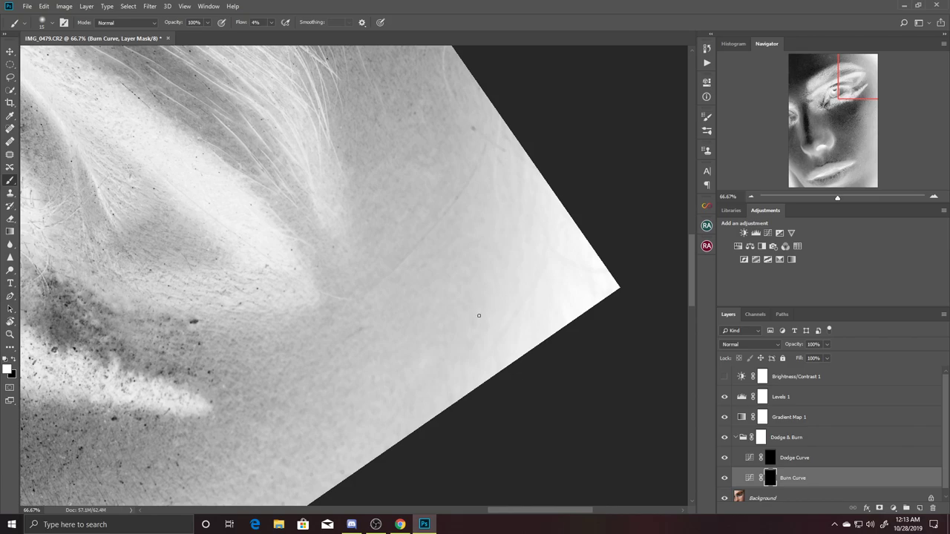
pyautogui.moveTo(553, 277); pyautogui.dragTo(507, 259)
pyautogui.moveTo(392, 309); pyautogui.dragTo(454, 291)
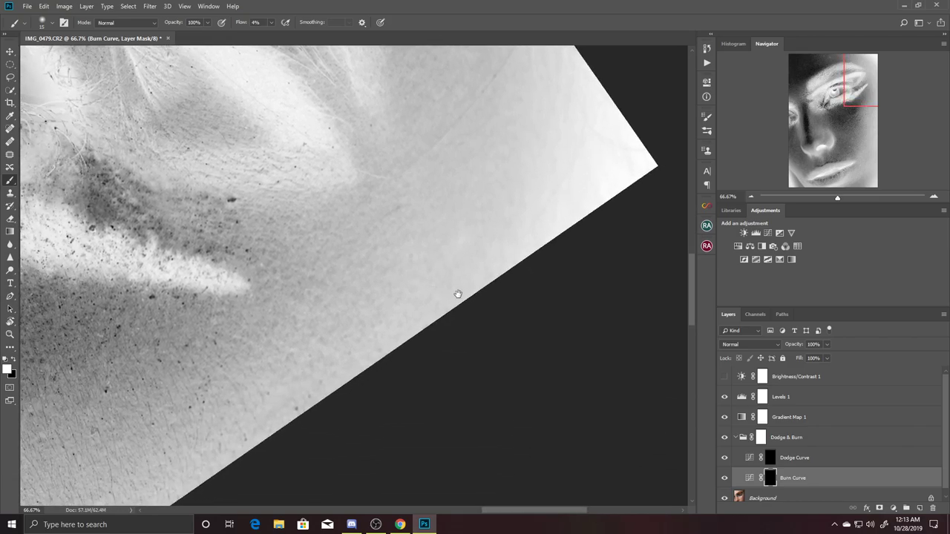
pyautogui.click(770, 458)
pyautogui.moveTo(560, 207); pyautogui.dragTo(536, 269)
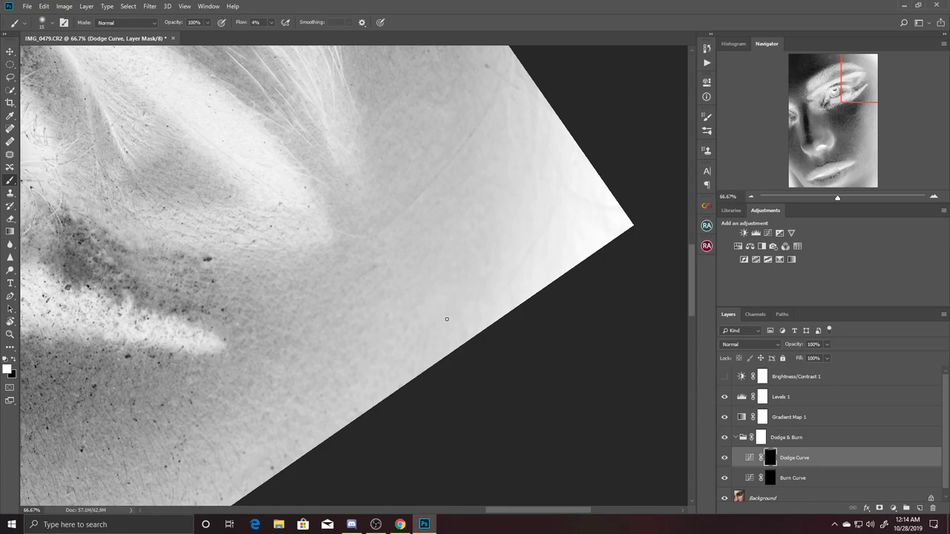
# Dodge the darker upper-cheek areas, briefly toggling between Burn and Dodge Curve masks.
pyautogui.scroll(-2, 443, 320)
pyautogui.scroll(-2, 477, 278)
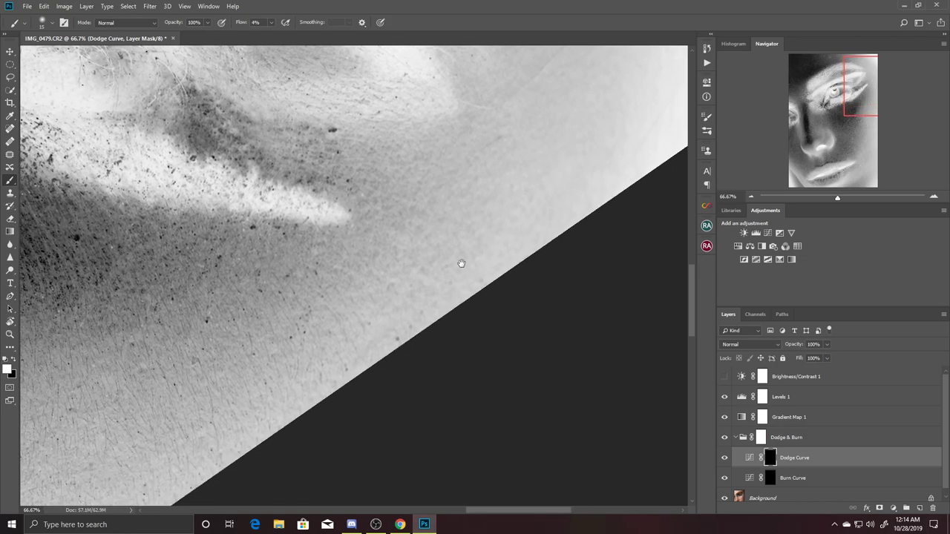
pyautogui.moveTo(438, 272)
pyautogui.mouseDown()
pyautogui.moveTo(483, 313)
pyautogui.moveTo(474, 275)
pyautogui.moveTo(498, 265)
pyautogui.mouseUp()
pyautogui.moveTo(407, 302)
pyautogui.mouseDown()
pyautogui.moveTo(438, 261)
pyautogui.moveTo(441, 285)
pyautogui.moveTo(456, 275)
pyautogui.moveTo(458, 299)
pyautogui.mouseUp()
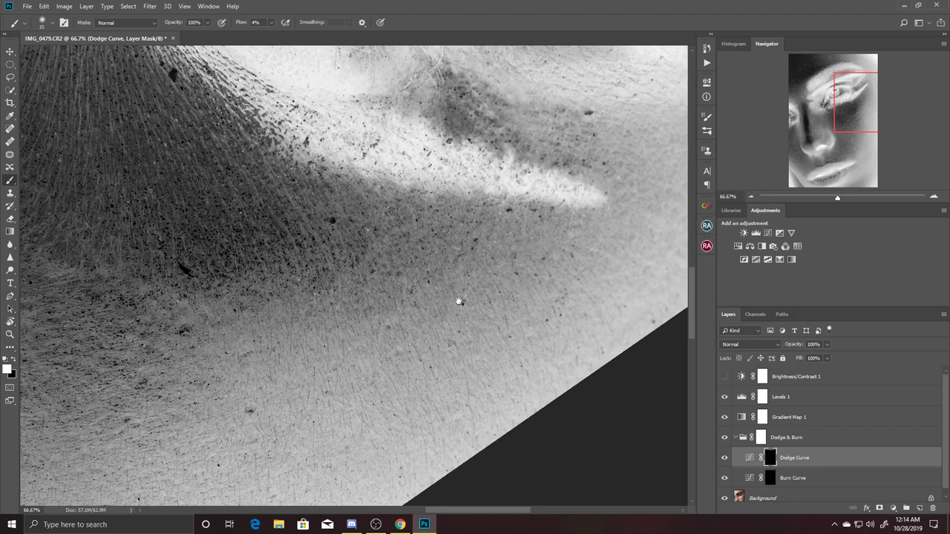
pyautogui.click(769, 480)
pyautogui.moveTo(494, 227); pyautogui.dragTo(531, 320)
pyautogui.click(772, 460)
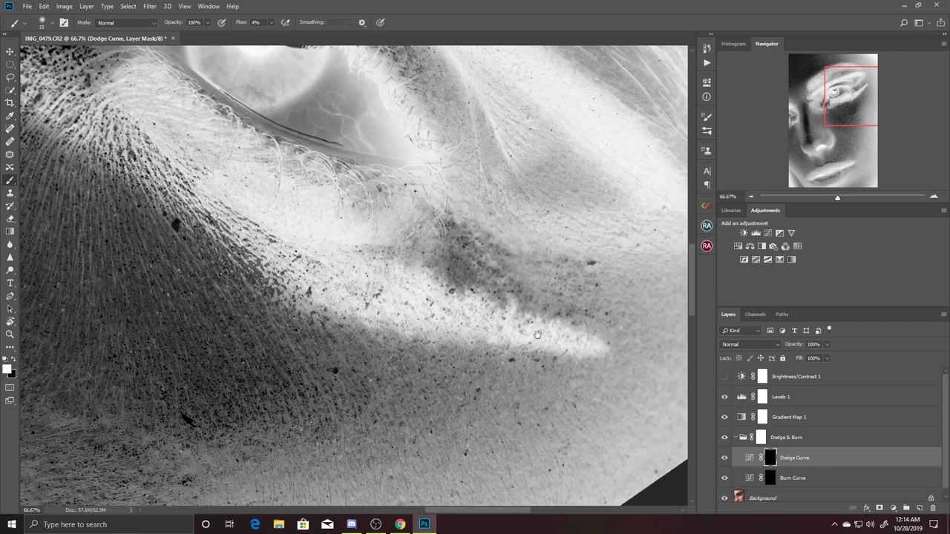
# Continue lightening dark cheek patches below the eye, then target the Burn Curve mask.
pyautogui.moveTo(531, 309)
pyautogui.mouseDown()
pyautogui.moveTo(517, 332)
pyautogui.moveTo(478, 330)
pyautogui.mouseUp()
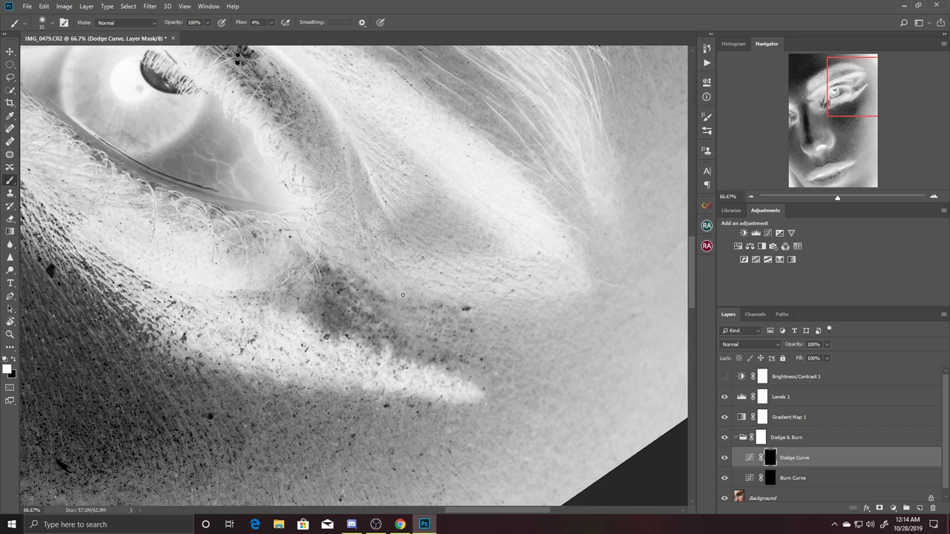
pyautogui.moveTo(429, 297); pyautogui.dragTo(439, 344)
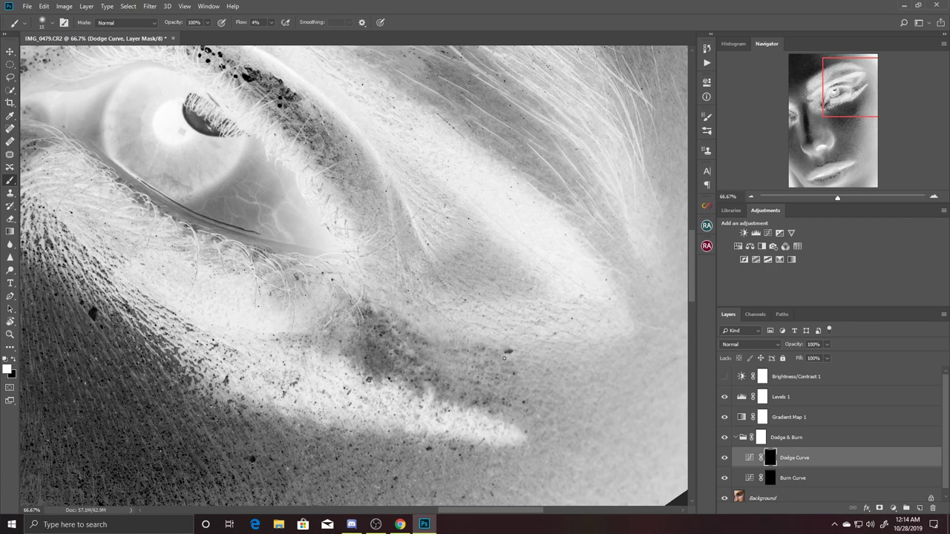
pyautogui.moveTo(426, 322); pyautogui.dragTo(444, 352)
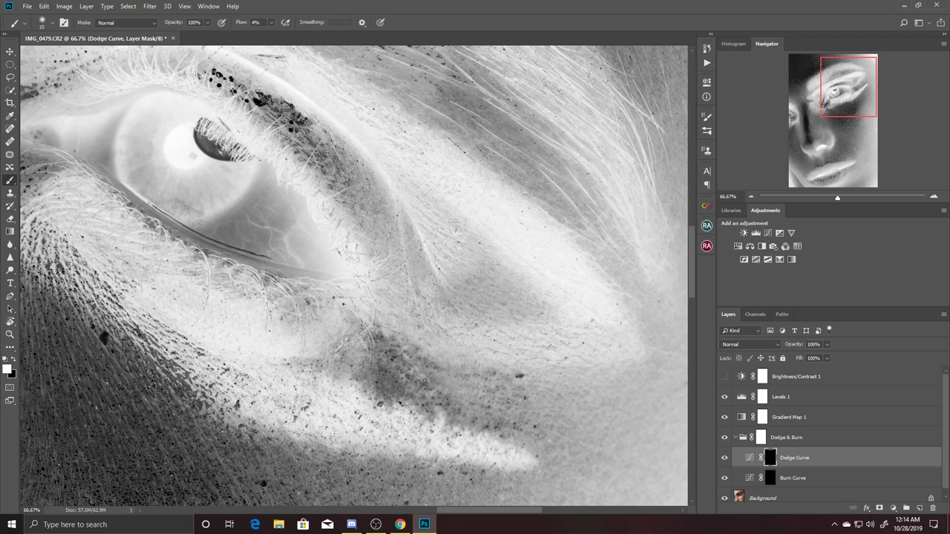
pyautogui.scroll(-2, 462, 276)
pyautogui.scroll(-2, 427, 314)
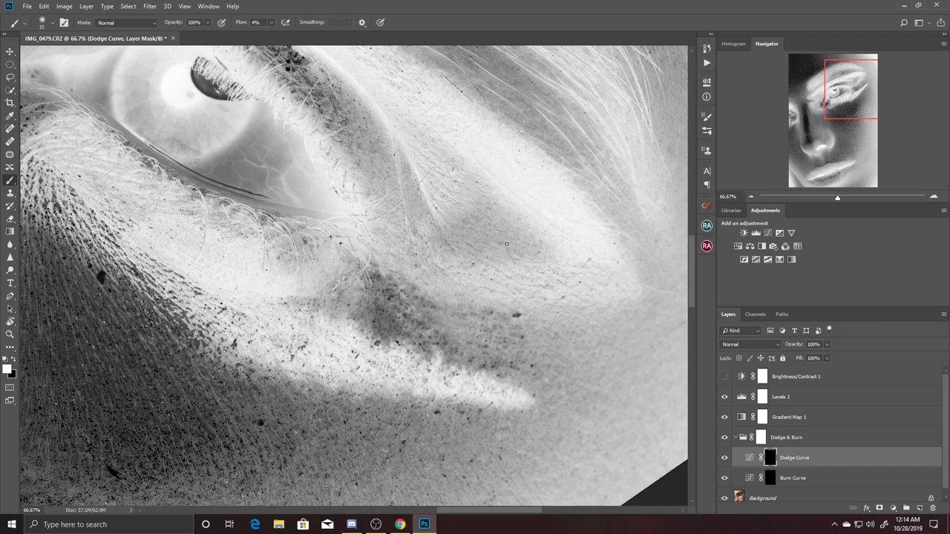
pyautogui.moveTo(509, 206)
pyautogui.mouseDown()
pyautogui.moveTo(486, 332)
pyautogui.moveTo(520, 267)
pyautogui.mouseUp()
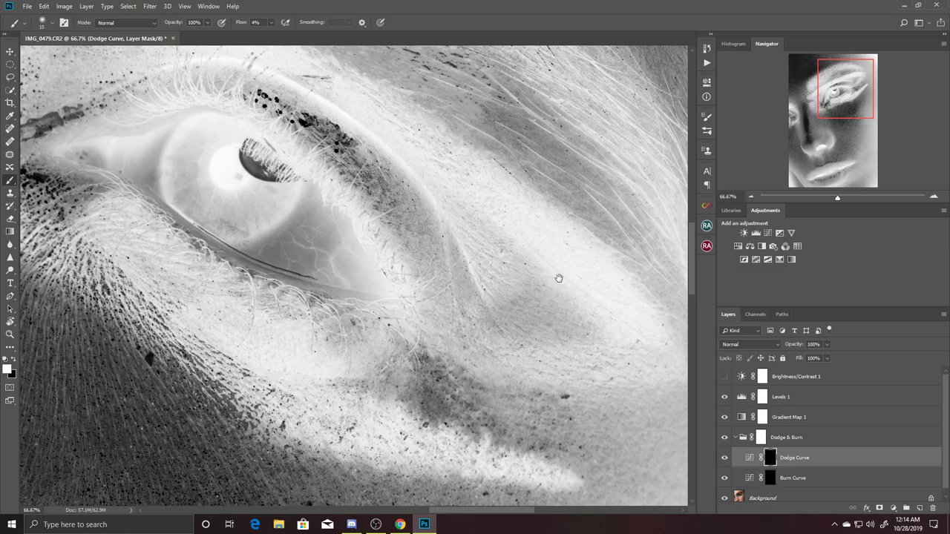
pyautogui.moveTo(557, 279); pyautogui.dragTo(509, 270)
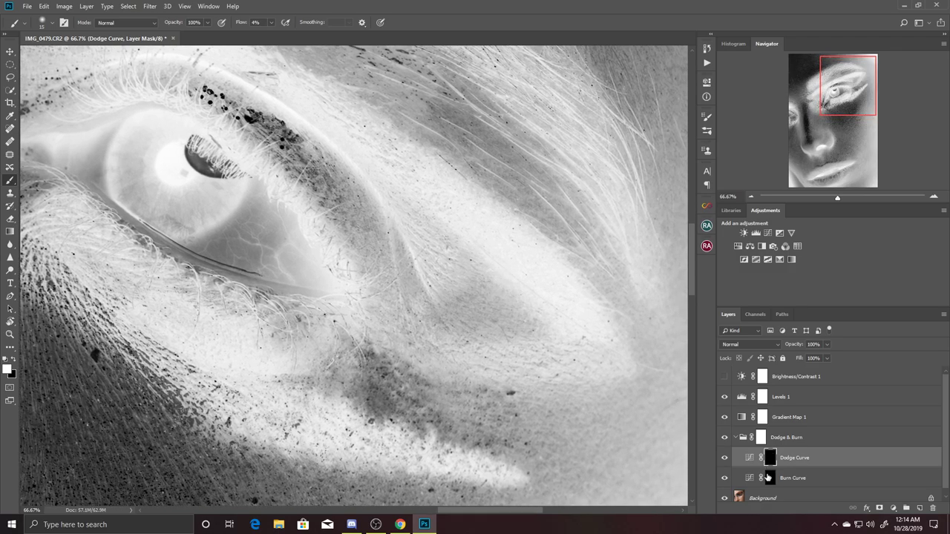
pyautogui.click(769, 478)
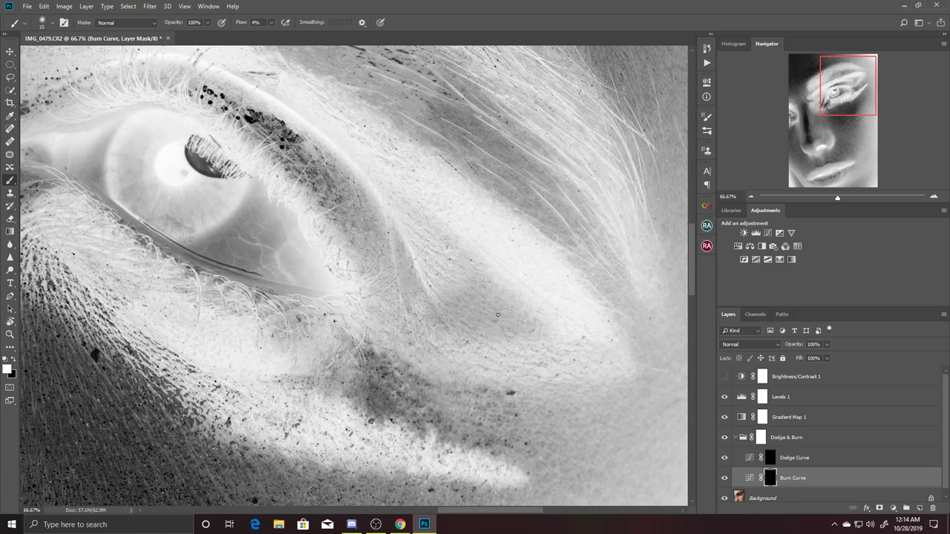
# Burn the bright skin at the inner eye, eyebrow and upper eyelid.
pyautogui.moveTo(534, 334)
pyautogui.mouseDown()
pyautogui.moveTo(538, 286)
pyautogui.moveTo(476, 288)
pyautogui.mouseUp()
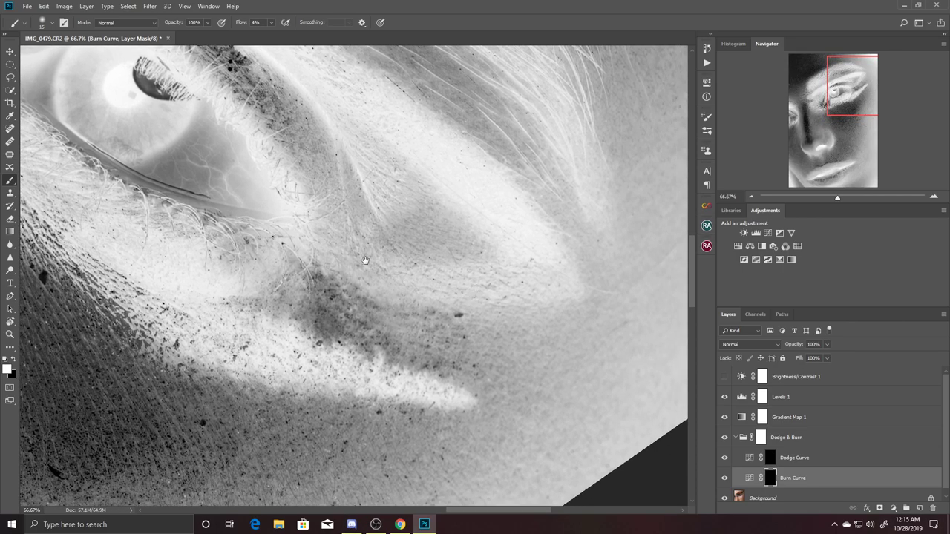
pyautogui.moveTo(34, 203)
pyautogui.mouseDown()
pyautogui.moveTo(310, 225)
pyautogui.moveTo(460, 315)
pyautogui.mouseUp()
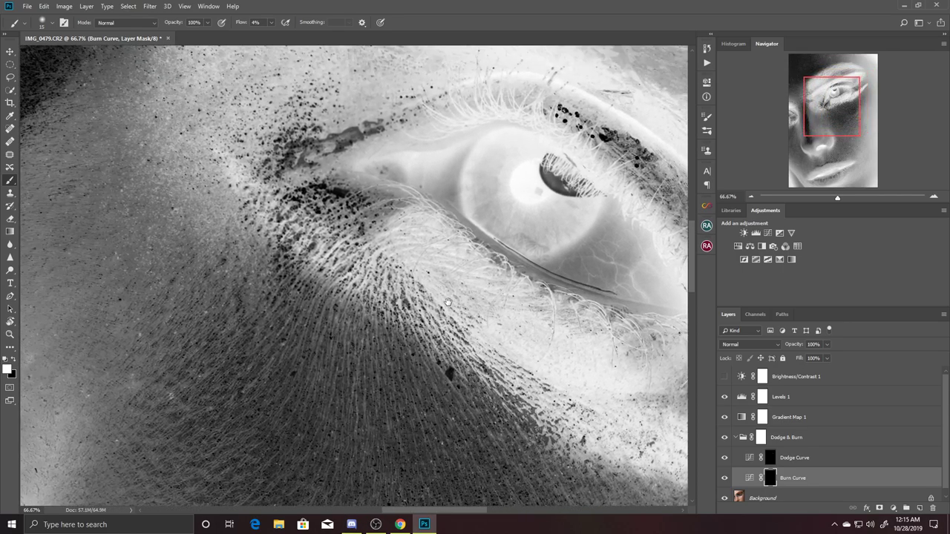
pyautogui.scroll(2, 460, 315)
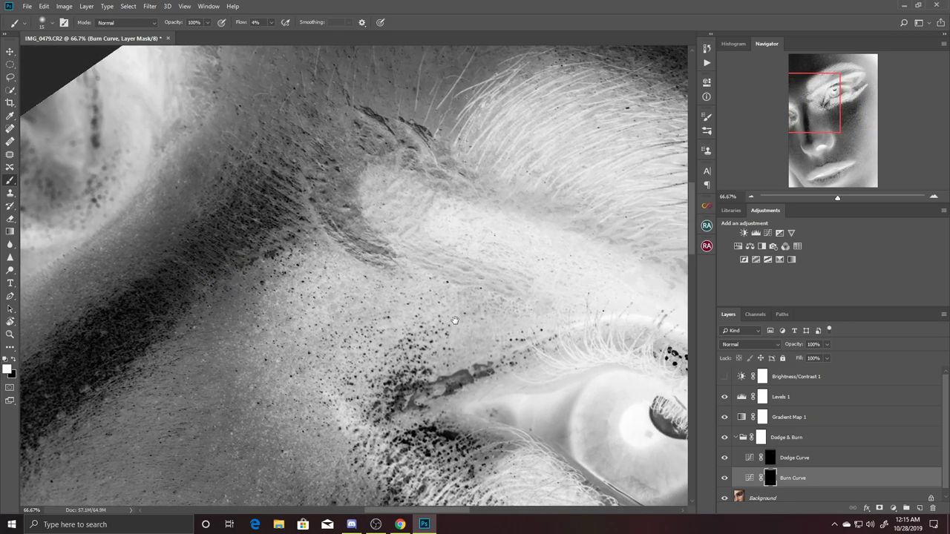
pyautogui.moveTo(451, 220)
pyautogui.mouseDown()
pyautogui.moveTo(523, 186)
pyautogui.moveTo(517, 216)
pyautogui.moveTo(352, 356)
pyautogui.moveTo(424, 280)
pyautogui.moveTo(492, 317)
pyautogui.mouseUp()
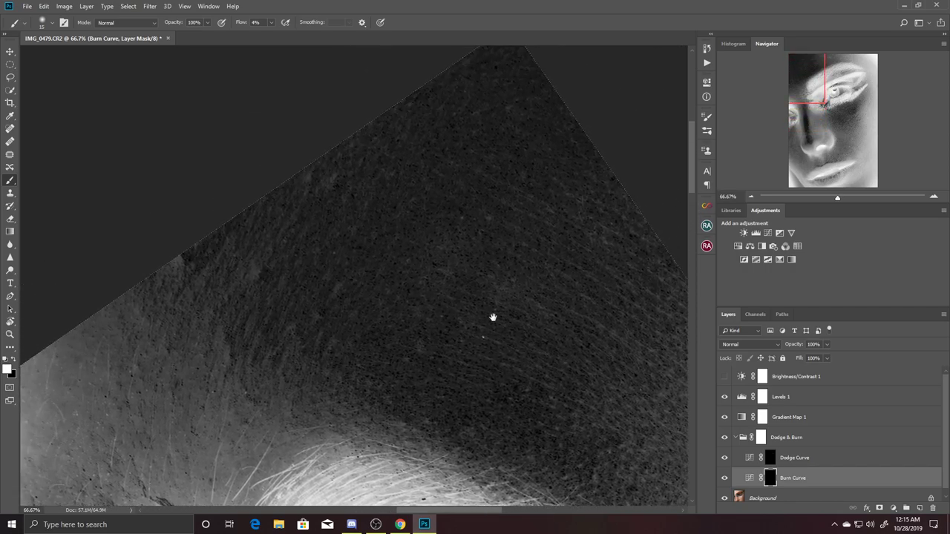
pyautogui.click(768, 456)
# Pan and scroll across the forehead to inspect the inverted greyscale skin.
pyautogui.moveTo(505, 277)
pyautogui.mouseDown()
pyautogui.moveTo(494, 324)
pyautogui.moveTo(464, 279)
pyautogui.mouseUp()
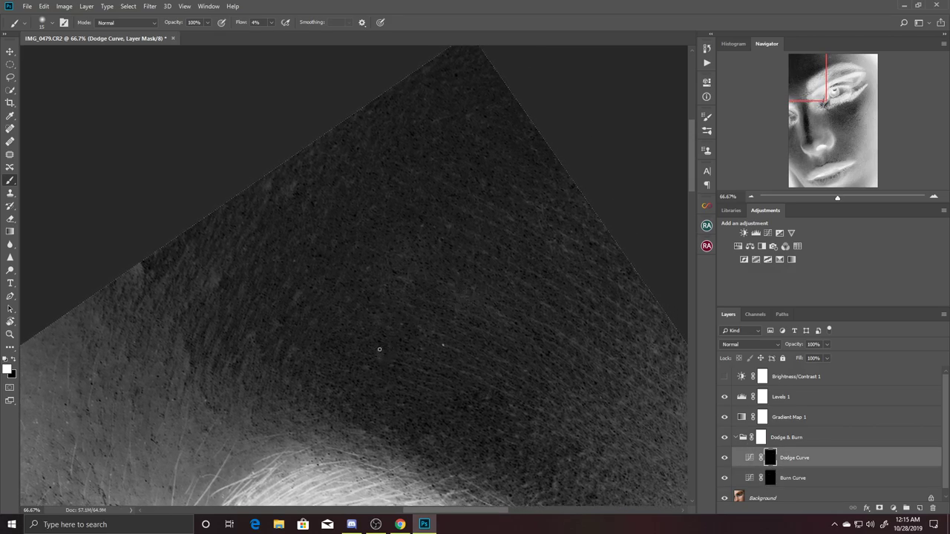
pyautogui.moveTo(432, 335); pyautogui.dragTo(434, 366)
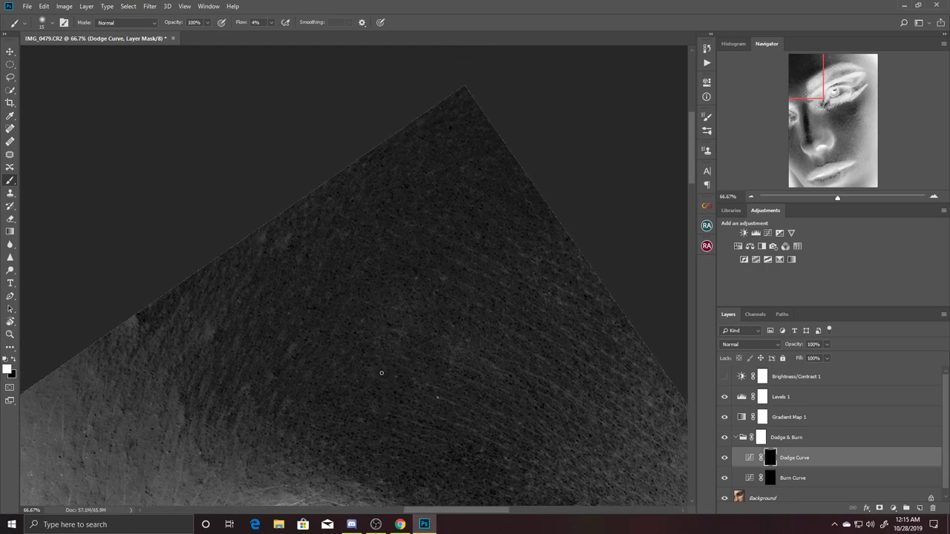
pyautogui.moveTo(435, 337); pyautogui.dragTo(432, 369)
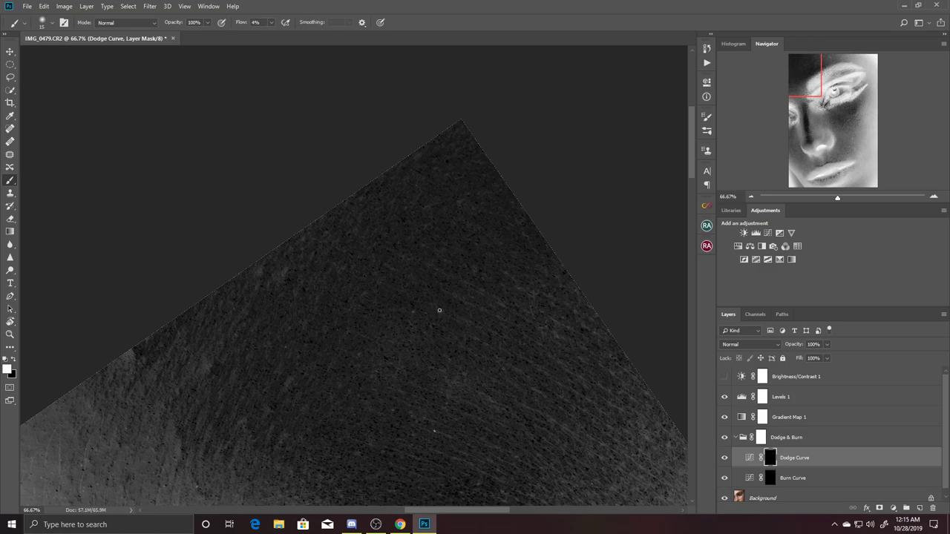
pyautogui.scroll(2, 460, 319)
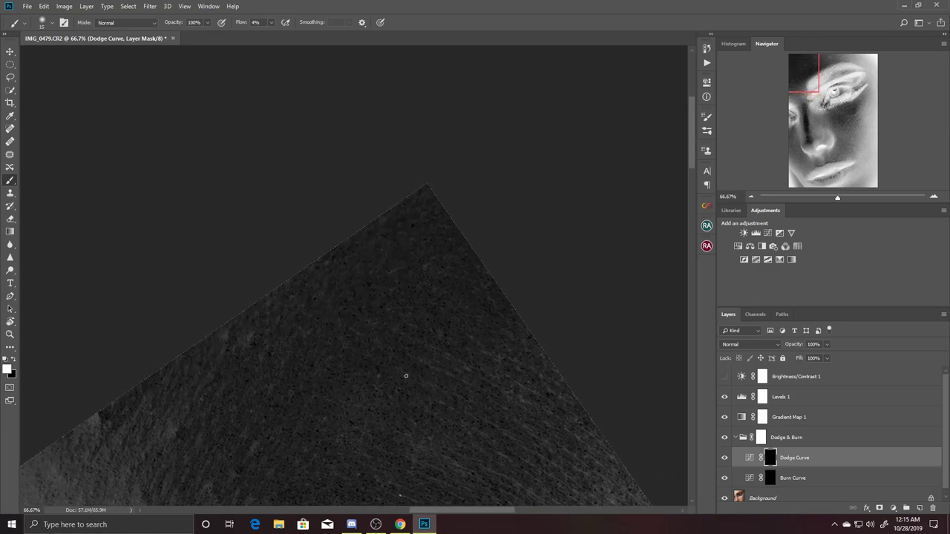
pyautogui.scroll(-1, 438, 308)
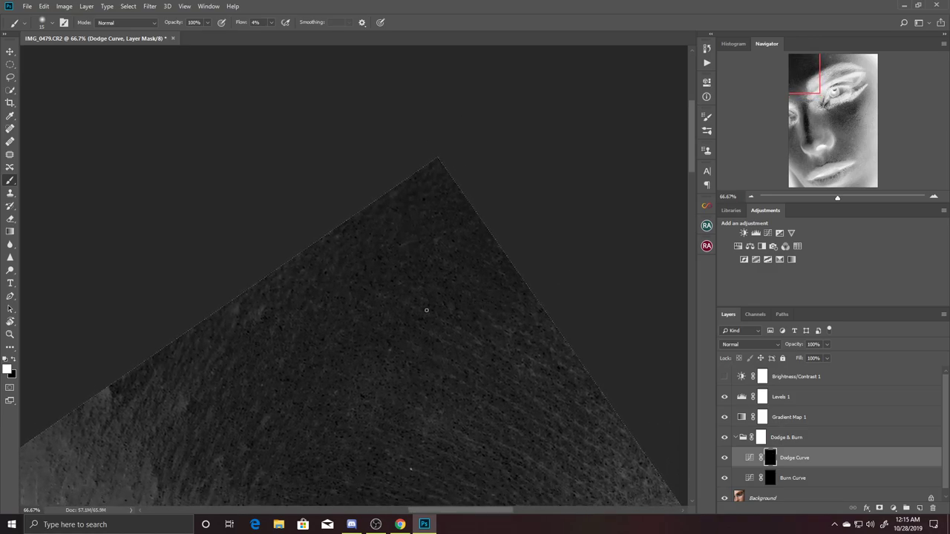
pyautogui.hscroll(2, 417, 350)
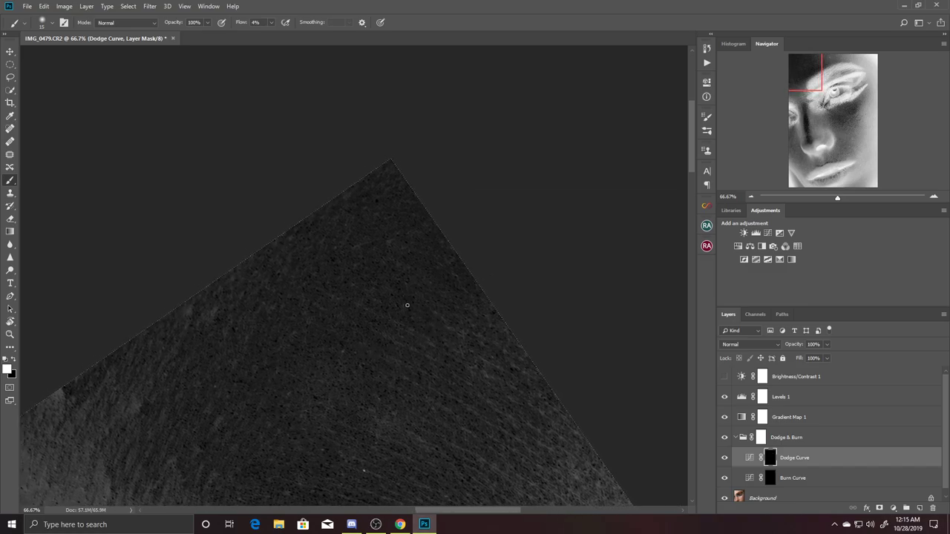
pyautogui.scroll(-2, 471, 278)
pyautogui.scroll(-2, 430, 309)
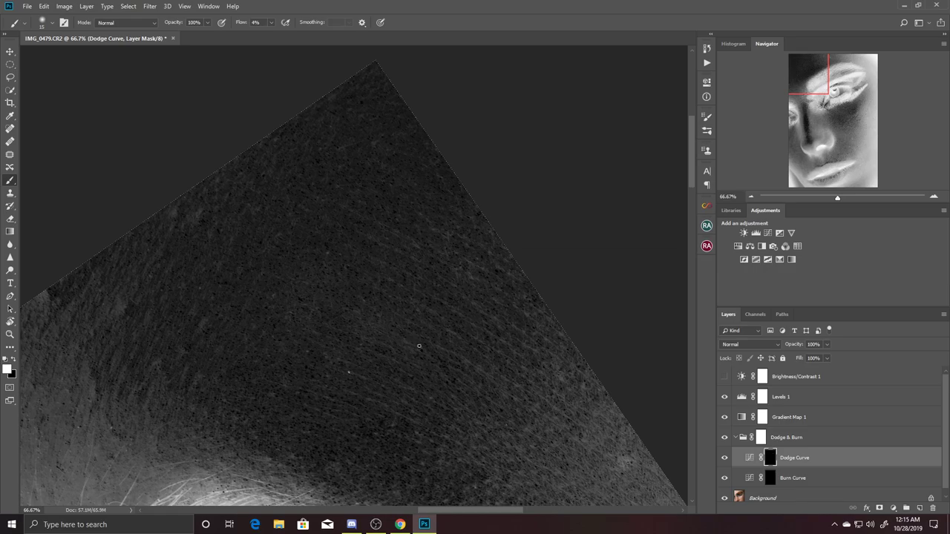
pyautogui.scroll(-2, 415, 345)
pyautogui.scroll(-2, 407, 301)
pyautogui.scroll(-2, 460, 342)
pyautogui.scroll(-2, 451, 273)
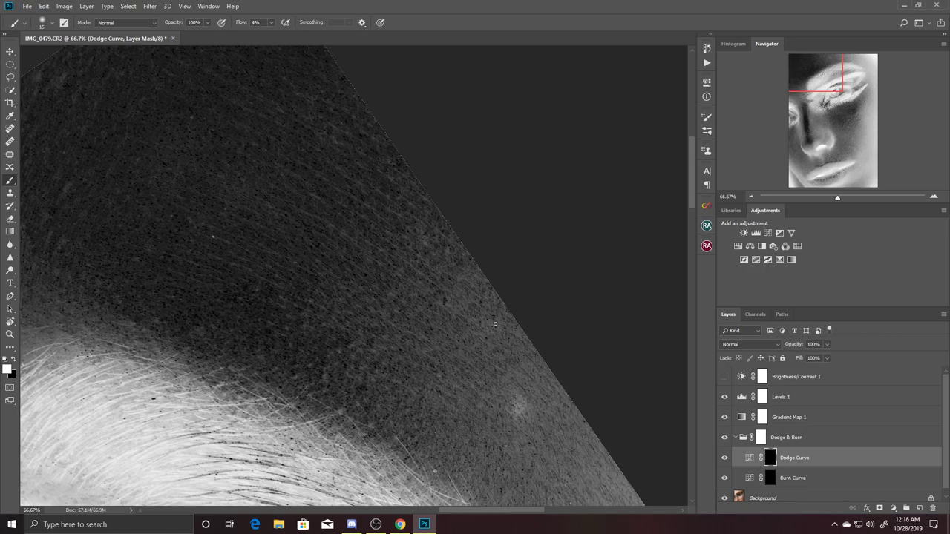
pyautogui.moveTo(530, 350); pyautogui.dragTo(511, 320)
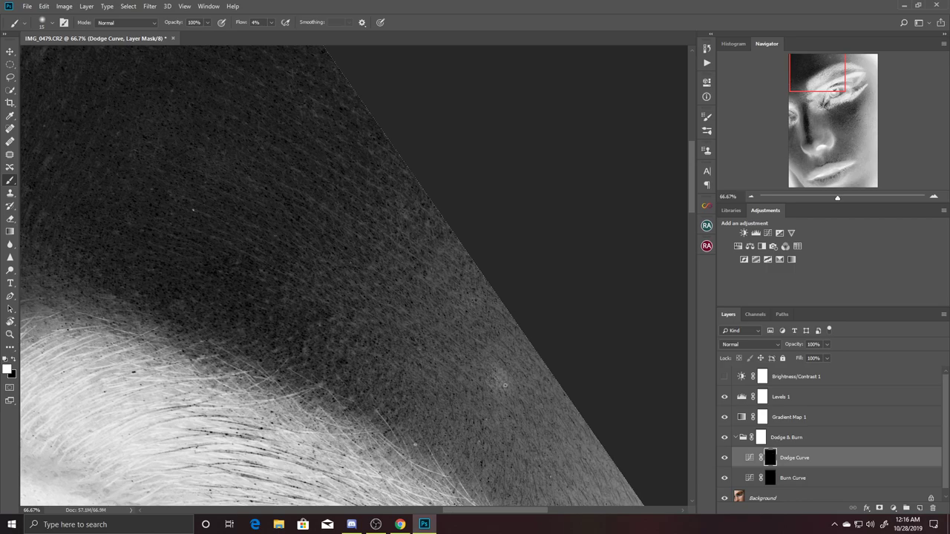
# Lighten a small dark forehead patch, then keep reviewing the upper forehead skin.
pyautogui.moveTo(505, 367); pyautogui.dragTo(498, 385)
pyautogui.moveTo(535, 363); pyautogui.dragTo(521, 390)
pyautogui.moveTo(455, 287); pyautogui.dragTo(500, 333)
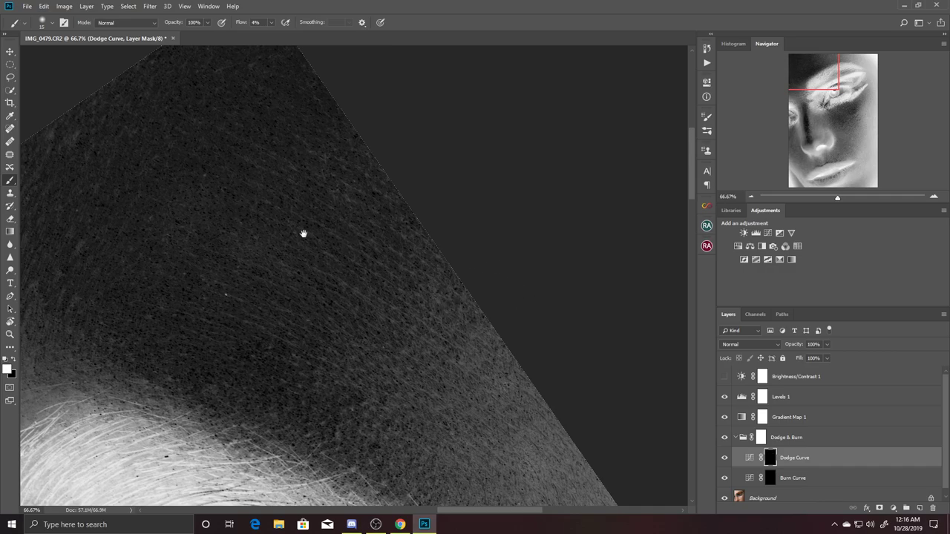
pyautogui.moveTo(310, 235); pyautogui.dragTo(485, 325)
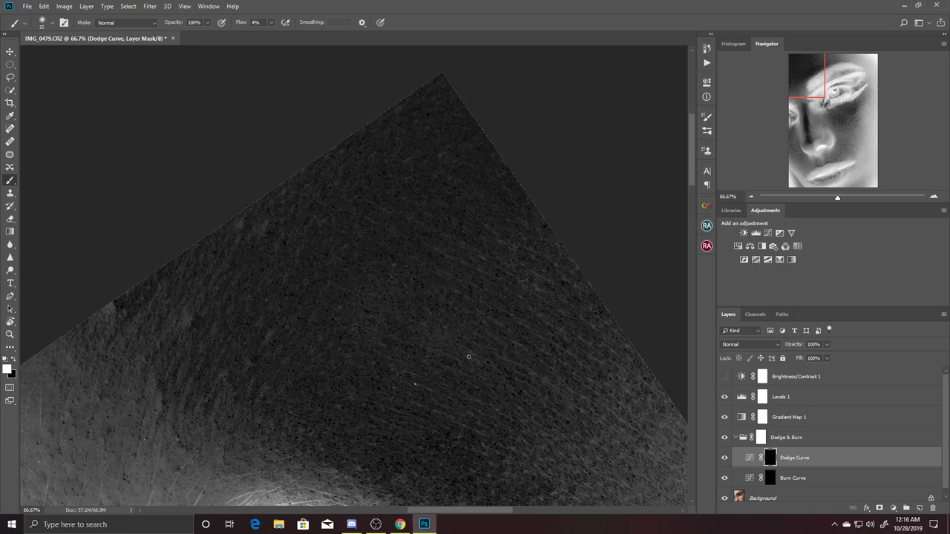
pyautogui.moveTo(446, 331)
pyautogui.mouseDown()
pyautogui.moveTo(517, 297)
pyautogui.moveTo(498, 280)
pyautogui.mouseUp()
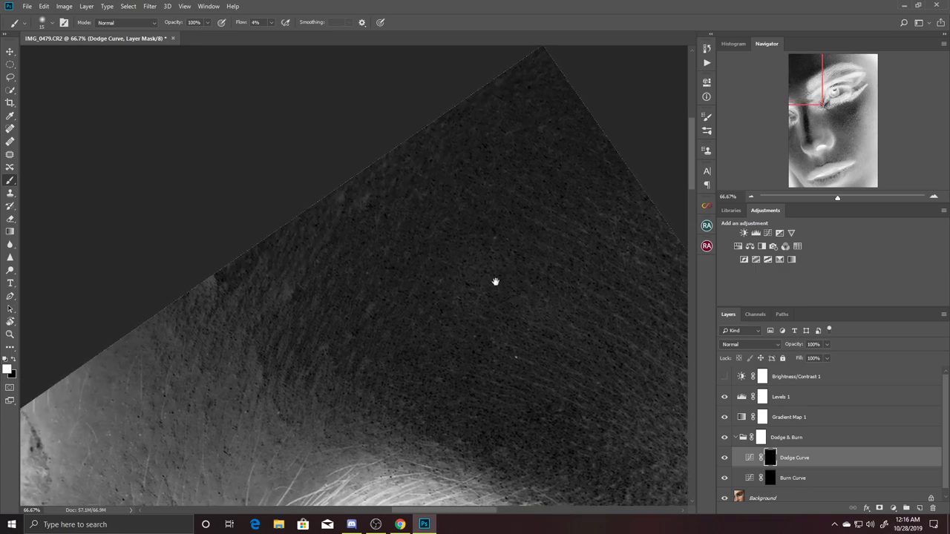
pyautogui.moveTo(508, 324)
pyautogui.mouseDown()
pyautogui.moveTo(500, 290)
pyautogui.moveTo(502, 349)
pyautogui.moveTo(496, 336)
pyautogui.mouseUp()
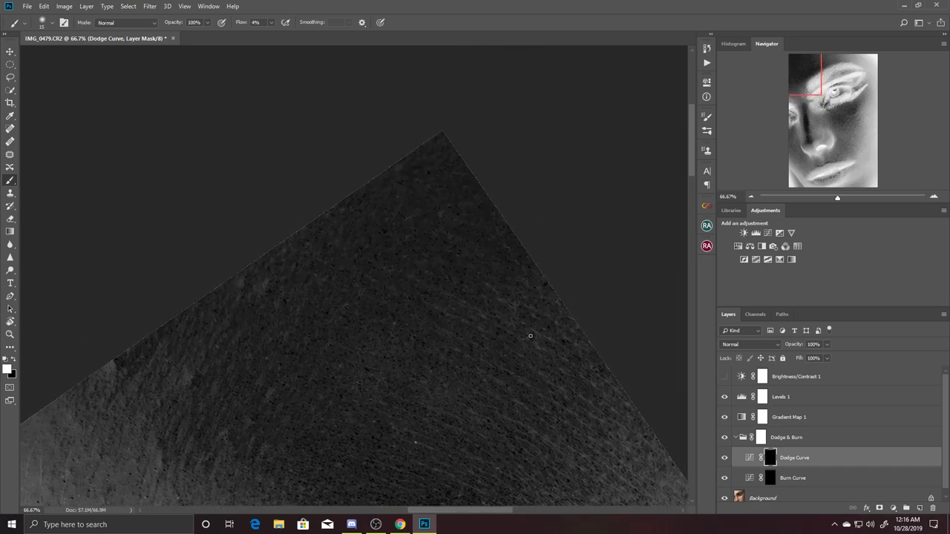
pyautogui.moveTo(555, 343); pyautogui.dragTo(568, 356)
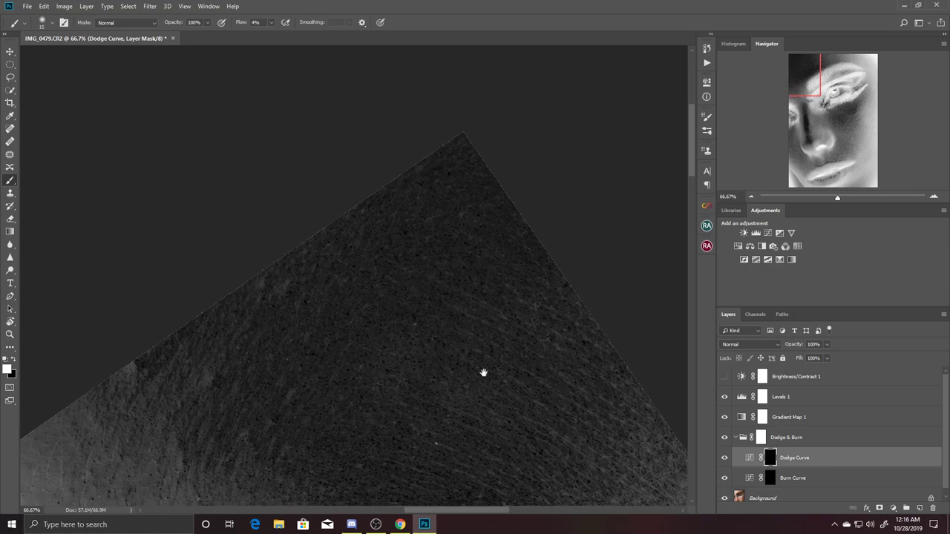
pyautogui.moveTo(483, 373); pyautogui.dragTo(502, 333)
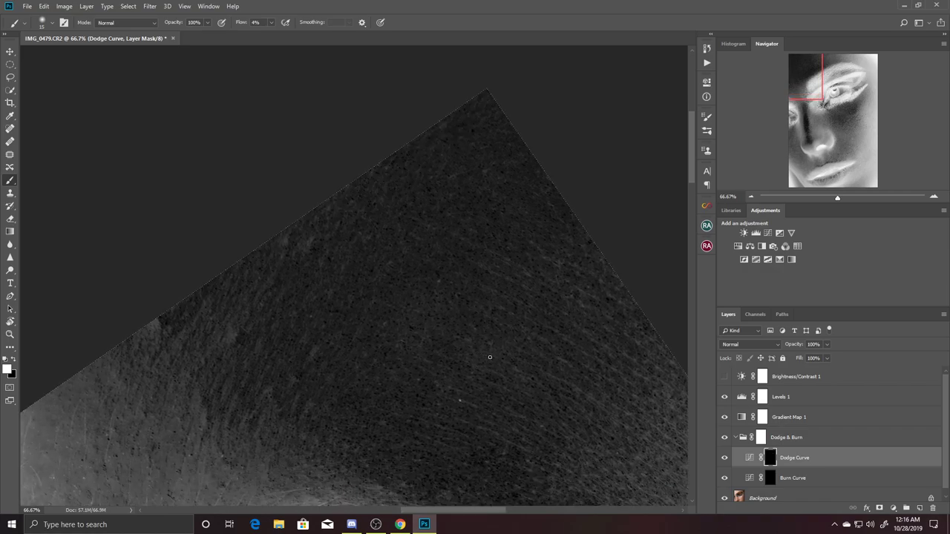
# Review the eyebrow, lower brow and eyelid lashes, then make the Burn Curve mask the target.
pyautogui.moveTo(579, 405); pyautogui.dragTo(523, 331)
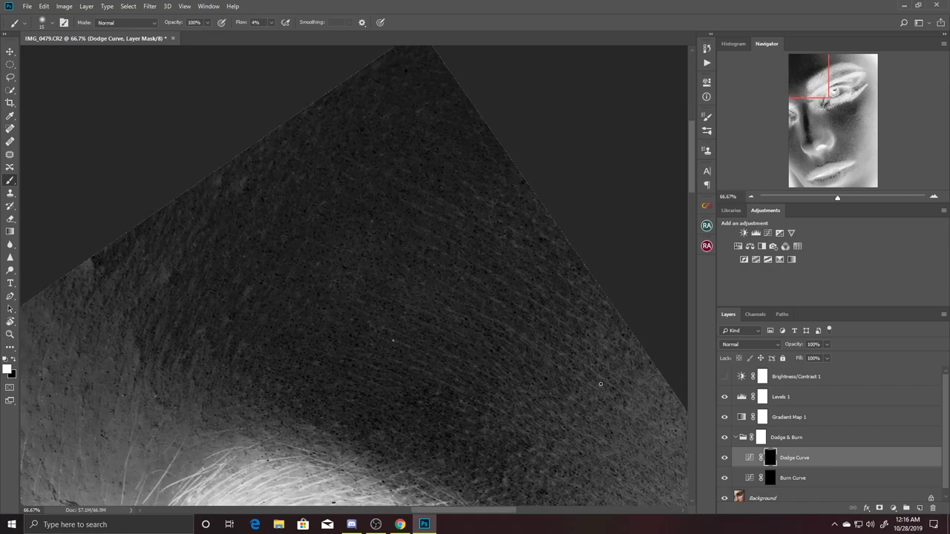
pyautogui.moveTo(576, 379); pyautogui.dragTo(551, 319)
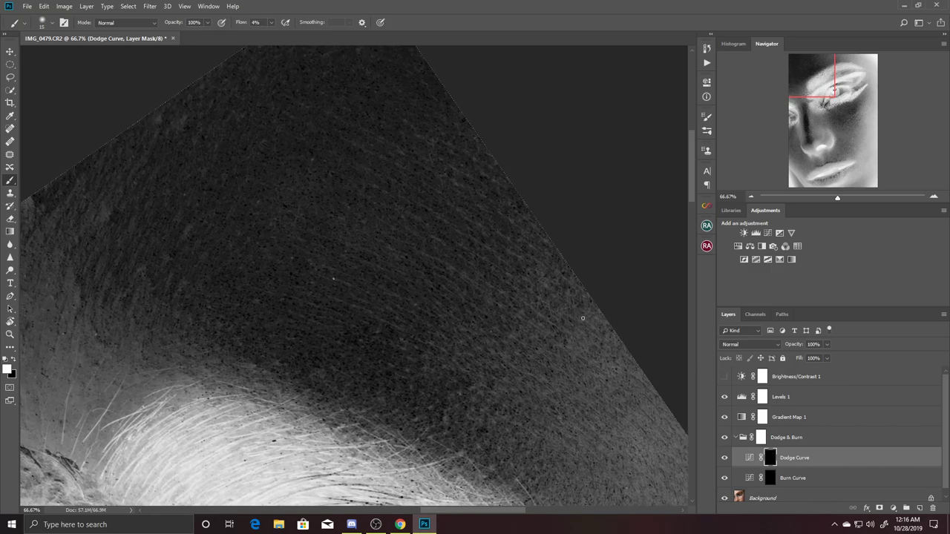
pyautogui.moveTo(593, 371); pyautogui.dragTo(572, 309)
pyautogui.moveTo(608, 343); pyautogui.dragTo(520, 329)
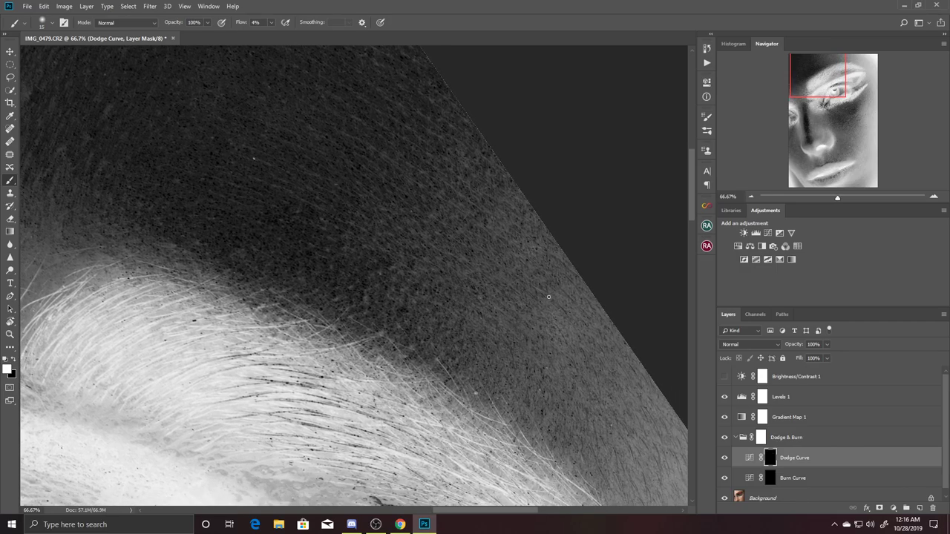
pyautogui.moveTo(571, 329); pyautogui.dragTo(536, 252)
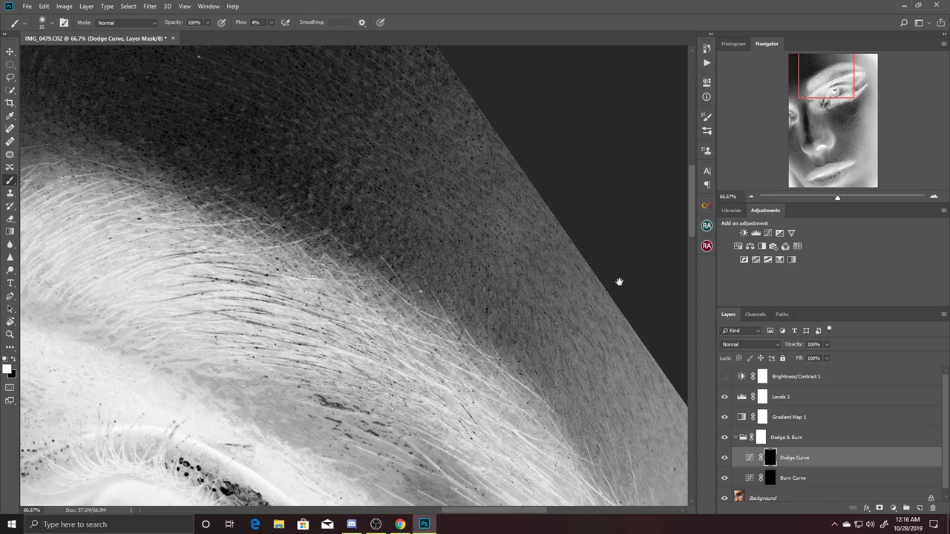
pyautogui.moveTo(555, 314); pyautogui.dragTo(445, 246)
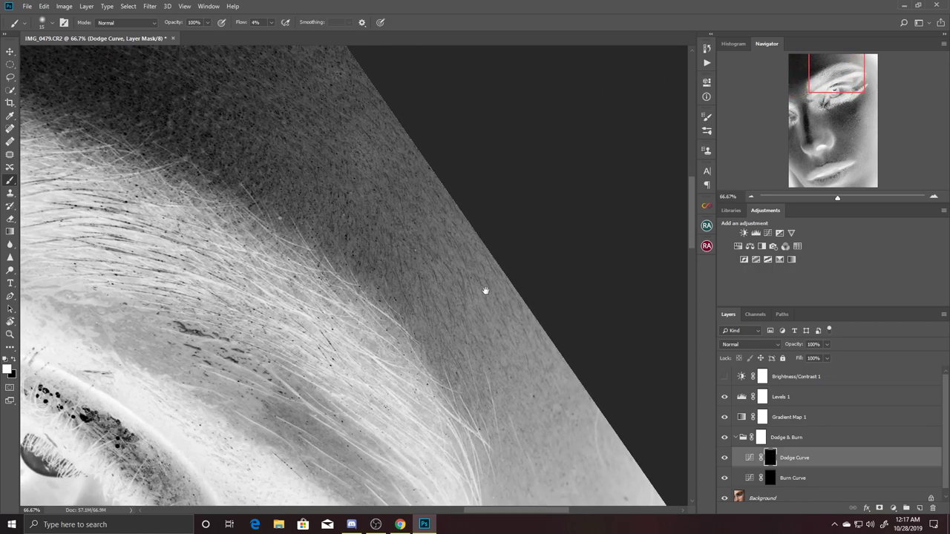
pyautogui.moveTo(481, 284); pyautogui.dragTo(462, 263)
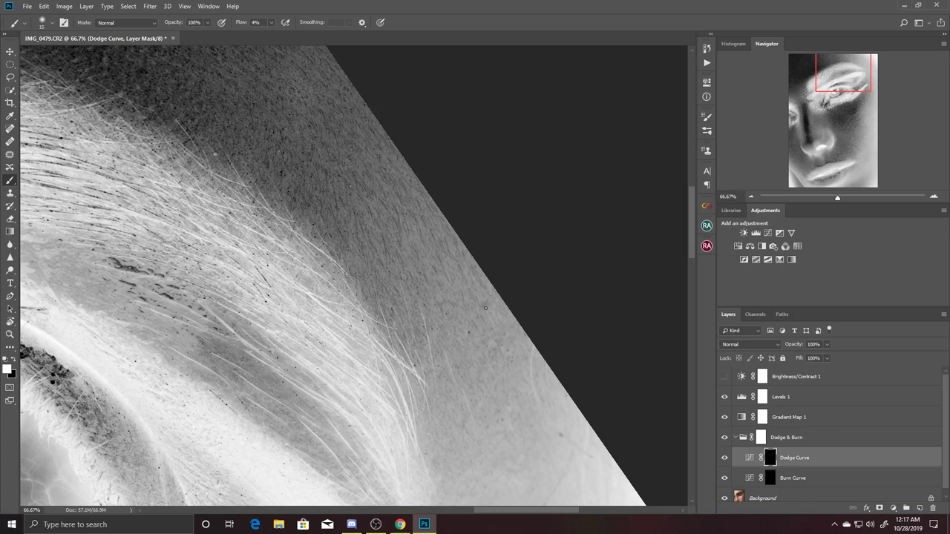
pyautogui.hotkey('ctrl', 'alt')
pyautogui.hotkey('alt', '[')
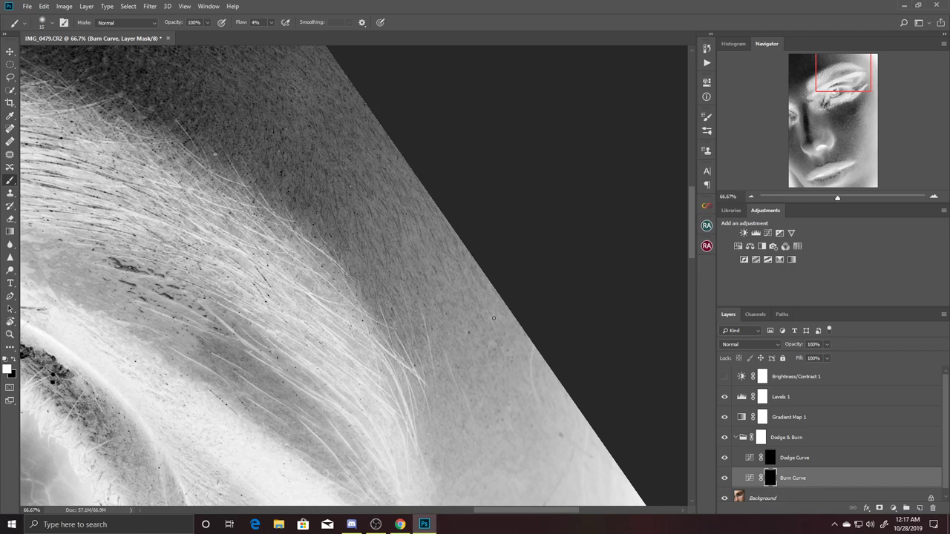
# Dodge the skin beside the eyebrow tail on the Dodge Curve mask.
pyautogui.scroll(-2, 511, 356)
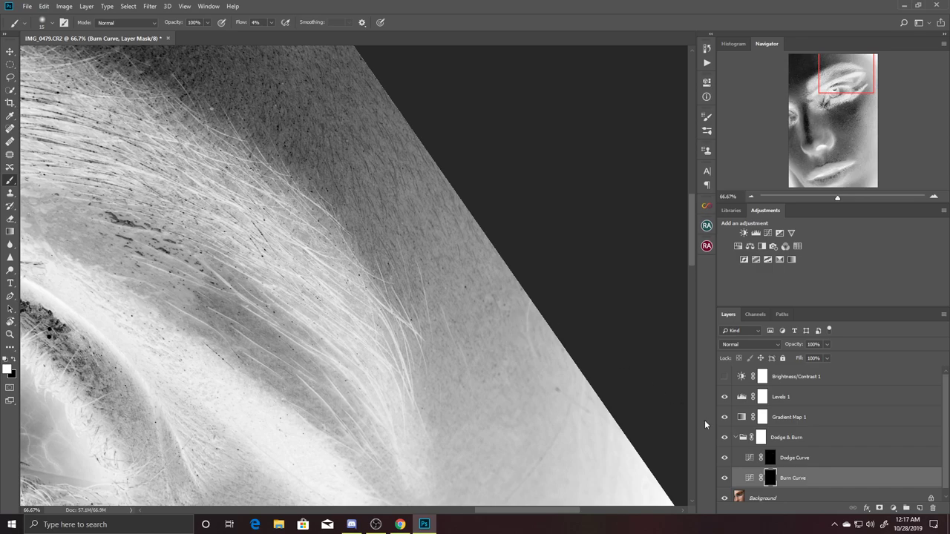
pyautogui.click(764, 462)
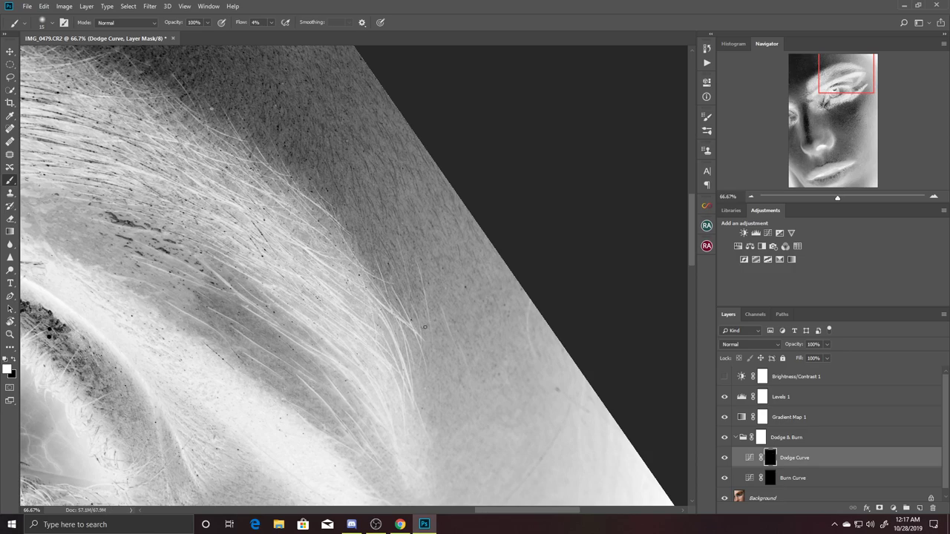
pyautogui.moveTo(530, 314); pyautogui.dragTo(485, 233)
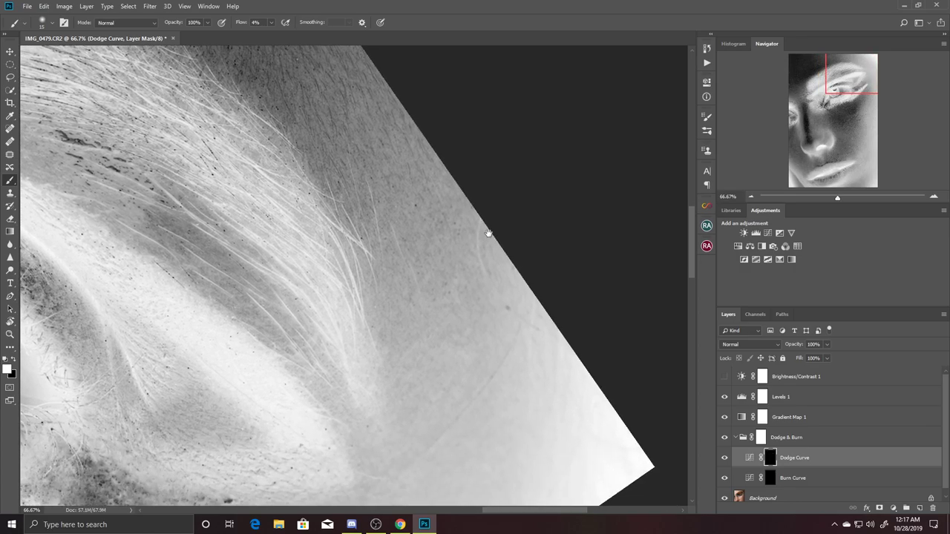
pyautogui.moveTo(477, 334); pyautogui.dragTo(515, 276)
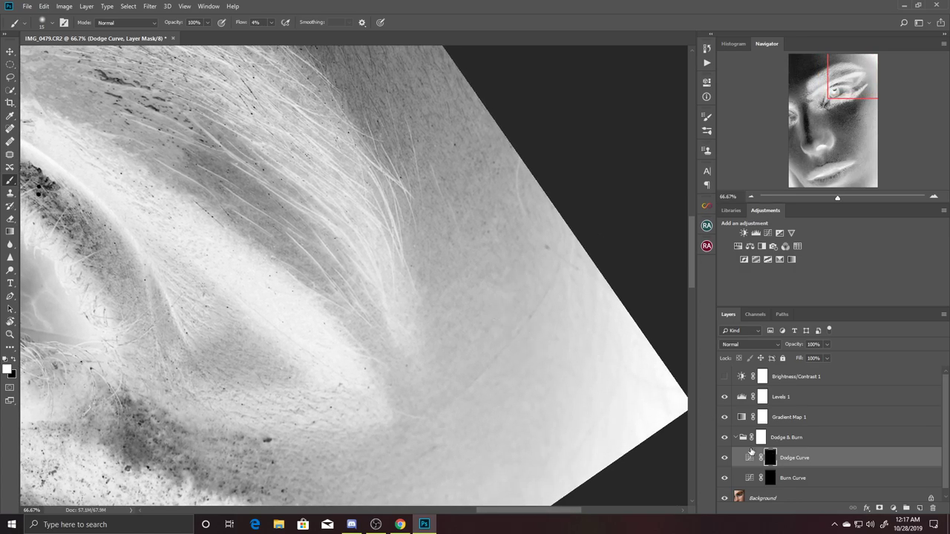
# Burn the skin under the eye on the Burn Curve mask.
pyautogui.click(769, 478)
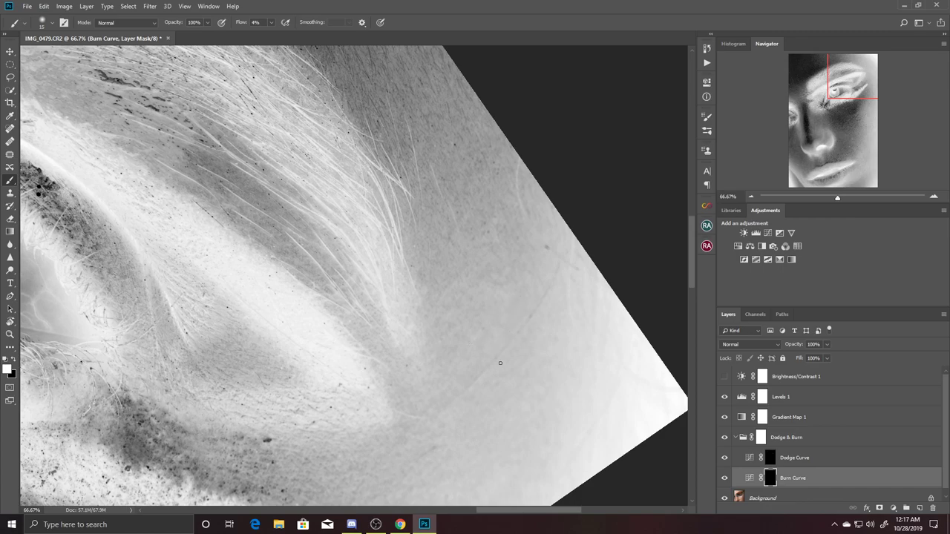
pyautogui.moveTo(494, 365); pyautogui.dragTo(508, 299)
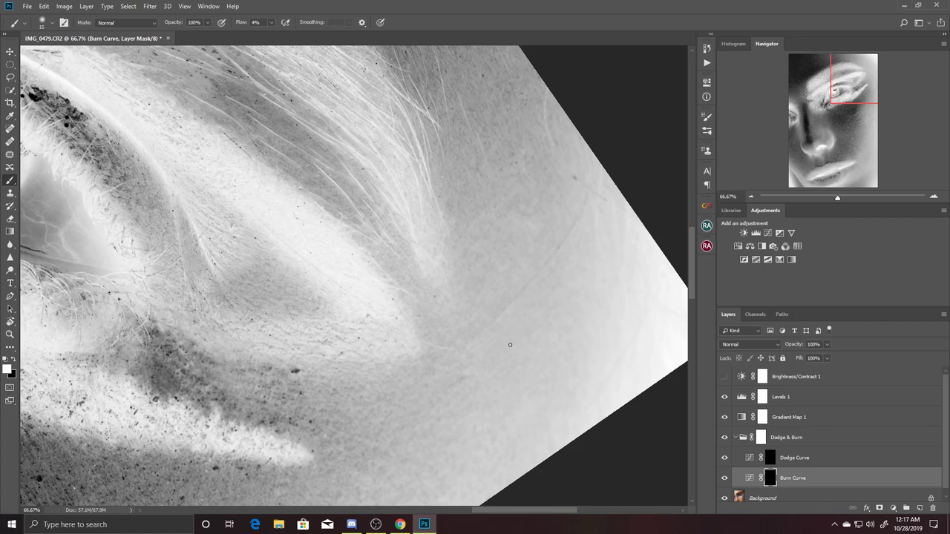
pyautogui.scroll(-1, 512, 337)
pyautogui.scroll(-1, 519, 319)
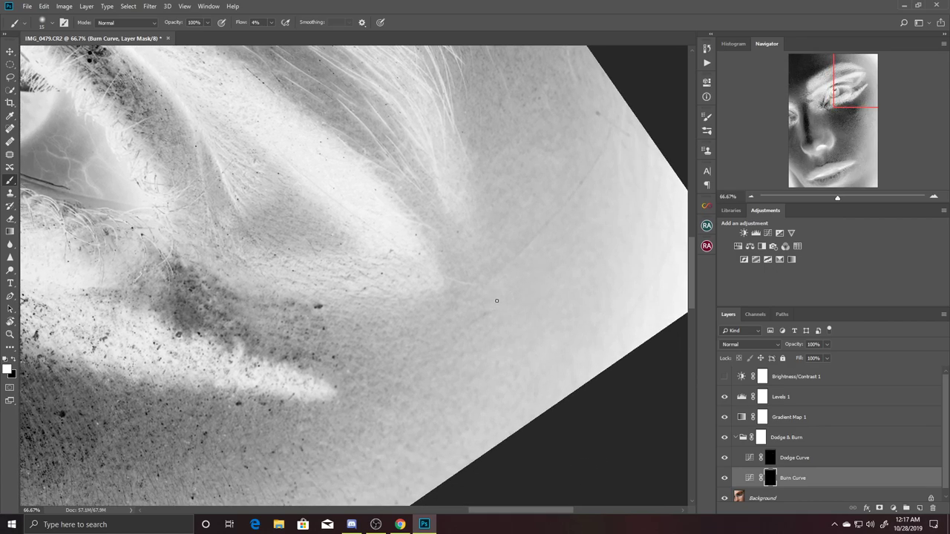
pyautogui.scroll(-2, 523, 327)
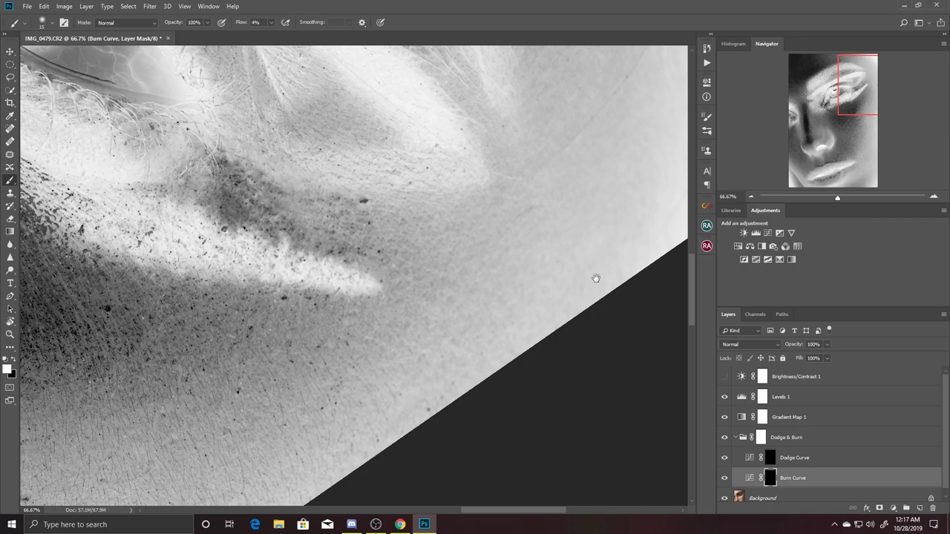
# Dodge the cheek below the eye on the Dodge Curve mask.
pyautogui.moveTo(595, 277); pyautogui.dragTo(611, 187)
pyautogui.moveTo(250, 335); pyautogui.dragTo(447, 215)
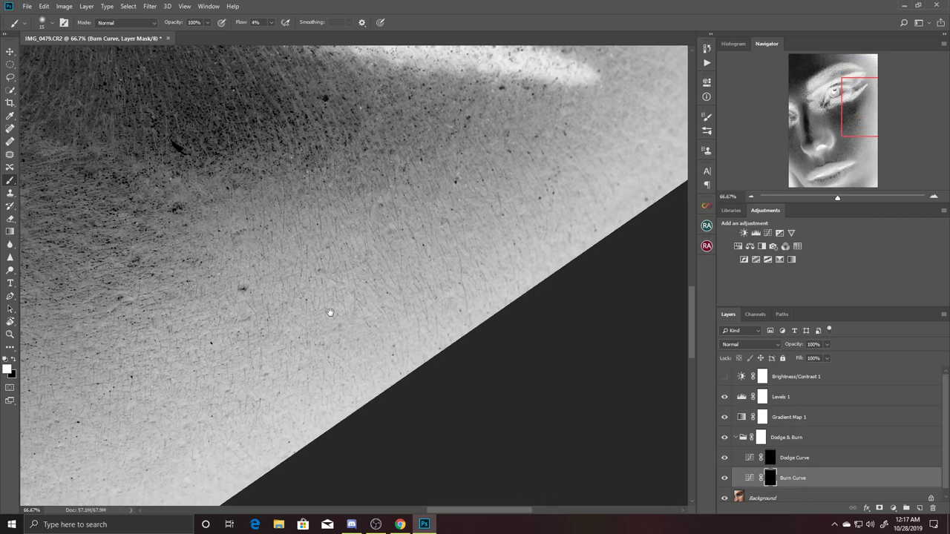
pyautogui.moveTo(326, 313); pyautogui.dragTo(386, 296)
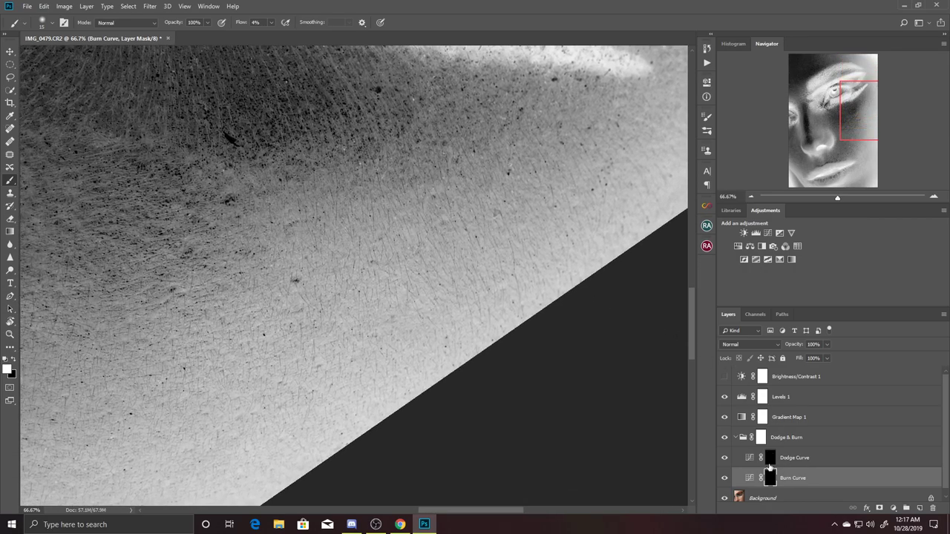
pyautogui.click(771, 457)
pyautogui.moveTo(515, 180); pyautogui.dragTo(519, 218)
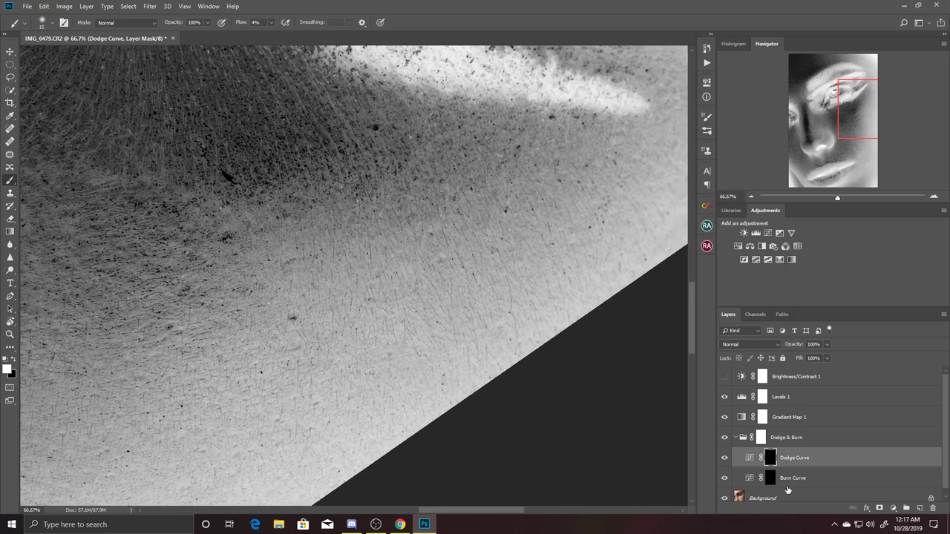
# Burn and then dodge the cheek skin below the eye.
pyautogui.click(769, 479)
pyautogui.moveTo(532, 253); pyautogui.dragTo(543, 304)
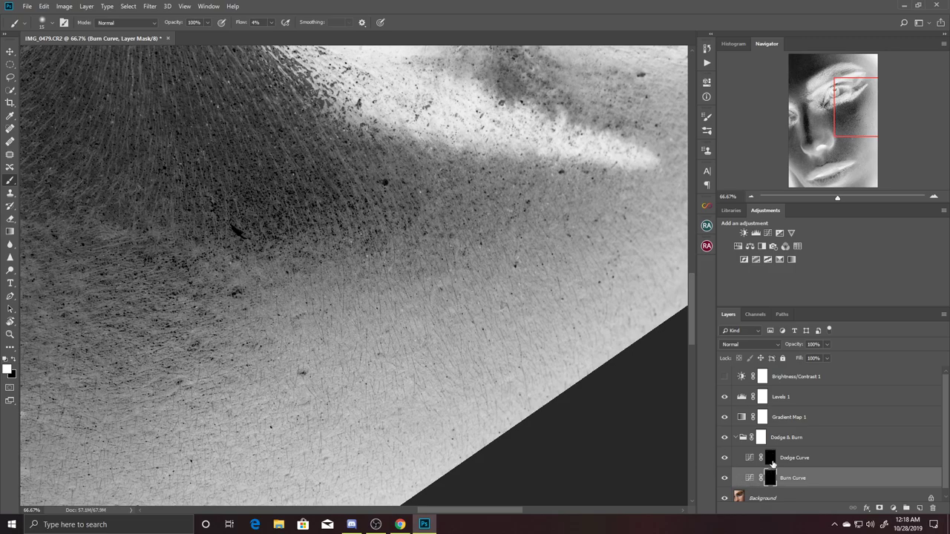
pyautogui.click(770, 463)
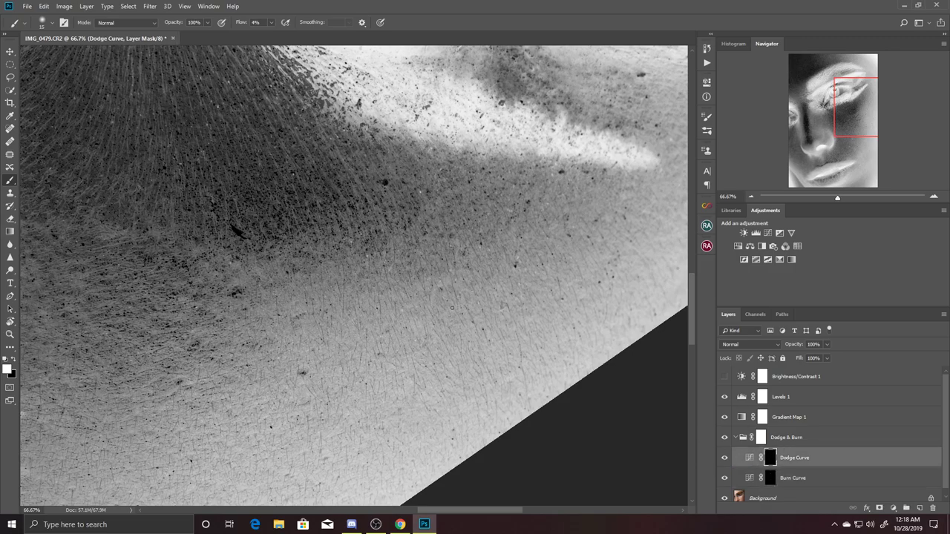
pyautogui.scroll(5, 538, 317)
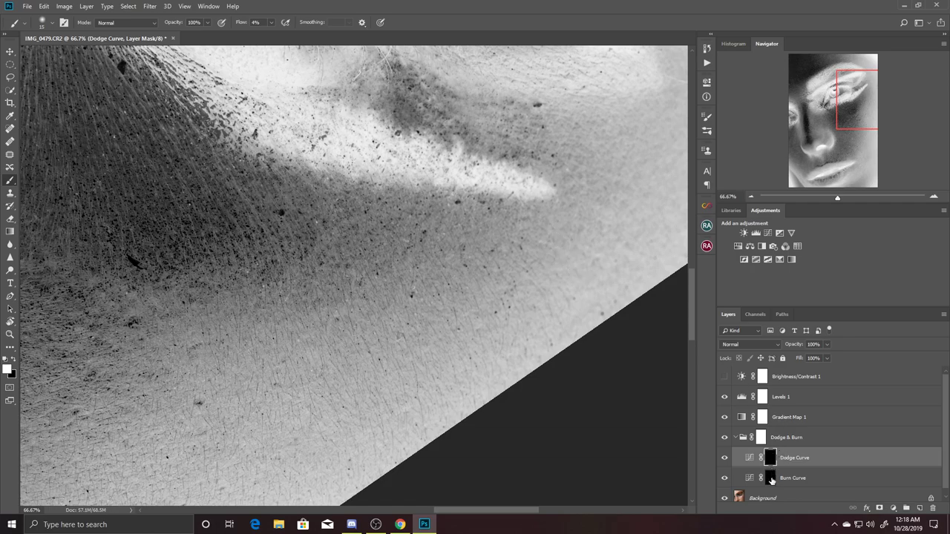
# Burn more of the cheek, then zoom out to 16.7% to see the whole face.
pyautogui.click(772, 478)
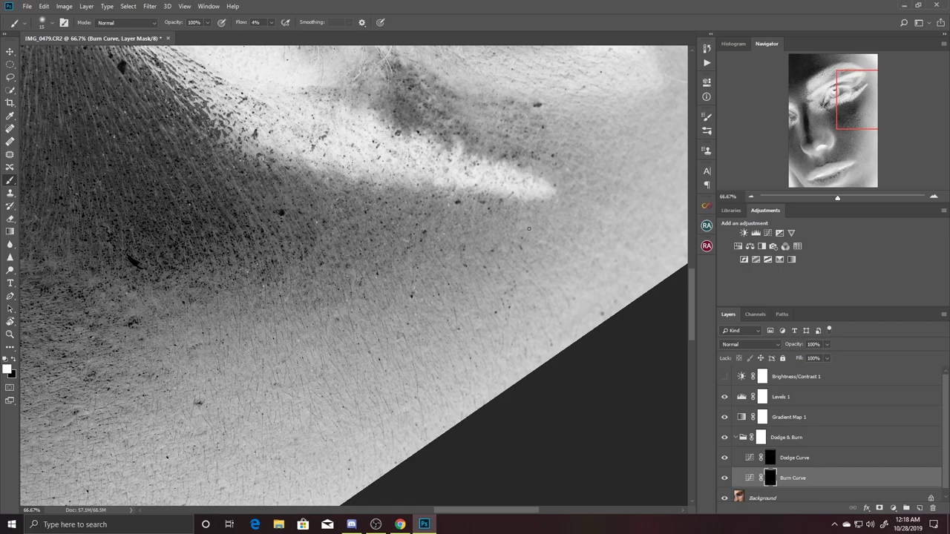
pyautogui.hscroll(2, 533, 244)
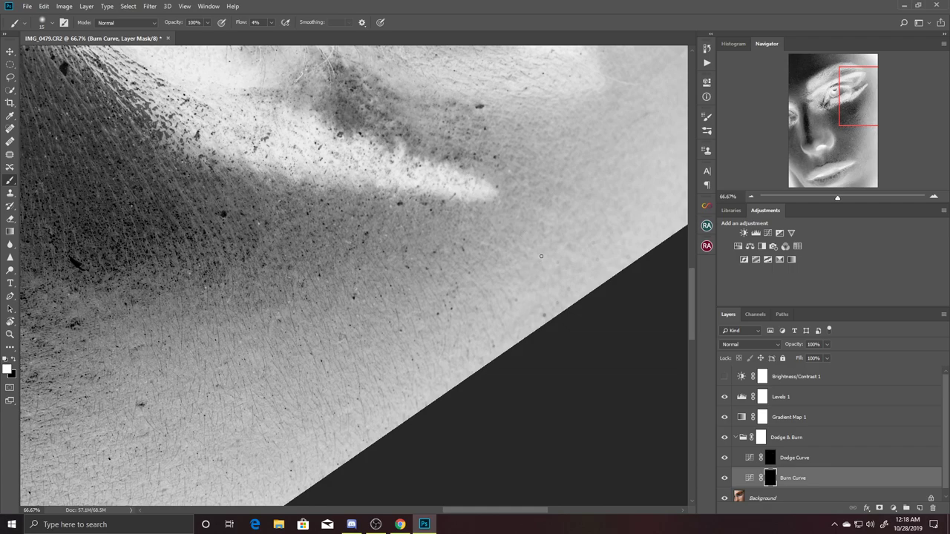
pyautogui.scroll(1, 541, 267)
pyautogui.scroll(3, 544, 260)
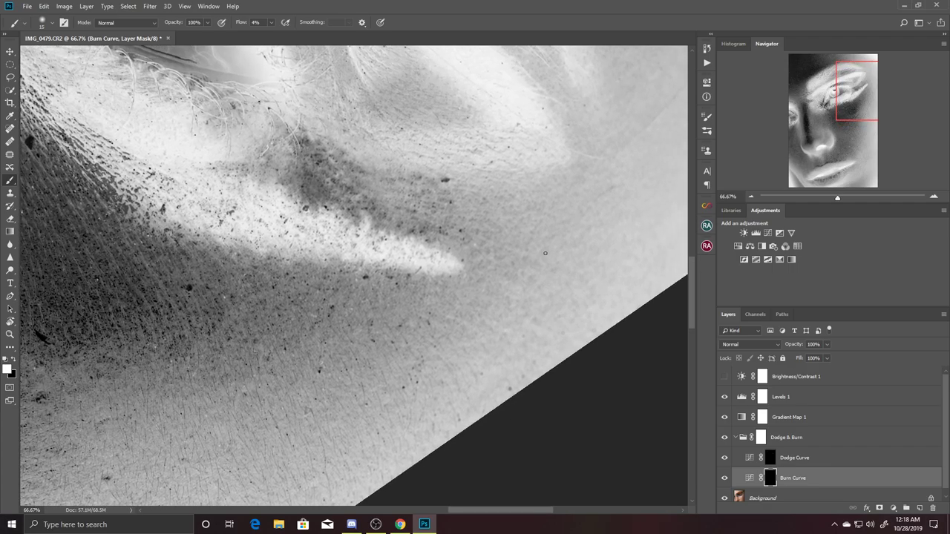
pyautogui.scroll(1, 553, 269)
pyautogui.scroll(3, 586, 267)
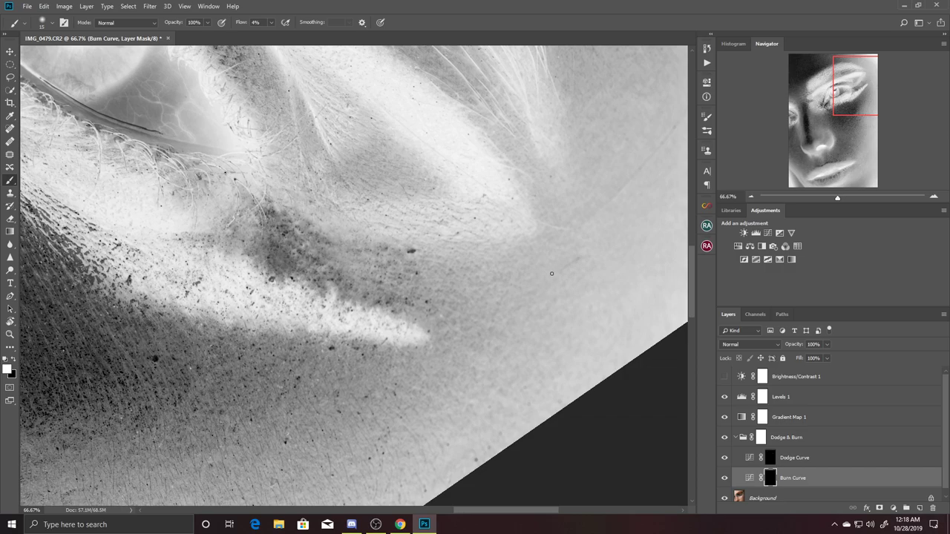
pyautogui.hotkey('ctrl', '-')
pyautogui.hotkey('ctrl', '-')
pyautogui.hotkey('ctrl', '-')
pyautogui.hotkey('ctrl', '-')
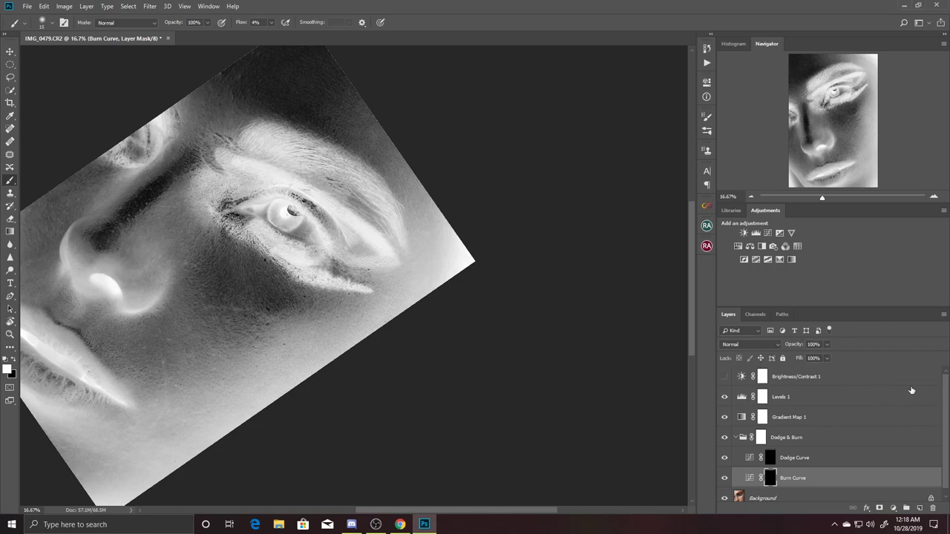
# Hide Levels 1 and Gradient Map 1, then flick the Dodge & Burn group off and on.
pyautogui.click(725, 397)
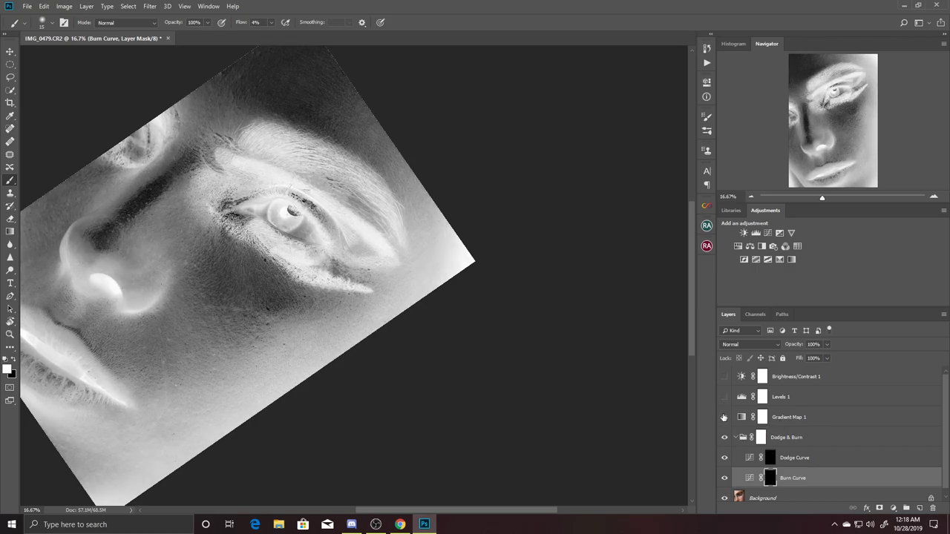
pyautogui.click(724, 417)
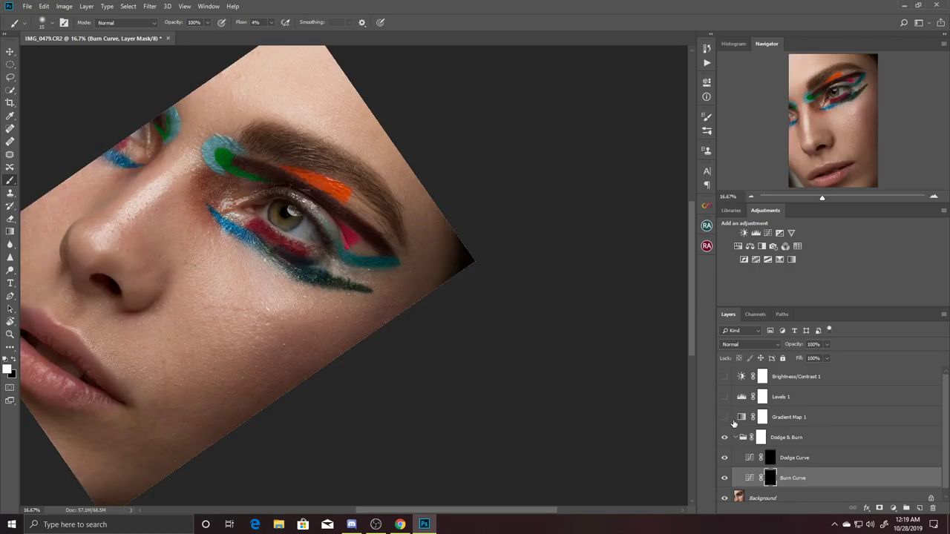
pyautogui.click(725, 438)
pyautogui.click(725, 439)
pyautogui.click(725, 438)
pyautogui.click(725, 438)
# Zoom in on the painted eye and turn the Dodge & Burn group back on.
pyautogui.press('z')
pyautogui.moveTo(293, 284)
pyautogui.mouseDown()
pyautogui.moveTo(339, 285)
pyautogui.moveTo(315, 286)
pyautogui.mouseUp()
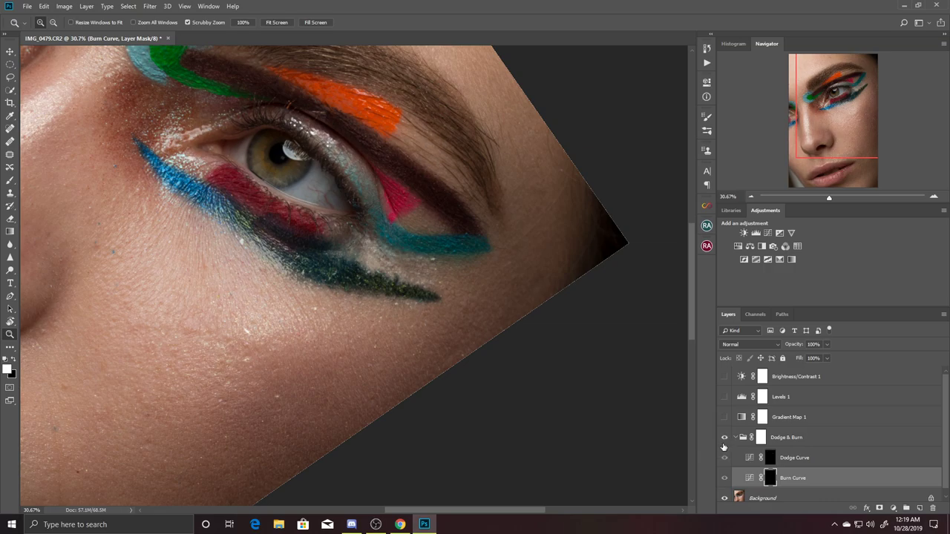
pyautogui.click(723, 443)
# Flick the Dodge & Burn group on and off repeatedly for a before/after, ending visible.
pyautogui.click(722, 448)
pyautogui.click(723, 442)
pyautogui.click(724, 441)
pyautogui.click(725, 440)
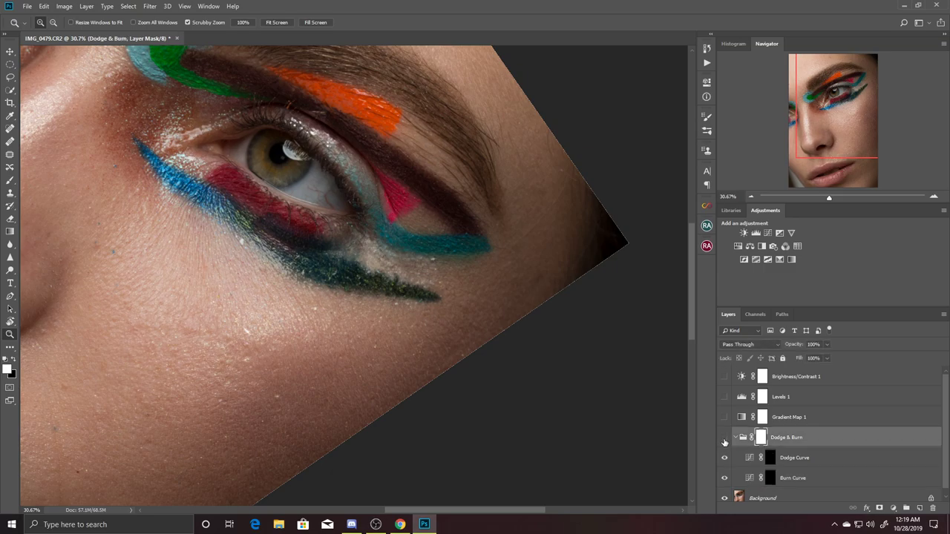
pyautogui.click(724, 441)
pyautogui.click(725, 442)
pyautogui.click(723, 444)
pyautogui.click(723, 439)
pyautogui.click(723, 440)
pyautogui.click(724, 440)
pyautogui.click(724, 439)
pyautogui.click(724, 439)
pyautogui.click(723, 439)
pyautogui.click(722, 443)
pyautogui.click(723, 443)
pyautogui.click(724, 444)
pyautogui.click(723, 441)
pyautogui.click(723, 441)
pyautogui.click(723, 441)
pyautogui.click(723, 444)
# Compare the brow and forehead with and without the Dodge & Burn group.
pyautogui.moveTo(572, 238); pyautogui.dragTo(549, 359)
pyautogui.moveTo(533, 241)
pyautogui.mouseDown()
pyautogui.moveTo(527, 277)
pyautogui.moveTo(572, 319)
pyautogui.moveTo(549, 324)
pyautogui.moveTo(586, 350)
pyautogui.mouseUp()
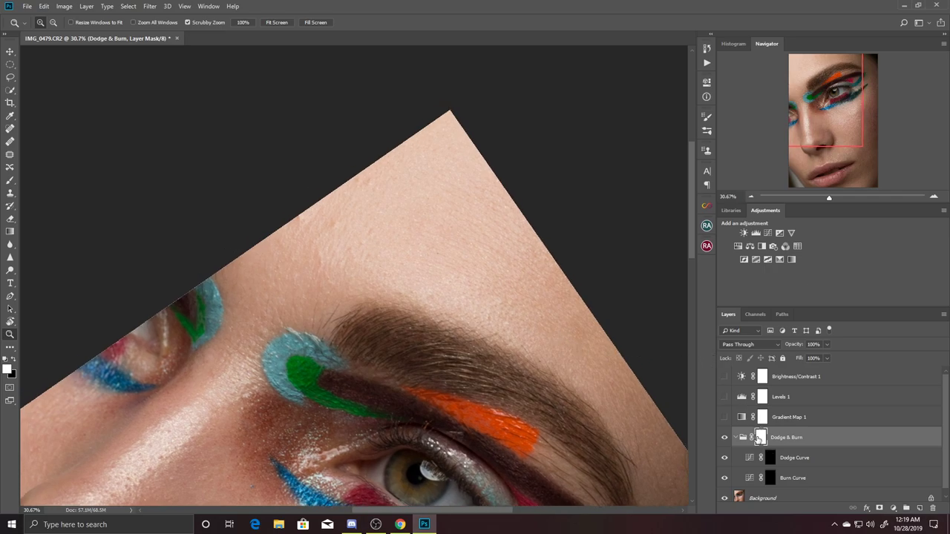
pyautogui.click(725, 438)
pyautogui.click(724, 438)
pyautogui.click(725, 438)
pyautogui.click(724, 439)
pyautogui.click(724, 440)
pyautogui.click(724, 440)
pyautogui.click(724, 442)
pyautogui.click(724, 441)
pyautogui.click(724, 441)
pyautogui.click(725, 440)
pyautogui.click(725, 440)
pyautogui.click(725, 441)
# Compare the cheek with Dodge & Burn hidden and shown, then return to the eye.
pyautogui.moveTo(483, 318); pyautogui.dragTo(551, 181)
pyautogui.moveTo(402, 369); pyautogui.dragTo(396, 240)
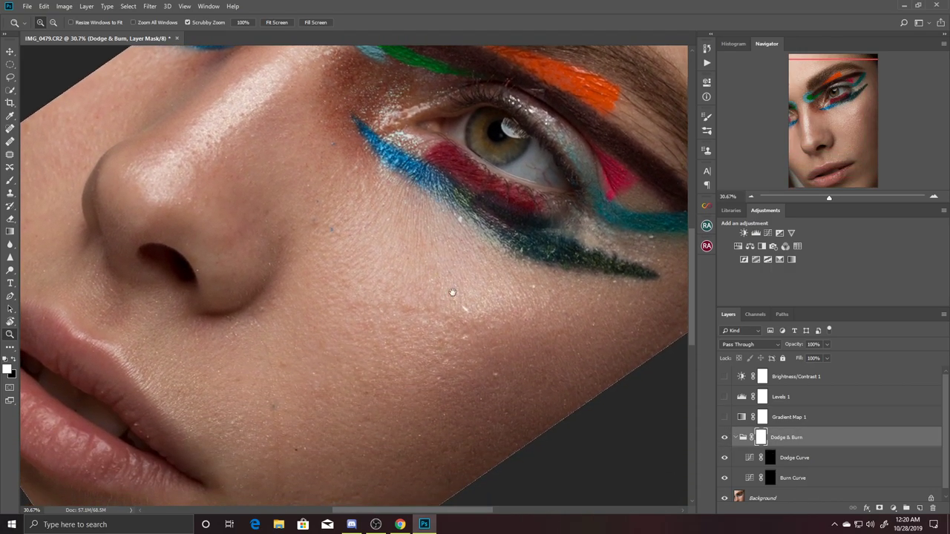
pyautogui.hscroll(2, 579, 339)
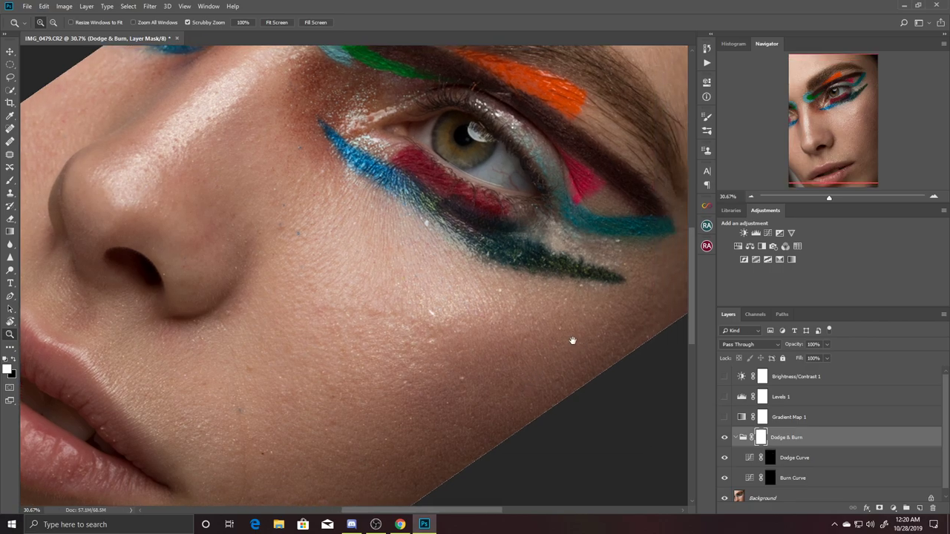
pyautogui.hscroll(2, 572, 365)
pyautogui.click(724, 438)
pyautogui.click(724, 438)
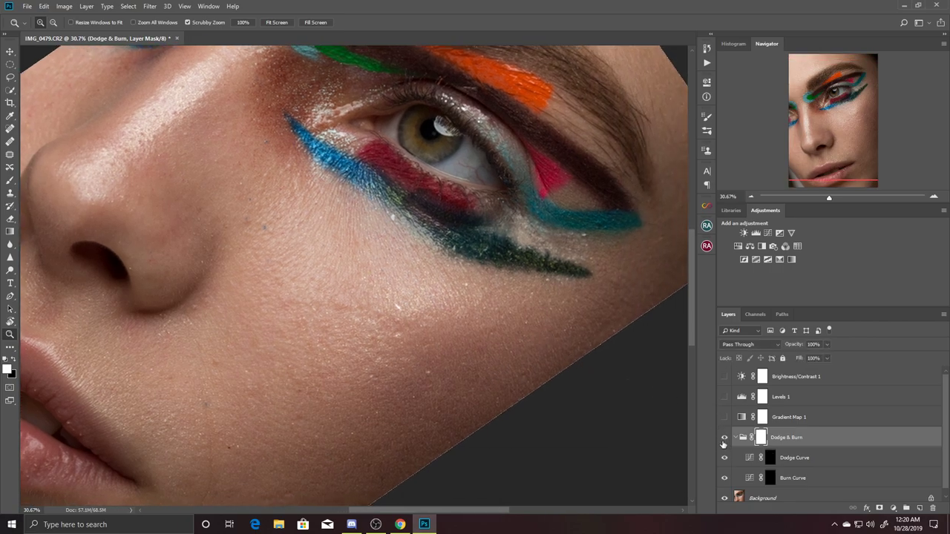
pyautogui.click(724, 438)
pyautogui.click(724, 437)
pyautogui.moveTo(658, 208)
pyautogui.mouseDown()
pyautogui.moveTo(636, 271)
pyautogui.moveTo(642, 319)
pyautogui.moveTo(608, 334)
pyautogui.mouseUp()
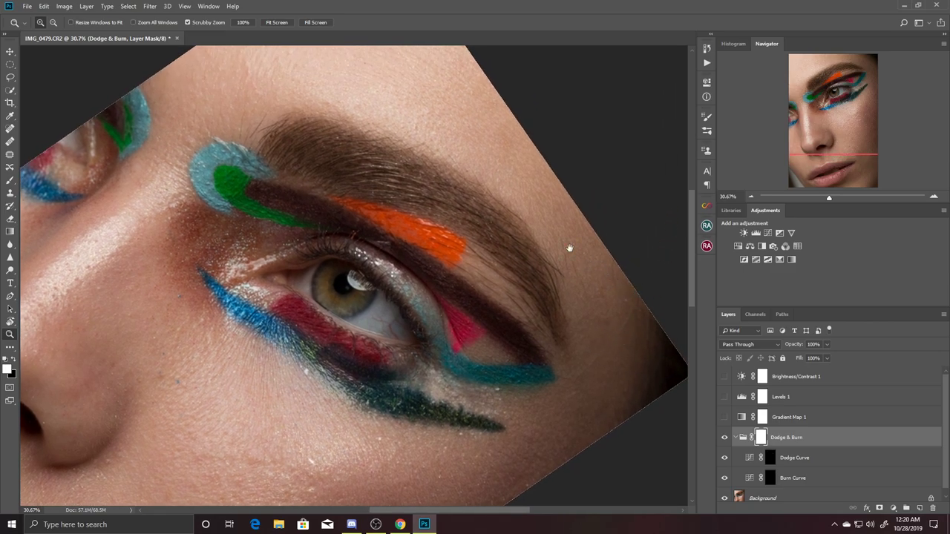
pyautogui.moveTo(572, 212); pyautogui.dragTo(590, 271)
pyautogui.moveTo(655, 363); pyautogui.dragTo(620, 302)
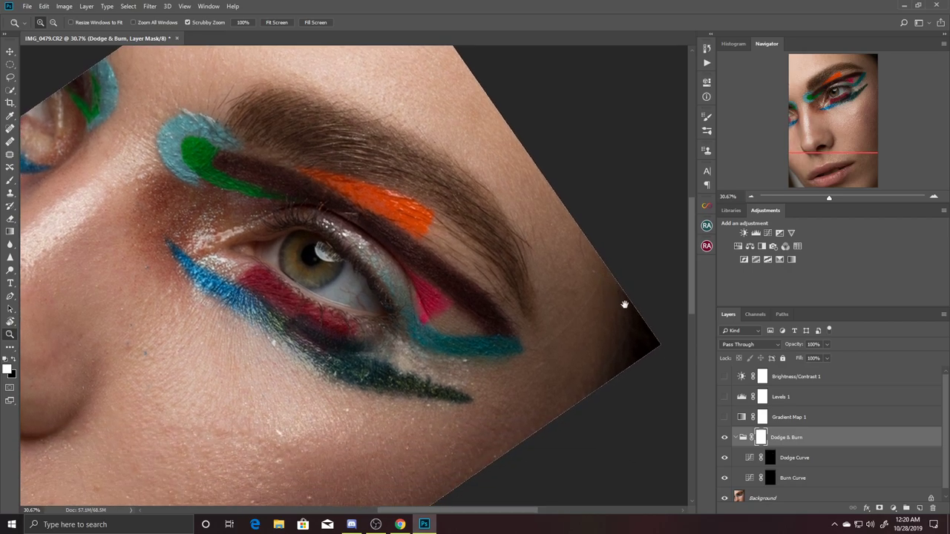
# Turn Gradient Map 1 and Levels 1 back on and check the Levels white-point value.
pyautogui.click(724, 417)
pyautogui.click(724, 397)
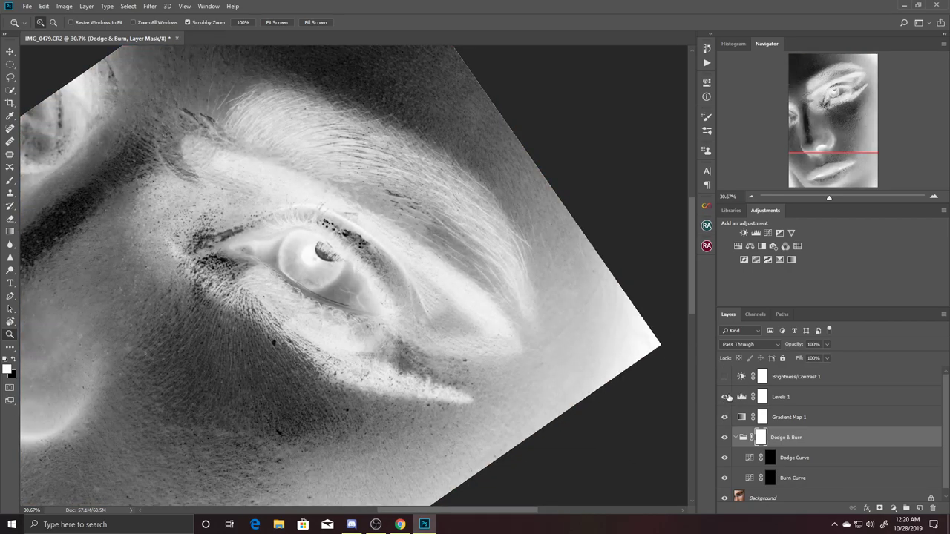
pyautogui.moveTo(557, 248); pyautogui.dragTo(548, 232)
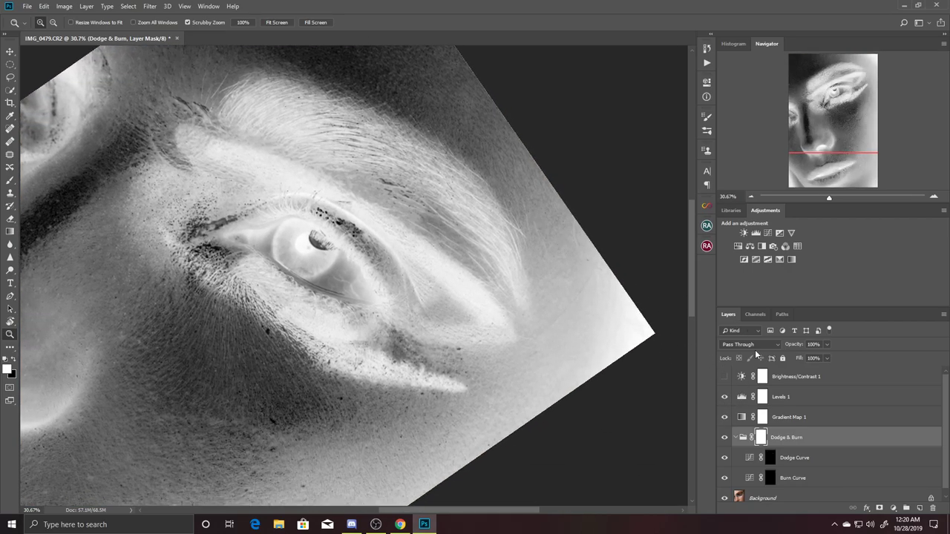
pyautogui.moveTo(362, 379); pyautogui.dragTo(409, 257)
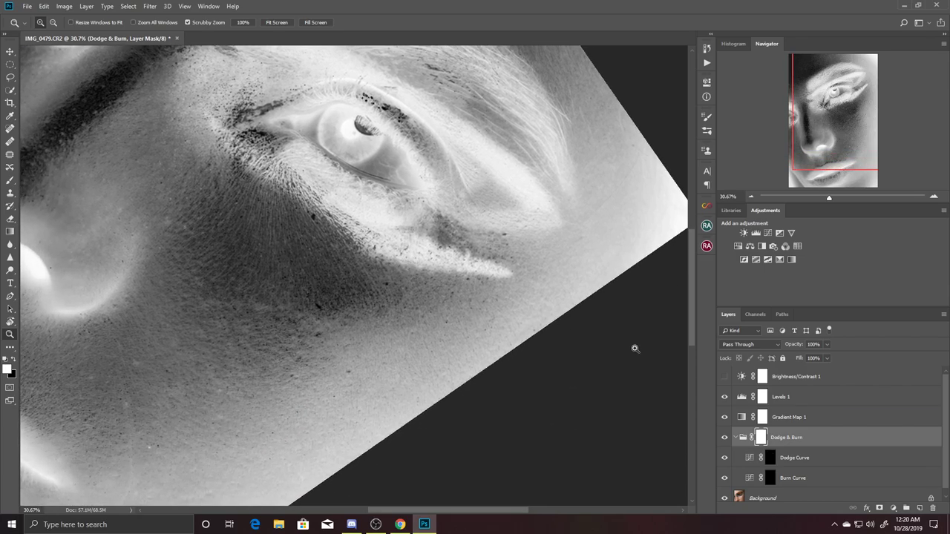
pyautogui.click(748, 393)
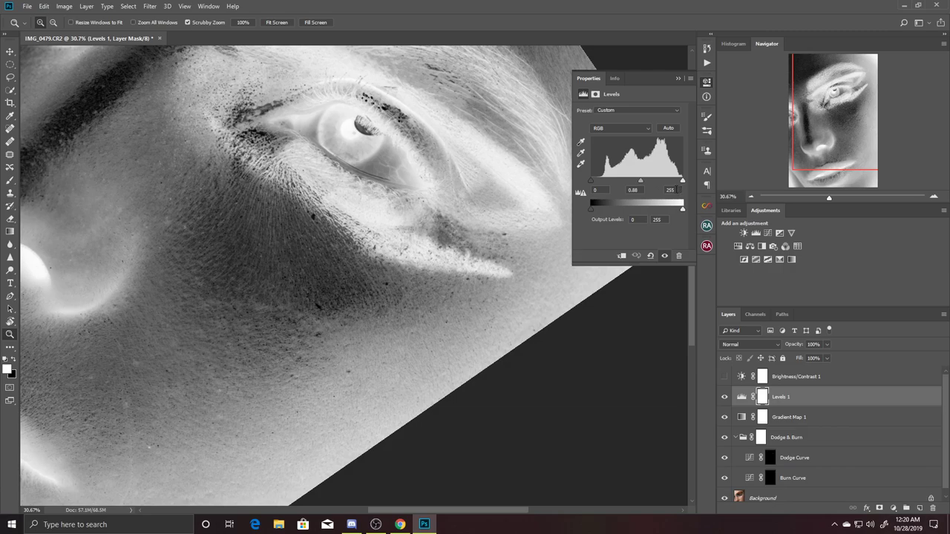
pyautogui.click(670, 190)
# Zoom in on the forehead and target the Burn Curve mask for painting.
pyautogui.moveTo(517, 195); pyautogui.dragTo(509, 335)
pyautogui.moveTo(526, 212); pyautogui.dragTo(524, 357)
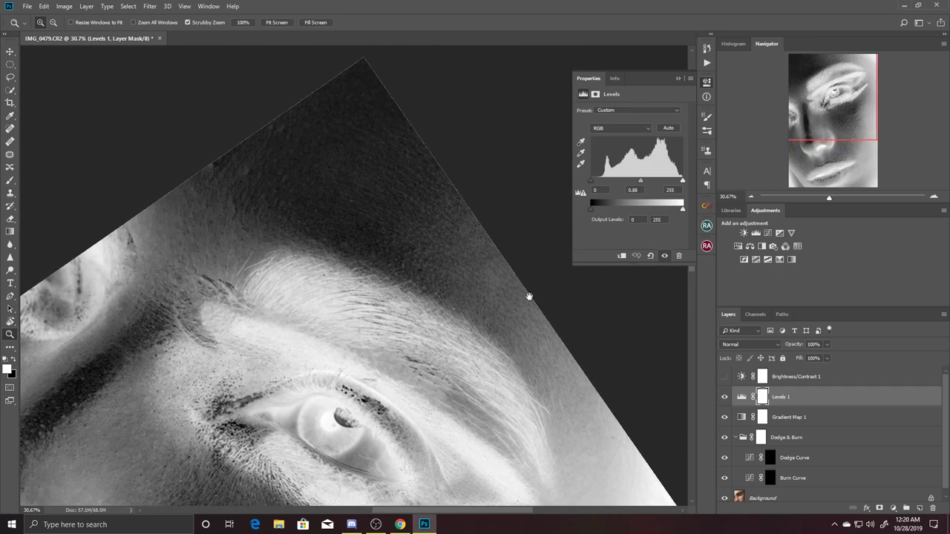
pyautogui.moveTo(544, 313); pyautogui.dragTo(532, 368)
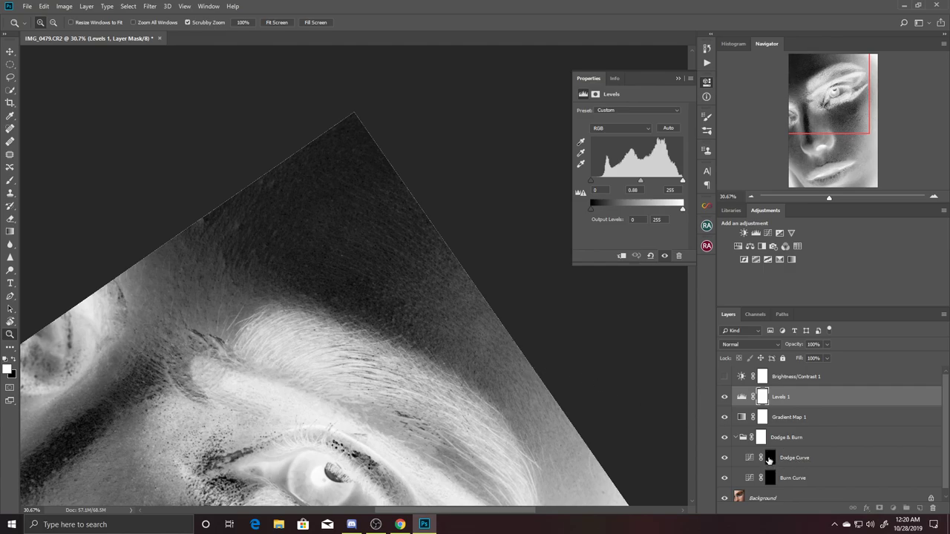
pyautogui.click(769, 460)
pyautogui.moveTo(590, 333); pyautogui.dragTo(561, 281)
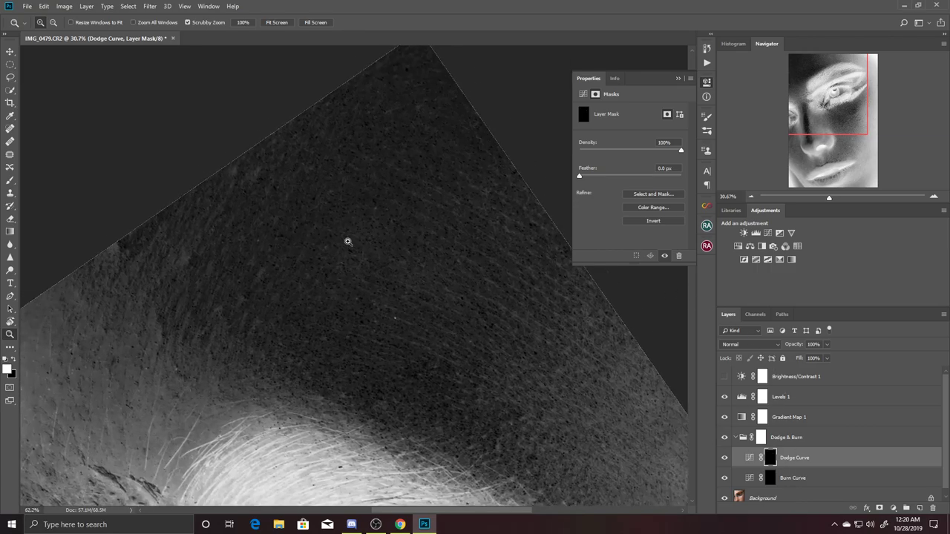
pyautogui.moveTo(324, 225)
pyautogui.mouseDown()
pyautogui.moveTo(418, 282)
pyautogui.moveTo(451, 278)
pyautogui.mouseUp()
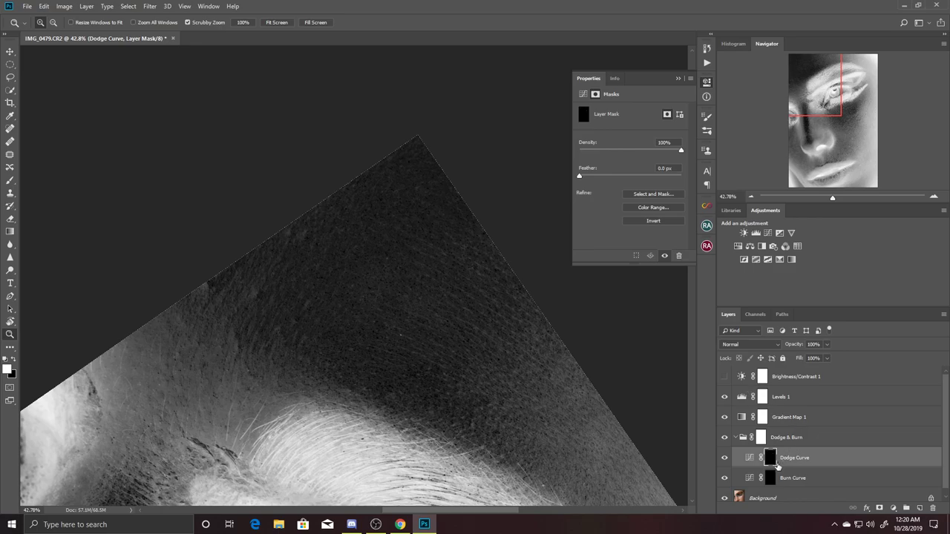
pyautogui.click(770, 482)
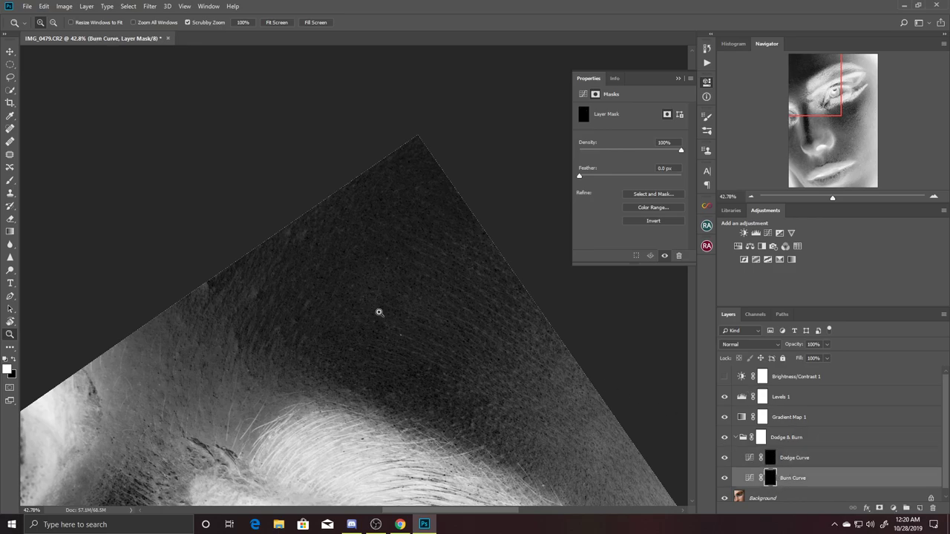
pyautogui.click(9, 180)
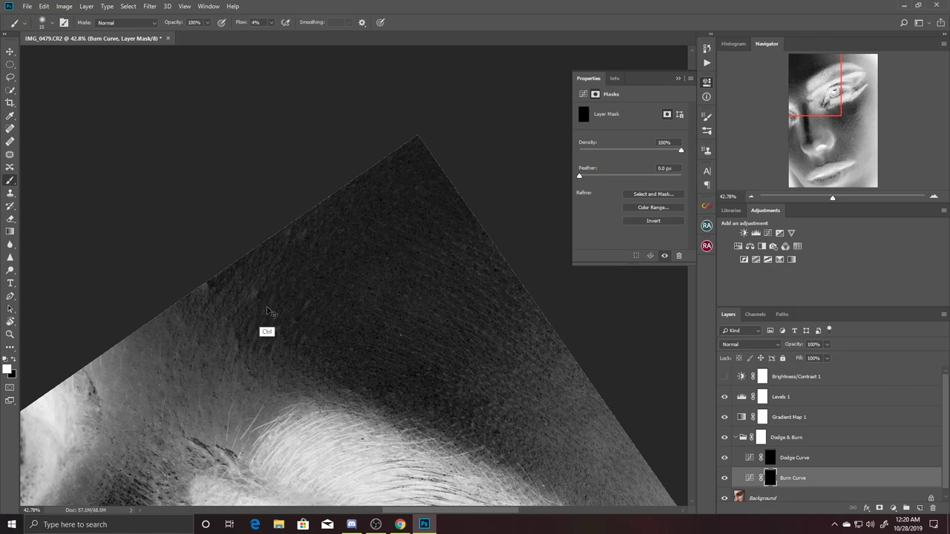
# Burn the uneven bright patches across the central forehead on the Burn Curve mask.
pyautogui.scroll(1, 267, 333)
pyautogui.scroll(1, 268, 332)
pyautogui.moveTo(275, 288); pyautogui.dragTo(312, 272)
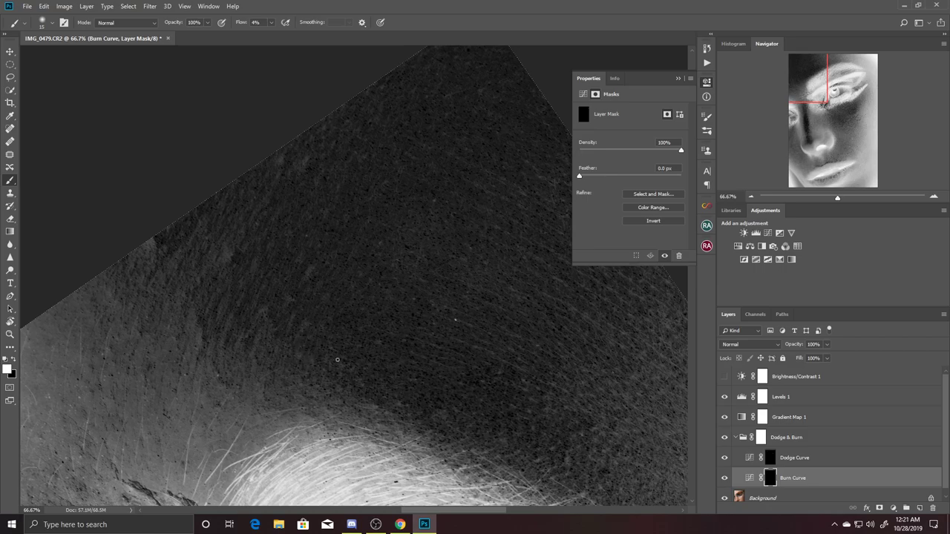
pyautogui.scroll(3, 363, 291)
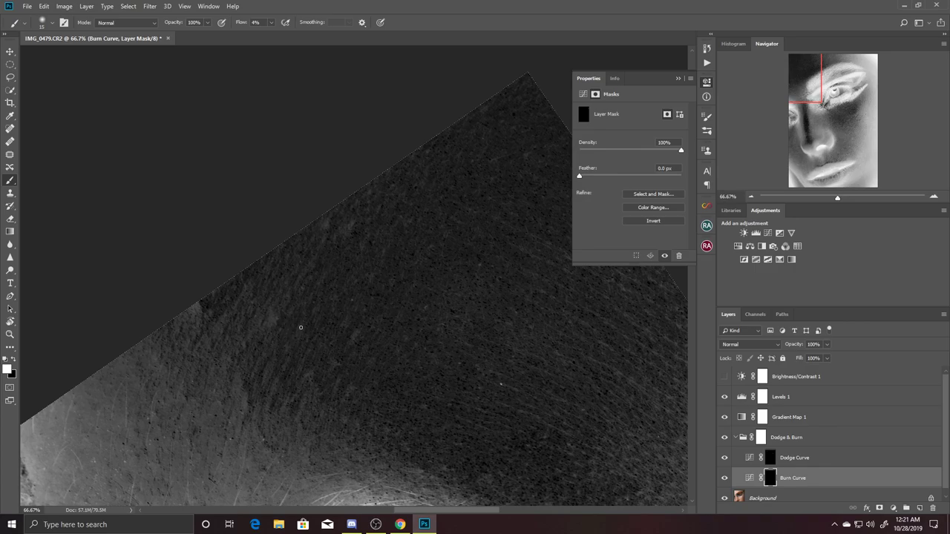
pyautogui.moveTo(274, 275); pyautogui.dragTo(305, 248)
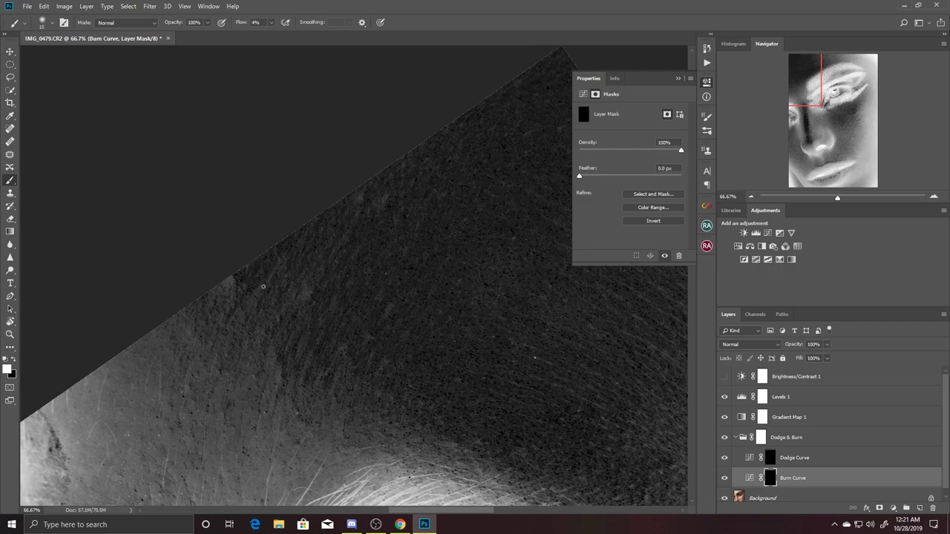
pyautogui.scroll(-1, 297, 257)
pyautogui.scroll(-2, 331, 252)
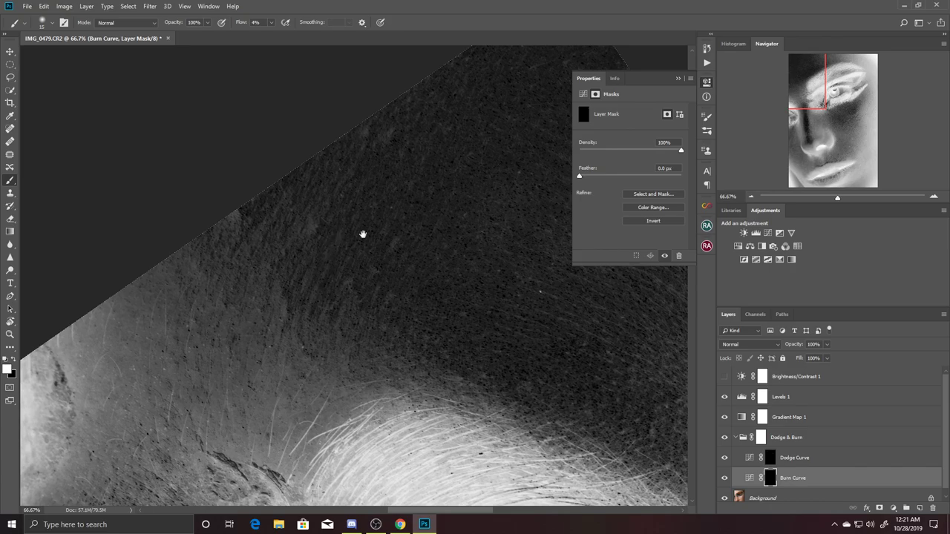
# Continue burning the upper forehead out to its edge.
pyautogui.moveTo(360, 235); pyautogui.dragTo(352, 282)
pyautogui.scroll(-2, 349, 284)
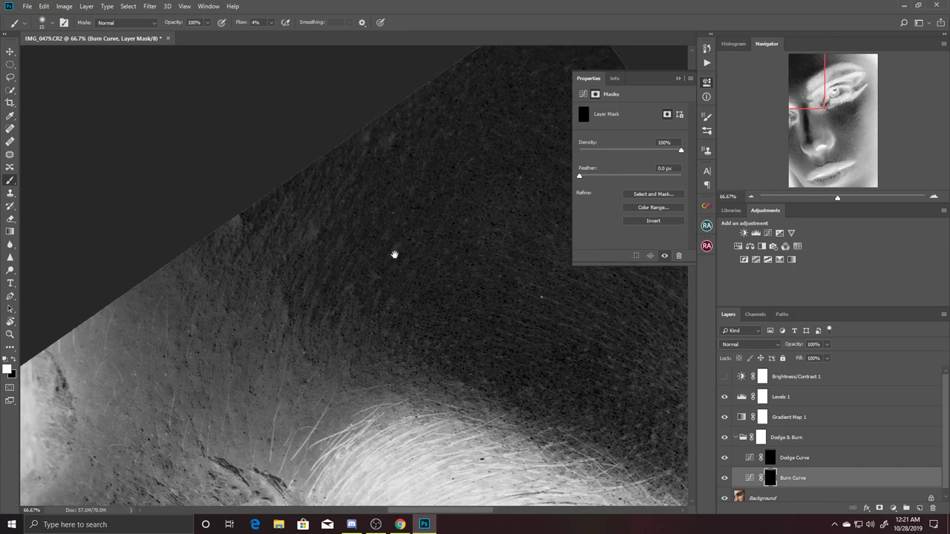
pyautogui.moveTo(389, 316)
pyautogui.mouseDown()
pyautogui.moveTo(371, 278)
pyautogui.moveTo(379, 308)
pyautogui.moveTo(344, 327)
pyautogui.mouseUp()
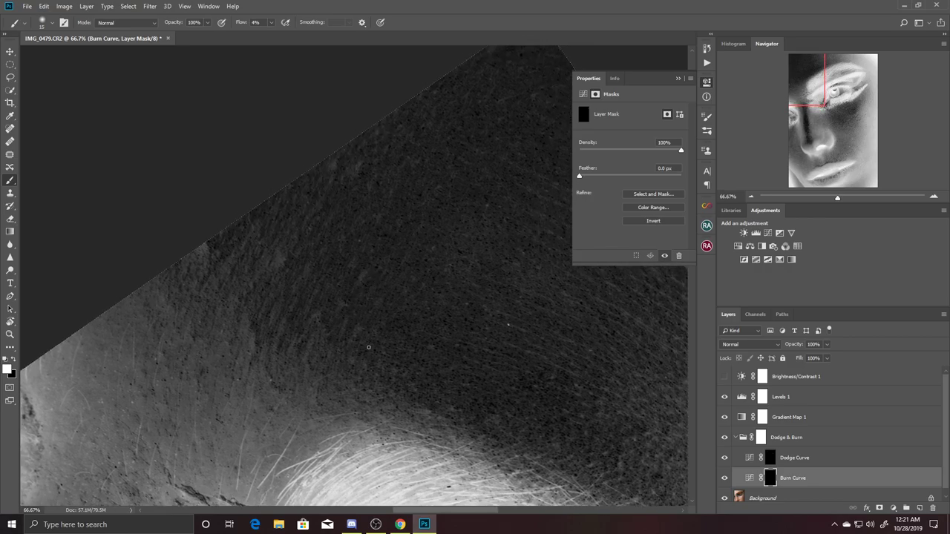
pyautogui.moveTo(362, 363); pyautogui.dragTo(396, 333)
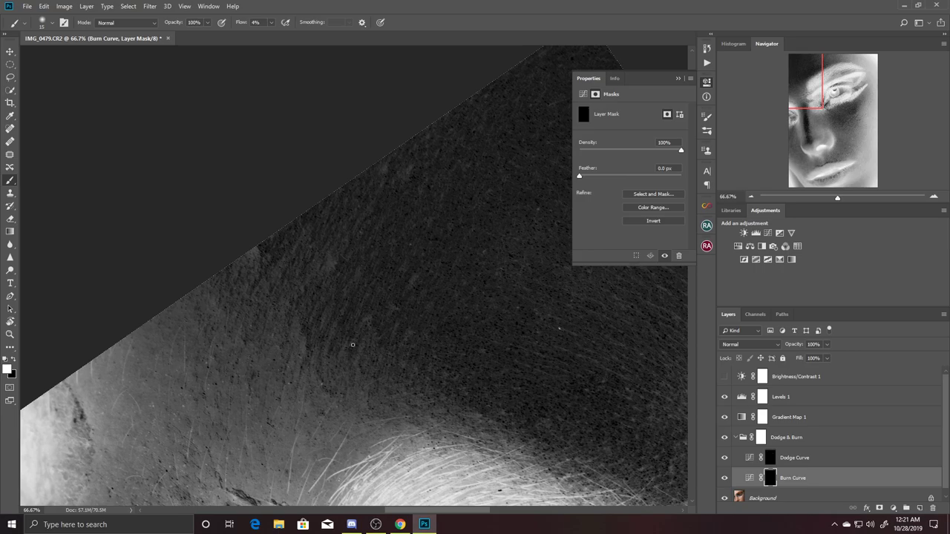
pyautogui.moveTo(383, 328); pyautogui.dragTo(411, 317)
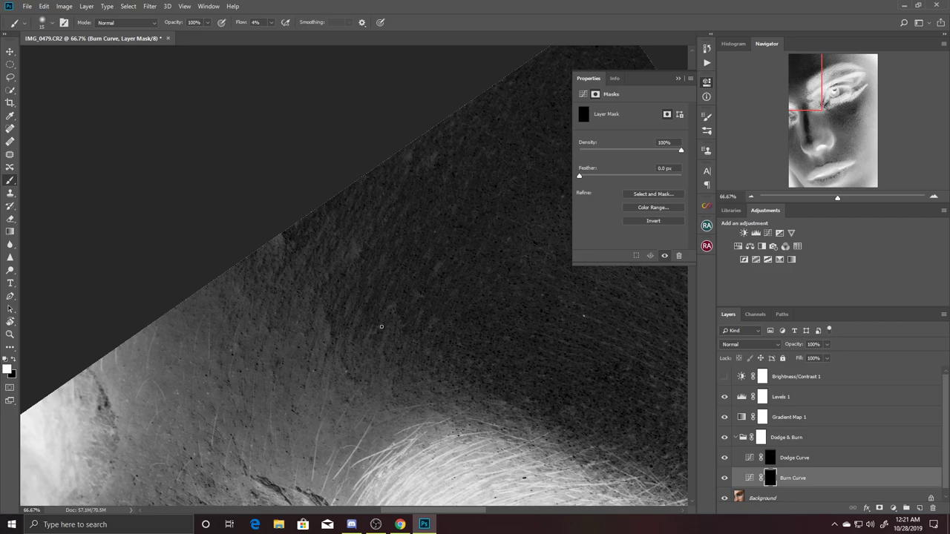
pyautogui.scroll(2, 404, 345)
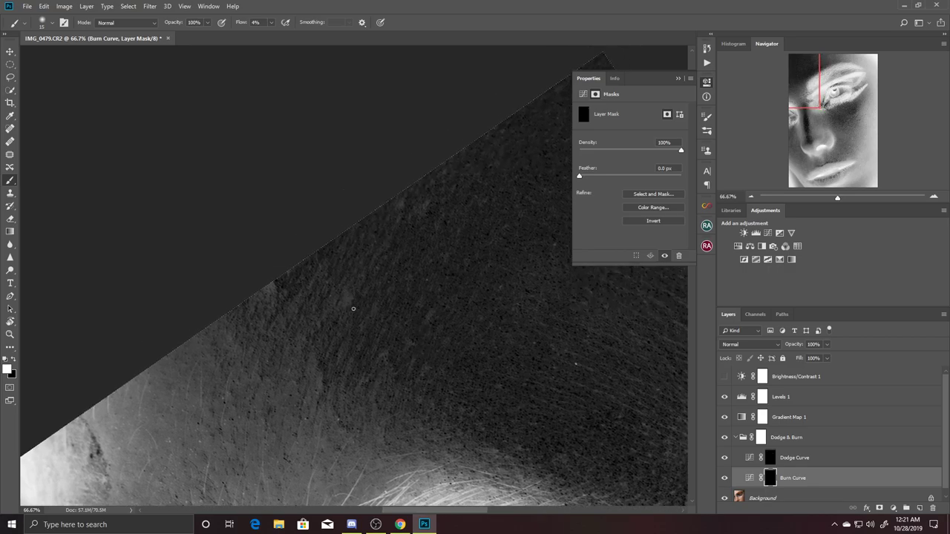
pyautogui.moveTo(418, 259); pyautogui.dragTo(390, 318)
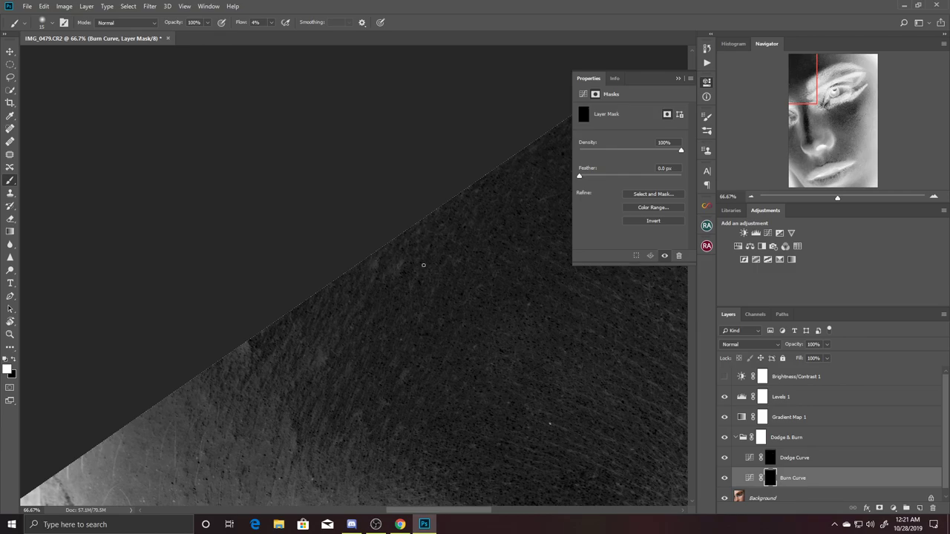
# Pan around the forehead edge to finish checking the Burn Curve mask work.
pyautogui.moveTo(462, 268); pyautogui.dragTo(405, 250)
pyautogui.scroll(-3, 348, 270)
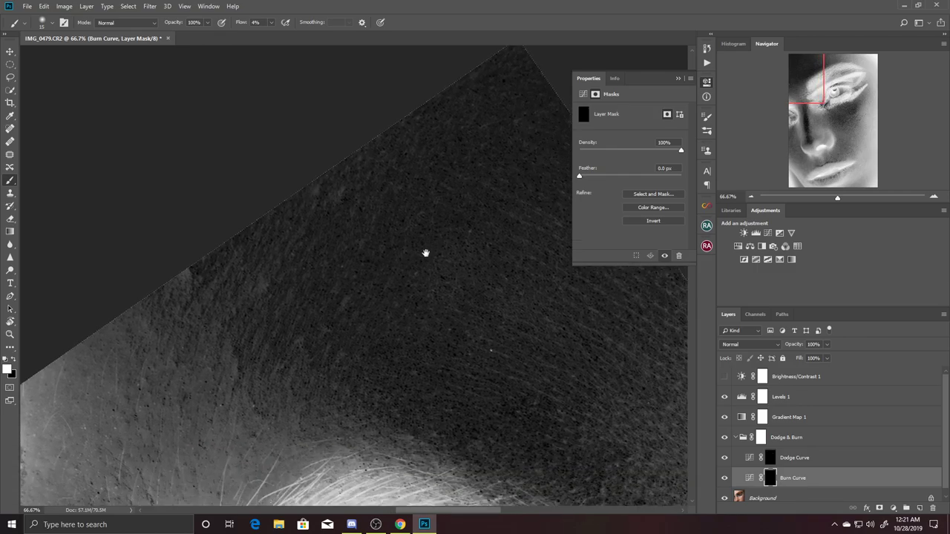
pyautogui.scroll(-3, 420, 316)
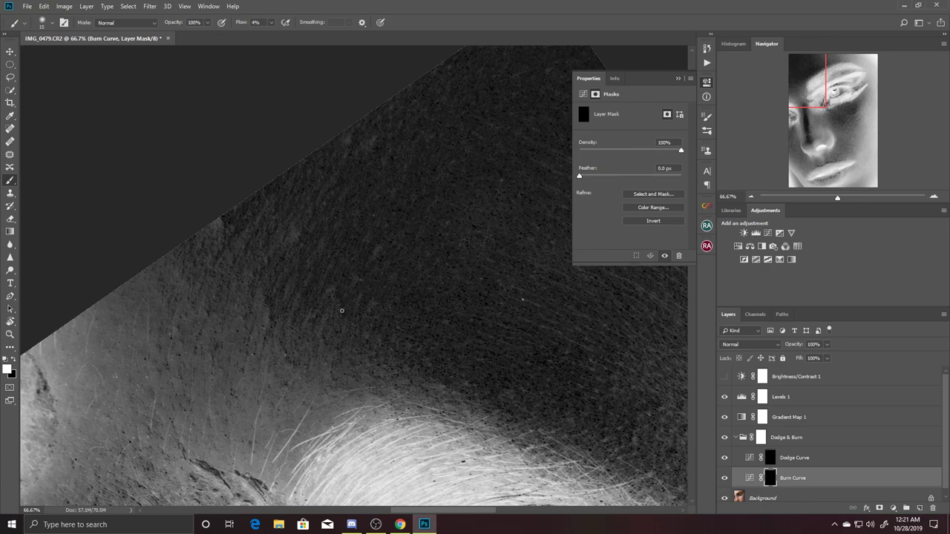
pyautogui.scroll(-3, 349, 288)
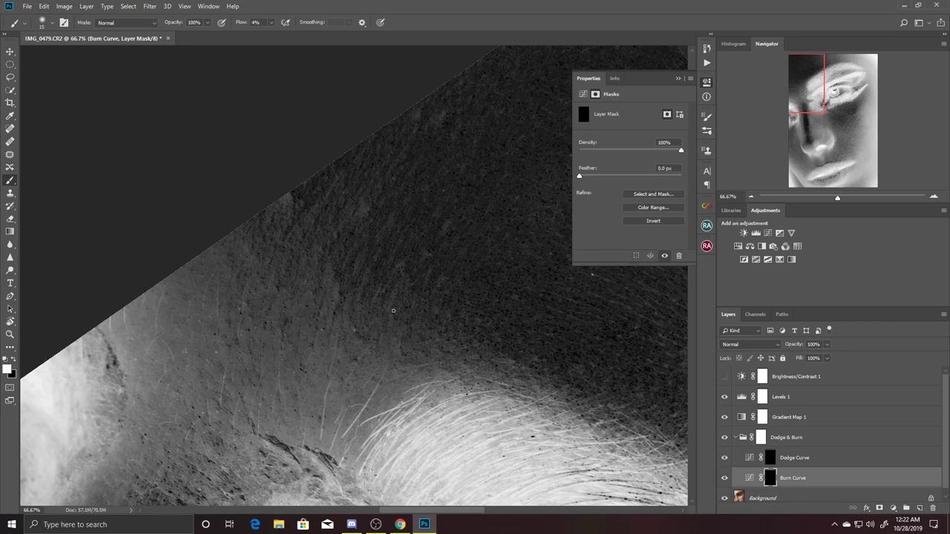
pyautogui.hscroll(-3, 418, 336)
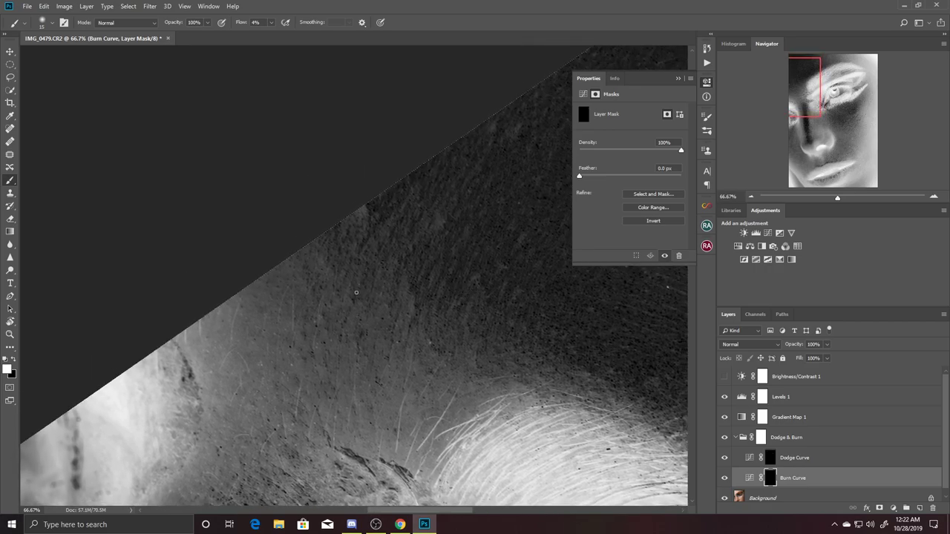
pyautogui.scroll(3, 366, 299)
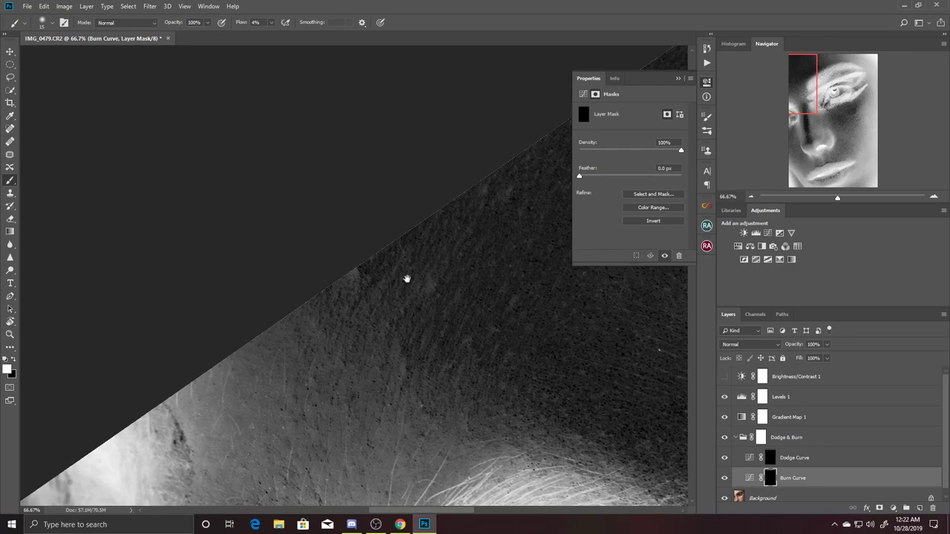
pyautogui.scroll(2, 371, 347)
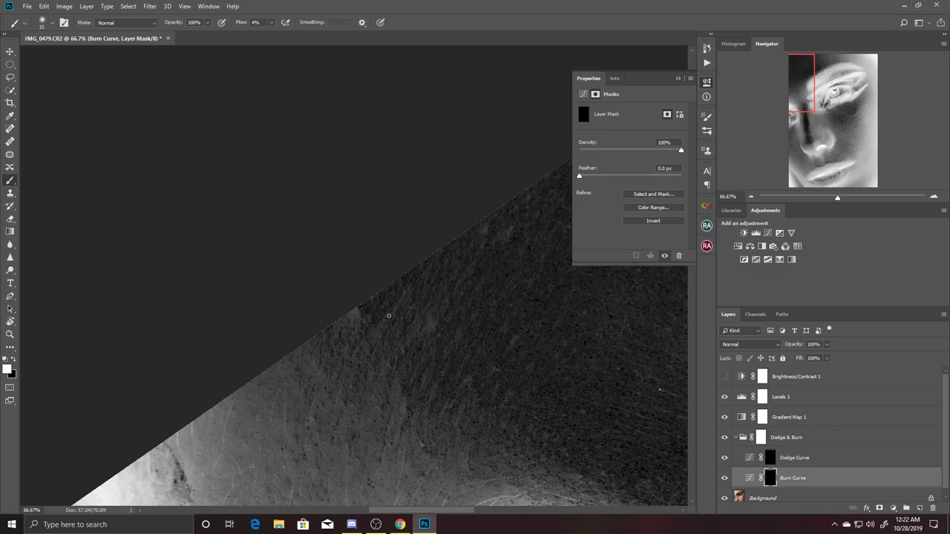
pyautogui.scroll(-1, 430, 273)
pyautogui.hscroll(1, 441, 270)
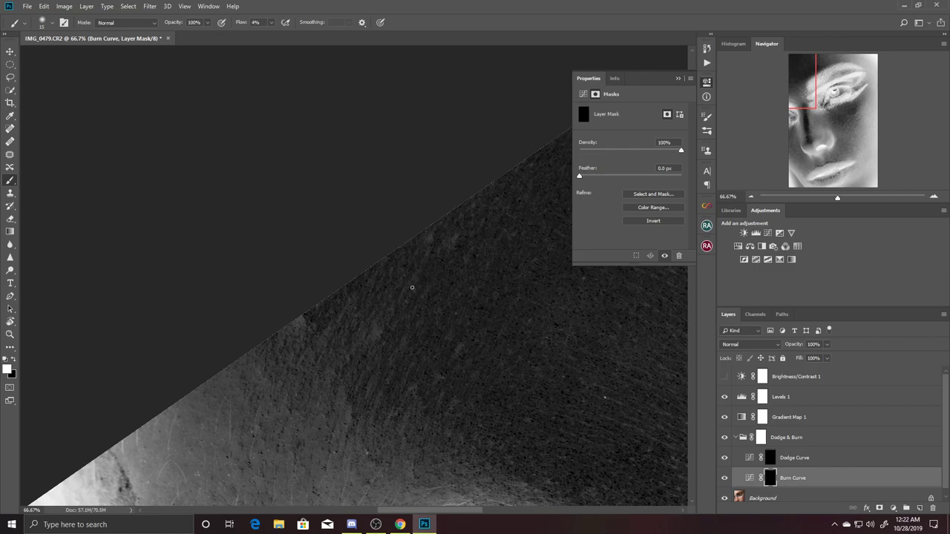
pyautogui.scroll(-1, 438, 276)
pyautogui.hscroll(1, 445, 274)
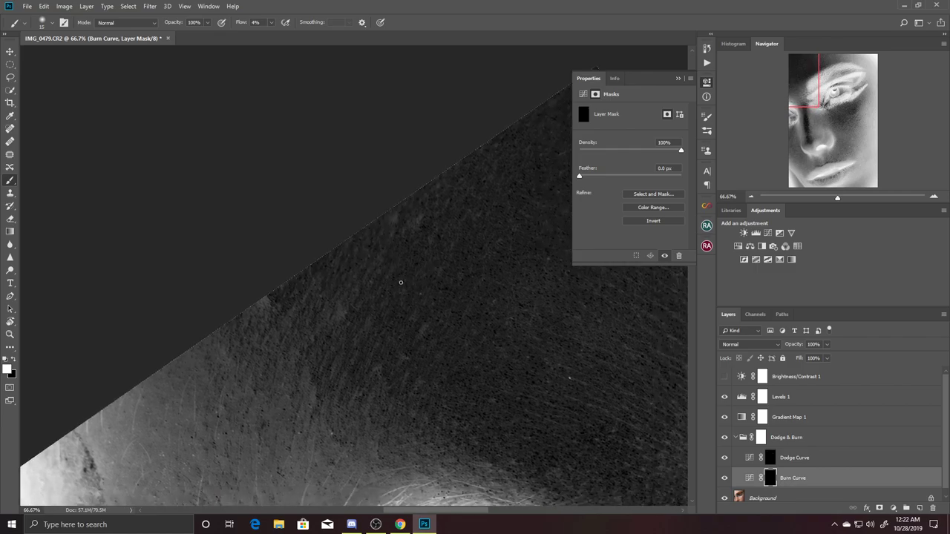
pyautogui.hscroll(1, 482, 290)
pyautogui.scroll(-1, 445, 278)
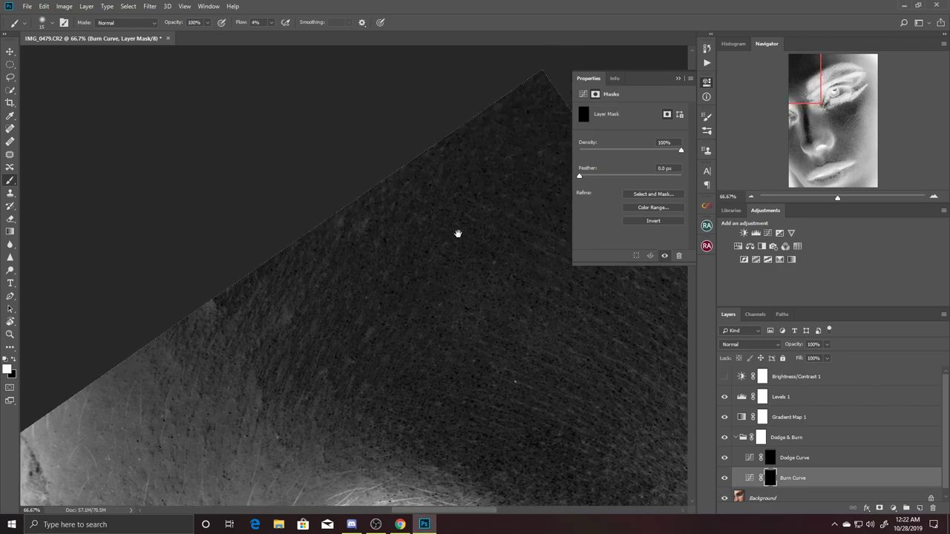
pyautogui.hscroll(1, 415, 241)
pyautogui.scroll(-1, 420, 260)
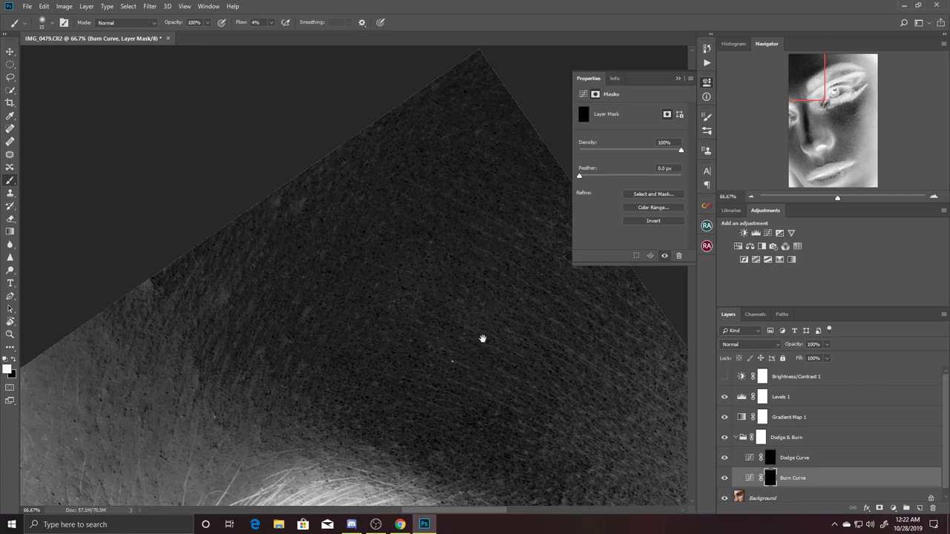
# Bring the upper forehead and brow hair into view, then target the Dodge Curve layer mask.
pyautogui.moveTo(481, 339); pyautogui.dragTo(445, 307)
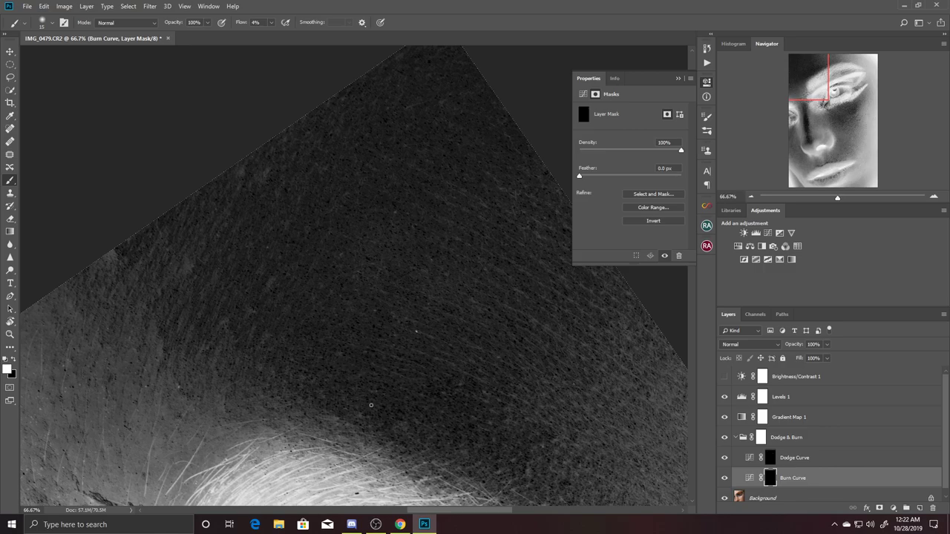
pyautogui.moveTo(409, 401); pyautogui.dragTo(394, 338)
pyautogui.click(762, 458)
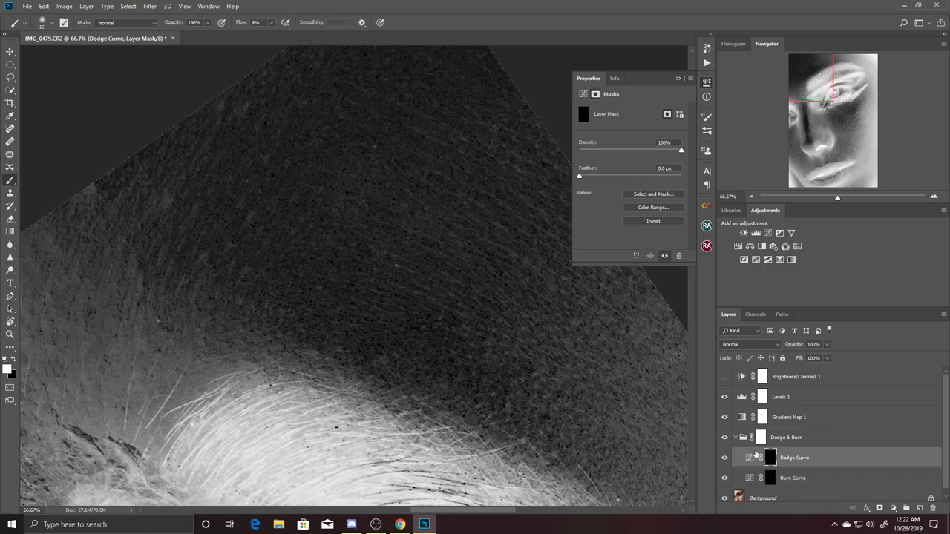
# Work over the upper forehead and brow on the Dodge Curve mask, lightening darker skin patches.
pyautogui.moveTo(277, 265); pyautogui.dragTo(415, 304)
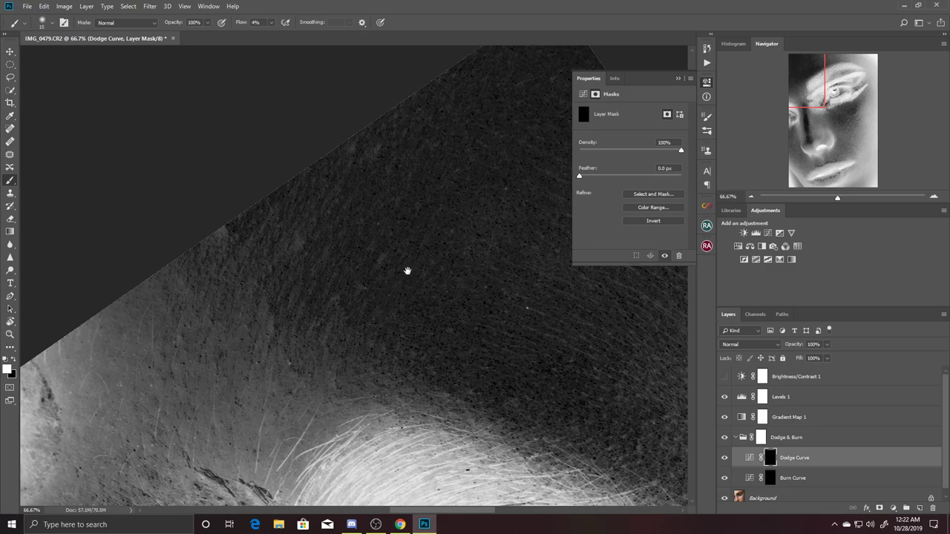
pyautogui.moveTo(408, 271); pyautogui.dragTo(435, 297)
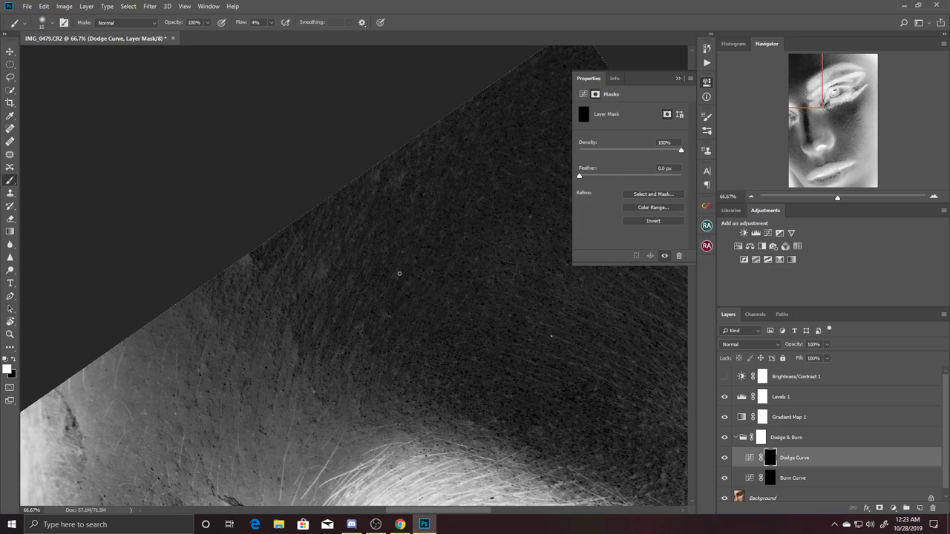
pyautogui.moveTo(395, 311); pyautogui.dragTo(453, 250)
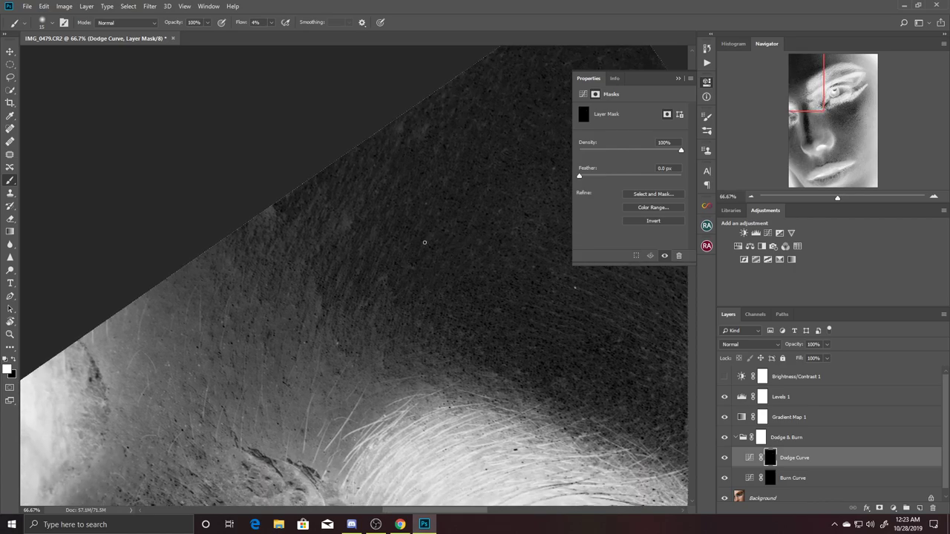
pyautogui.moveTo(420, 259); pyautogui.dragTo(430, 263)
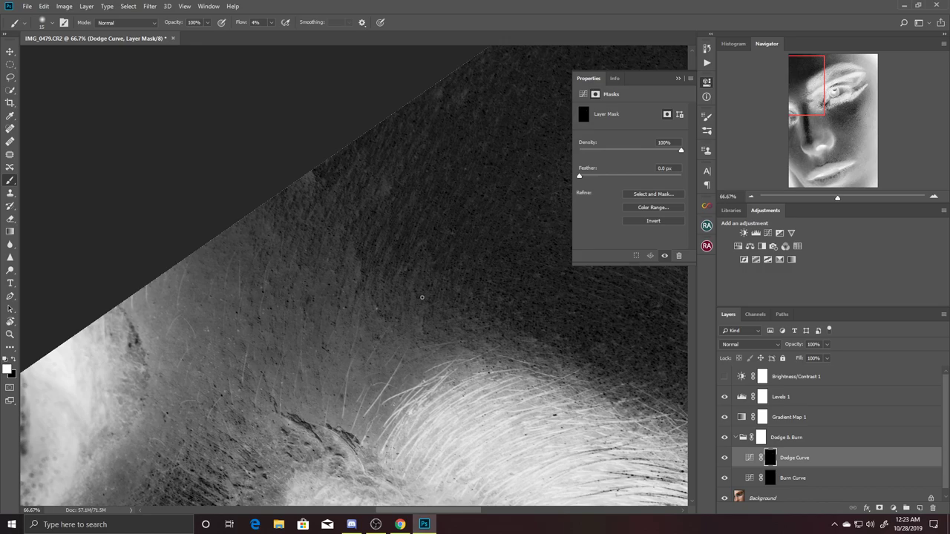
pyautogui.scroll(3, 420, 292)
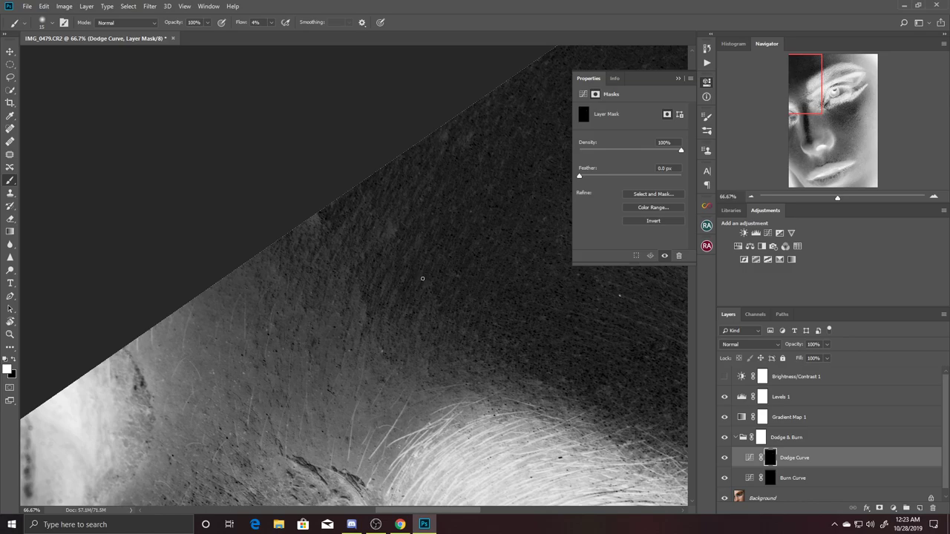
pyautogui.scroll(3, 421, 279)
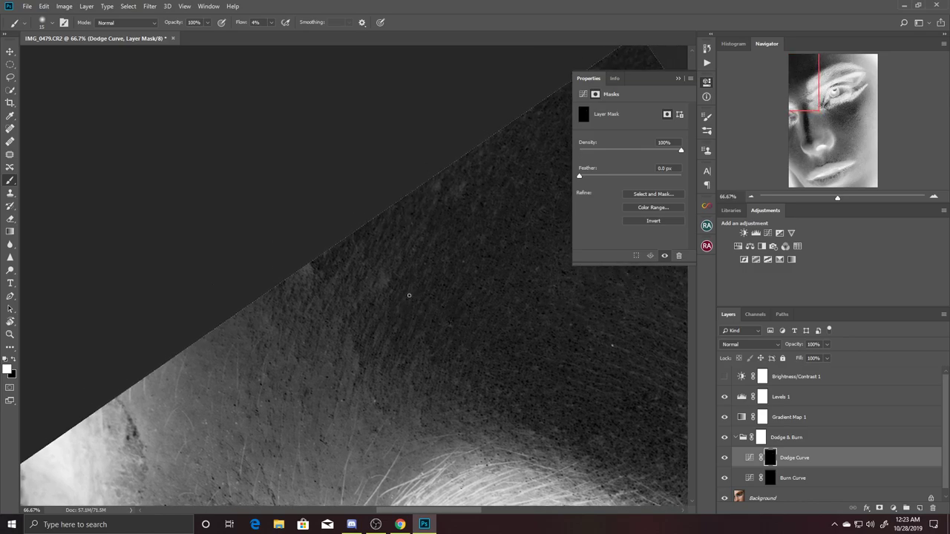
pyautogui.scroll(2, 442, 273)
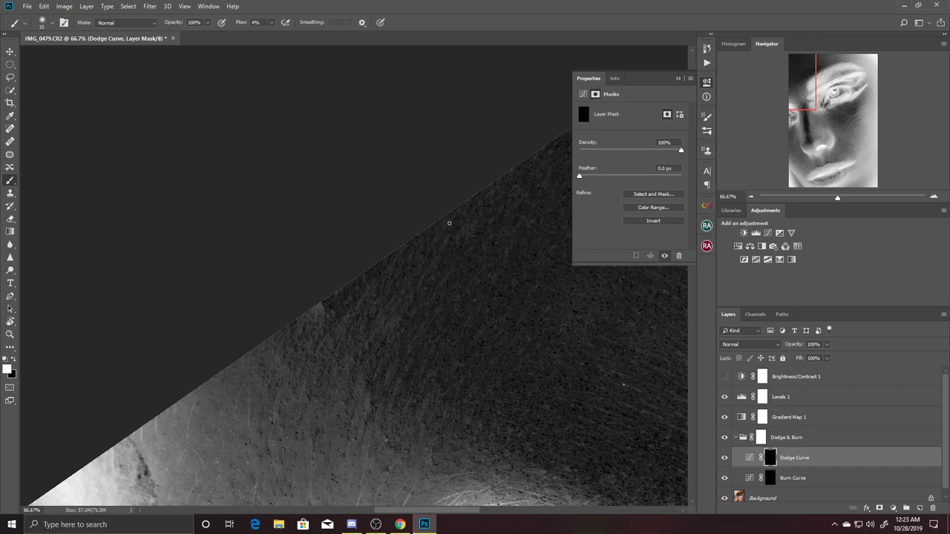
# Pan across the forehead to its top corner and raise the brush size from 15 to 25.
pyautogui.scroll(-1, 498, 245)
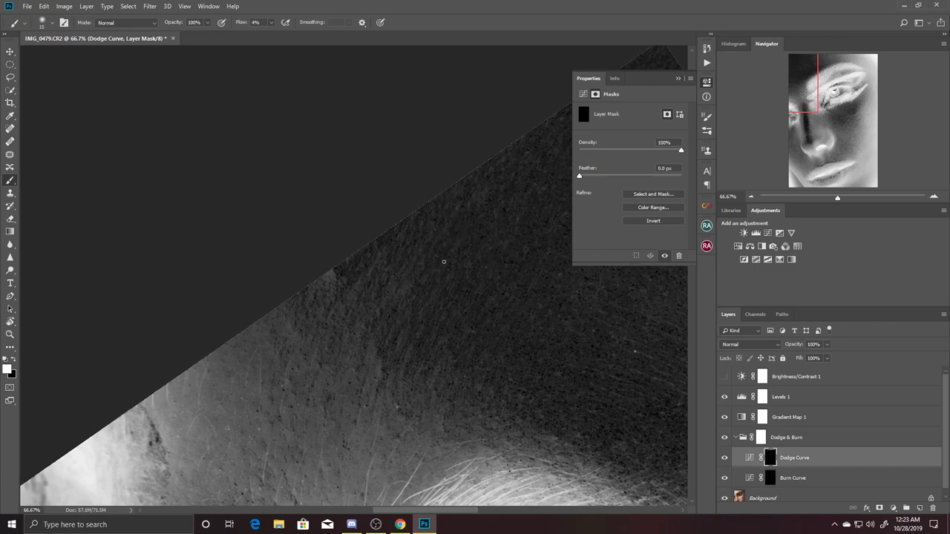
pyautogui.scroll(-1, 491, 233)
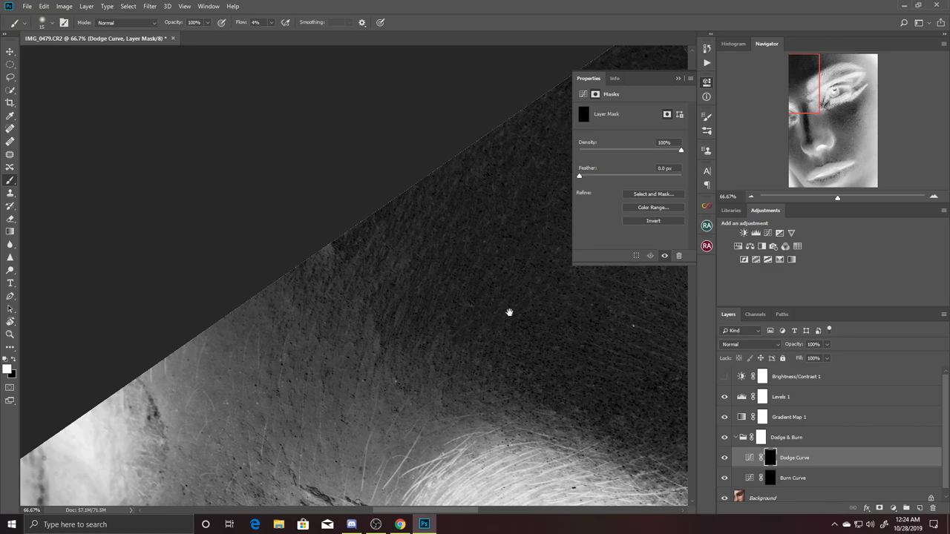
pyautogui.moveTo(509, 314); pyautogui.dragTo(443, 322)
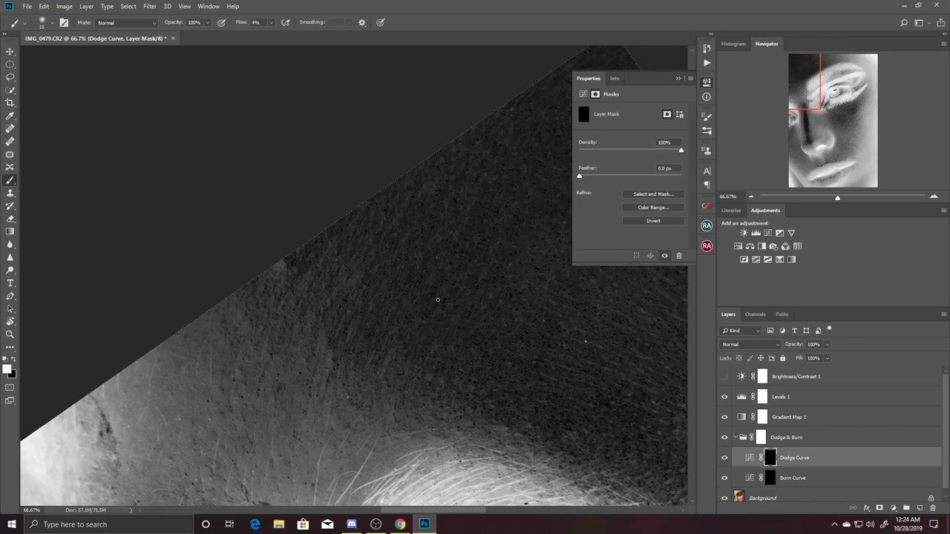
pyautogui.moveTo(447, 305); pyautogui.dragTo(426, 321)
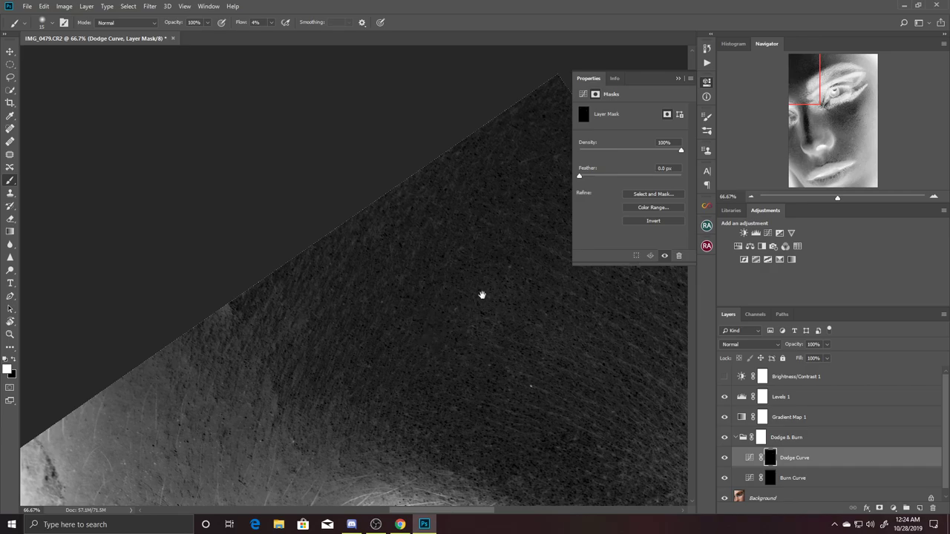
pyautogui.moveTo(475, 301); pyautogui.dragTo(455, 352)
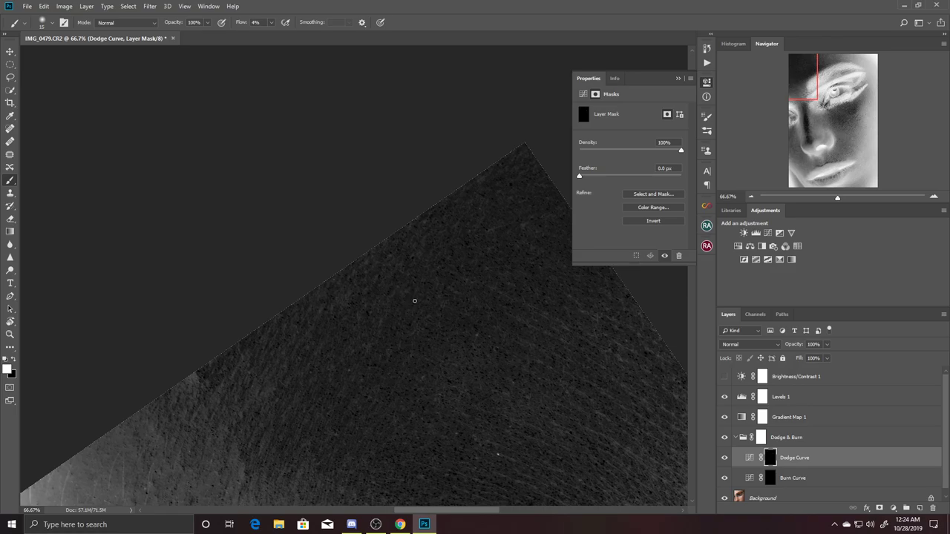
pyautogui.moveTo(449, 309); pyautogui.dragTo(477, 264)
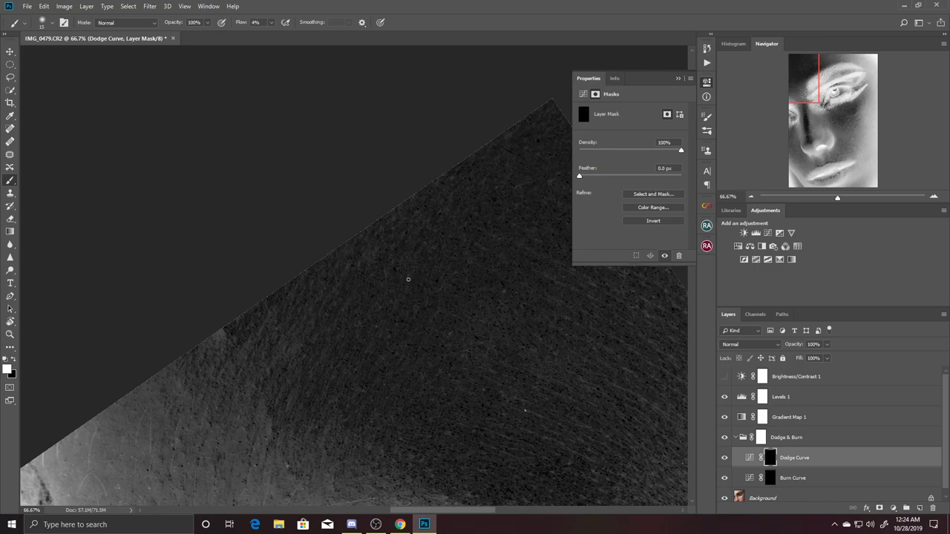
pyautogui.moveTo(424, 314); pyautogui.dragTo(445, 303)
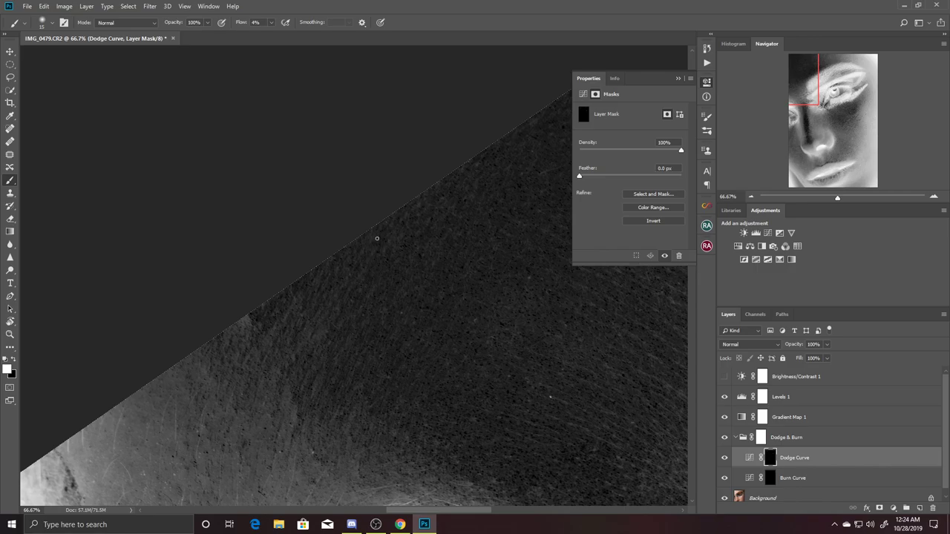
pyautogui.scroll(-2, 428, 304)
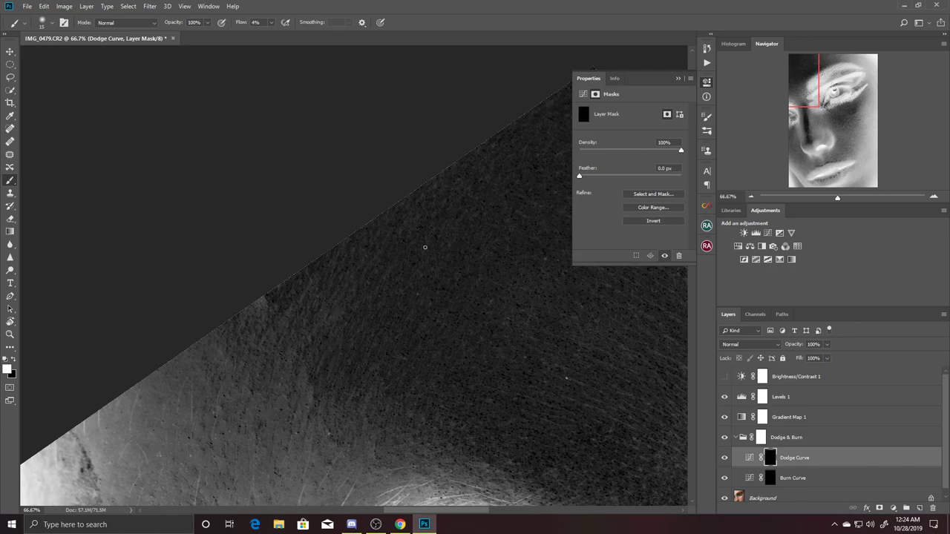
pyautogui.moveTo(460, 295); pyautogui.dragTo(403, 314)
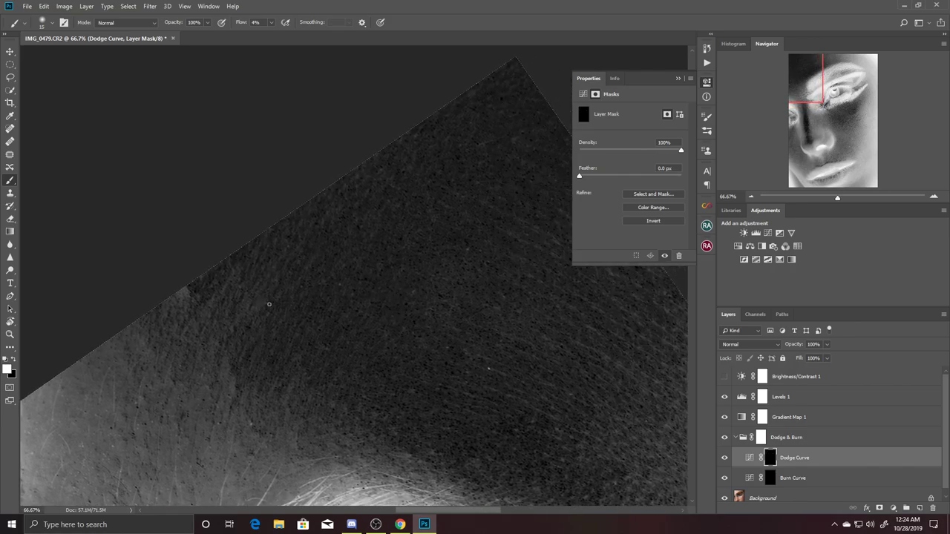
pyautogui.press(']')
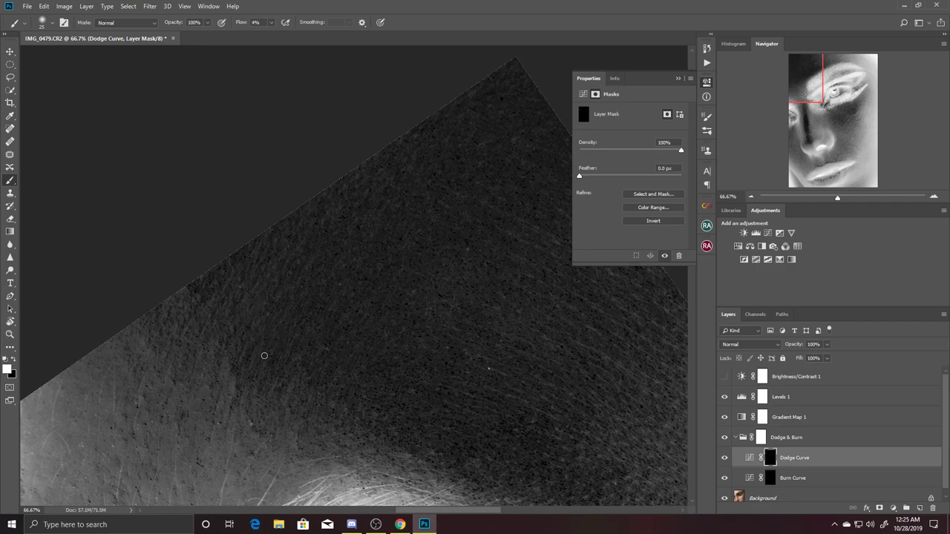
# Hide the Levels 1 and Gradient Map 1 adjustments to see the photo in colour.
pyautogui.scroll(-4, 407, 304)
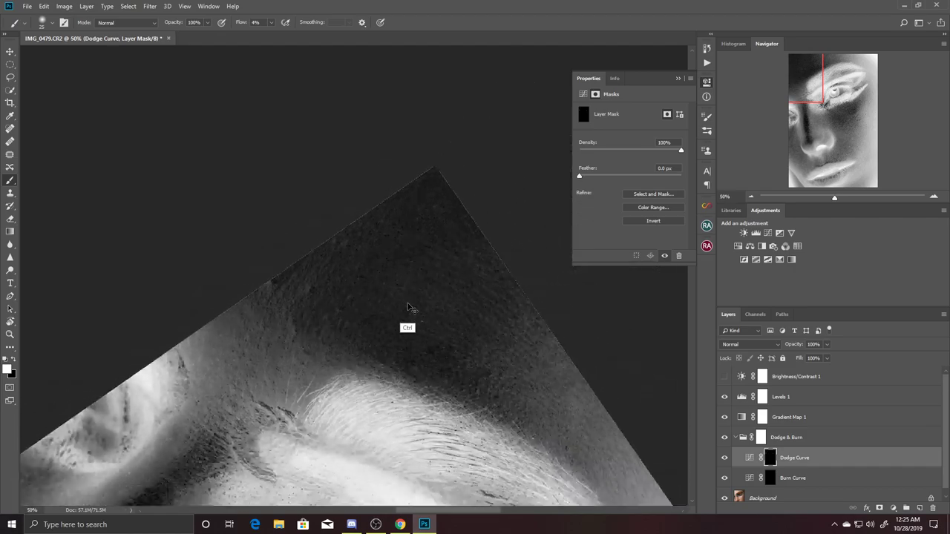
pyautogui.scroll(1, 407, 308)
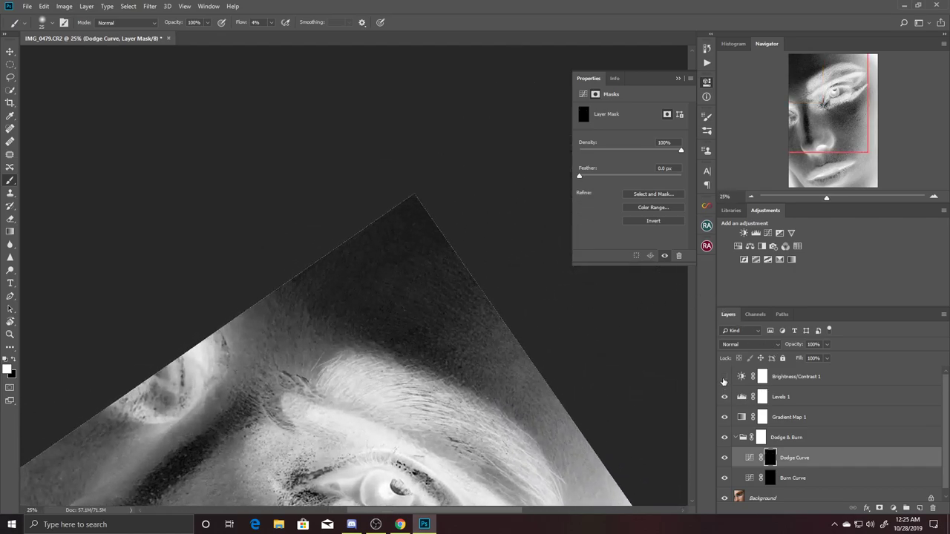
pyautogui.click(724, 397)
pyautogui.click(724, 417)
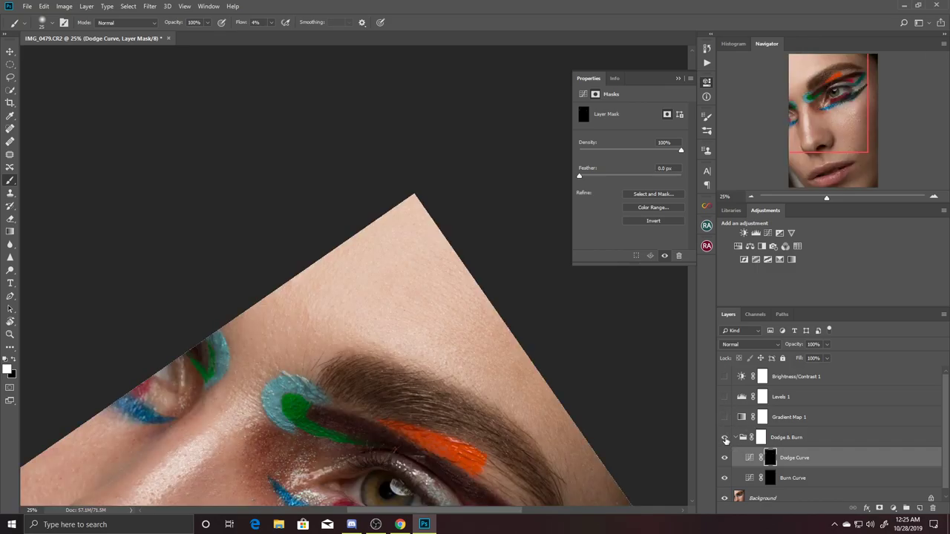
# Toggle the Dodge & Burn group on and off to compare the skin.
pyautogui.click(725, 438)
pyautogui.click(725, 439)
pyautogui.click(725, 438)
pyautogui.click(724, 438)
pyautogui.click(724, 441)
pyautogui.click(723, 442)
pyautogui.click(723, 442)
pyautogui.click(723, 443)
pyautogui.click(722, 442)
pyautogui.click(722, 444)
pyautogui.click(722, 445)
pyautogui.click(723, 445)
pyautogui.click(722, 447)
pyautogui.click(722, 447)
pyautogui.click(721, 446)
pyautogui.click(720, 445)
# Zoom into the eyebrow and compare again with the Dodge & Burn group hidden and shown.
pyautogui.click(10, 333)
pyautogui.moveTo(309, 303)
pyautogui.mouseDown()
pyautogui.moveTo(371, 314)
pyautogui.moveTo(334, 307)
pyautogui.mouseUp()
pyautogui.click(724, 439)
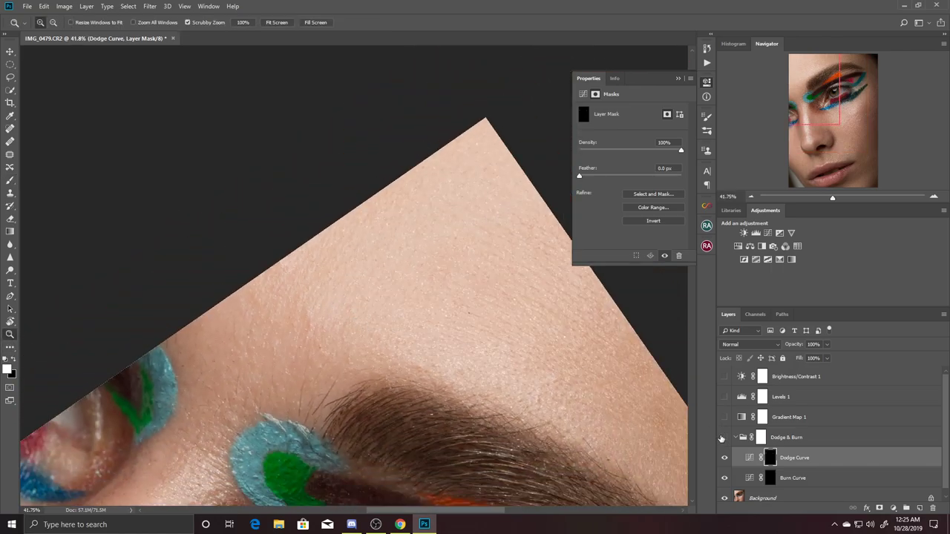
pyautogui.click(720, 441)
pyautogui.click(718, 443)
pyautogui.click(718, 442)
pyautogui.click(718, 442)
pyautogui.click(719, 442)
pyautogui.click(718, 442)
pyautogui.click(720, 441)
pyautogui.click(721, 440)
pyautogui.click(720, 441)
pyautogui.click(721, 441)
pyautogui.click(722, 440)
# Frame the eyebrow and orange makeup, then show the Dodge Curve mask alone.
pyautogui.moveTo(636, 403); pyautogui.dragTo(470, 313)
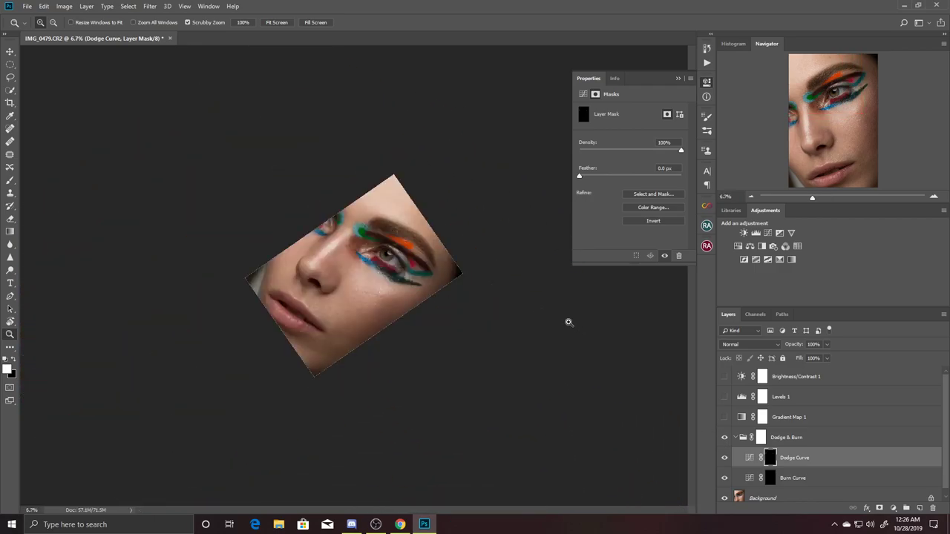
pyautogui.moveTo(407, 197)
pyautogui.mouseDown()
pyautogui.moveTo(446, 218)
pyautogui.moveTo(455, 242)
pyautogui.mouseUp()
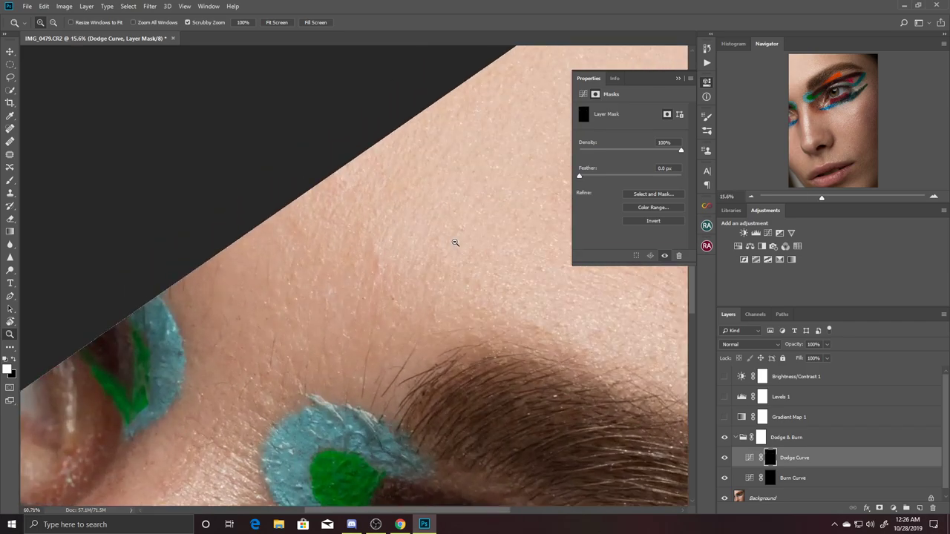
pyautogui.keyDown('alt'); pyautogui.click(454, 242); pyautogui.keyUp('alt')
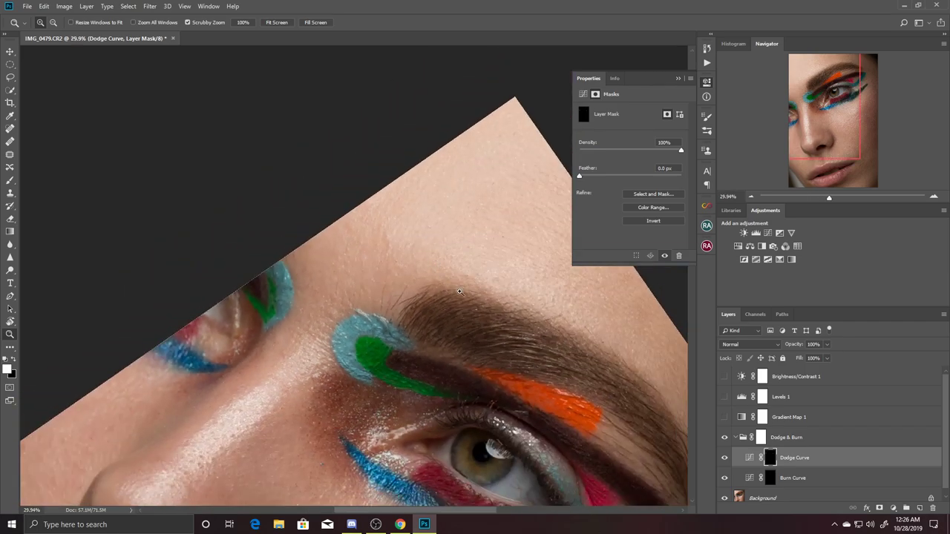
pyautogui.keyDown('alt'); pyautogui.click(771, 457); pyautogui.keyUp('alt')
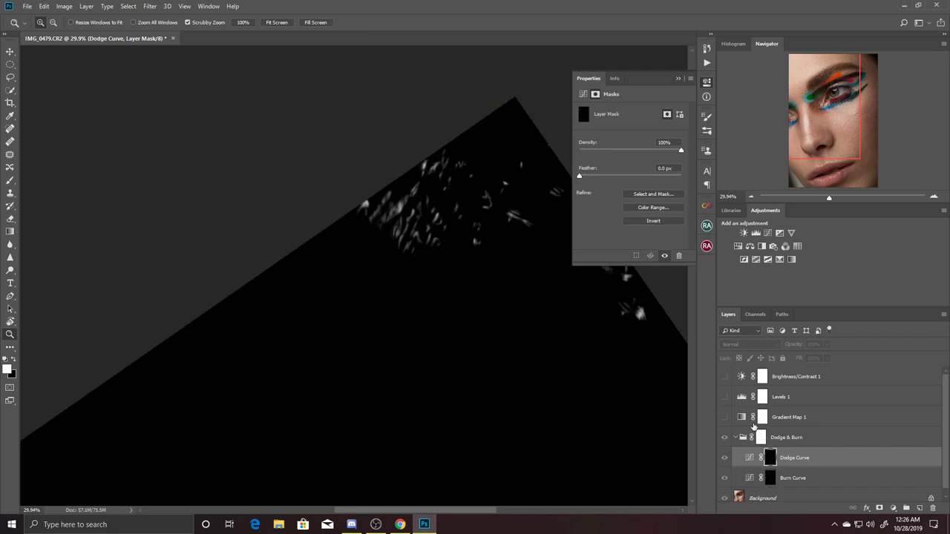
# Inspect the Dodge Curve mask strokes up close, then fit the whole mask in the window.
pyautogui.moveTo(553, 313); pyautogui.dragTo(433, 217)
pyautogui.moveTo(399, 128)
pyautogui.mouseDown()
pyautogui.moveTo(483, 212)
pyautogui.moveTo(477, 263)
pyautogui.moveTo(407, 329)
pyautogui.moveTo(407, 311)
pyautogui.moveTo(490, 290)
pyautogui.moveTo(178, 181)
pyautogui.mouseUp()
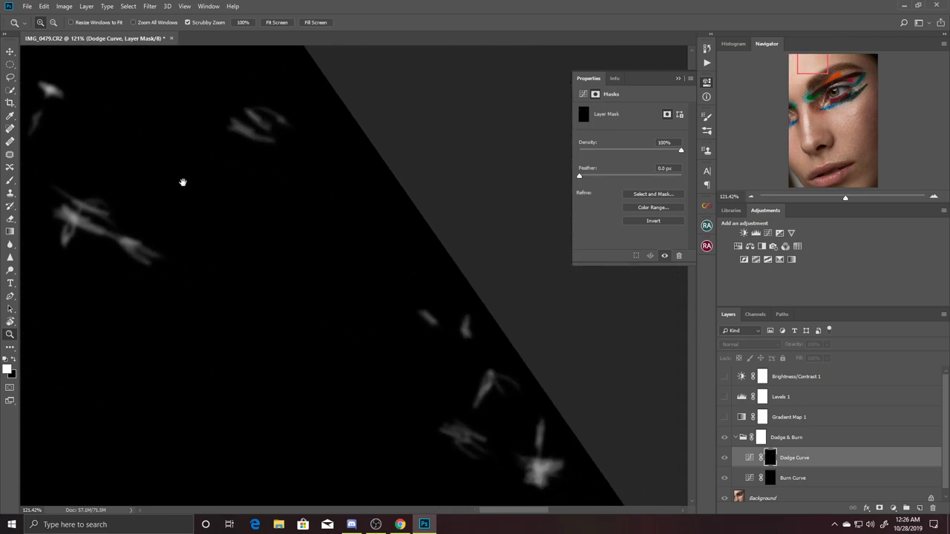
pyautogui.moveTo(479, 381)
pyautogui.mouseDown()
pyautogui.moveTo(471, 207)
pyautogui.moveTo(504, 245)
pyautogui.mouseUp()
pyautogui.hotkey('ctrl', '0')
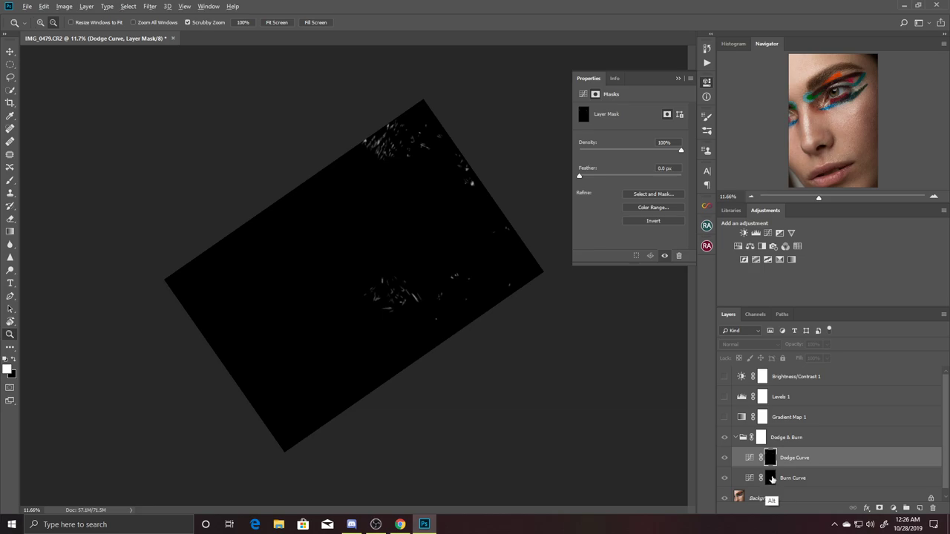
# View the Burn Curve mask on its own, then reselect the Dodge Curve layer.
pyautogui.click(771, 478)
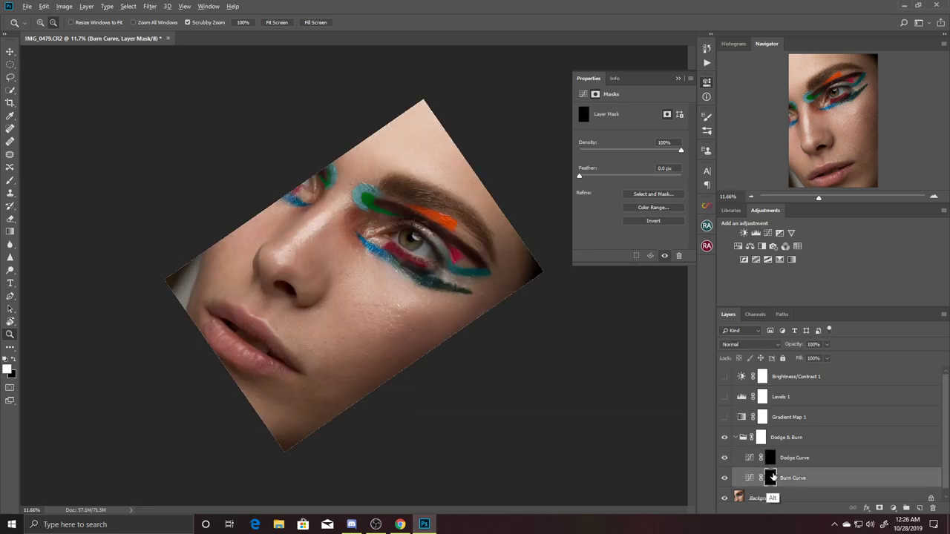
pyautogui.keyDown('alt'); pyautogui.click(771, 479); pyautogui.keyUp('alt')
pyautogui.moveTo(366, 138); pyautogui.dragTo(418, 163)
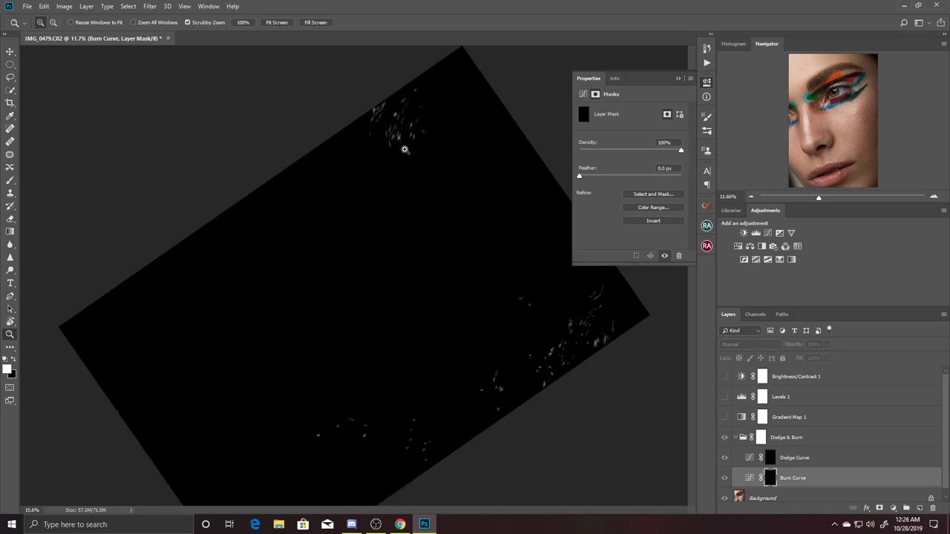
pyautogui.moveTo(511, 262)
pyautogui.mouseDown()
pyautogui.moveTo(288, 374)
pyautogui.moveTo(401, 261)
pyautogui.moveTo(371, 263)
pyautogui.mouseUp()
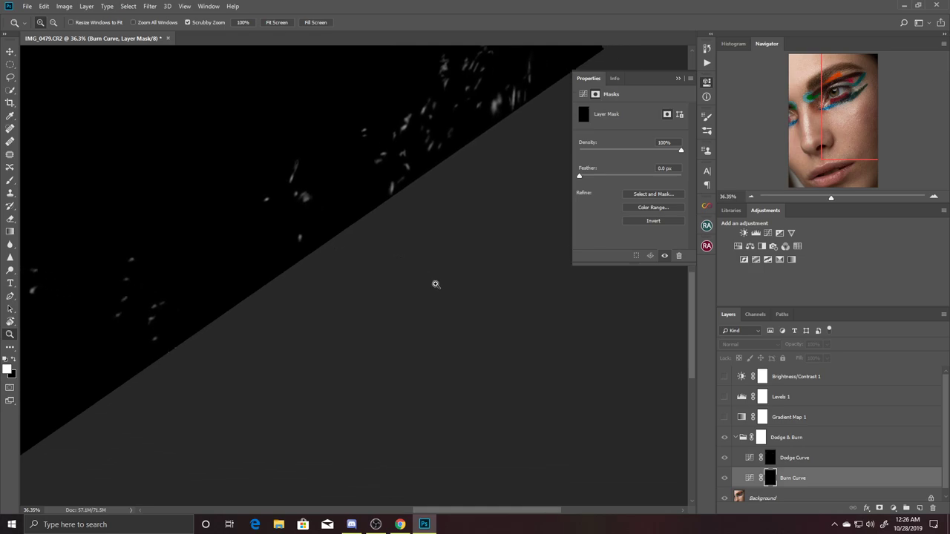
pyautogui.moveTo(435, 282); pyautogui.dragTo(399, 267)
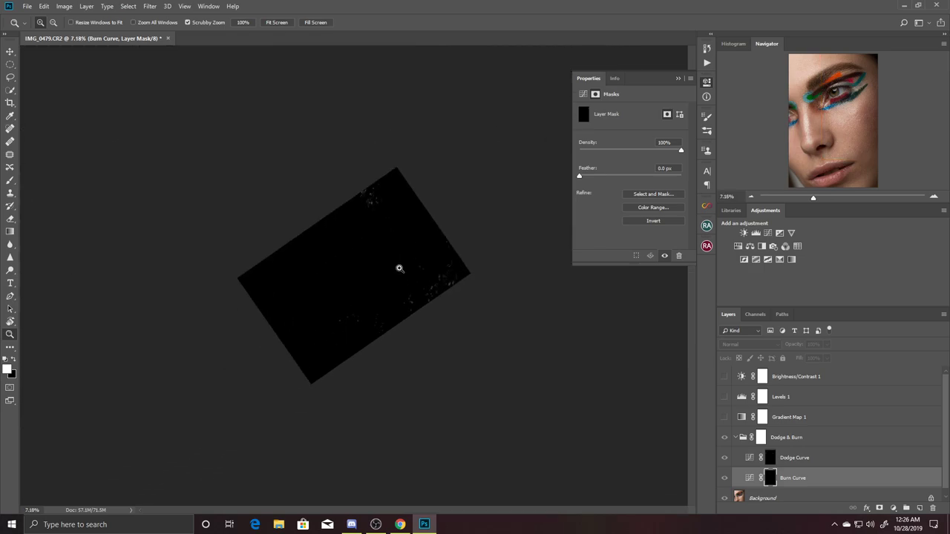
pyautogui.click(767, 458)
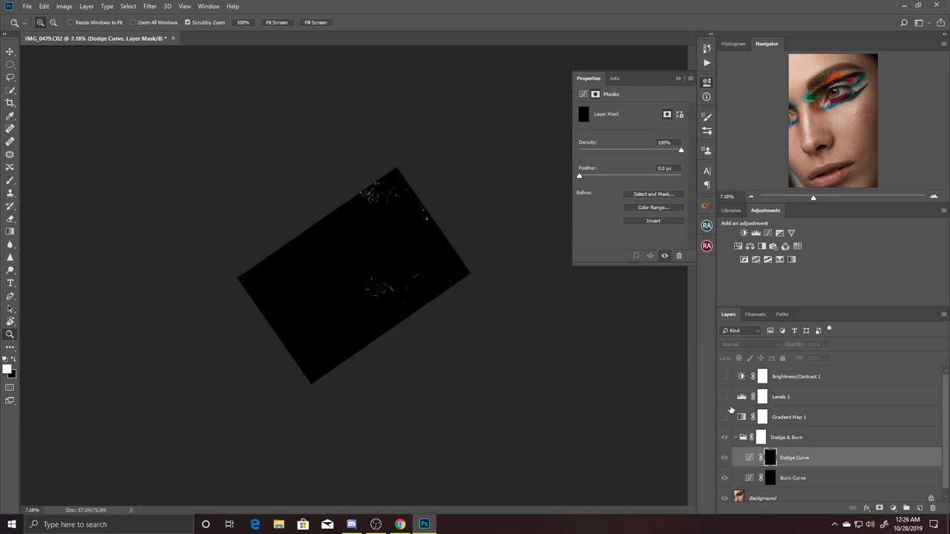
# Re-enable Levels 1 and Gradient Map 1, comparing with and without Brightness/Contrast 1.
pyautogui.click(724, 417)
pyautogui.click(724, 397)
pyautogui.click(724, 376)
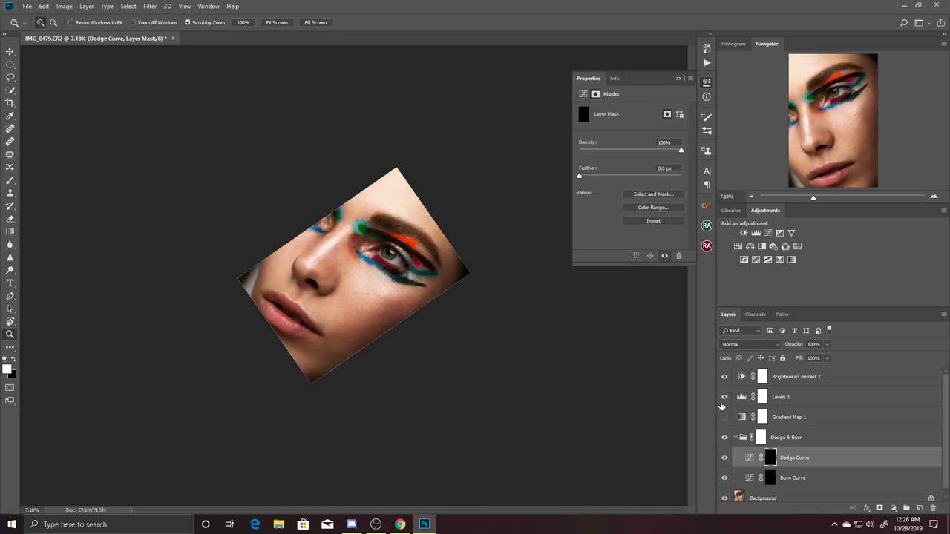
pyautogui.click(724, 376)
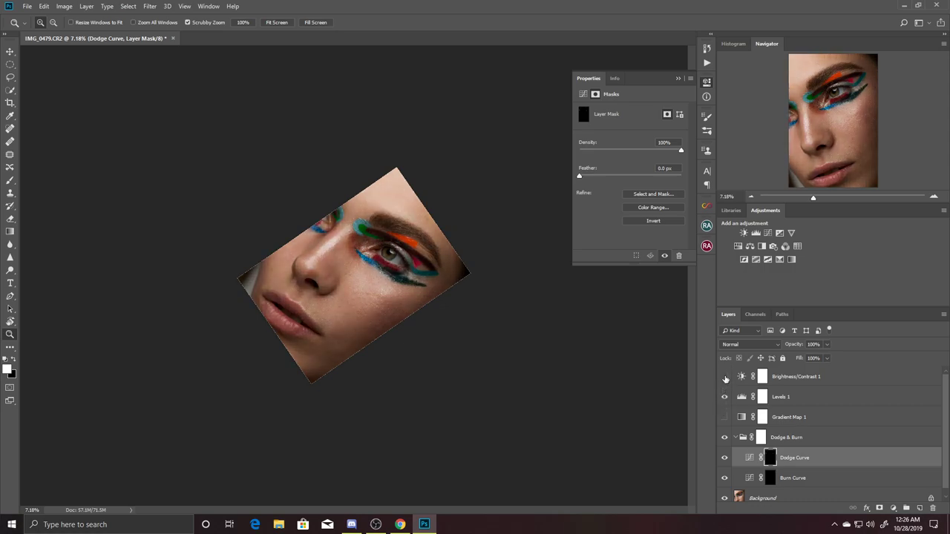
pyautogui.click(724, 376)
pyautogui.click(724, 376)
pyautogui.click(724, 417)
pyautogui.moveTo(324, 233)
pyautogui.mouseDown()
pyautogui.moveTo(425, 406)
pyautogui.moveTo(403, 414)
pyautogui.moveTo(463, 398)
pyautogui.moveTo(464, 379)
pyautogui.mouseUp()
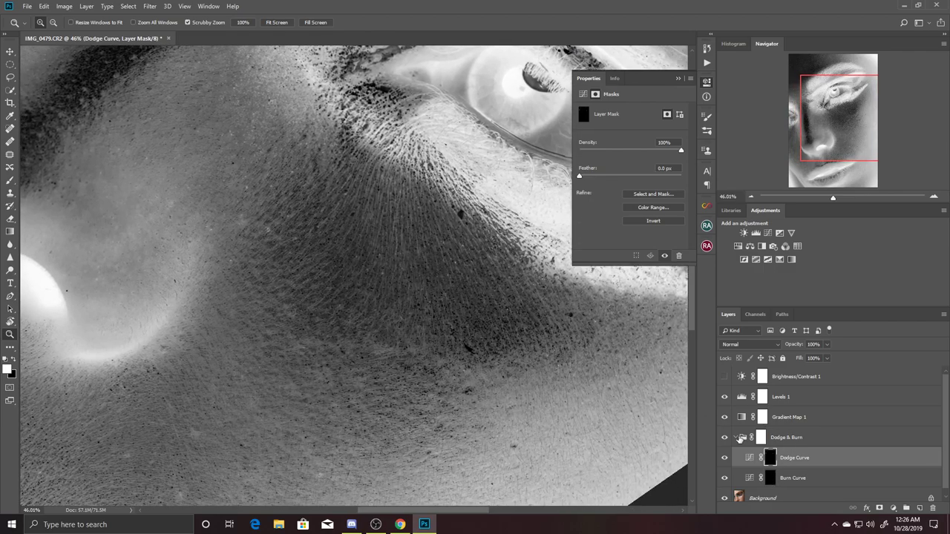
# Pick the brush for the Dodge Curve mask and bring the cheek into view.
pyautogui.click(11, 181)
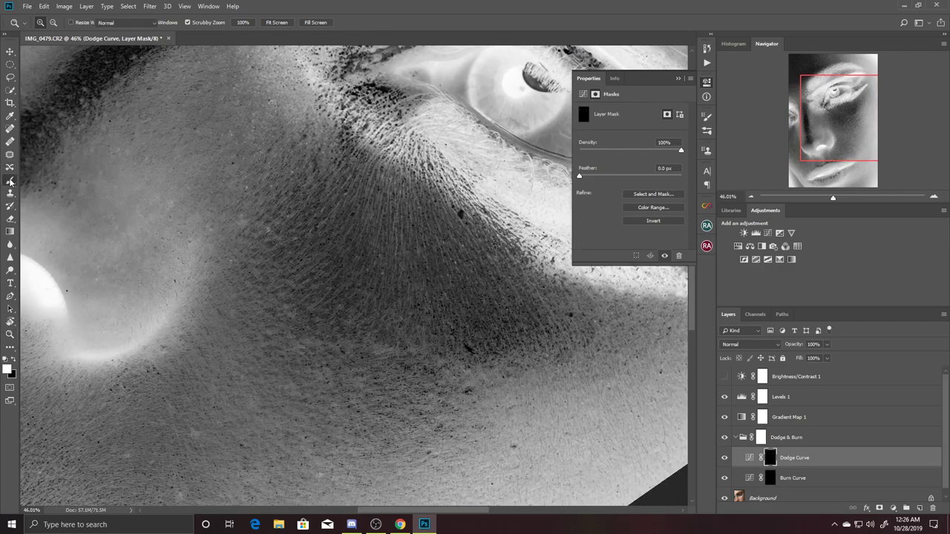
pyautogui.scroll(2, 471, 333)
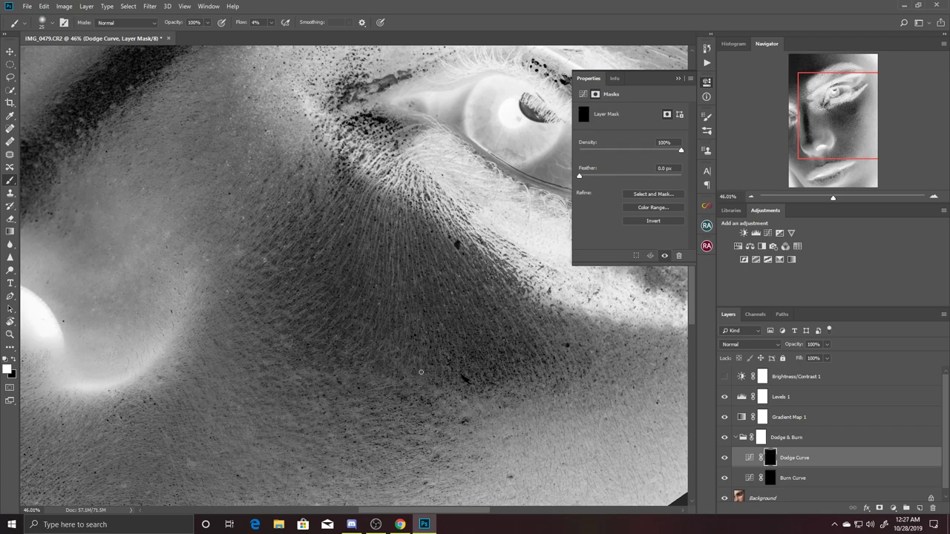
pyautogui.scroll(2, 420, 374)
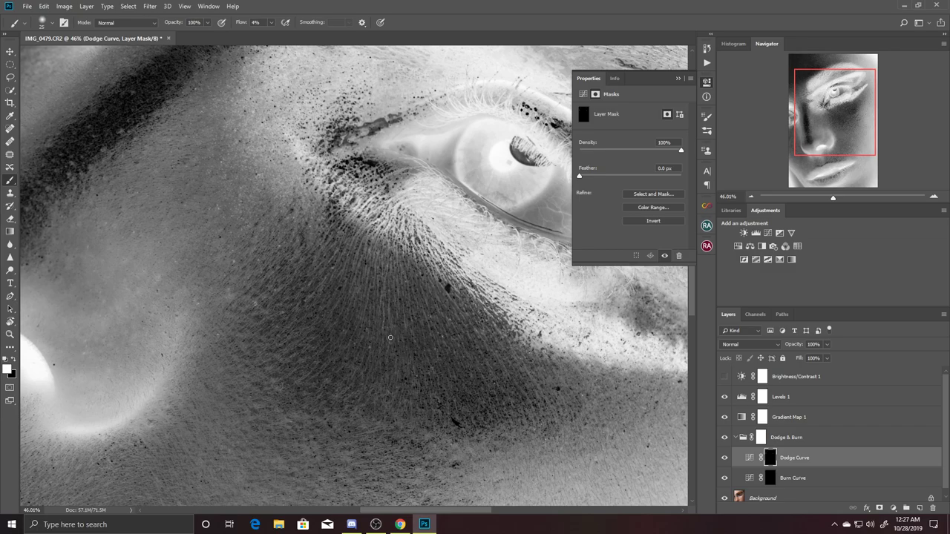
pyautogui.moveTo(374, 297); pyautogui.dragTo(398, 325)
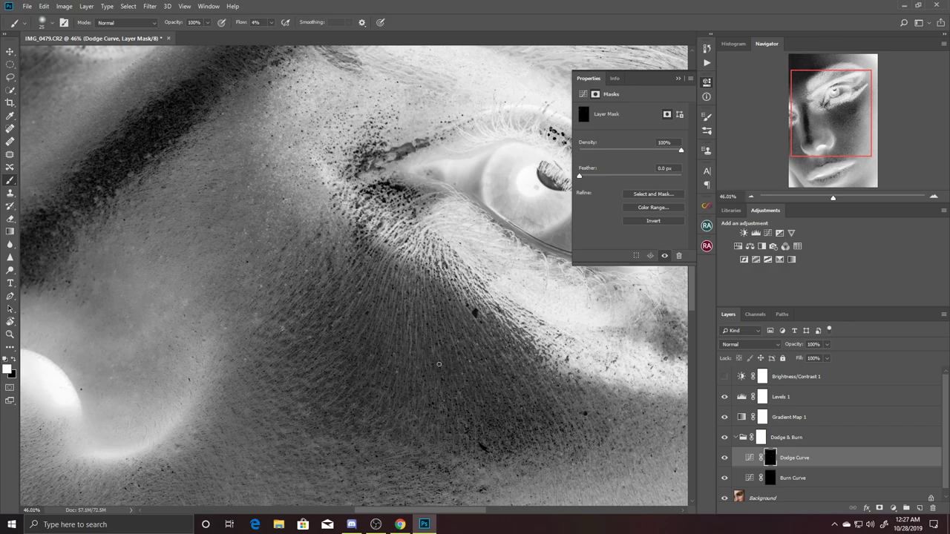
pyautogui.scroll(-1, 530, 354)
pyautogui.hscroll(1, 529, 354)
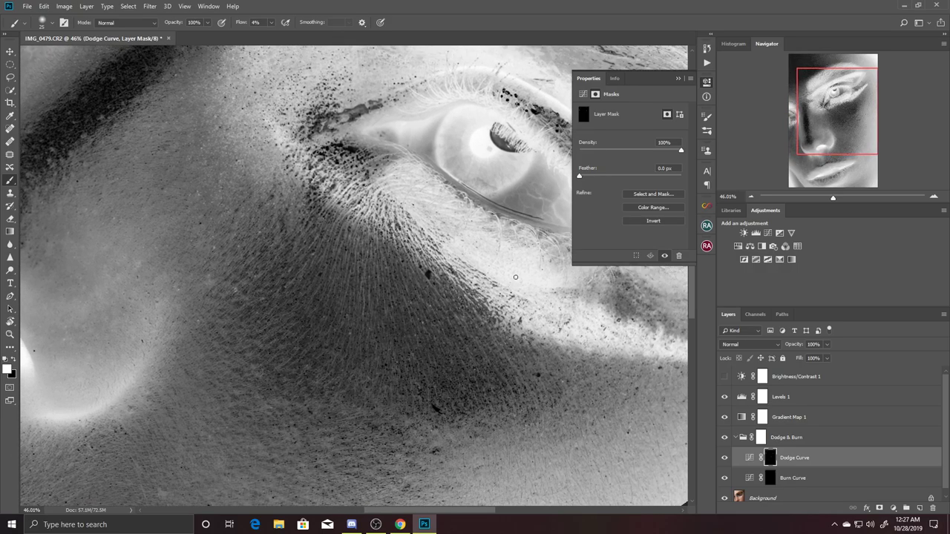
pyautogui.scroll(-1, 490, 327)
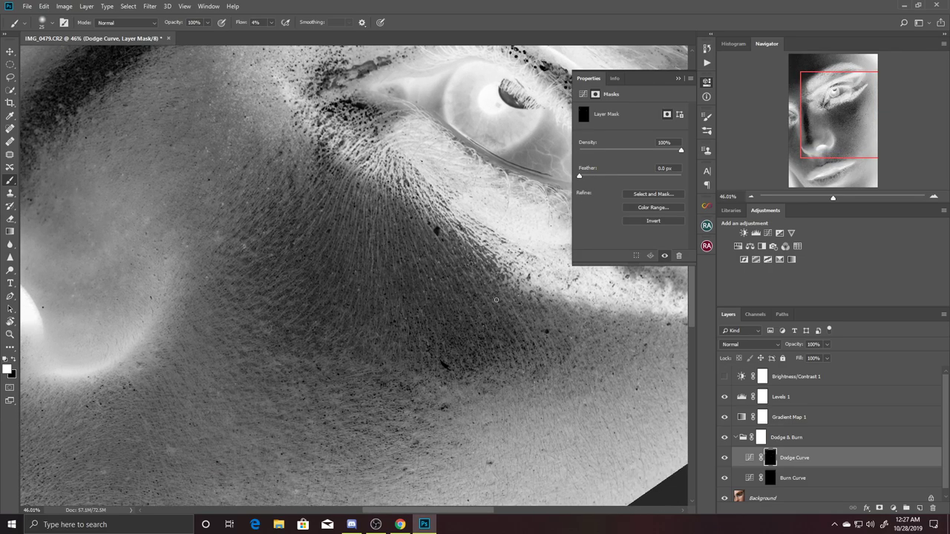
pyautogui.hscroll(-1, 489, 331)
pyautogui.scroll(1, 490, 331)
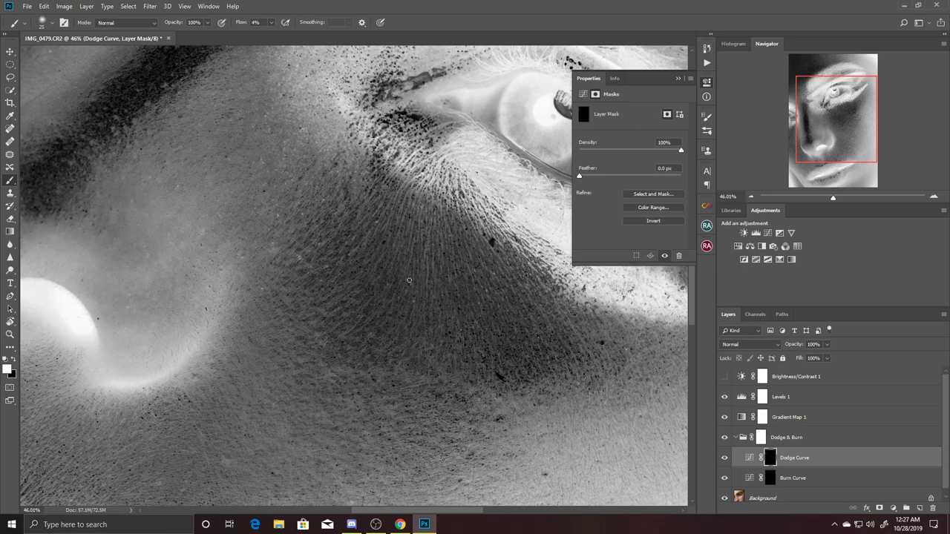
# Pan around the cheek below the eye and make the Burn Curve mask the painting target.
pyautogui.moveTo(407, 286); pyautogui.dragTo(460, 261)
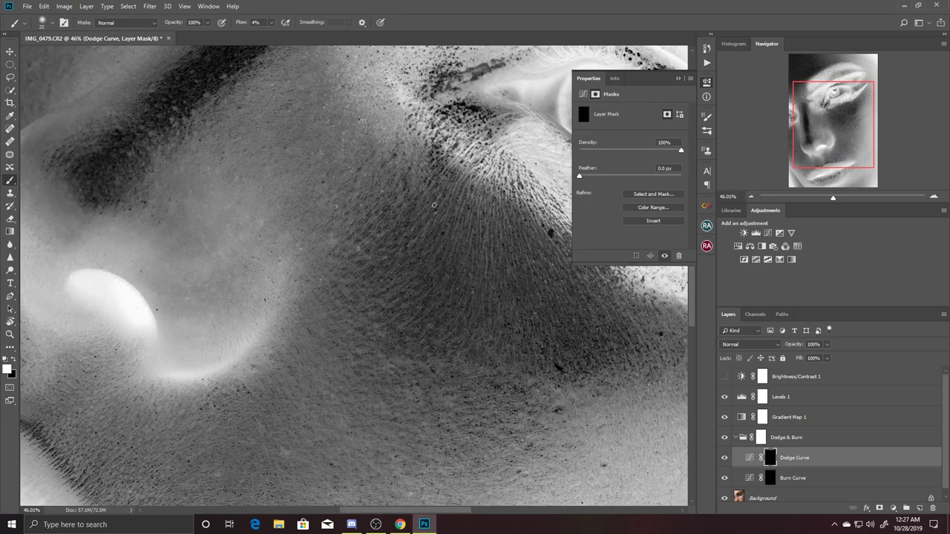
pyautogui.scroll(2, 463, 194)
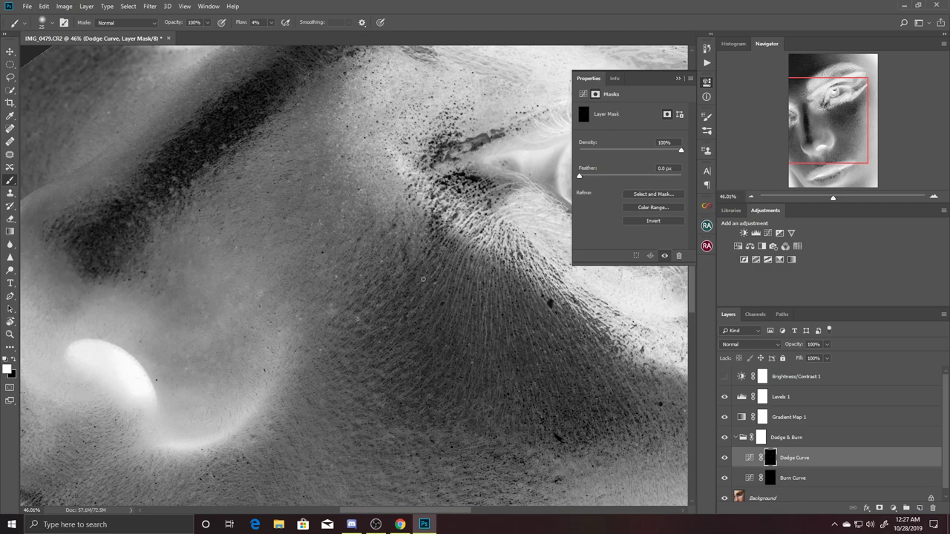
pyautogui.scroll(-2, 458, 285)
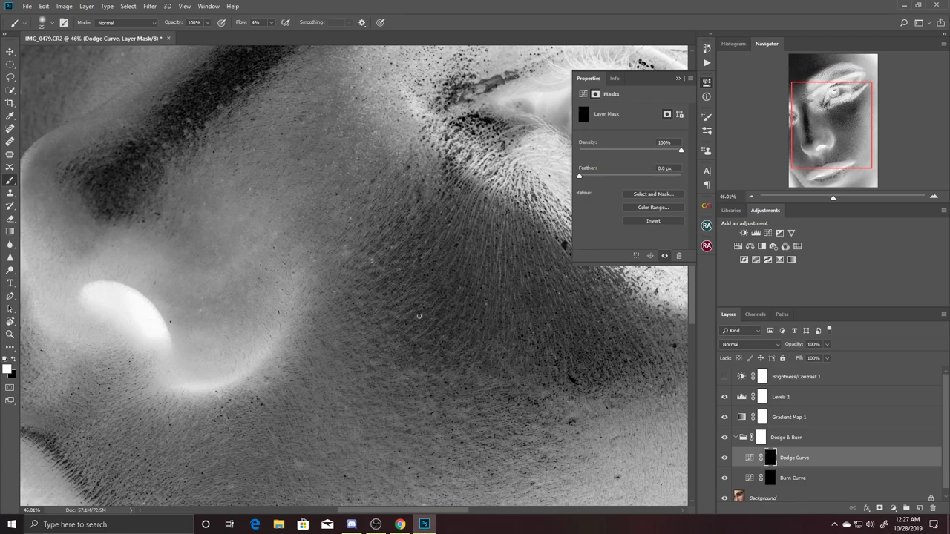
pyautogui.moveTo(488, 329); pyautogui.dragTo(424, 297)
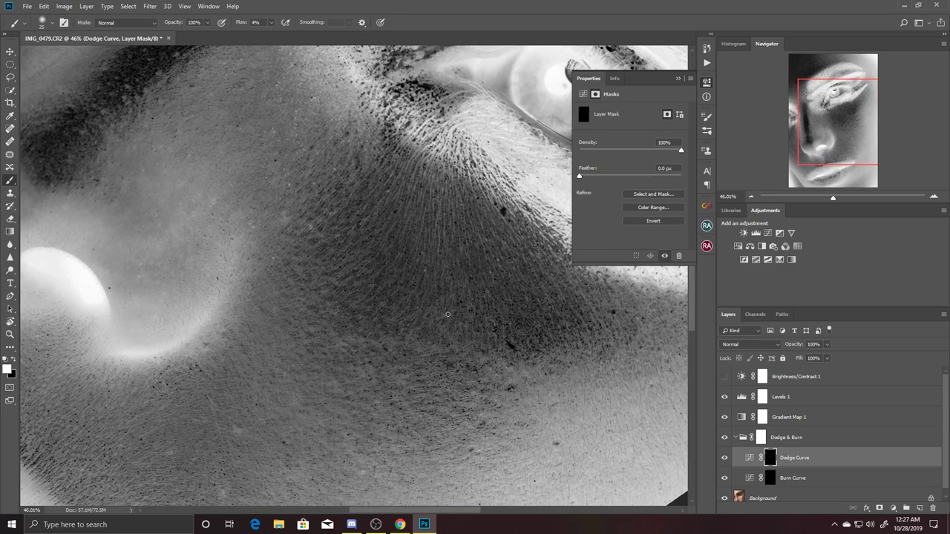
pyautogui.moveTo(468, 252); pyautogui.dragTo(419, 293)
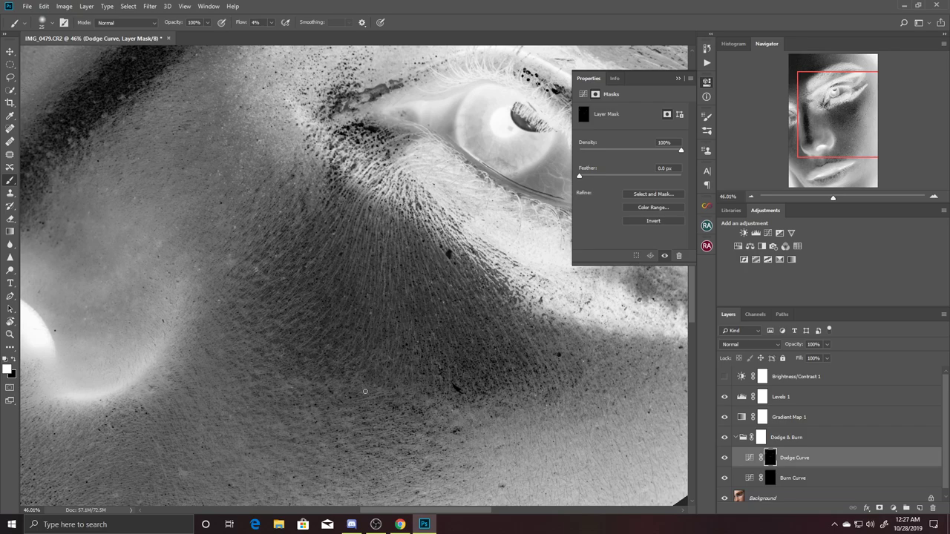
pyautogui.moveTo(439, 397)
pyautogui.mouseDown()
pyautogui.moveTo(475, 318)
pyautogui.moveTo(482, 337)
pyautogui.mouseUp()
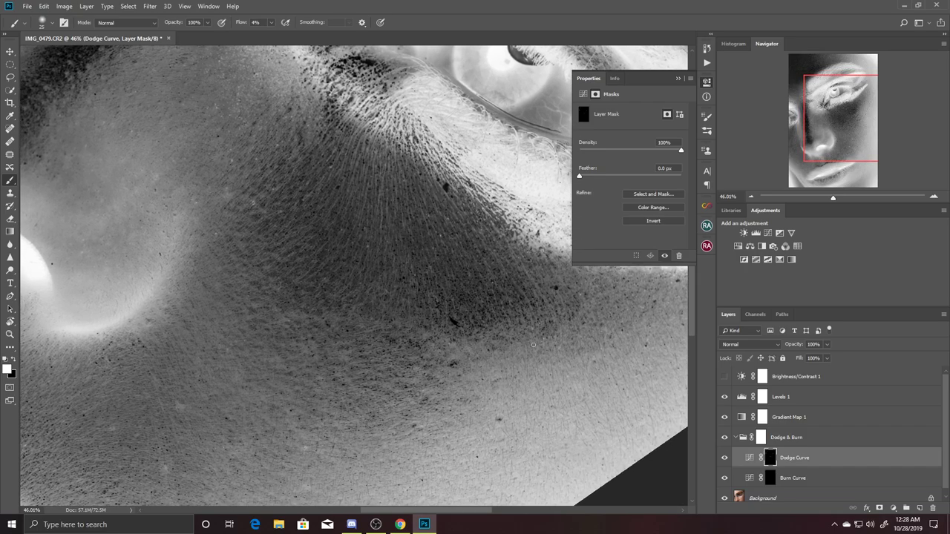
pyautogui.moveTo(559, 333)
pyautogui.mouseDown()
pyautogui.moveTo(508, 315)
pyautogui.moveTo(527, 272)
pyautogui.moveTo(522, 312)
pyautogui.moveTo(412, 318)
pyautogui.moveTo(468, 312)
pyautogui.moveTo(487, 381)
pyautogui.moveTo(403, 337)
pyautogui.moveTo(418, 333)
pyautogui.mouseUp()
pyautogui.click(768, 481)
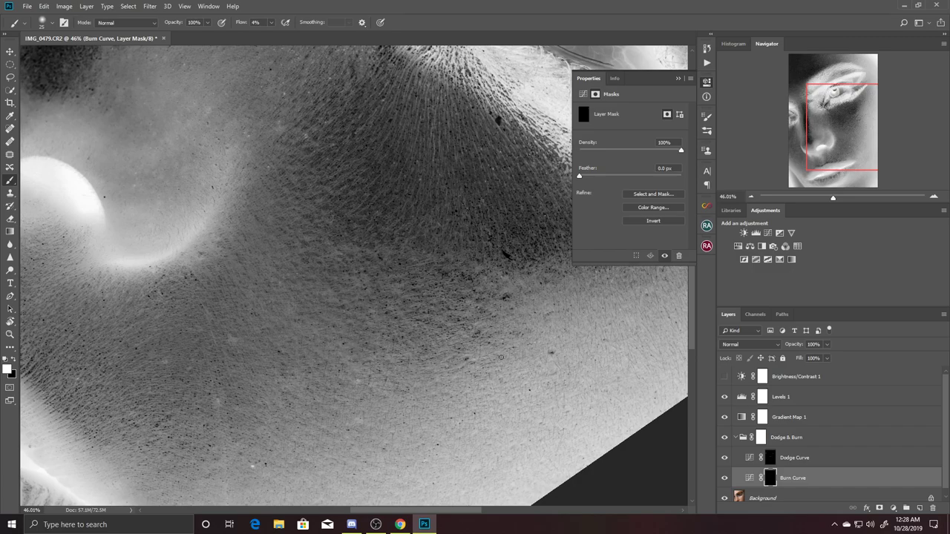
# Burn down bright patches on the lower and upper cheek with the 4% flow brush.
pyautogui.moveTo(509, 360)
pyautogui.mouseDown()
pyautogui.moveTo(482, 324)
pyautogui.moveTo(527, 273)
pyautogui.mouseUp()
pyautogui.moveTo(430, 311); pyautogui.dragTo(485, 267)
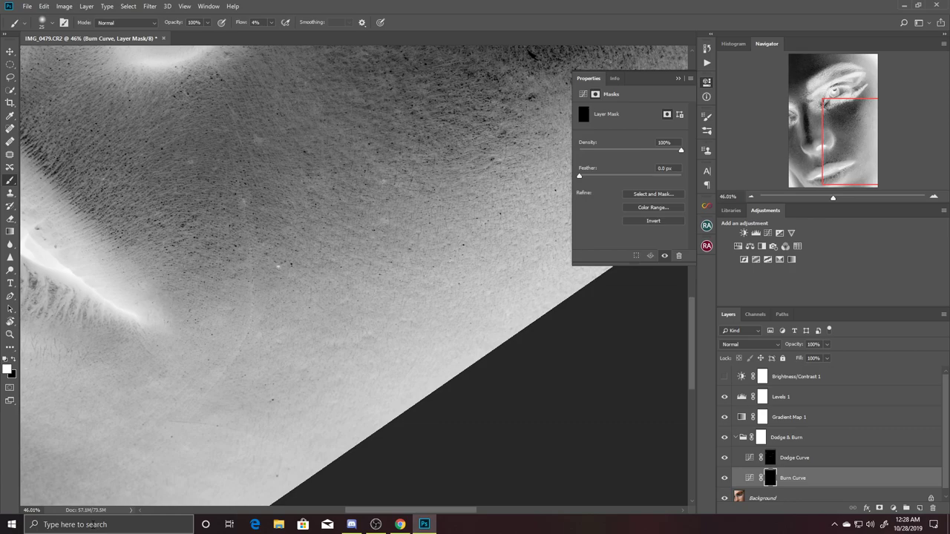
pyautogui.moveTo(403, 290); pyautogui.dragTo(363, 303)
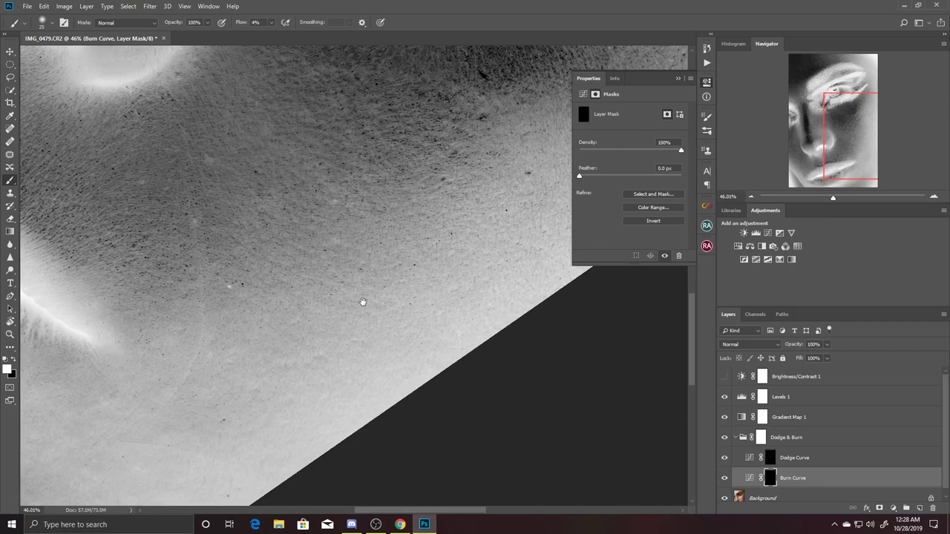
pyautogui.moveTo(413, 282)
pyautogui.mouseDown()
pyautogui.moveTo(416, 333)
pyautogui.moveTo(426, 274)
pyautogui.moveTo(368, 314)
pyautogui.mouseUp()
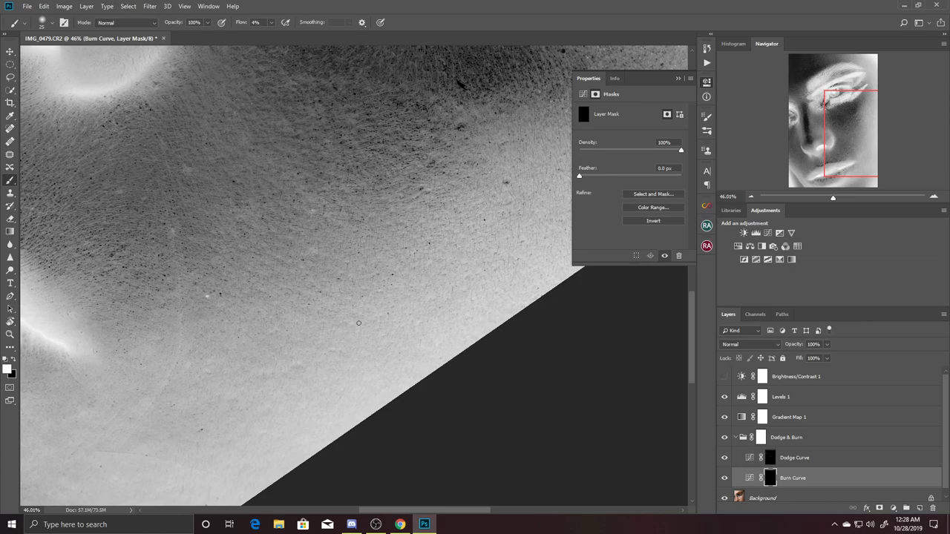
pyautogui.moveTo(436, 288); pyautogui.dragTo(469, 330)
pyautogui.moveTo(332, 324); pyautogui.dragTo(377, 290)
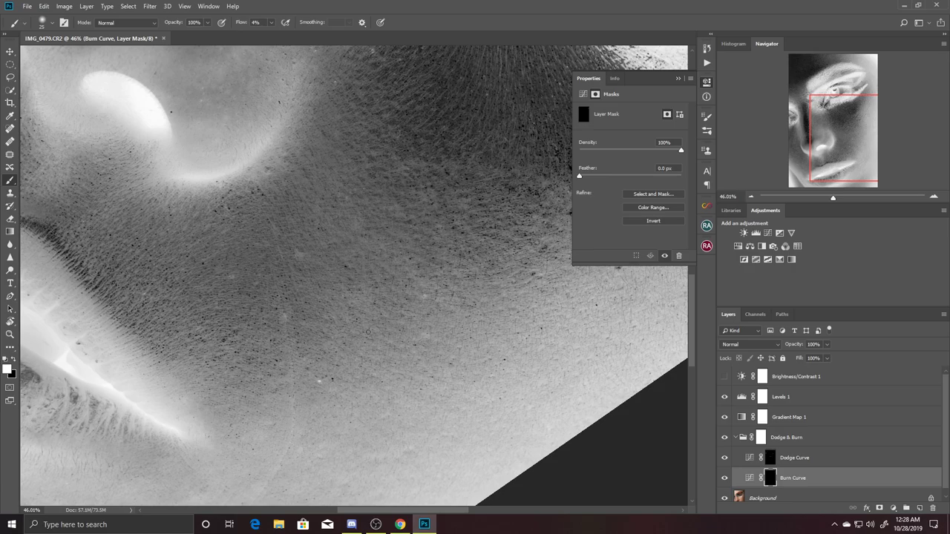
pyautogui.moveTo(424, 346)
pyautogui.mouseDown()
pyautogui.moveTo(447, 346)
pyautogui.moveTo(416, 333)
pyautogui.mouseUp()
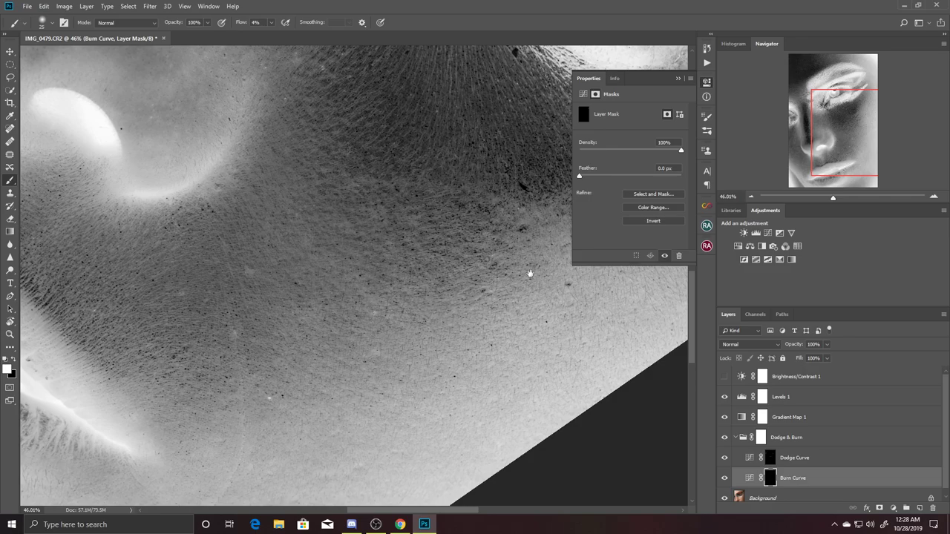
pyautogui.moveTo(527, 273); pyautogui.dragTo(449, 255)
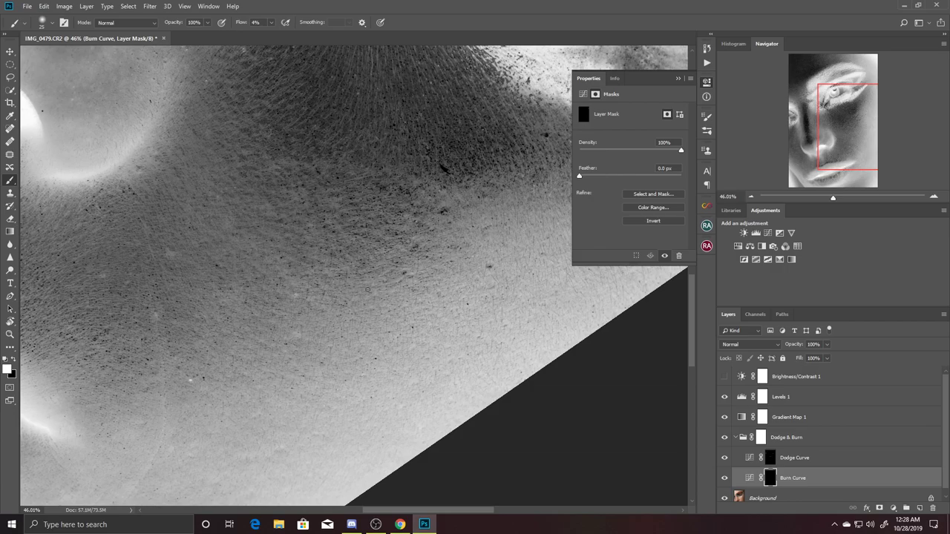
# Continue burning light spots under the eye and across the lower cheek.
pyautogui.scroll(3, 378, 290)
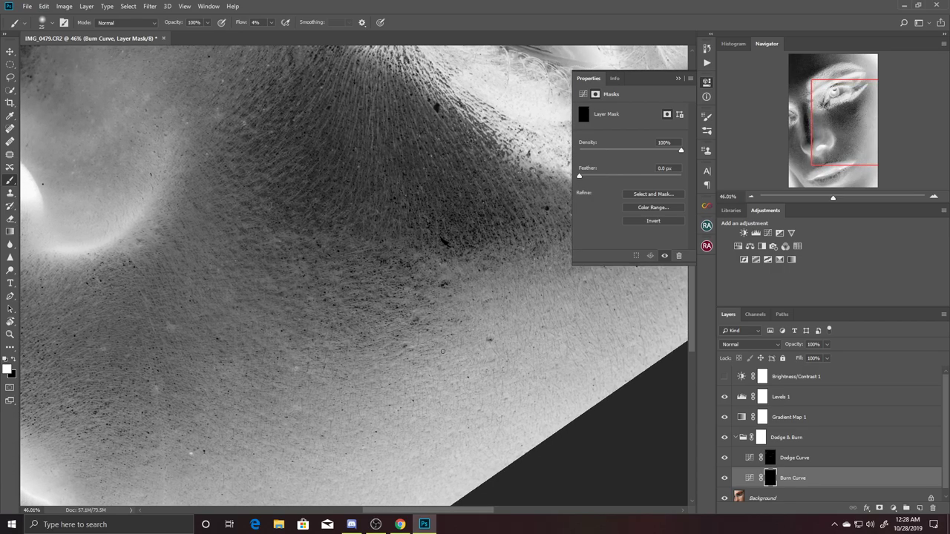
pyautogui.moveTo(513, 334)
pyautogui.mouseDown()
pyautogui.moveTo(455, 259)
pyautogui.moveTo(433, 308)
pyautogui.mouseUp()
pyautogui.moveTo(309, 281)
pyautogui.mouseDown()
pyautogui.moveTo(439, 255)
pyautogui.moveTo(383, 293)
pyautogui.moveTo(394, 272)
pyautogui.moveTo(402, 330)
pyautogui.moveTo(423, 328)
pyautogui.moveTo(463, 274)
pyautogui.moveTo(445, 313)
pyautogui.mouseUp()
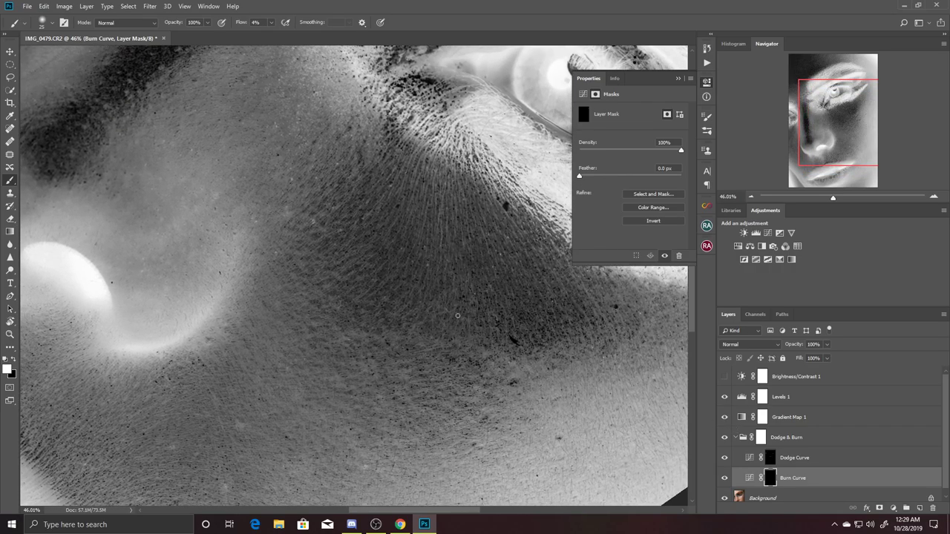
pyautogui.moveTo(481, 278); pyautogui.dragTo(470, 316)
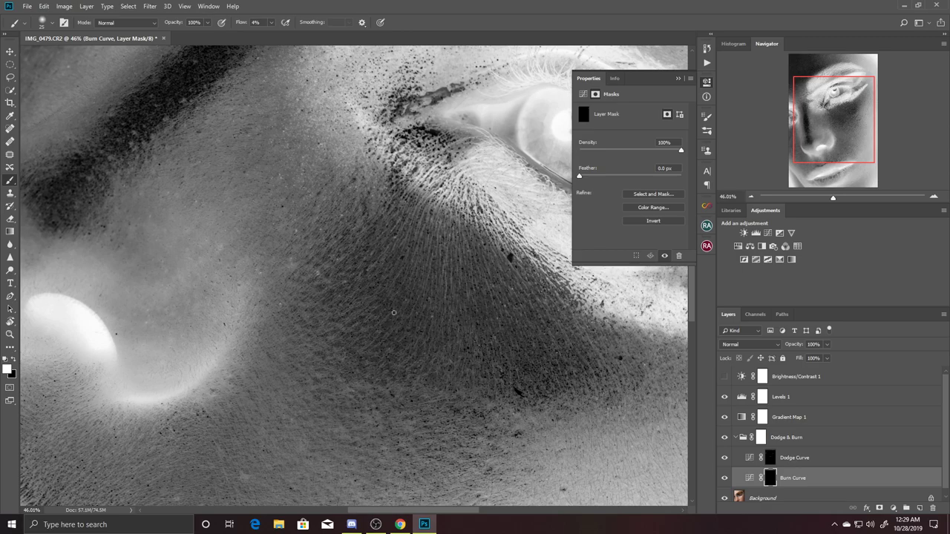
pyautogui.moveTo(513, 317); pyautogui.dragTo(404, 239)
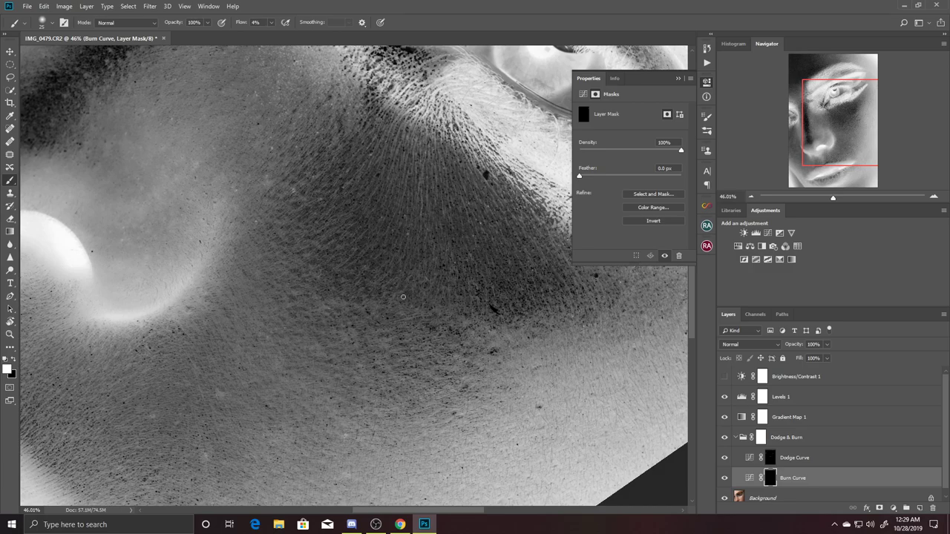
pyautogui.scroll(2, 400, 298)
pyautogui.scroll(2, 453, 280)
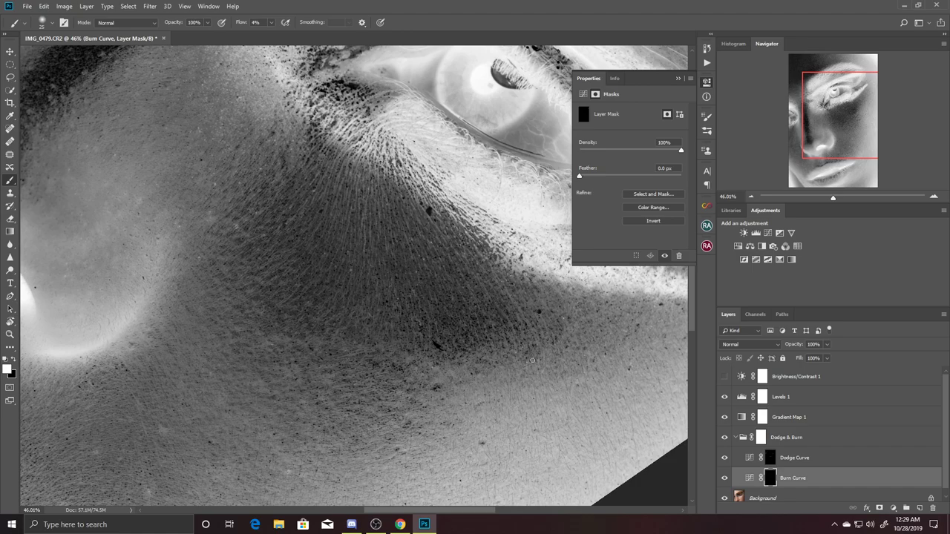
pyautogui.hscroll(3, 534, 360)
pyautogui.scroll(1, 505, 355)
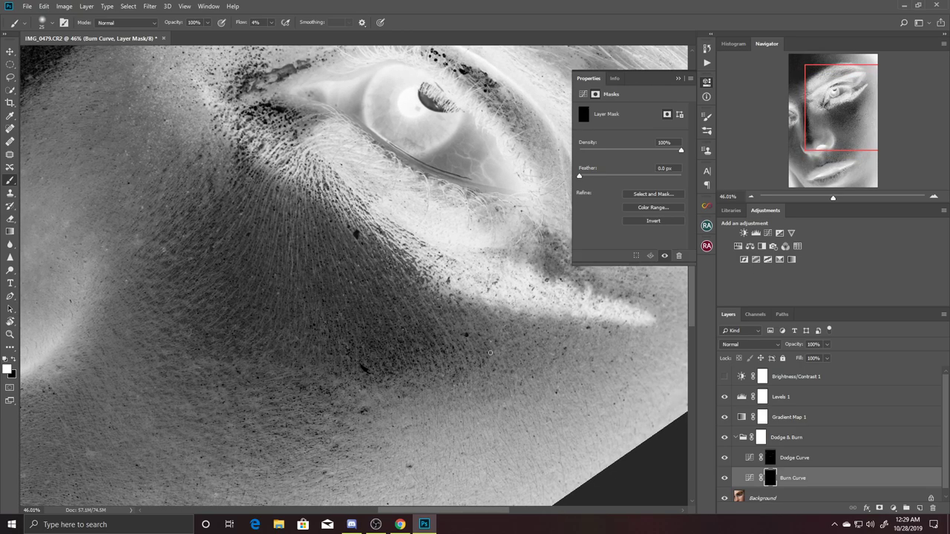
pyautogui.hscroll(3, 558, 356)
pyautogui.scroll(-1, 559, 356)
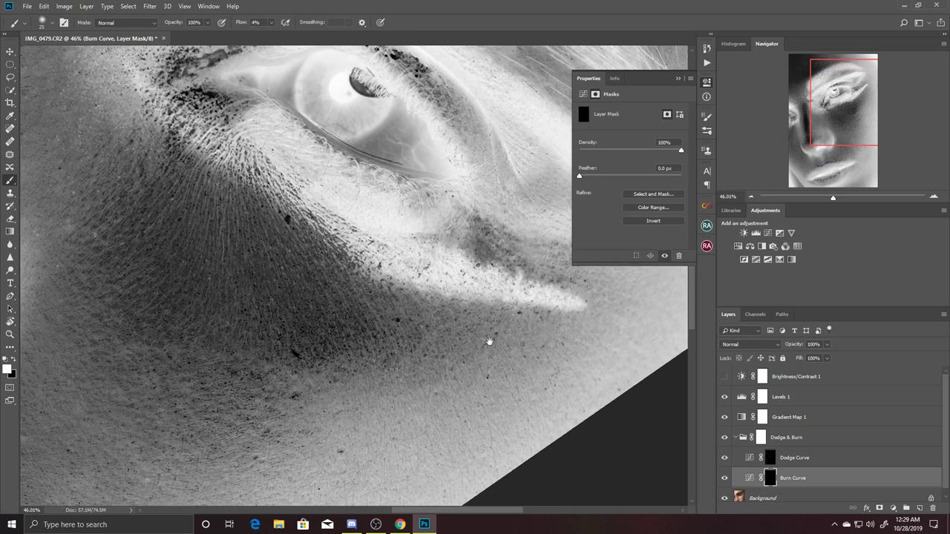
# Switch to the Dodge Curve mask and brighten dark patches around the eye and brow.
pyautogui.click(770, 457)
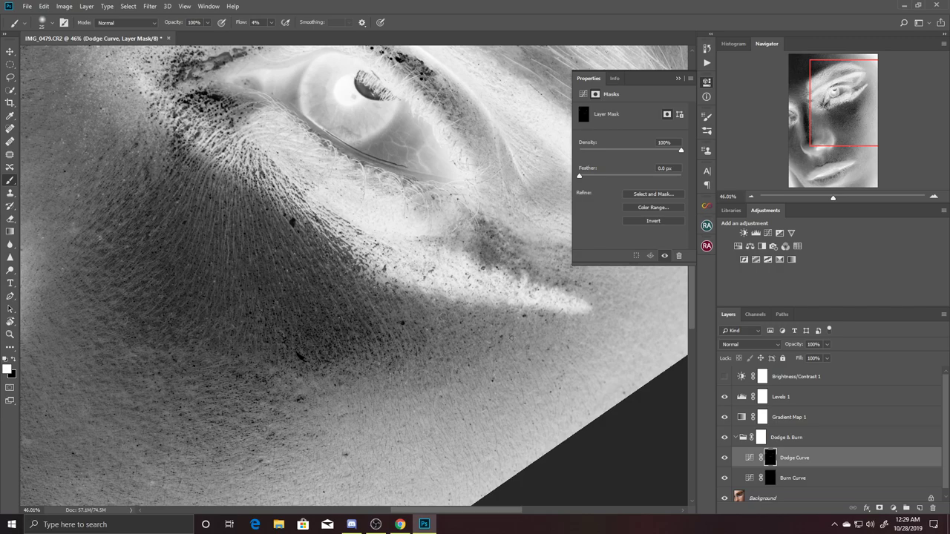
pyautogui.scroll(2, 534, 305)
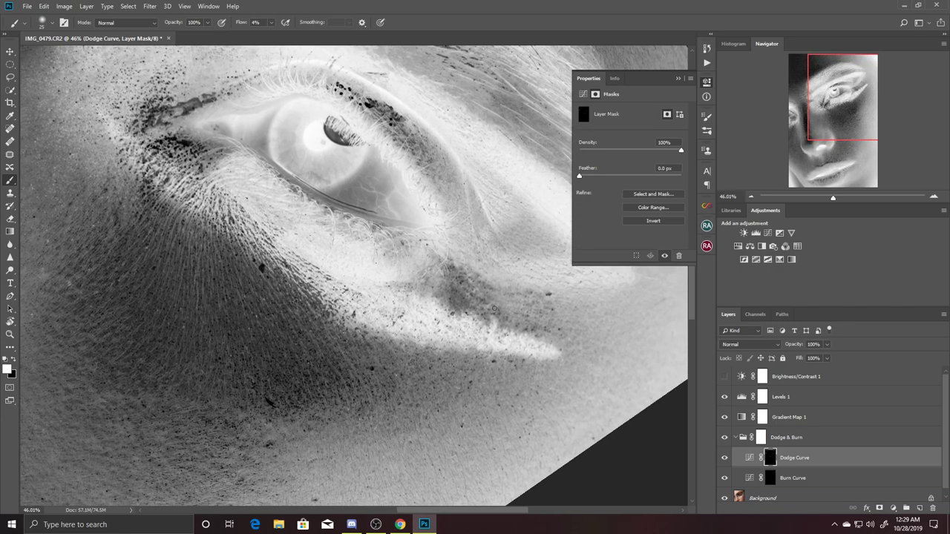
pyautogui.hscroll(2, 521, 316)
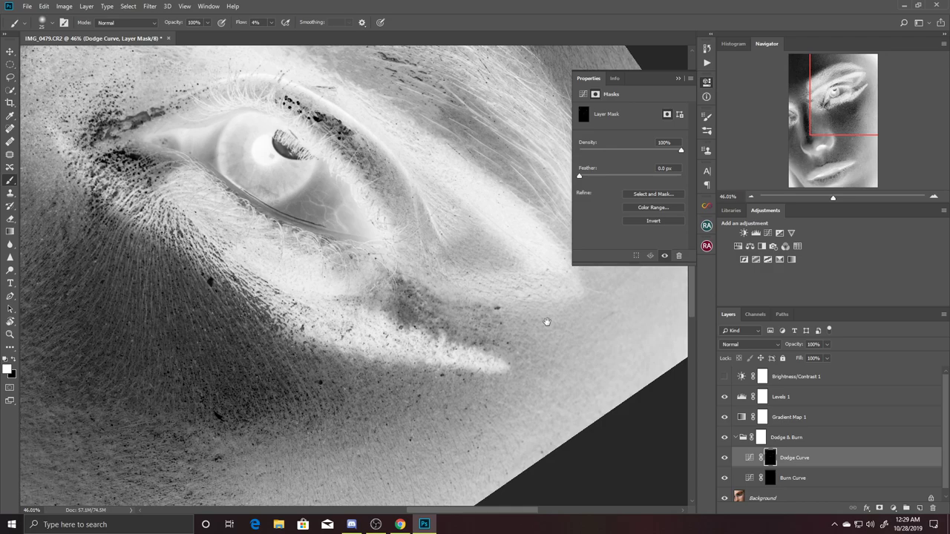
pyautogui.moveTo(544, 322); pyautogui.dragTo(508, 346)
pyautogui.moveTo(434, 231); pyautogui.dragTo(520, 324)
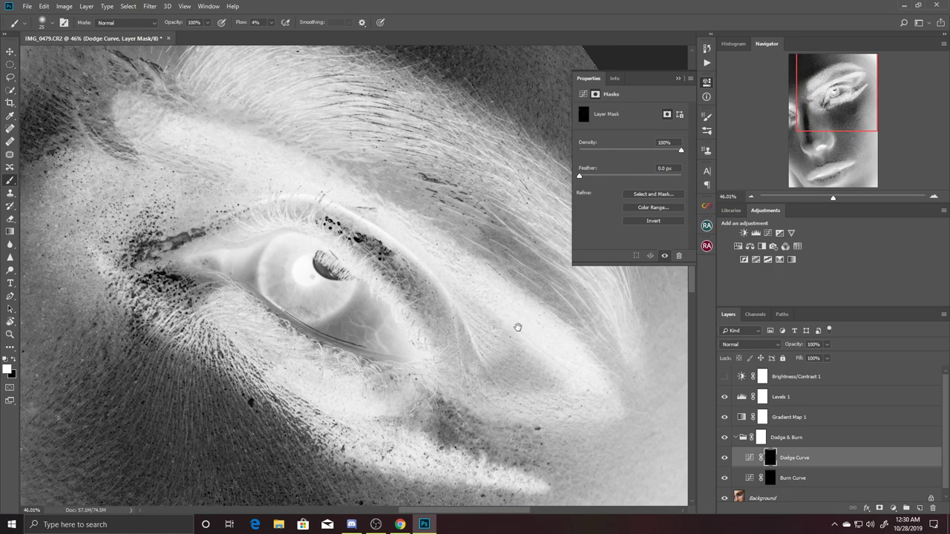
pyautogui.moveTo(272, 233); pyautogui.dragTo(438, 272)
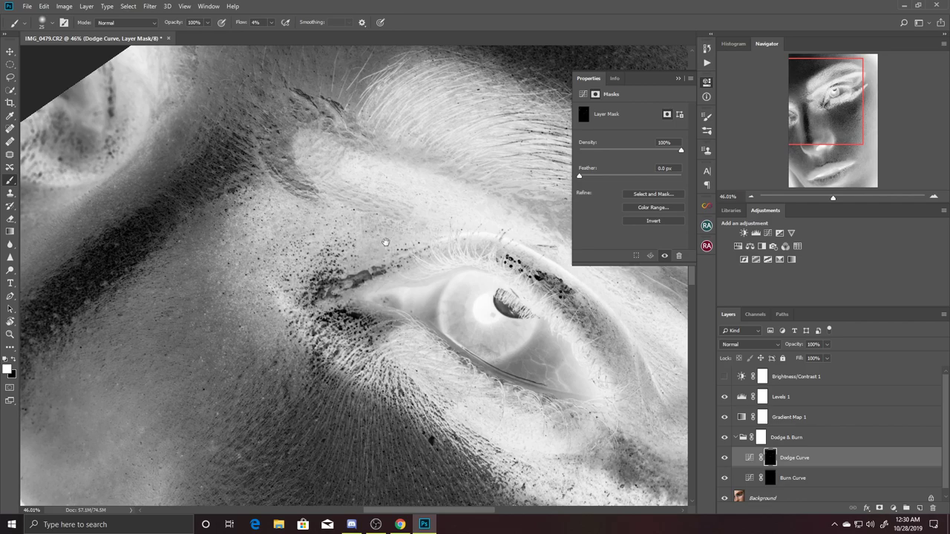
pyautogui.moveTo(364, 219); pyautogui.dragTo(385, 267)
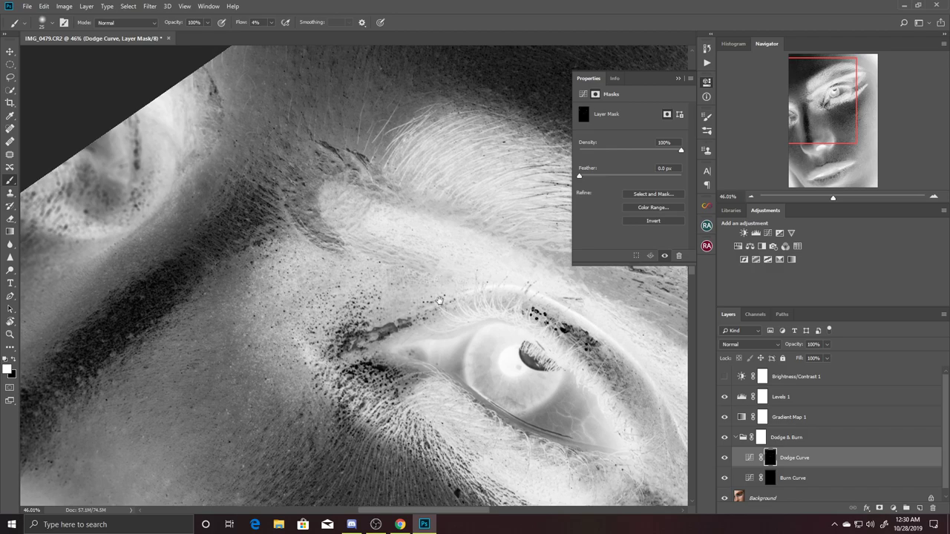
# Dodge dark patches along the nose bridge and inner eye corner.
pyautogui.moveTo(438, 277); pyautogui.dragTo(460, 237)
pyautogui.moveTo(416, 290); pyautogui.dragTo(445, 237)
pyautogui.moveTo(356, 267)
pyautogui.mouseDown()
pyautogui.moveTo(369, 213)
pyautogui.moveTo(409, 238)
pyautogui.mouseUp()
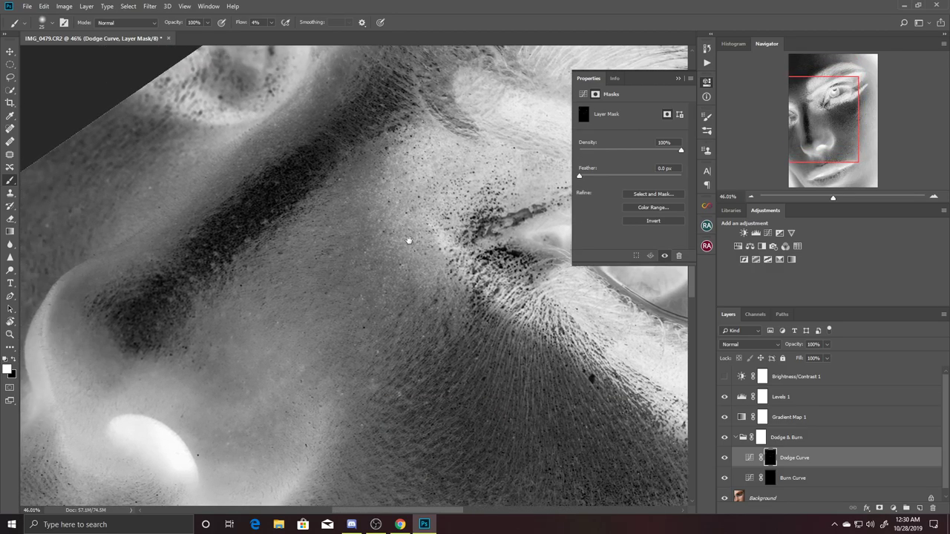
pyautogui.moveTo(422, 290)
pyautogui.mouseDown()
pyautogui.moveTo(488, 290)
pyautogui.moveTo(503, 332)
pyautogui.moveTo(452, 325)
pyautogui.mouseUp()
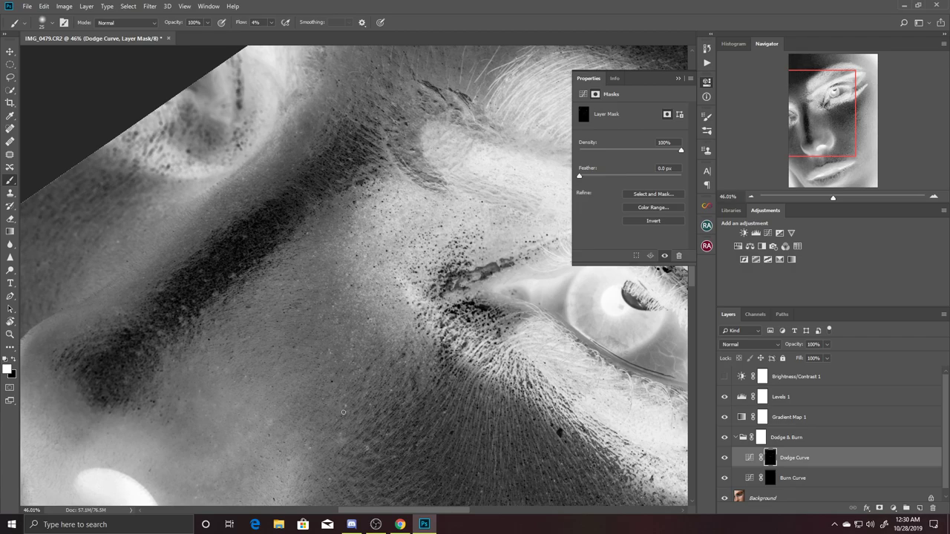
pyautogui.scroll(-2, 340, 416)
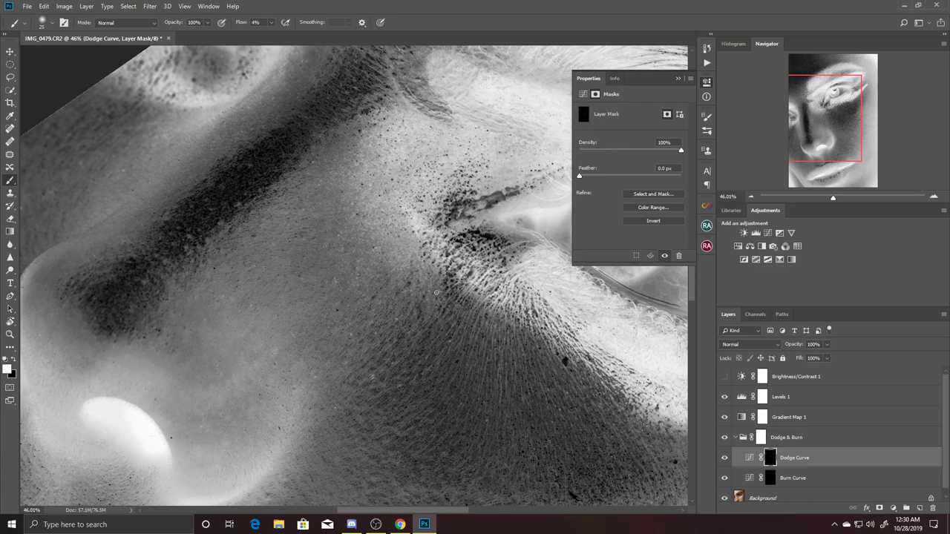
# Dodge darker patches on the mid and lower cheek with the 4% flow soft brush.
pyautogui.moveTo(459, 334)
pyautogui.mouseDown()
pyautogui.moveTo(449, 275)
pyautogui.moveTo(427, 246)
pyautogui.mouseUp()
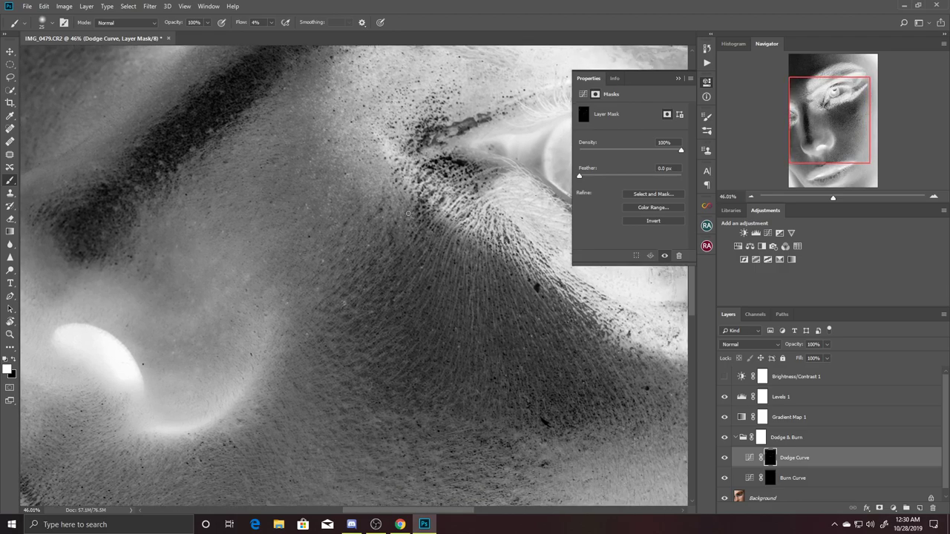
pyautogui.moveTo(411, 321); pyautogui.dragTo(408, 257)
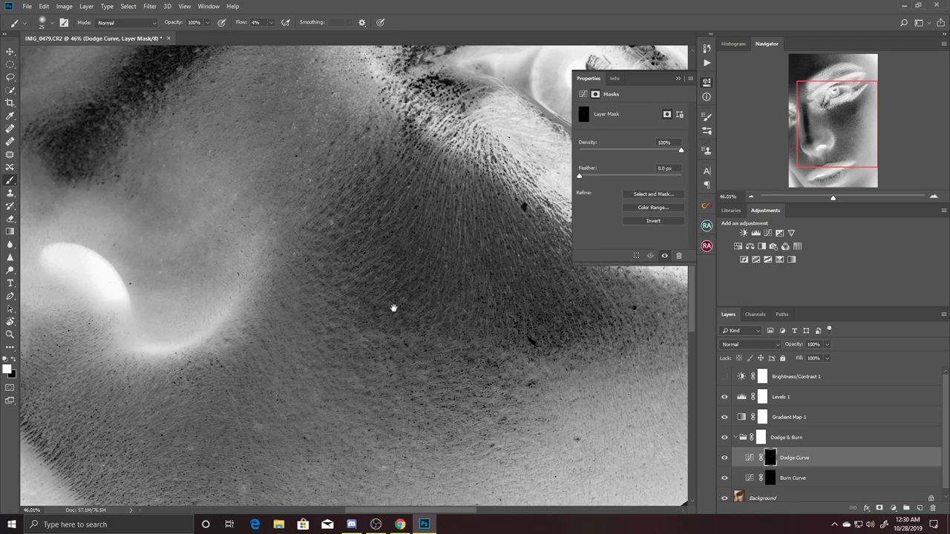
pyautogui.moveTo(399, 306); pyautogui.dragTo(418, 248)
pyautogui.moveTo(399, 334); pyautogui.dragTo(424, 274)
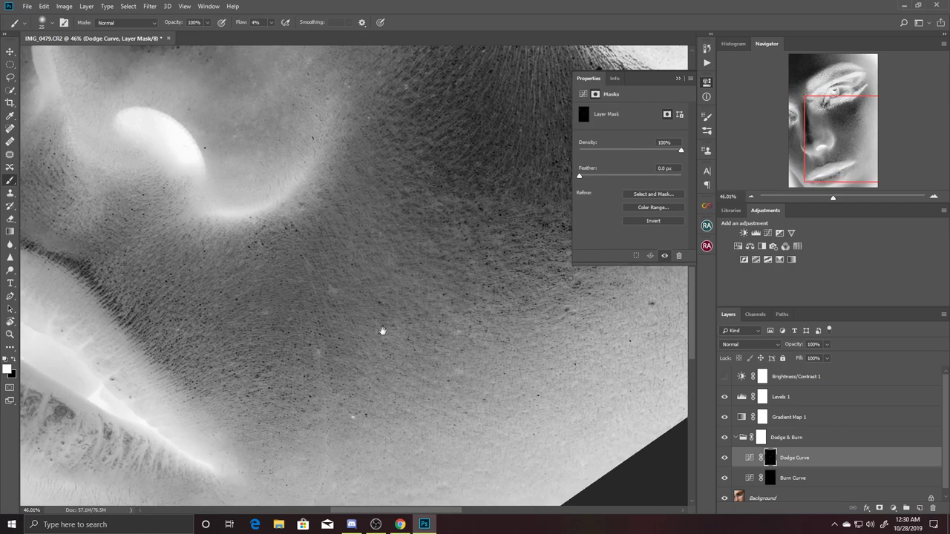
pyautogui.moveTo(381, 331); pyautogui.dragTo(405, 312)
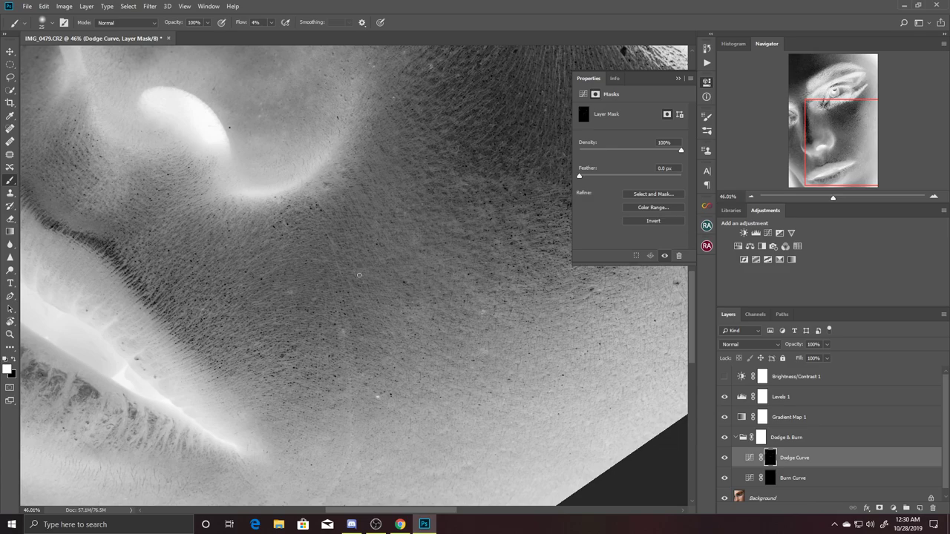
pyautogui.scroll(-1, 509, 314)
pyautogui.scroll(-1, 446, 297)
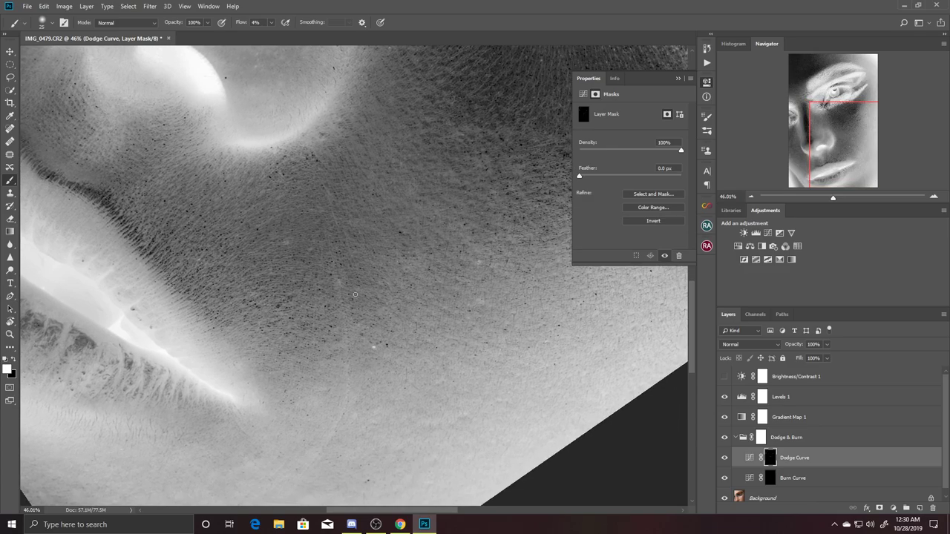
pyautogui.scroll(1, 386, 297)
pyautogui.hscroll(-1, 386, 297)
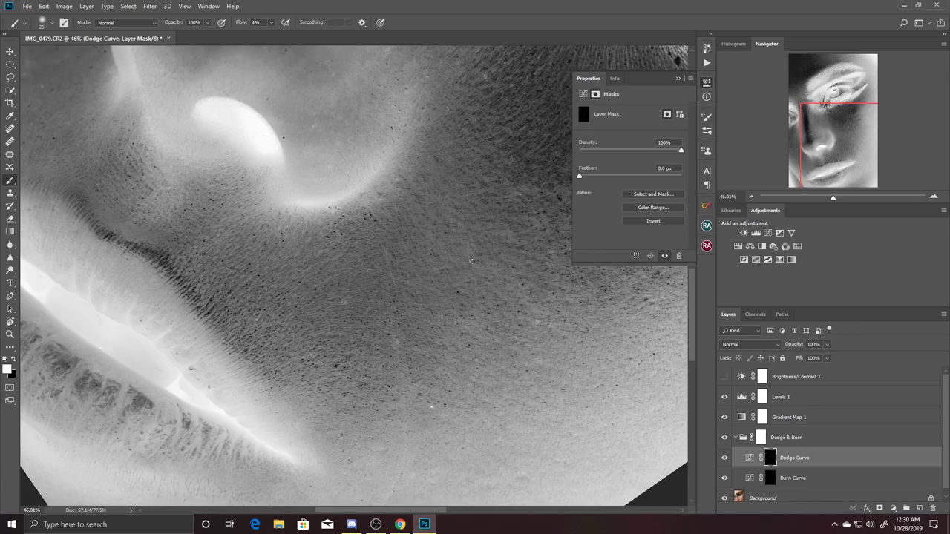
# Even out the cheek near the lips and upper cheek with more dodge strokes.
pyautogui.moveTo(511, 255); pyautogui.dragTo(480, 300)
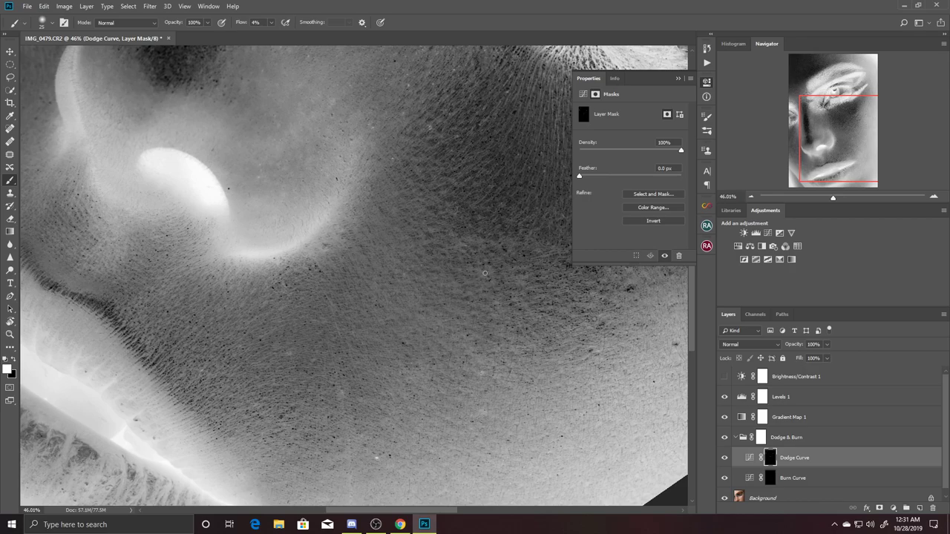
pyautogui.press('space')
pyautogui.moveTo(542, 280); pyautogui.dragTo(478, 268)
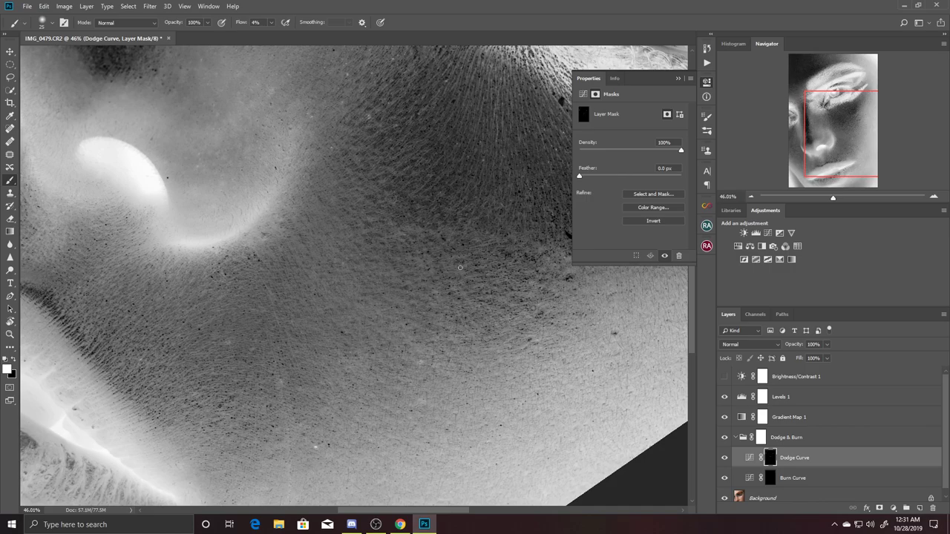
pyautogui.moveTo(484, 277); pyautogui.dragTo(479, 319)
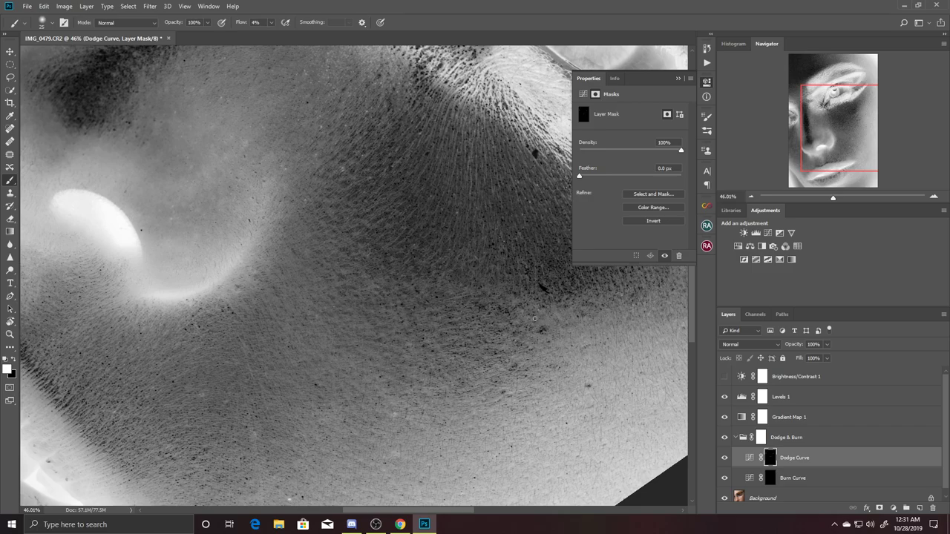
pyautogui.moveTo(564, 343); pyautogui.dragTo(528, 295)
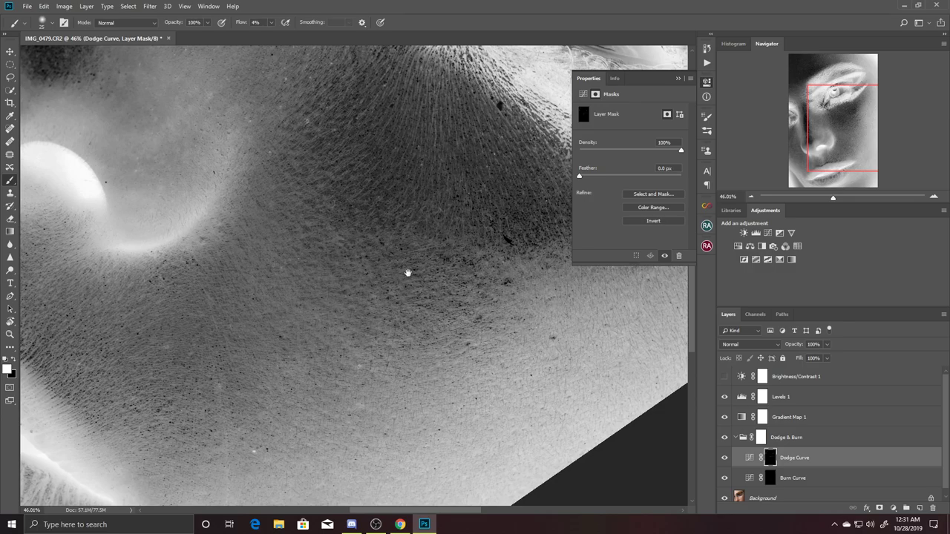
pyautogui.moveTo(408, 273); pyautogui.dragTo(465, 259)
# Rotate the canvas view, then resume dodging uneven patches on the cheek.
pyautogui.press('r')
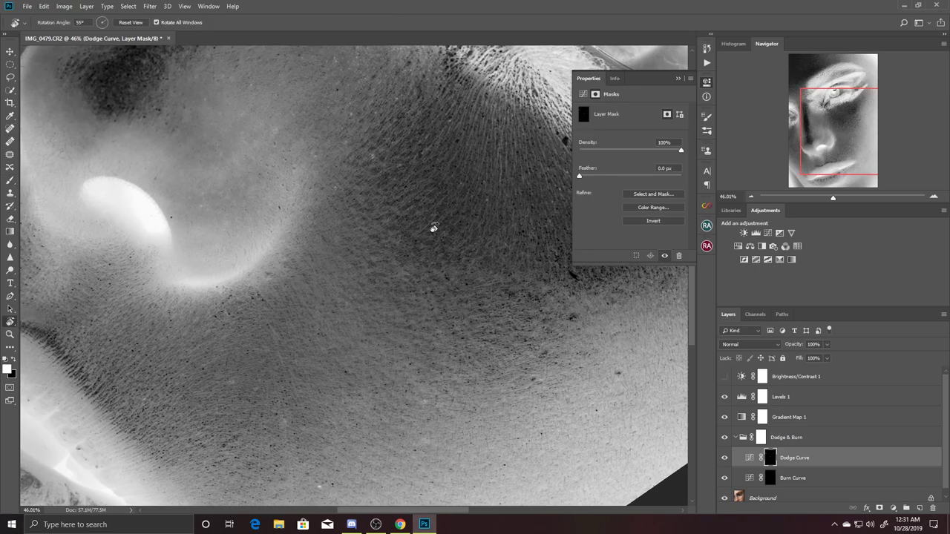
pyautogui.moveTo(435, 219); pyautogui.dragTo(323, 317)
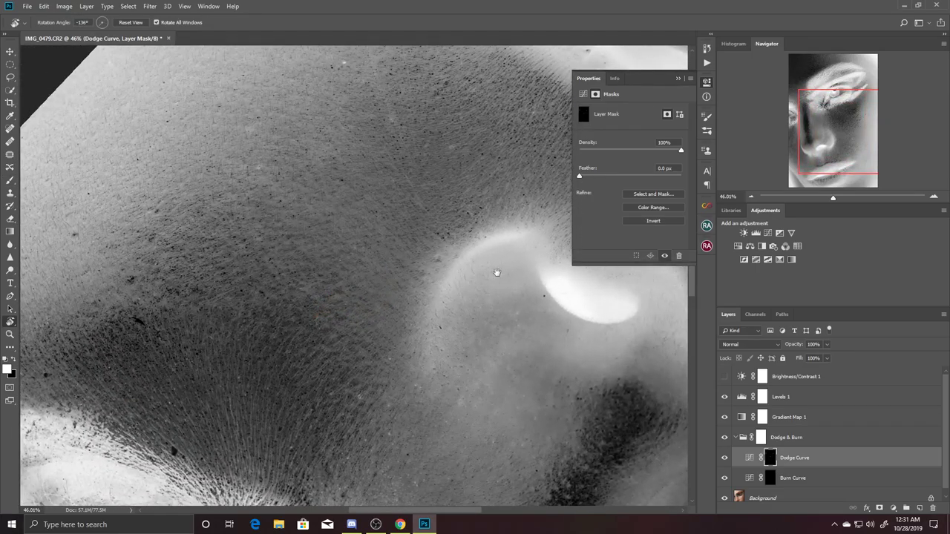
pyautogui.scroll(3, 512, 280)
pyautogui.press('b')
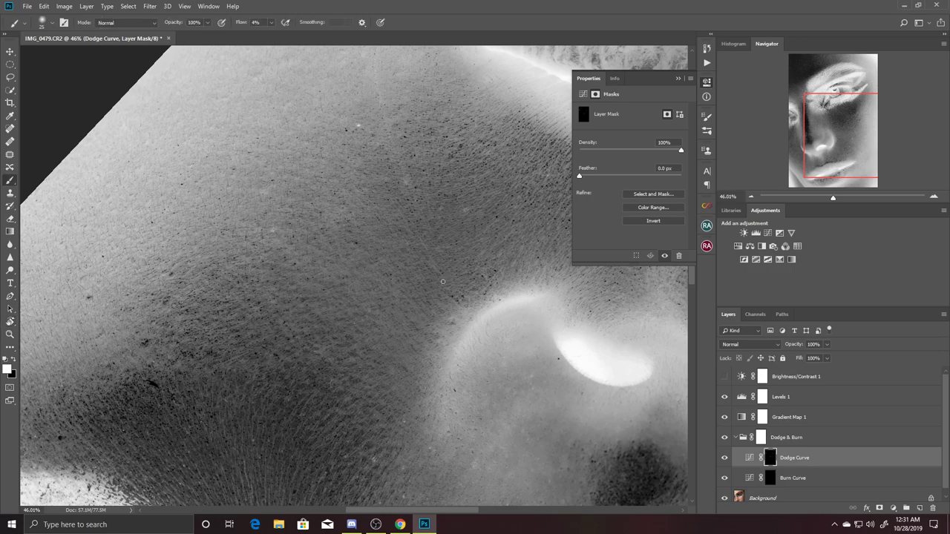
pyautogui.moveTo(480, 281); pyautogui.dragTo(481, 205)
pyautogui.moveTo(393, 269); pyautogui.dragTo(448, 267)
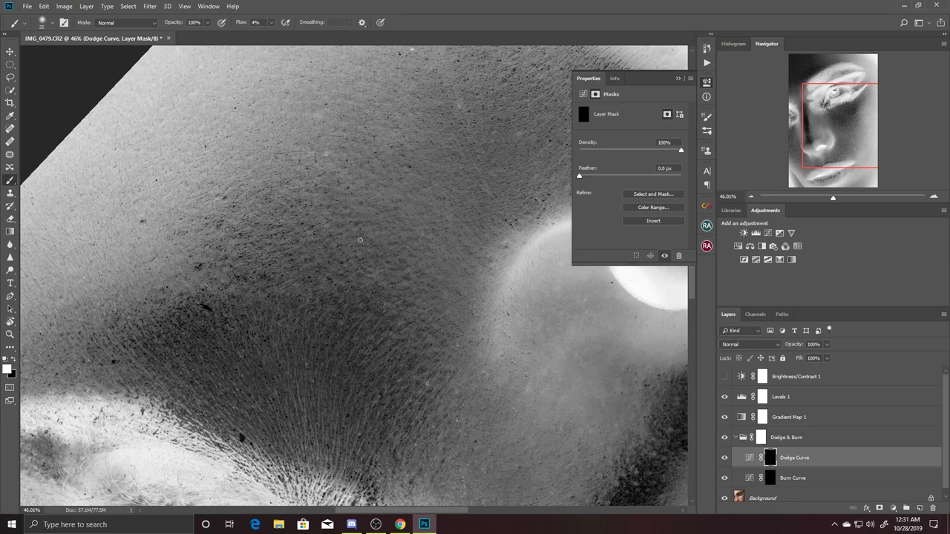
pyautogui.moveTo(424, 220)
pyautogui.mouseDown()
pyautogui.moveTo(439, 259)
pyautogui.moveTo(396, 237)
pyautogui.mouseUp()
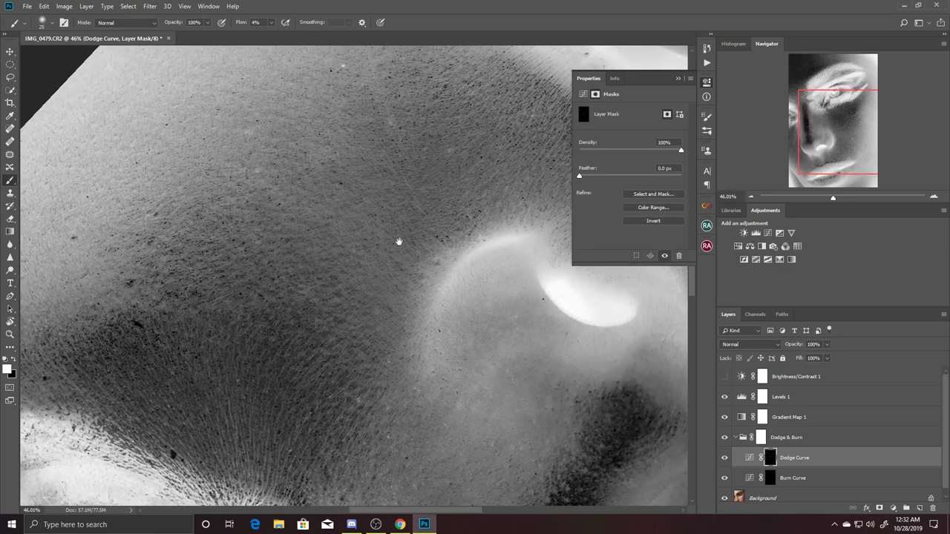
pyautogui.moveTo(440, 322)
pyautogui.mouseDown()
pyautogui.moveTo(438, 218)
pyautogui.moveTo(497, 262)
pyautogui.moveTo(512, 299)
pyautogui.moveTo(450, 284)
pyautogui.moveTo(469, 294)
pyautogui.moveTo(496, 271)
pyautogui.moveTo(497, 314)
pyautogui.moveTo(479, 244)
pyautogui.moveTo(479, 313)
pyautogui.moveTo(492, 288)
pyautogui.moveTo(484, 327)
pyautogui.moveTo(492, 280)
pyautogui.moveTo(500, 302)
pyautogui.moveTo(339, 299)
pyautogui.moveTo(424, 259)
pyautogui.moveTo(401, 248)
pyautogui.moveTo(386, 274)
pyautogui.mouseUp()
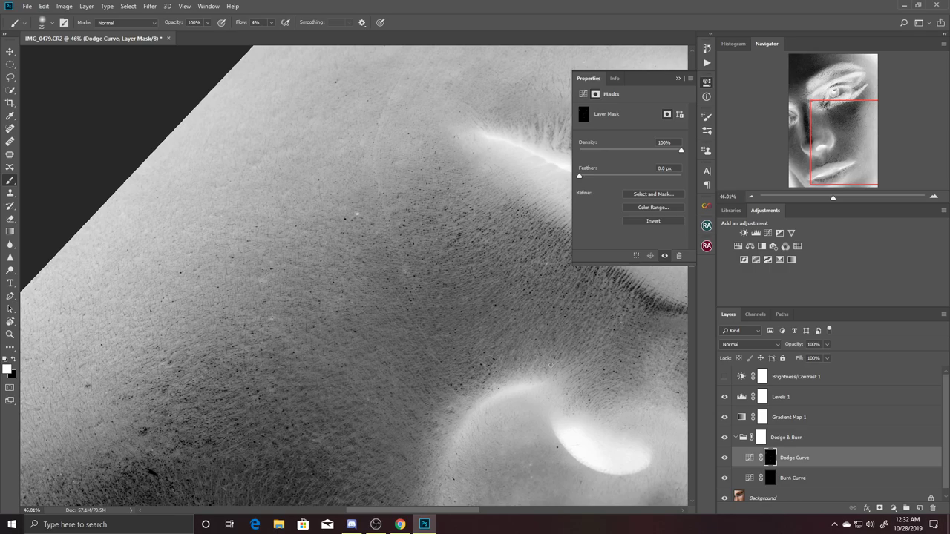
# Dodge the skin above the lips and nostril, then target the Burn Curve mask.
pyautogui.moveTo(609, 346)
pyautogui.mouseDown()
pyautogui.moveTo(467, 297)
pyautogui.moveTo(430, 231)
pyautogui.moveTo(397, 381)
pyautogui.mouseUp()
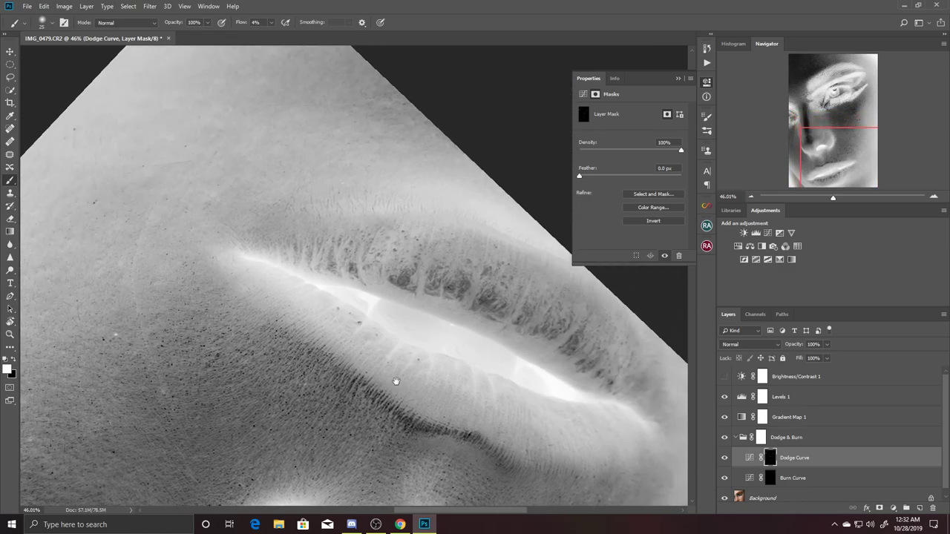
pyautogui.moveTo(371, 197)
pyautogui.mouseDown()
pyautogui.moveTo(441, 228)
pyautogui.moveTo(492, 230)
pyautogui.moveTo(460, 250)
pyautogui.mouseUp()
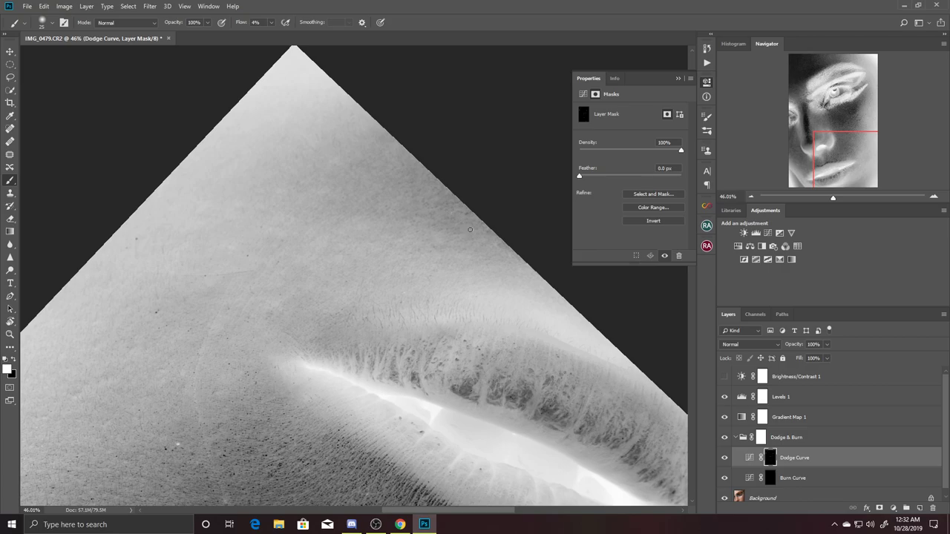
pyautogui.moveTo(516, 240); pyautogui.dragTo(496, 275)
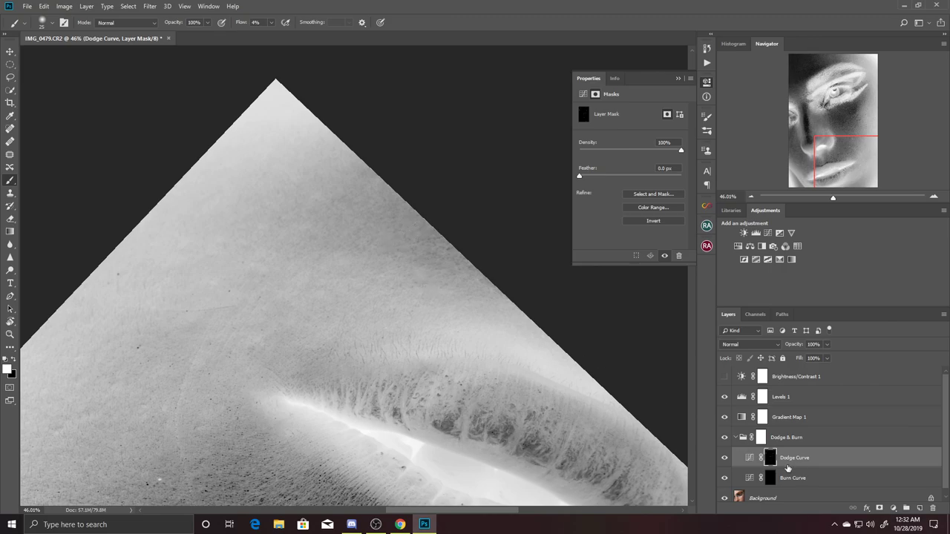
pyautogui.click(775, 479)
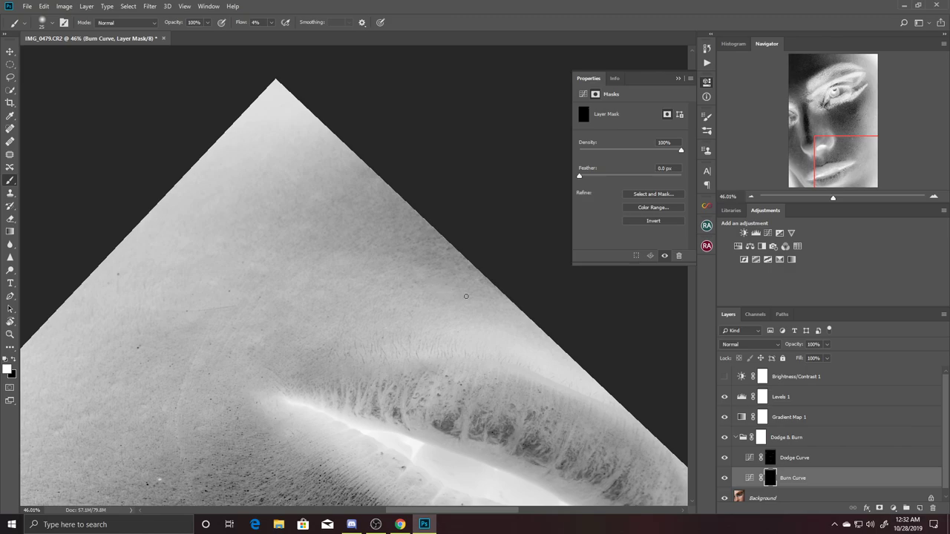
# Burn down bright spots around the lips and the cheek beside the nose on the Burn Curve mask.
pyautogui.moveTo(463, 300); pyautogui.dragTo(500, 242)
pyautogui.moveTo(284, 290); pyautogui.dragTo(341, 254)
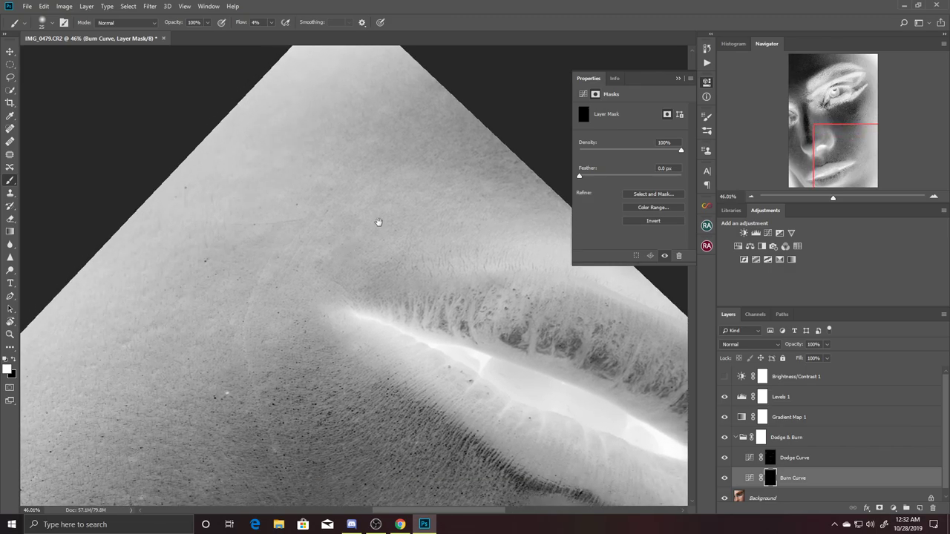
pyautogui.moveTo(380, 225); pyautogui.dragTo(458, 275)
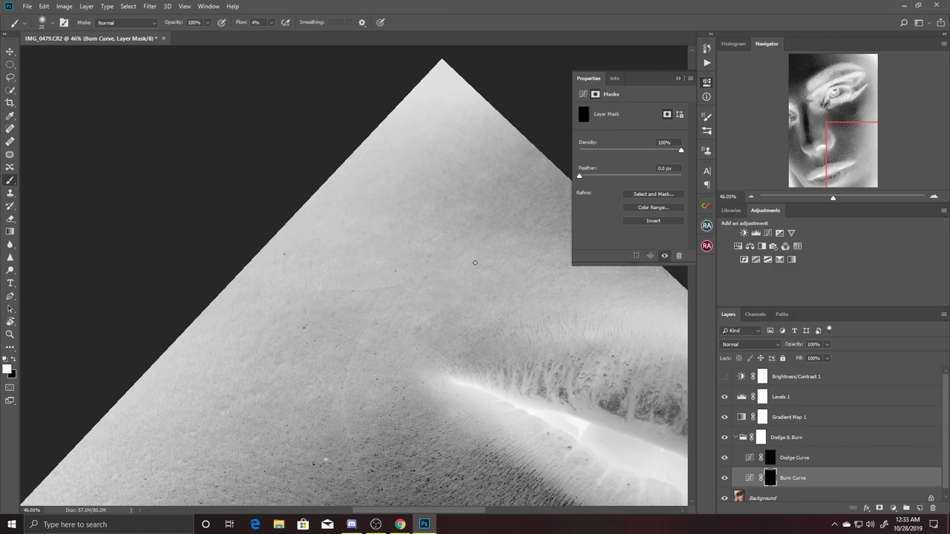
pyautogui.moveTo(485, 282); pyautogui.dragTo(519, 237)
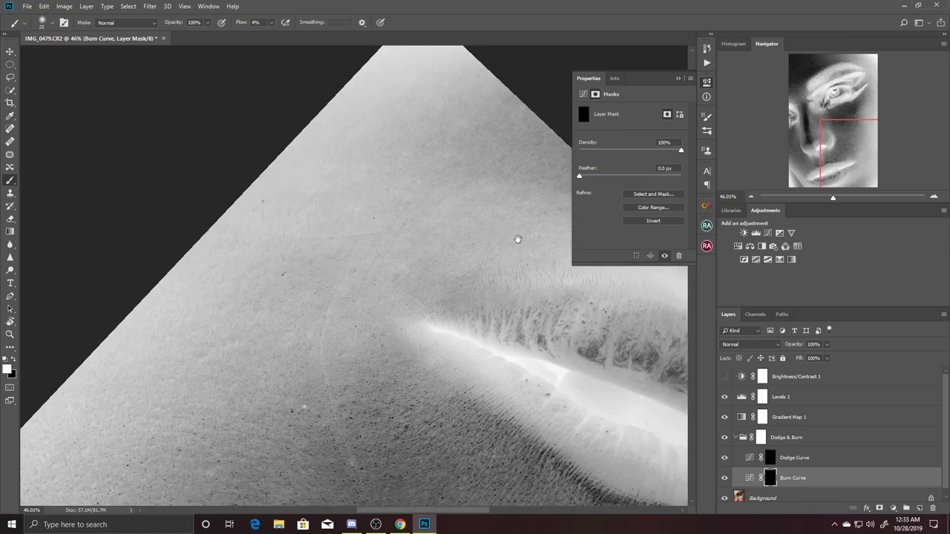
pyautogui.moveTo(408, 297); pyautogui.dragTo(448, 215)
pyautogui.moveTo(403, 282); pyautogui.dragTo(418, 225)
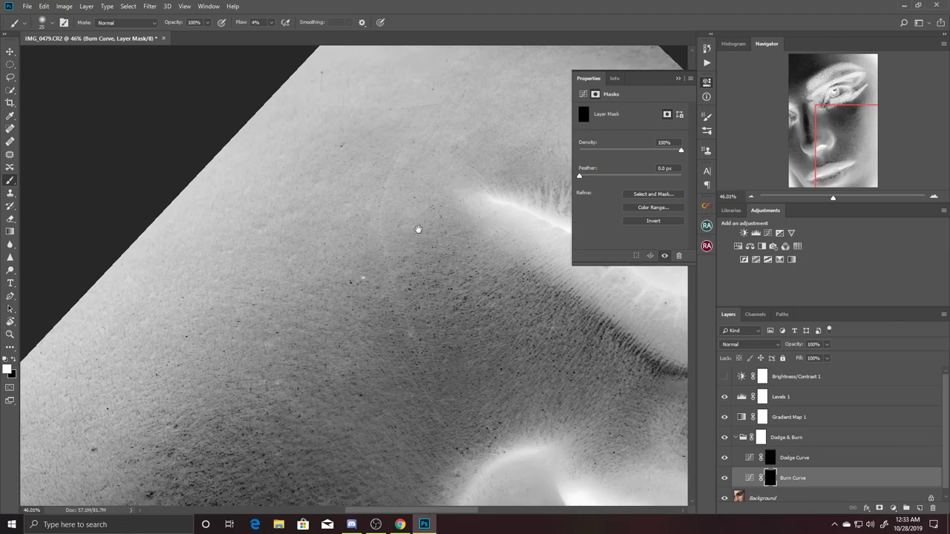
pyautogui.moveTo(449, 330); pyautogui.dragTo(434, 265)
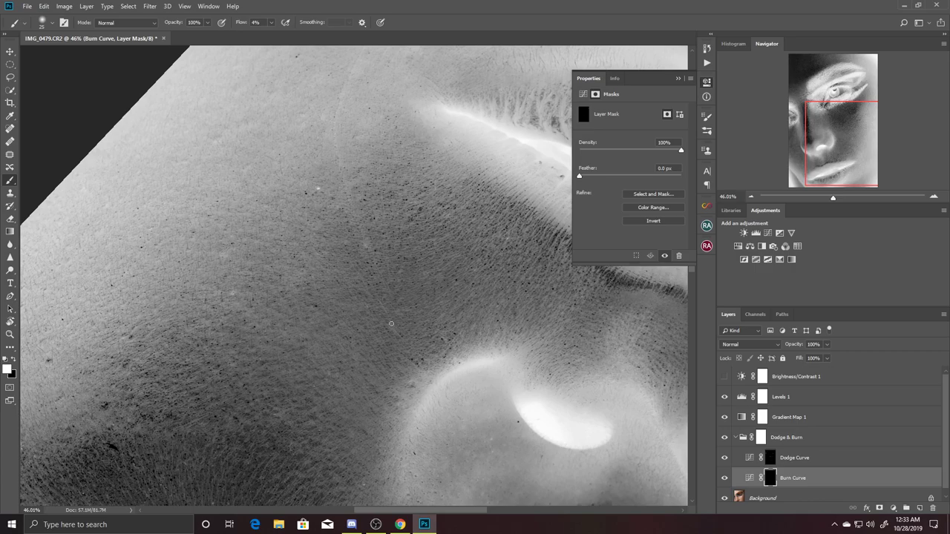
# Continue burning across the cheek, lips and nose, then return to the Dodge Curve mask.
pyautogui.moveTo(470, 336); pyautogui.dragTo(500, 361)
pyautogui.moveTo(390, 220)
pyautogui.mouseDown()
pyautogui.moveTo(391, 271)
pyautogui.moveTo(407, 240)
pyautogui.mouseUp()
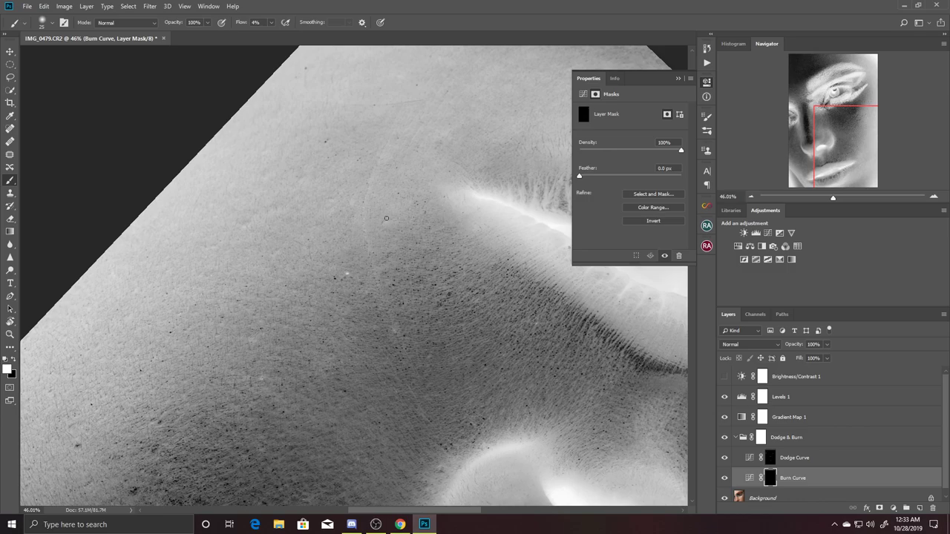
pyautogui.moveTo(420, 215); pyautogui.dragTo(443, 260)
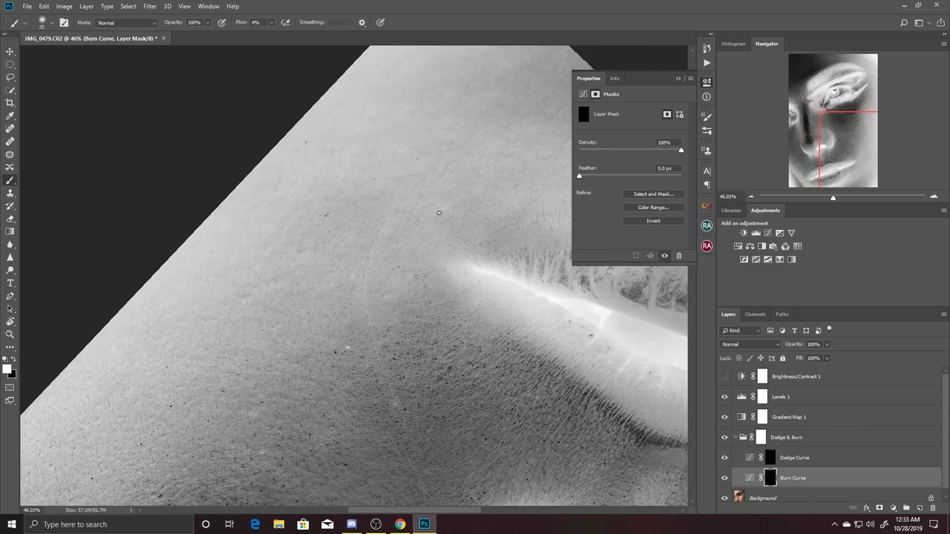
pyautogui.moveTo(507, 259); pyautogui.dragTo(382, 244)
pyautogui.moveTo(532, 304); pyautogui.dragTo(402, 275)
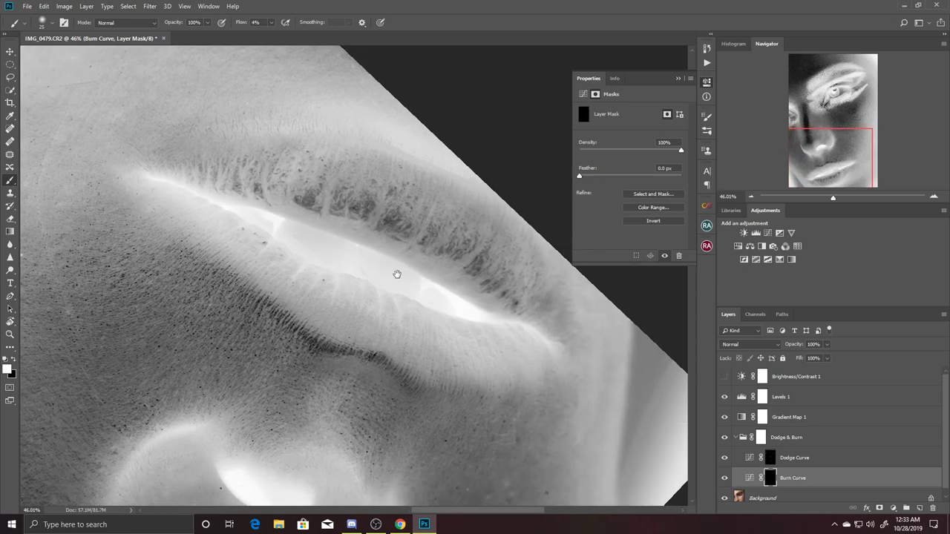
pyautogui.moveTo(543, 325)
pyautogui.mouseDown()
pyautogui.moveTo(439, 239)
pyautogui.moveTo(458, 278)
pyautogui.moveTo(452, 316)
pyautogui.moveTo(501, 219)
pyautogui.mouseUp()
pyautogui.moveTo(391, 344)
pyautogui.mouseDown()
pyautogui.moveTo(447, 245)
pyautogui.moveTo(227, 381)
pyautogui.moveTo(332, 271)
pyautogui.mouseUp()
pyautogui.moveTo(418, 195)
pyautogui.mouseDown()
pyautogui.moveTo(441, 250)
pyautogui.moveTo(453, 229)
pyautogui.moveTo(570, 322)
pyautogui.mouseUp()
pyautogui.click(770, 458)
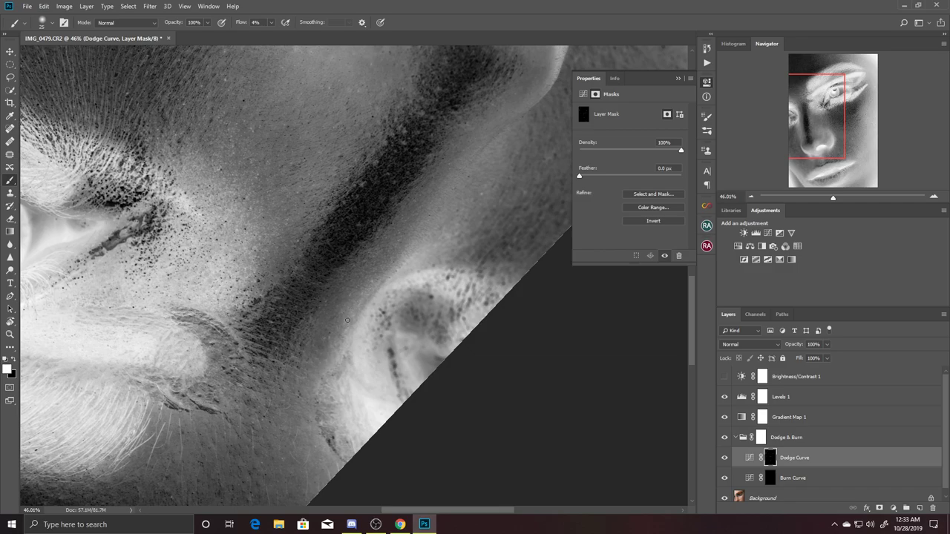
pyautogui.scroll(2, 341, 325)
# Target the Burn Curve mask and darken bright patches around the nose tip.
pyautogui.scroll(2, 395, 341)
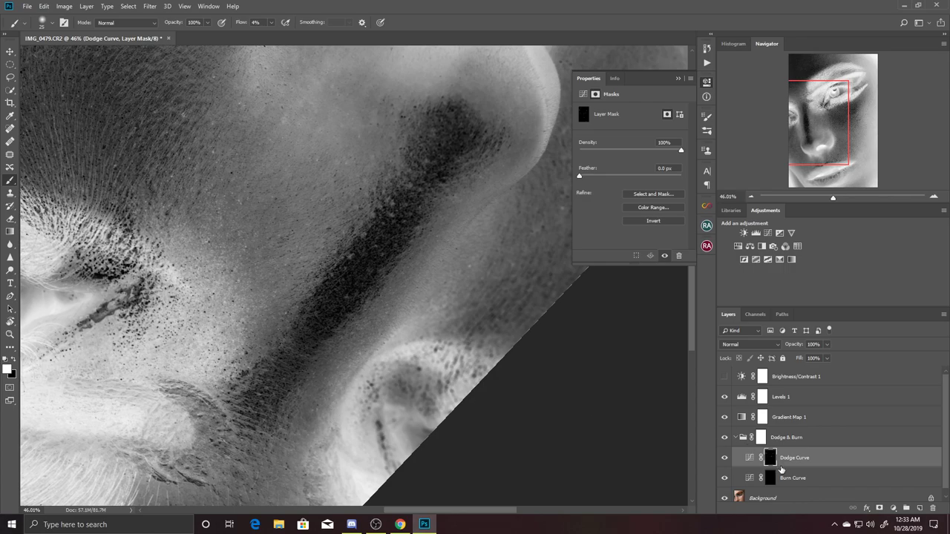
pyautogui.click(772, 481)
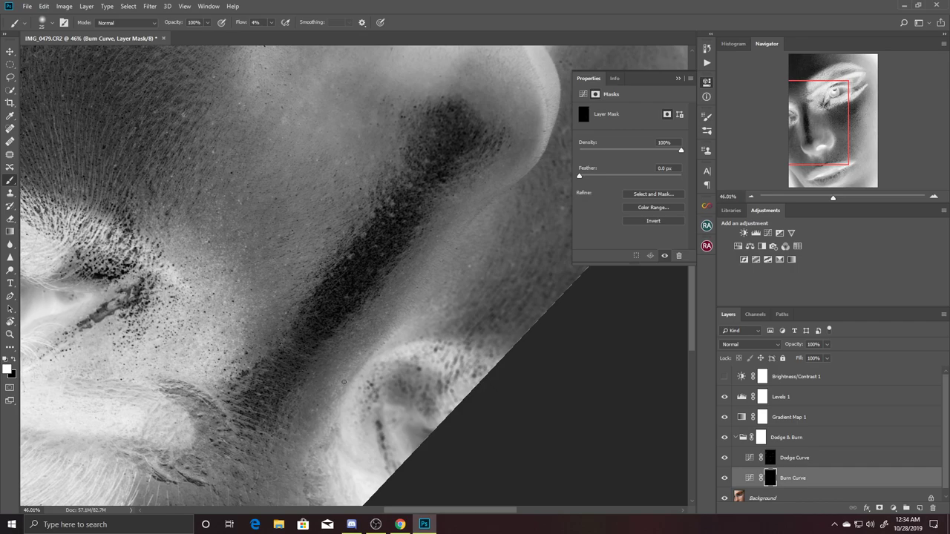
pyautogui.moveTo(460, 314); pyautogui.dragTo(435, 381)
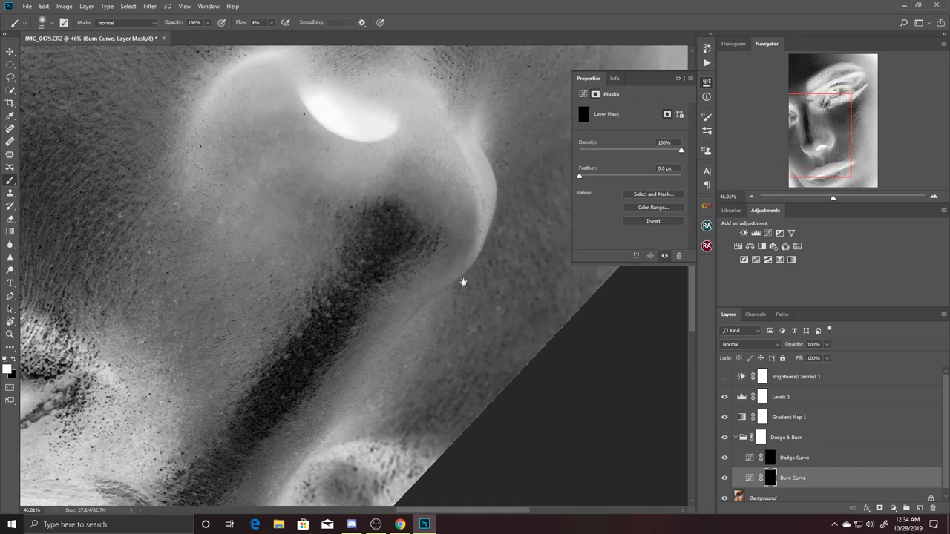
pyautogui.moveTo(467, 266); pyautogui.dragTo(443, 373)
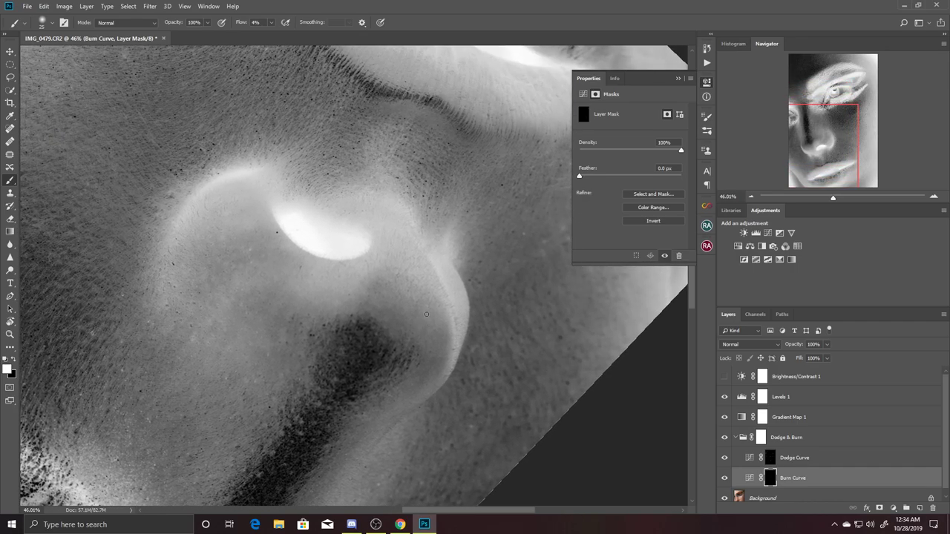
pyautogui.moveTo(427, 275)
pyautogui.mouseDown()
pyautogui.moveTo(450, 314)
pyautogui.moveTo(413, 281)
pyautogui.mouseUp()
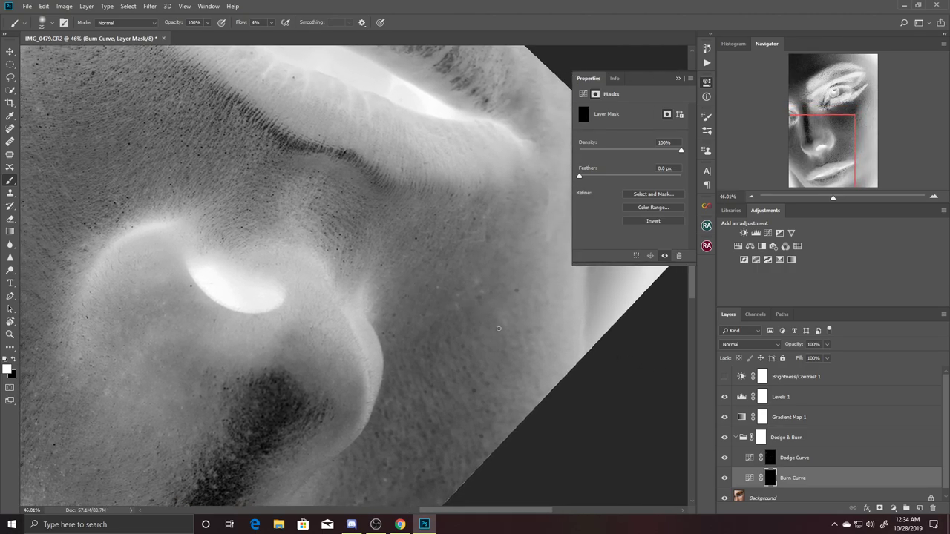
# Rotate the canvas view to about 9° so the face sits nearly upright over the nose.
pyautogui.press('r')
pyautogui.moveTo(486, 198)
pyautogui.mouseDown()
pyautogui.moveTo(486, 379)
pyautogui.moveTo(322, 345)
pyautogui.mouseUp()
pyautogui.moveTo(475, 247); pyautogui.dragTo(598, 333)
pyautogui.moveTo(518, 239)
pyautogui.mouseDown()
pyautogui.moveTo(538, 312)
pyautogui.moveTo(504, 333)
pyautogui.moveTo(492, 325)
pyautogui.mouseUp()
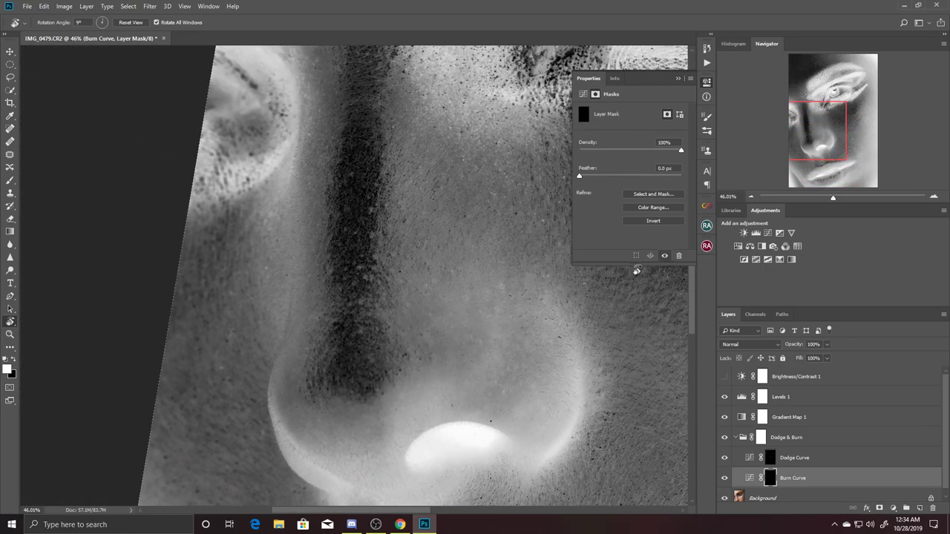
# On the Dodge Curve mask with the brush, faintly lighten the cheek beside the nose.
pyautogui.click(772, 461)
pyautogui.moveTo(503, 284)
pyautogui.mouseDown()
pyautogui.moveTo(529, 332)
pyautogui.moveTo(494, 311)
pyautogui.moveTo(502, 297)
pyautogui.mouseUp()
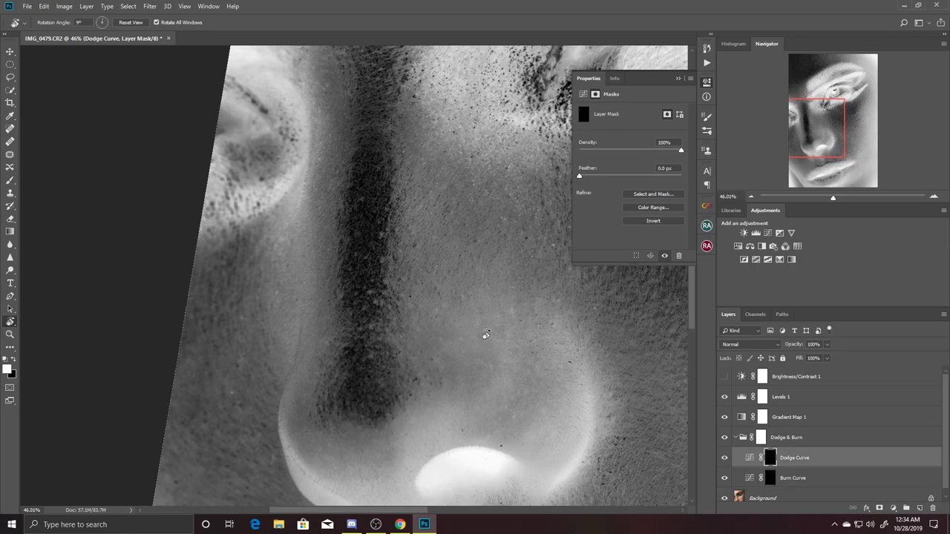
pyautogui.press('b')
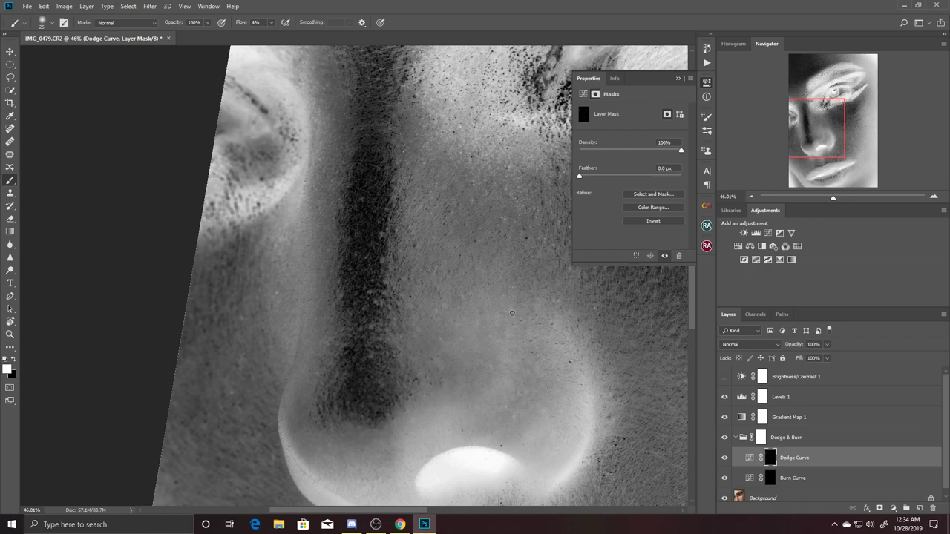
pyautogui.moveTo(507, 308); pyautogui.dragTo(547, 290)
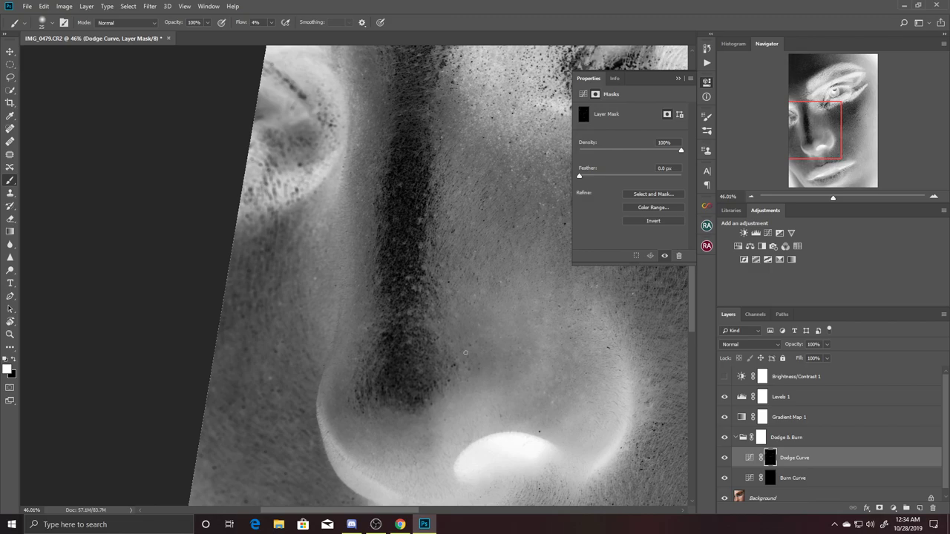
pyautogui.moveTo(451, 341); pyautogui.dragTo(475, 342)
pyautogui.moveTo(500, 309); pyautogui.dragTo(496, 352)
pyautogui.moveTo(512, 304)
pyautogui.mouseDown()
pyautogui.moveTo(505, 333)
pyautogui.moveTo(480, 297)
pyautogui.moveTo(450, 314)
pyautogui.mouseUp()
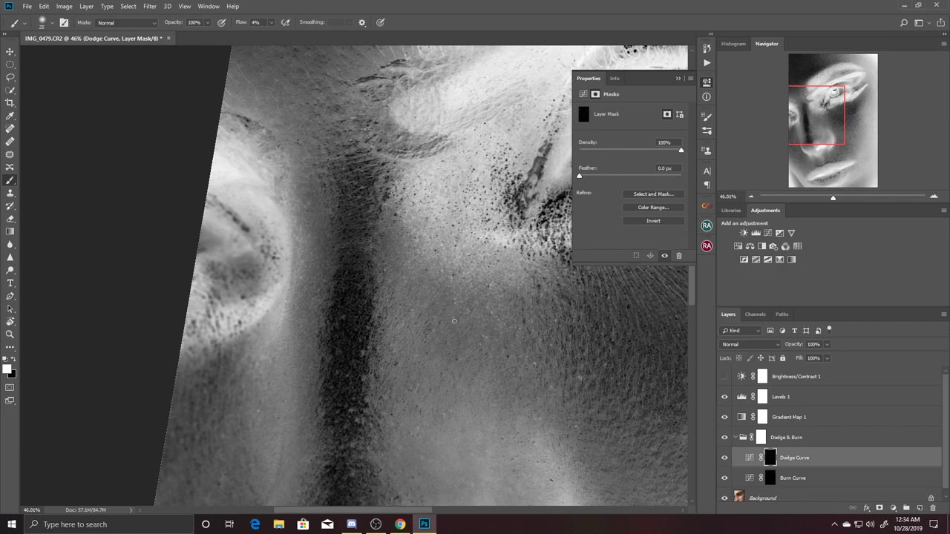
pyautogui.moveTo(509, 333); pyautogui.dragTo(480, 319)
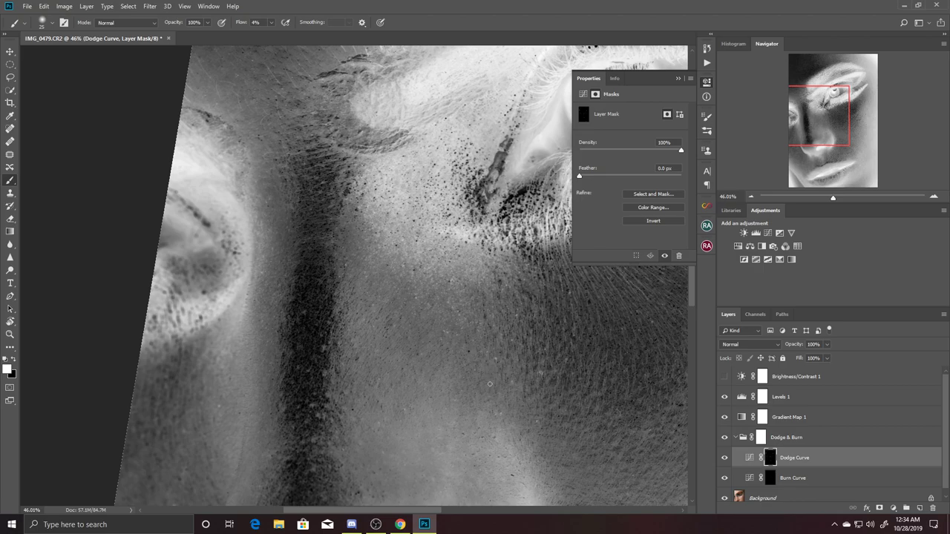
pyautogui.scroll(-3, 499, 391)
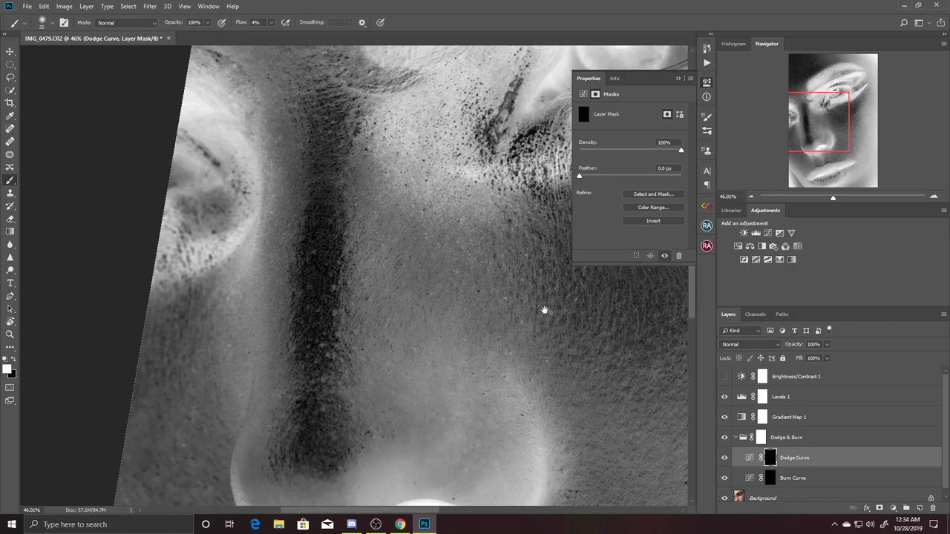
# Scroll the view across to the skin under the eye.
pyautogui.scroll(-2, 545, 318)
pyautogui.hscroll(3, 576, 341)
pyautogui.hscroll(2, 534, 294)
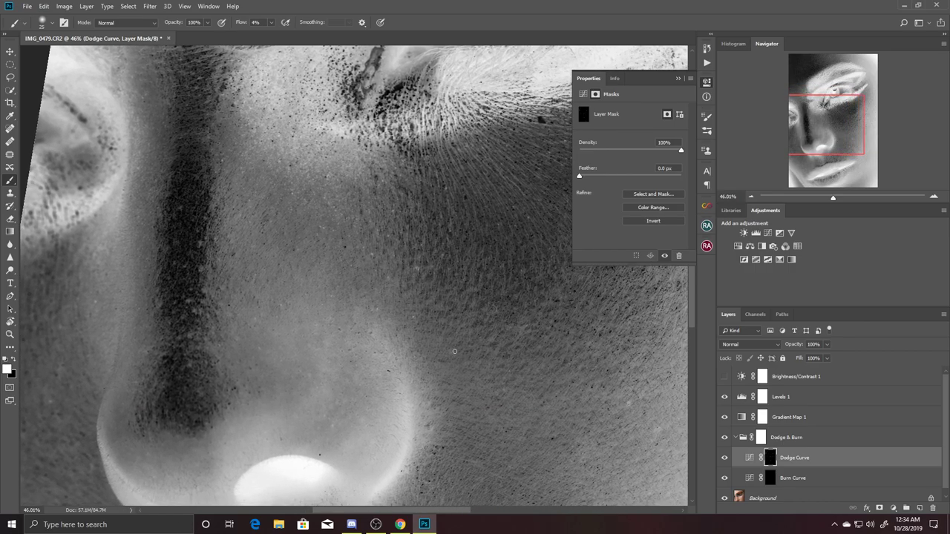
pyautogui.scroll(1, 475, 355)
pyautogui.hscroll(1, 475, 354)
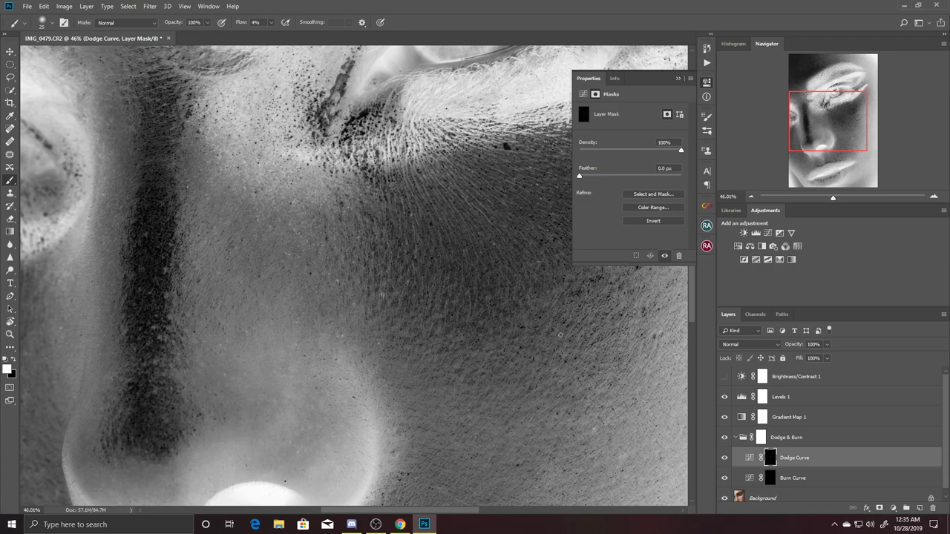
pyautogui.hscroll(3, 515, 346)
pyautogui.scroll(1, 515, 346)
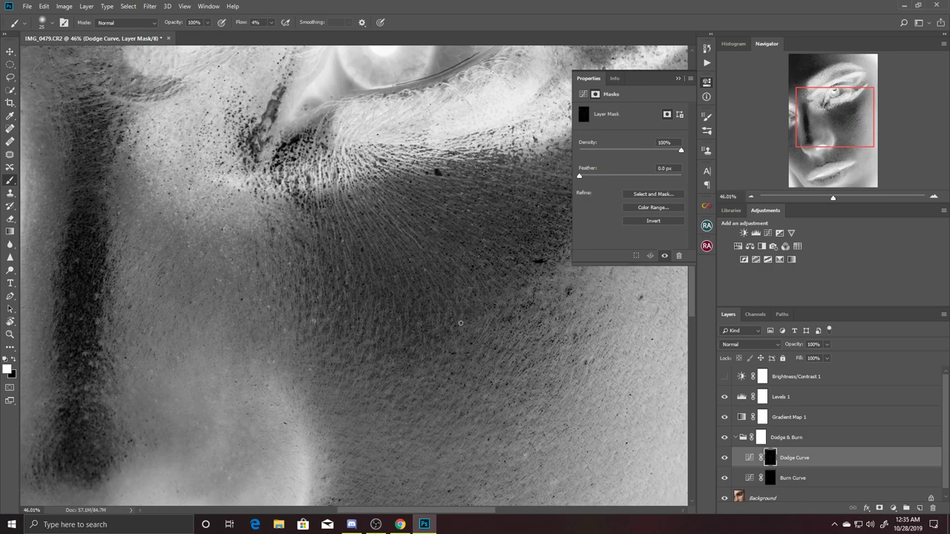
pyautogui.hscroll(-2, 482, 334)
pyautogui.scroll(2, 475, 323)
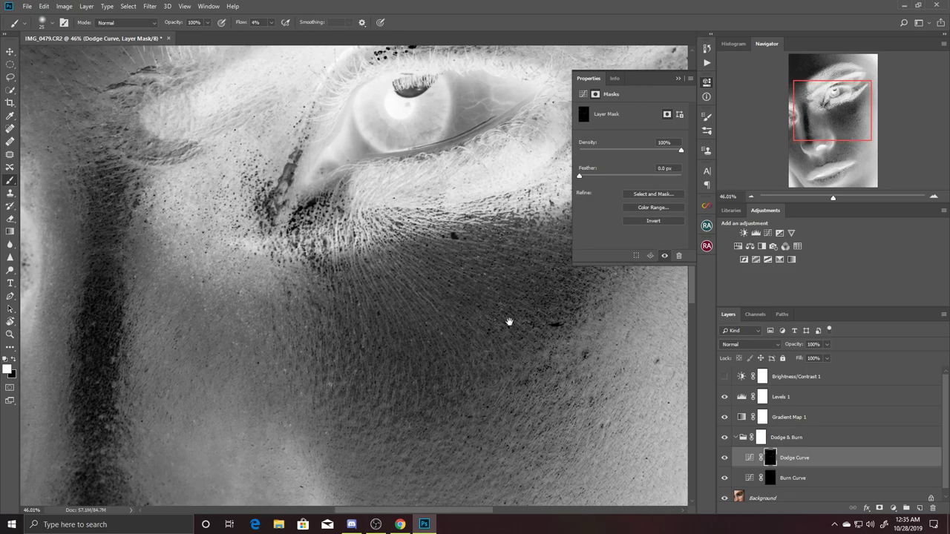
# Work the under-eye area, alternating between the Burn Curve and Dodge Curve masks.
pyautogui.moveTo(509, 331); pyautogui.dragTo(392, 342)
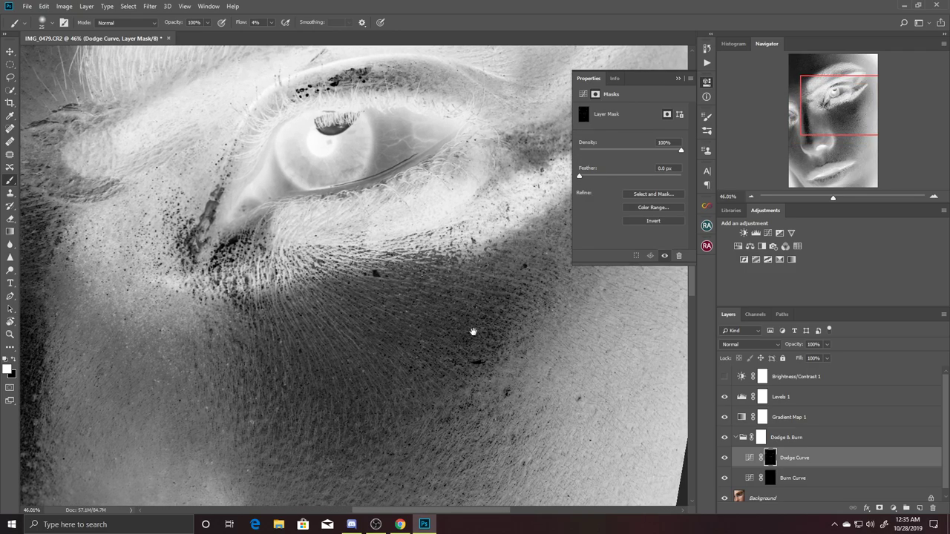
pyautogui.click(775, 480)
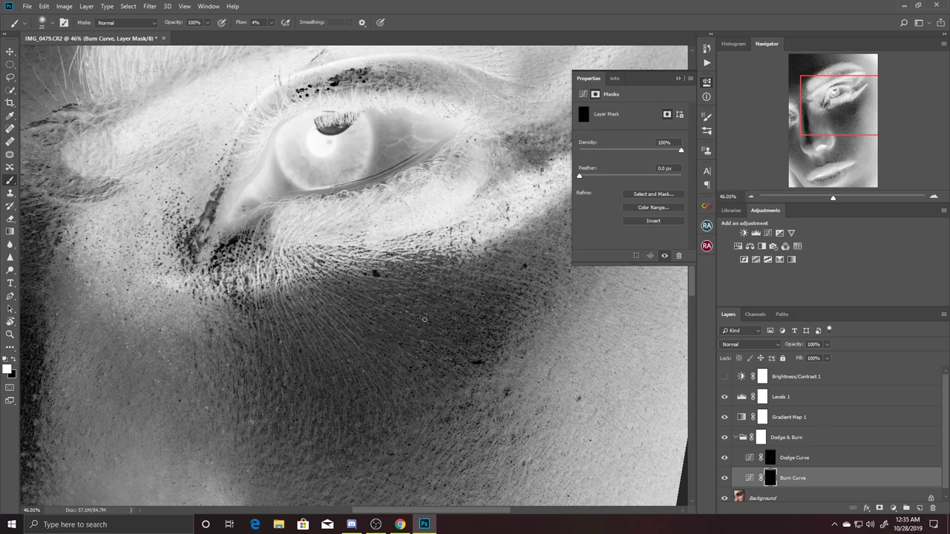
pyautogui.moveTo(532, 378); pyautogui.dragTo(485, 339)
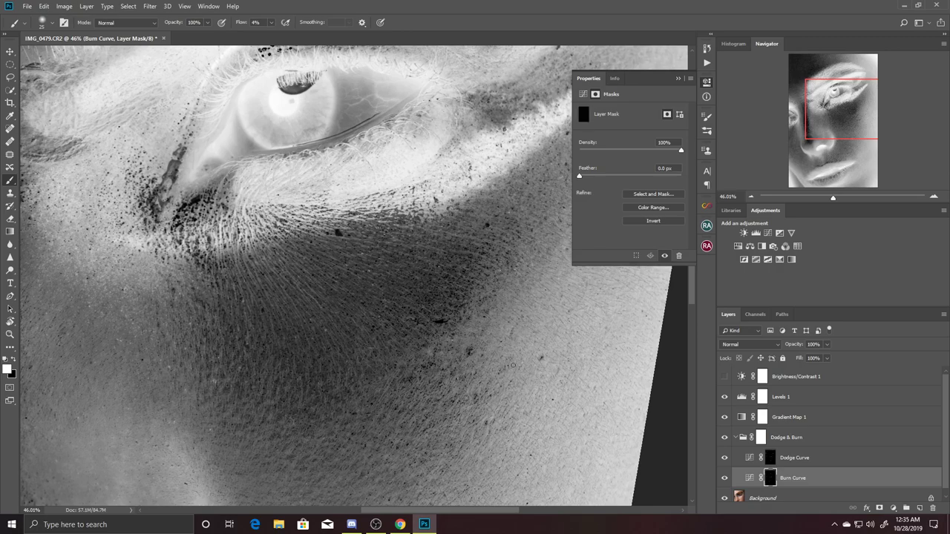
pyautogui.click(773, 457)
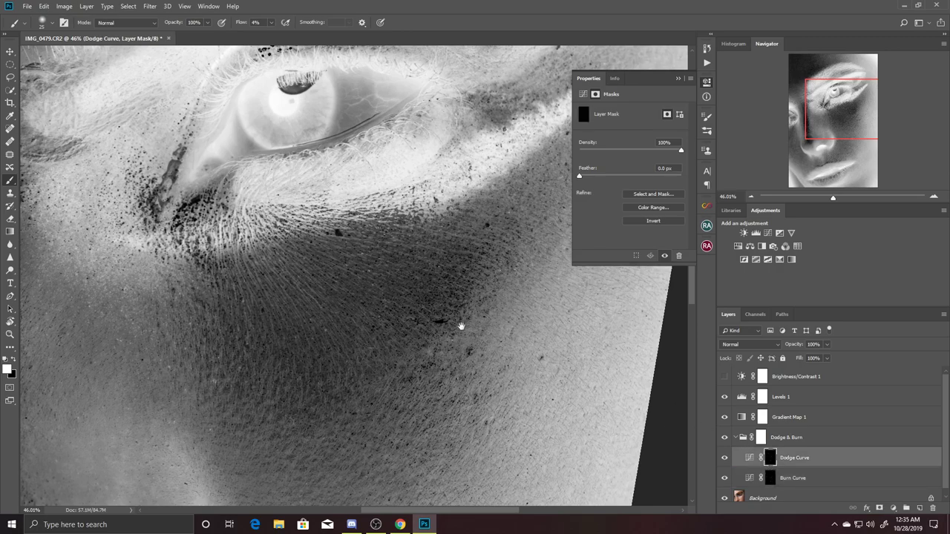
pyautogui.moveTo(461, 327); pyautogui.dragTo(474, 311)
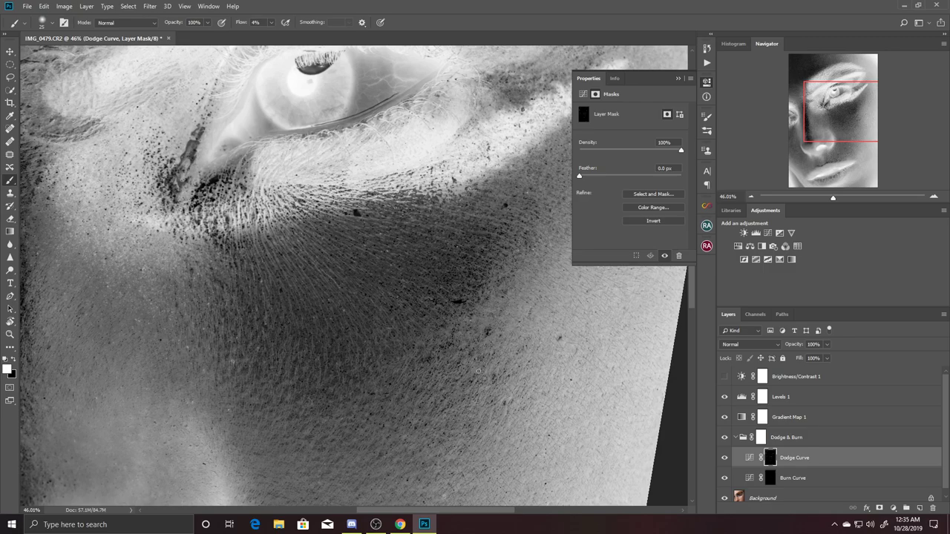
pyautogui.moveTo(541, 356); pyautogui.dragTo(537, 390)
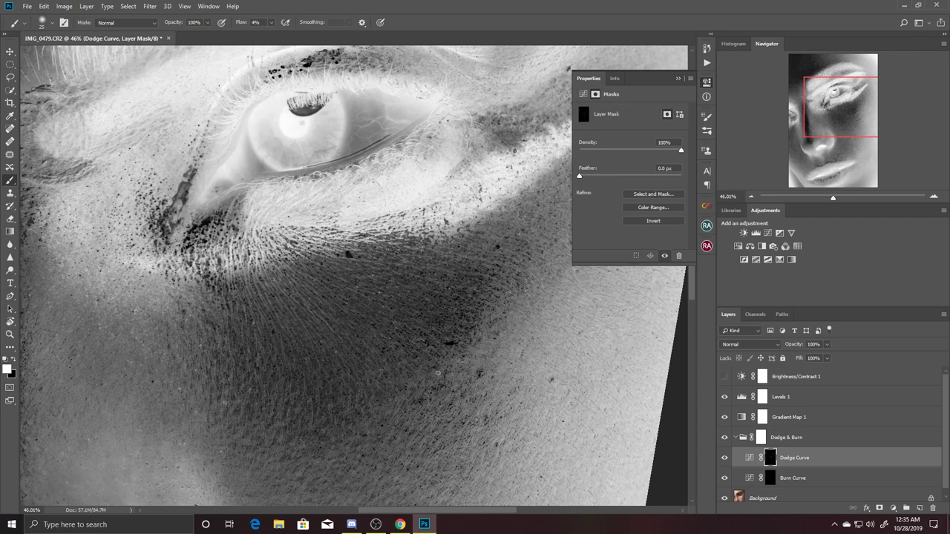
# Bring the nose and cheek back into view and rotate the canvas to 120°.
pyautogui.moveTo(418, 353); pyautogui.dragTo(504, 286)
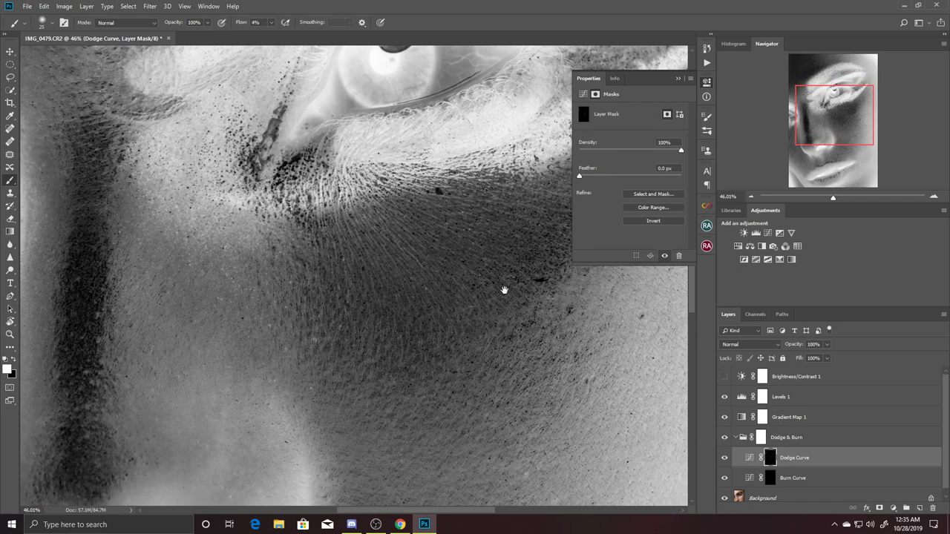
pyautogui.moveTo(237, 295); pyautogui.dragTo(311, 250)
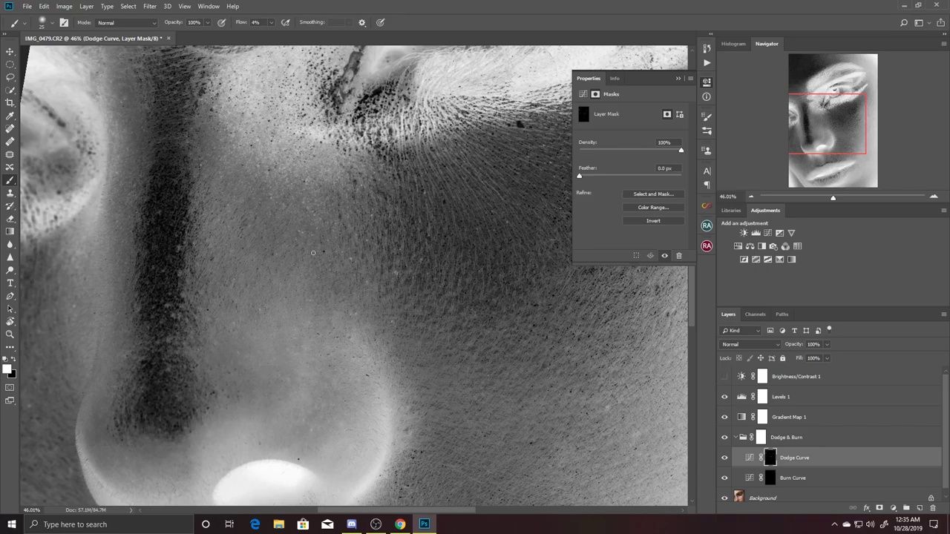
pyautogui.press('r')
pyautogui.moveTo(390, 226); pyautogui.dragTo(416, 377)
pyautogui.moveTo(435, 270); pyautogui.dragTo(467, 378)
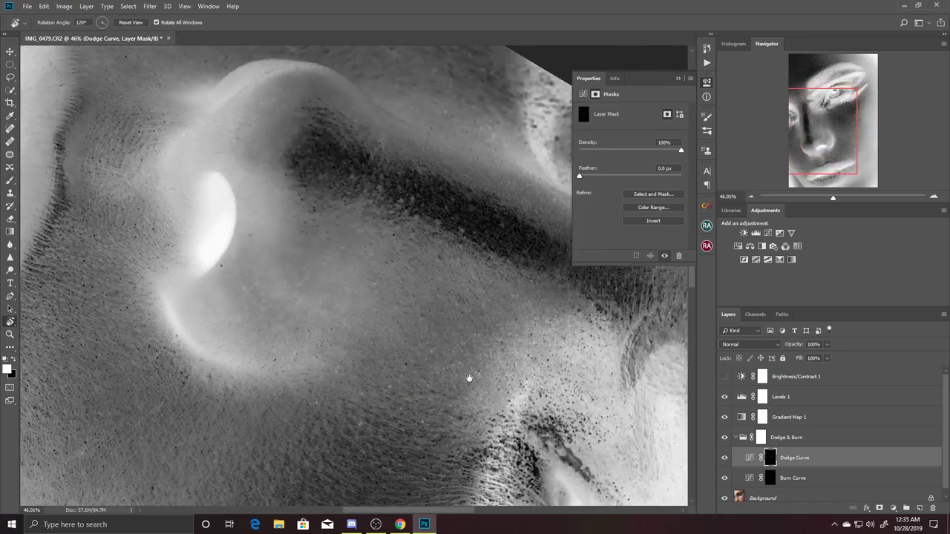
# Pick the brush and settle on the Dodge Curve mask after briefly selecting Burn Curve.
pyautogui.click(766, 476)
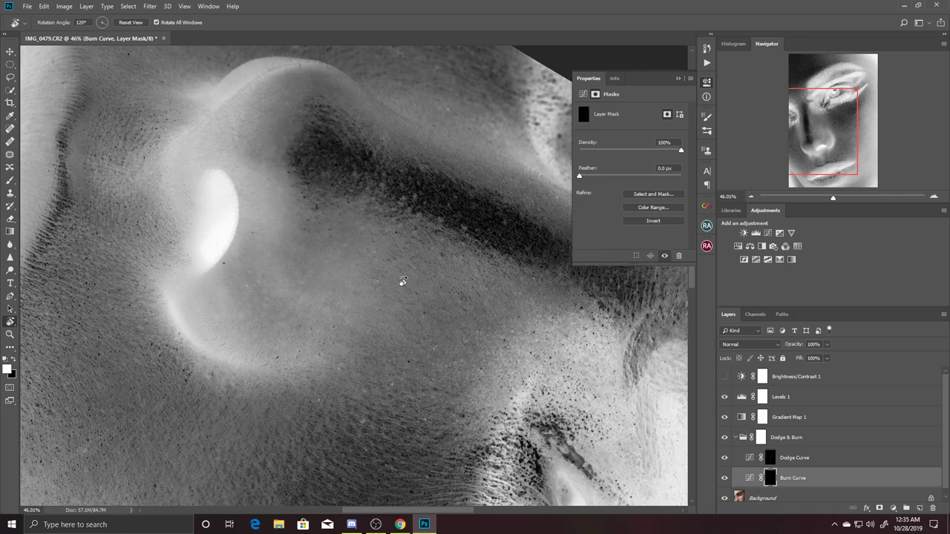
pyautogui.press('b')
pyautogui.scroll(3, 460, 270)
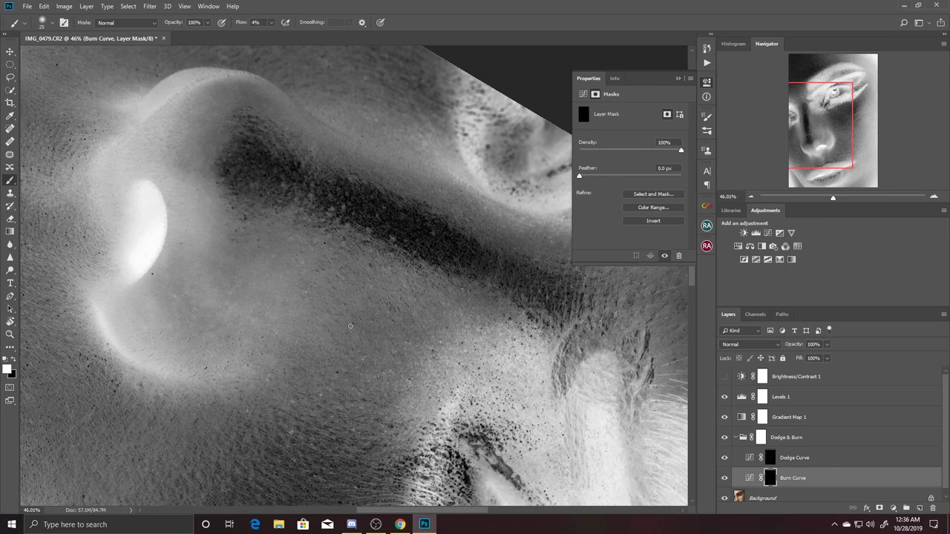
pyautogui.hotkey('ctrl', 'alt')
pyautogui.click(769, 457)
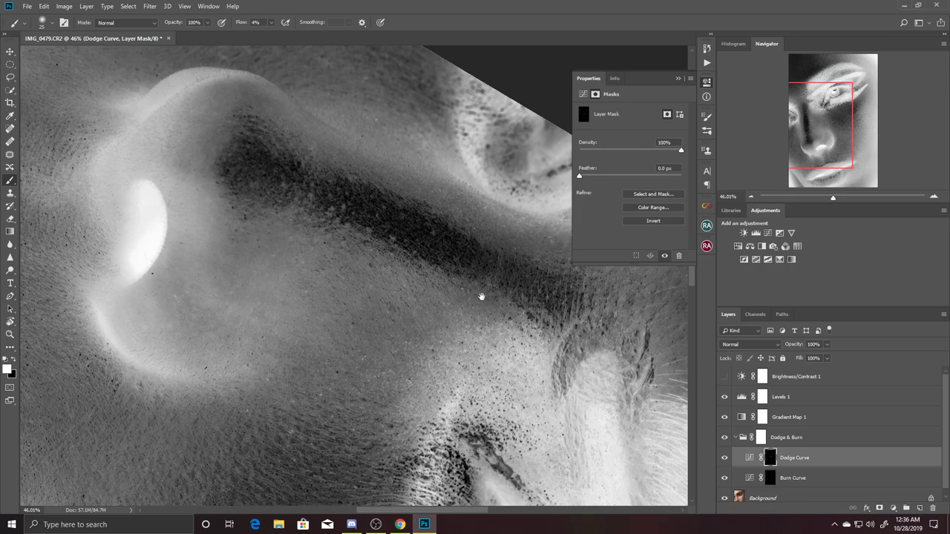
# Move the rotated view along the nose toward the eye.
pyautogui.hscroll(3, 479, 282)
pyautogui.hscroll(3, 481, 311)
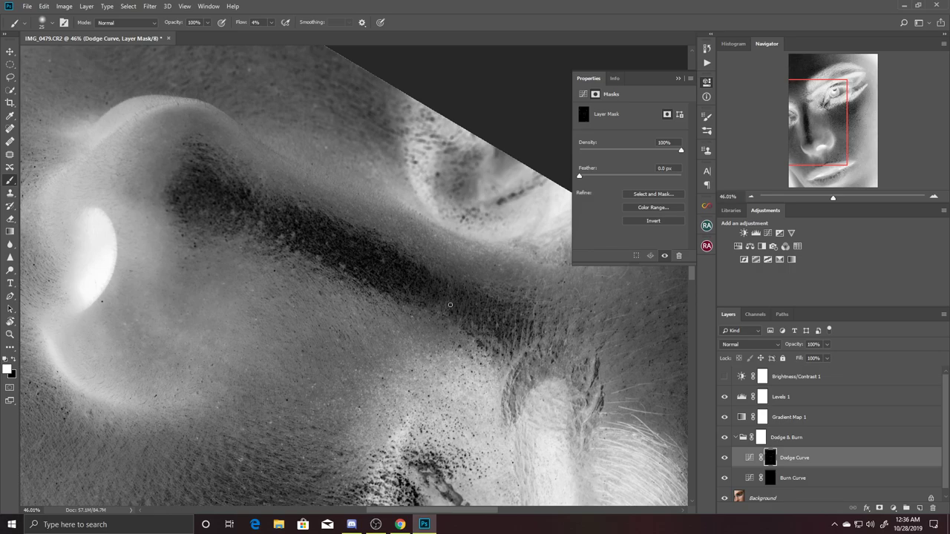
pyautogui.scroll(1, 549, 323)
pyautogui.scroll(1, 527, 307)
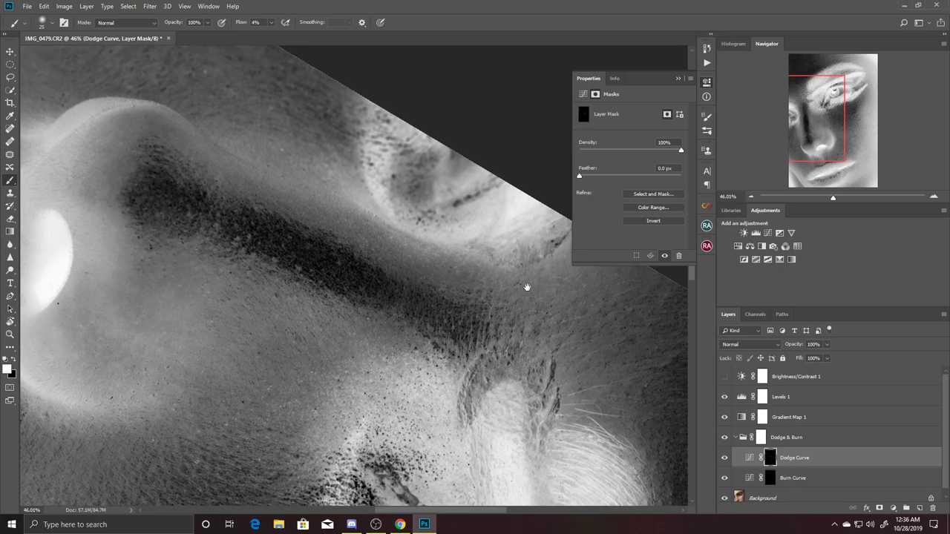
pyautogui.scroll(1, 526, 287)
pyautogui.scroll(1, 522, 275)
pyautogui.hscroll(3, 494, 276)
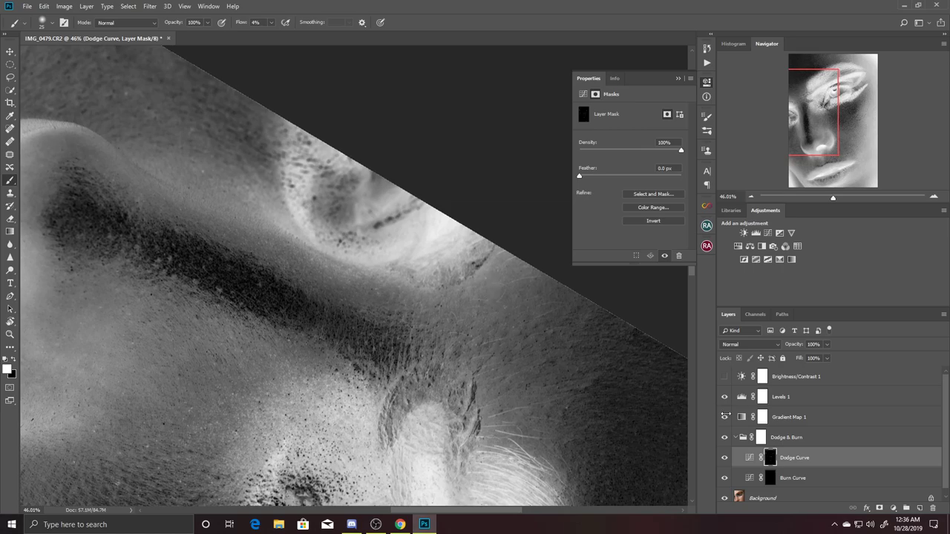
# Burn down blotchy bright patches along the brow and upper cheek on the Burn Curve mask.
pyautogui.click(769, 478)
pyautogui.hscroll(2, 546, 329)
pyautogui.hscroll(1, 473, 299)
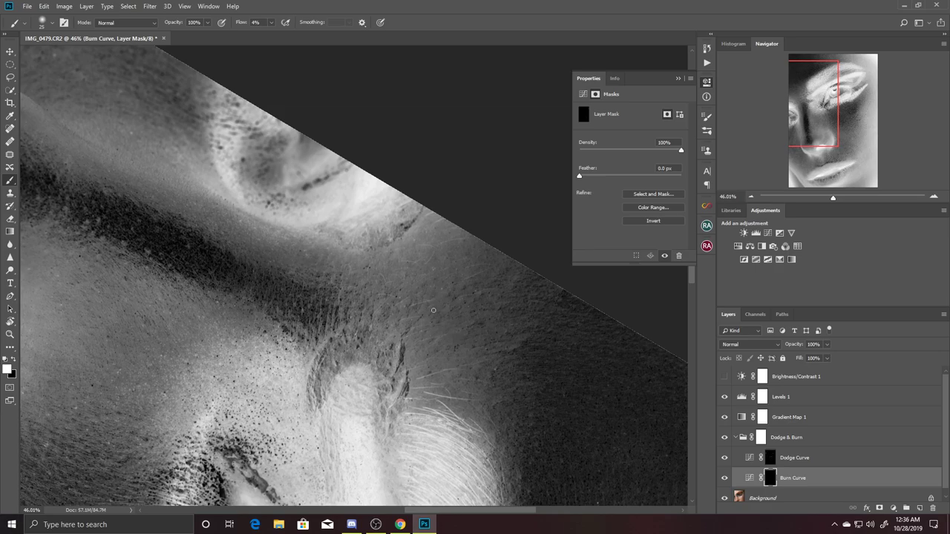
pyautogui.moveTo(479, 278); pyautogui.dragTo(476, 337)
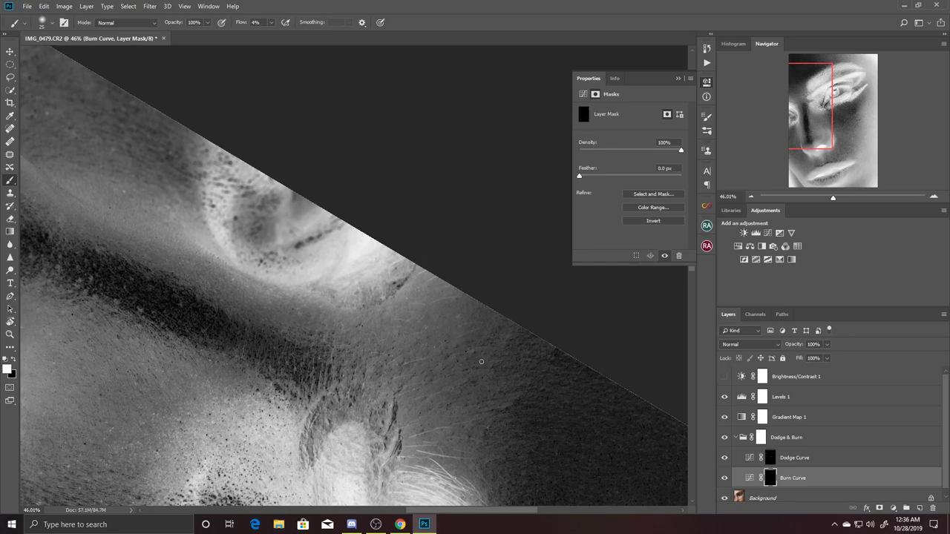
pyautogui.moveTo(480, 360); pyautogui.dragTo(487, 312)
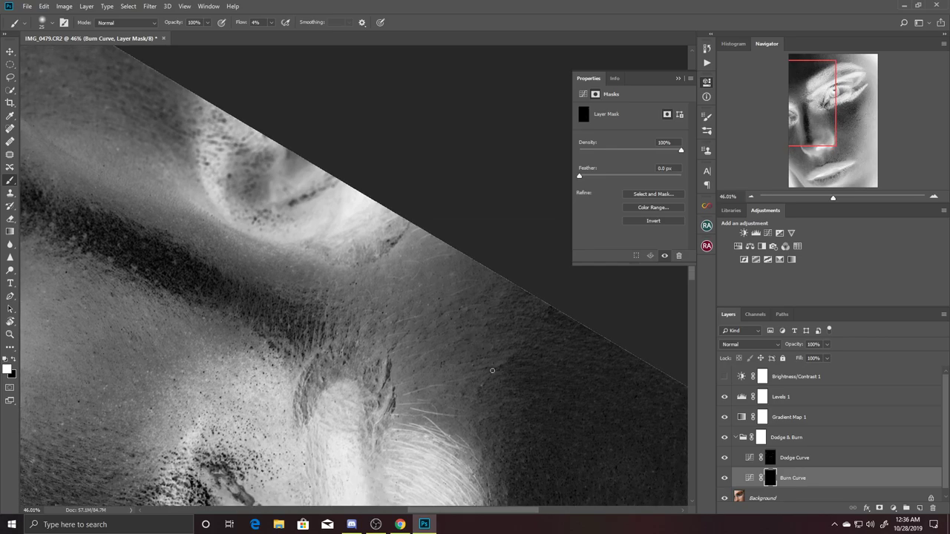
pyautogui.moveTo(491, 369); pyautogui.dragTo(500, 329)
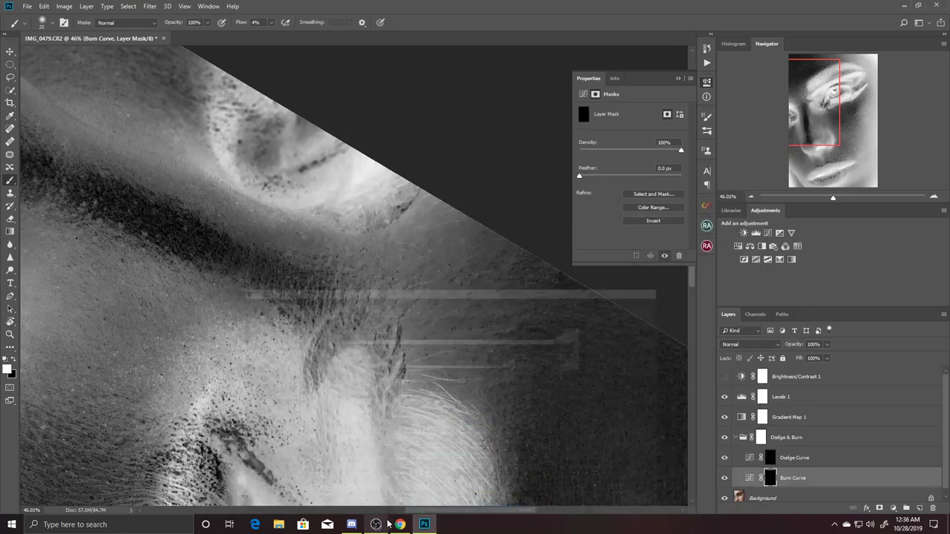
pyautogui.moveTo(493, 336); pyautogui.dragTo(488, 354)
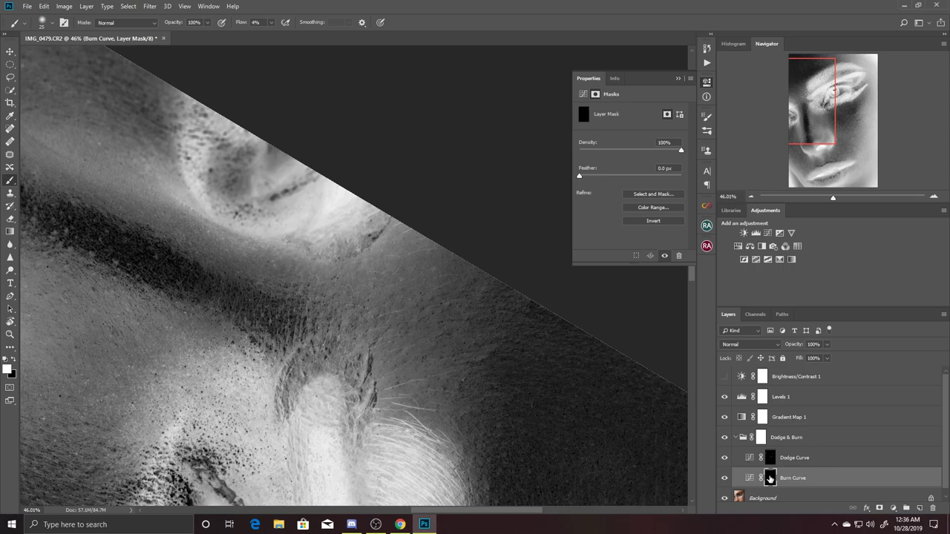
# Switch to the Dodge Curve mask with Alt+] and lighten dark patches near the brow.
pyautogui.hotkey('alt', ']')
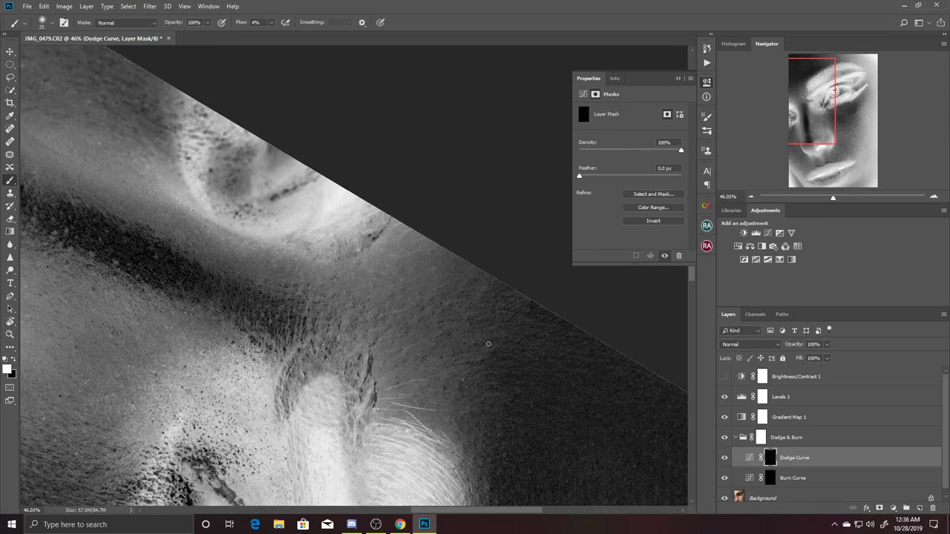
pyautogui.moveTo(559, 322); pyautogui.dragTo(514, 345)
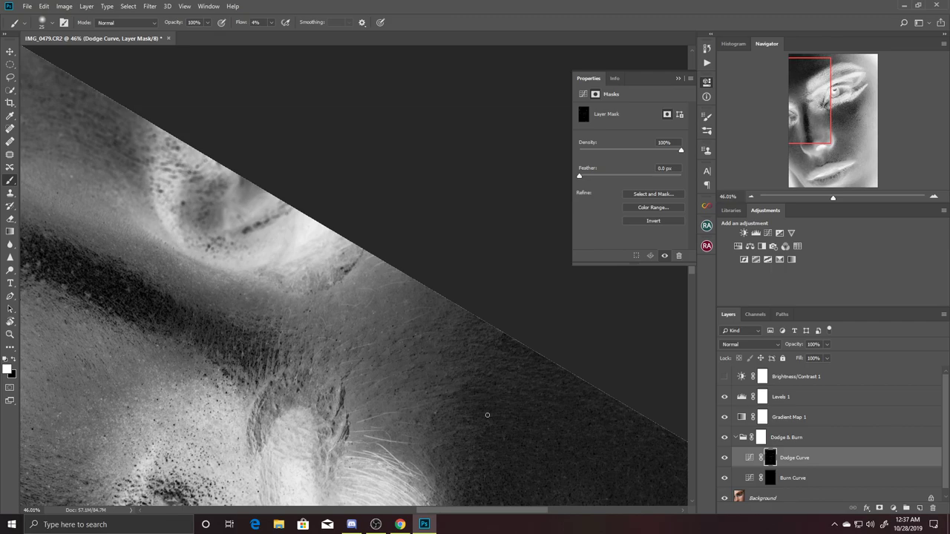
pyautogui.scroll(-2, 490, 401)
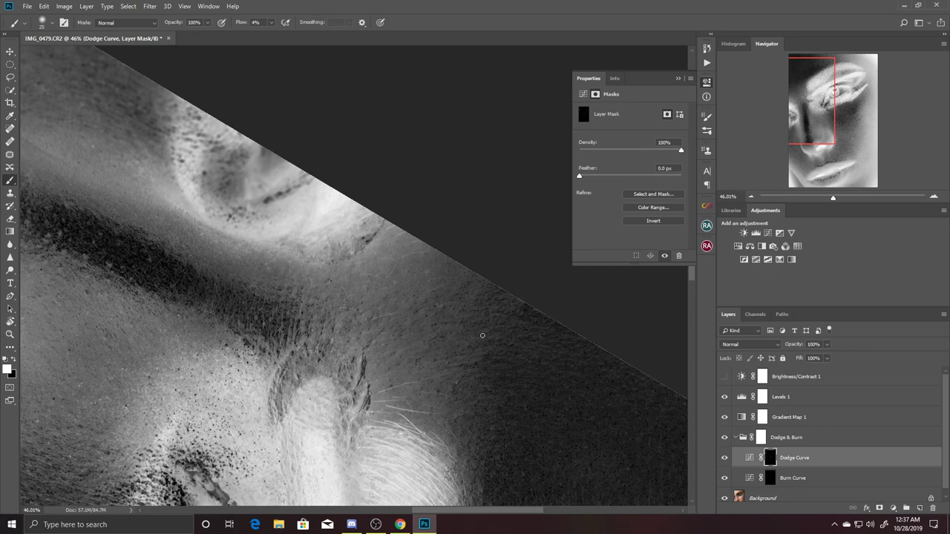
pyautogui.scroll(3, 519, 327)
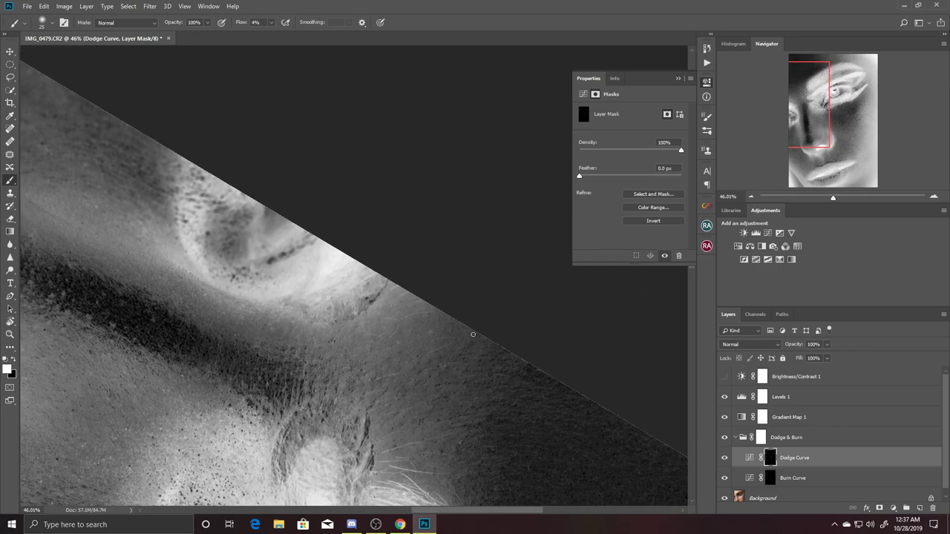
pyautogui.scroll(-1, 485, 326)
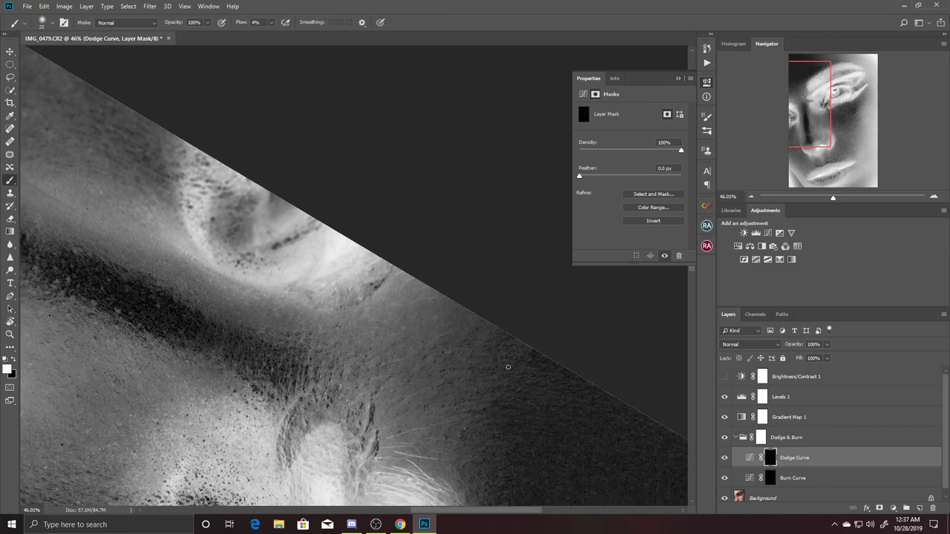
# Alternate Burn Curve and Dodge Curve strokes on the cheek below the brow, ending on Burn Curve.
pyautogui.click(773, 481)
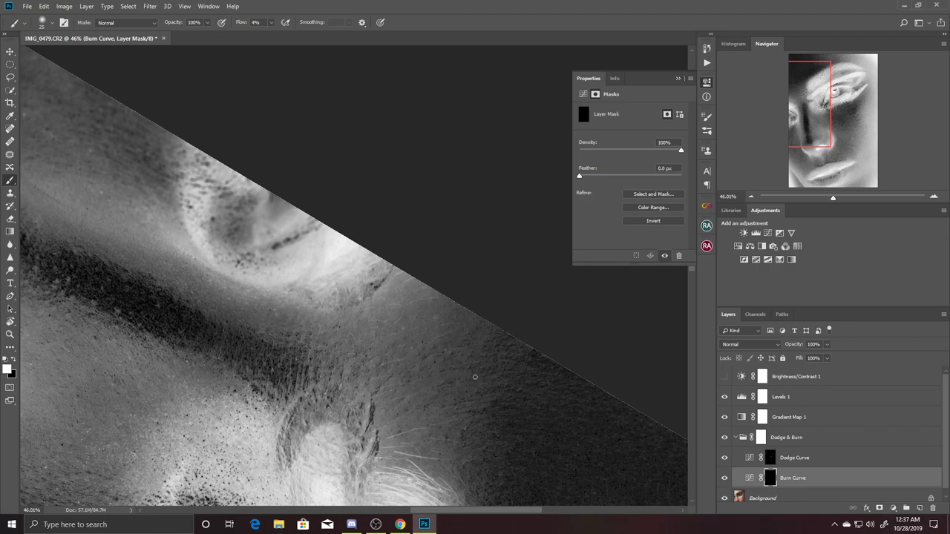
pyautogui.moveTo(483, 392); pyautogui.dragTo(460, 383)
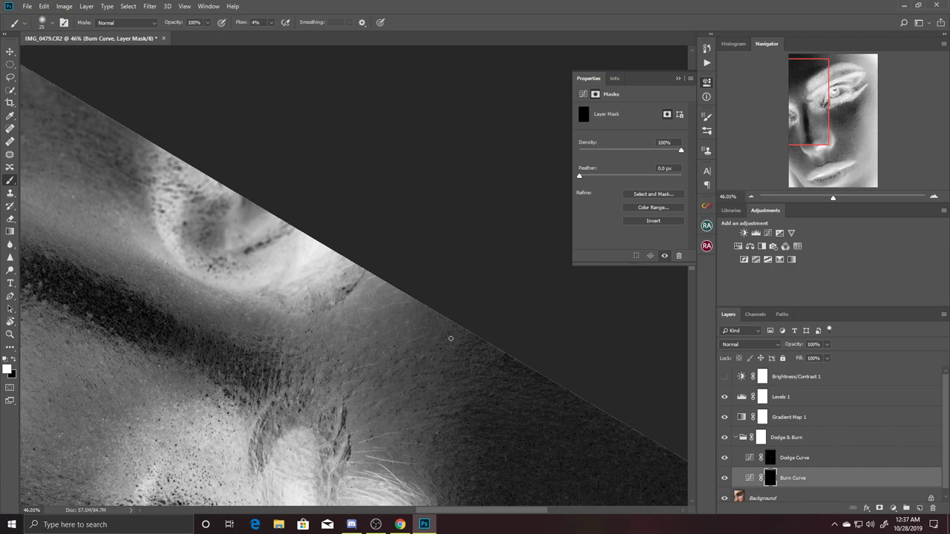
pyautogui.scroll(-5, 479, 324)
pyautogui.hscroll(2, 479, 324)
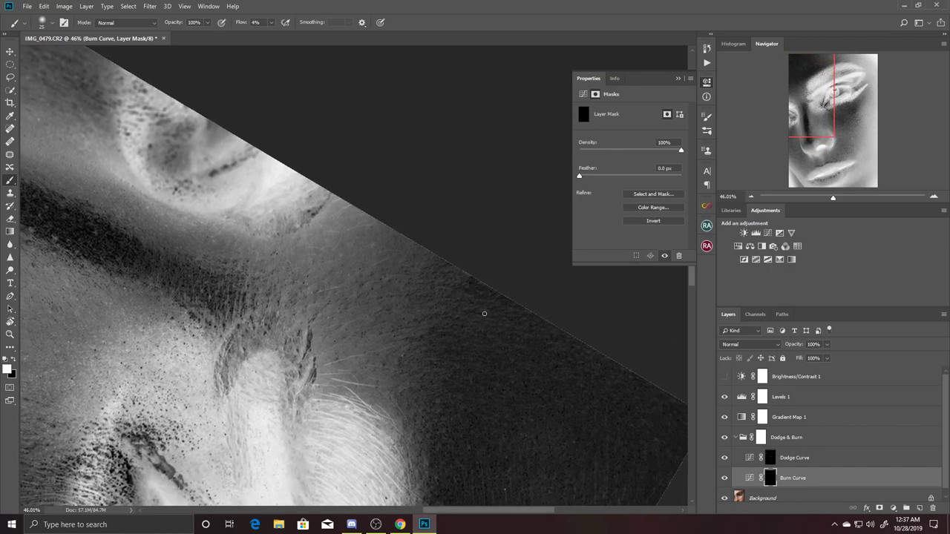
pyautogui.click(769, 459)
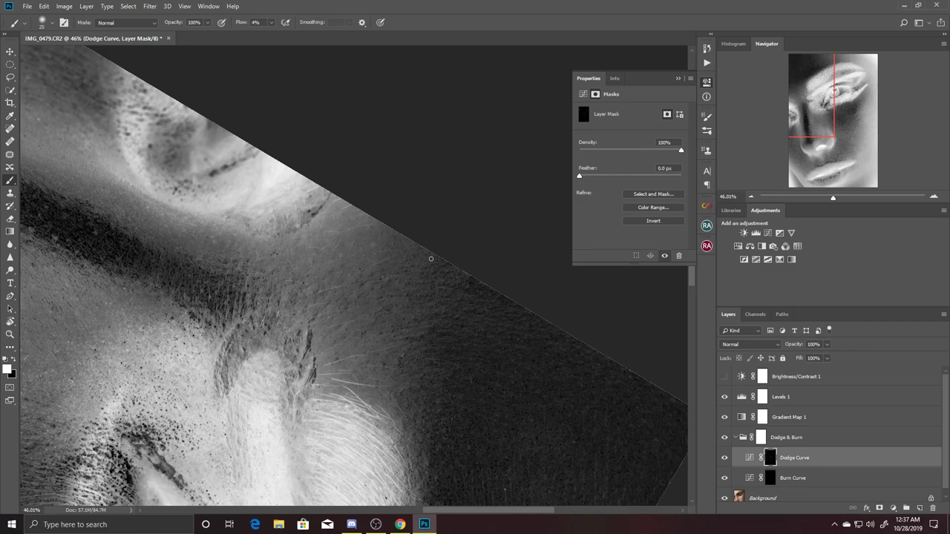
pyautogui.click(769, 477)
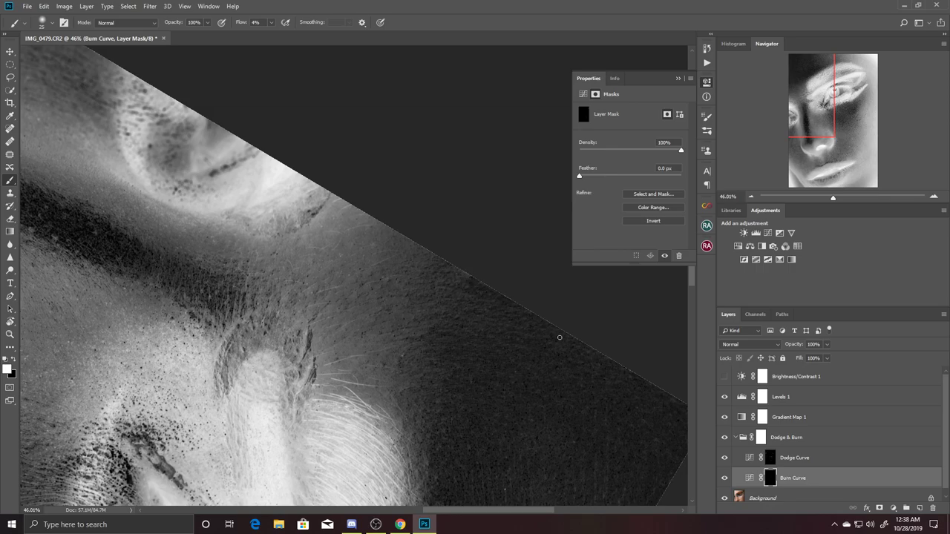
pyautogui.moveTo(556, 335); pyautogui.dragTo(485, 289)
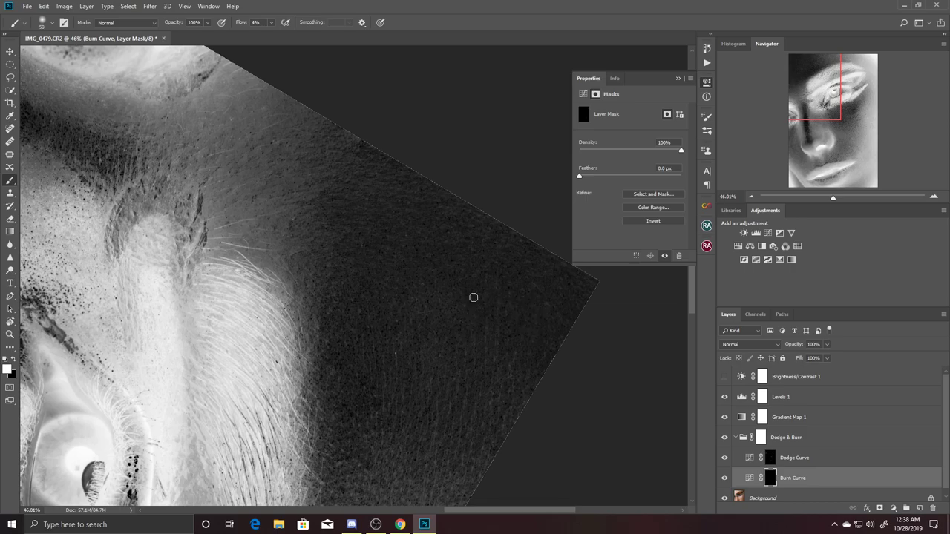
# Enlarge the brush to about 50 and darken a bright cheek patch on the Burn Curve mask.
pyautogui.press(']')
pyautogui.moveTo(450, 318); pyautogui.dragTo(448, 319)
pyautogui.moveTo(516, 302); pyautogui.dragTo(506, 285)
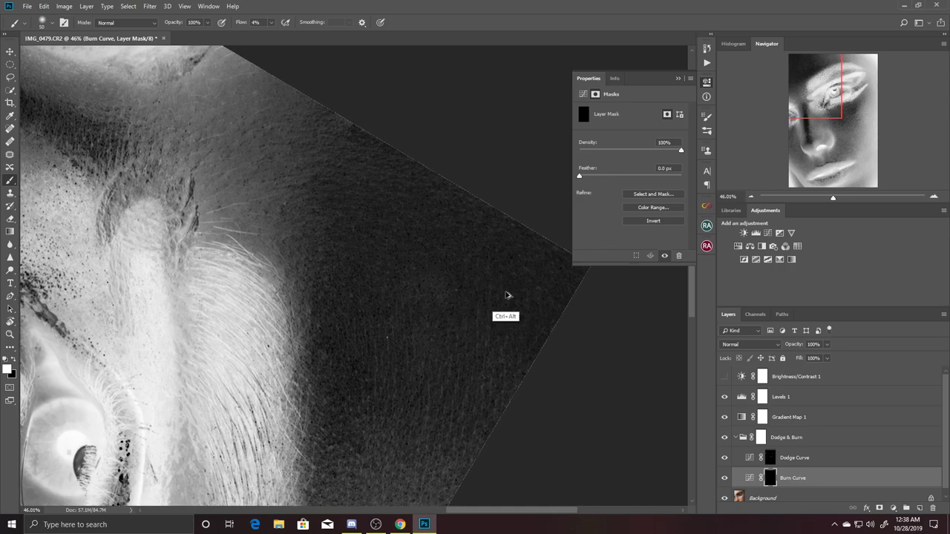
# Dodge the cheek on the Dodge Curve mask, rotating and panning toward the eye and nose.
pyautogui.click(767, 458)
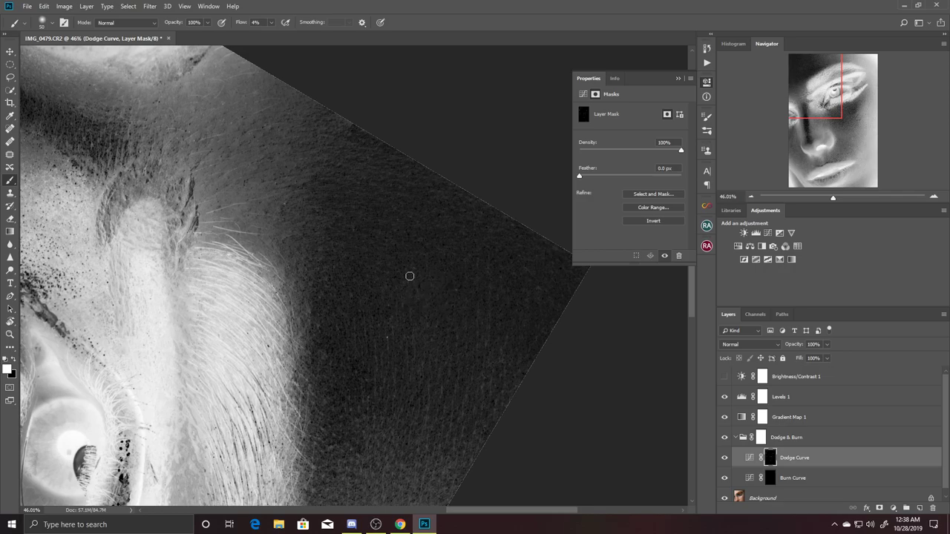
pyautogui.moveTo(520, 313)
pyautogui.mouseDown()
pyautogui.moveTo(476, 300)
pyautogui.moveTo(501, 264)
pyautogui.mouseUp()
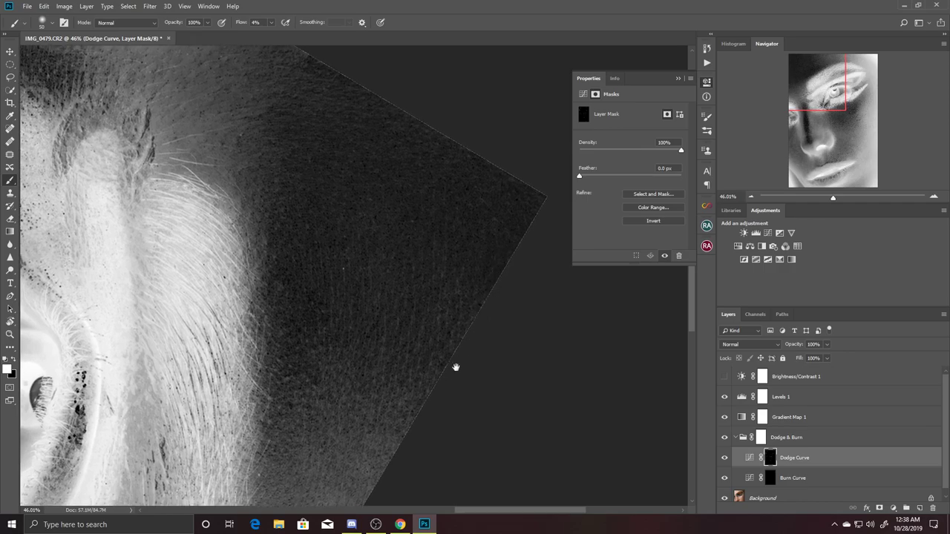
pyautogui.moveTo(460, 360); pyautogui.dragTo(500, 220)
pyautogui.moveTo(445, 322); pyautogui.dragTo(457, 310)
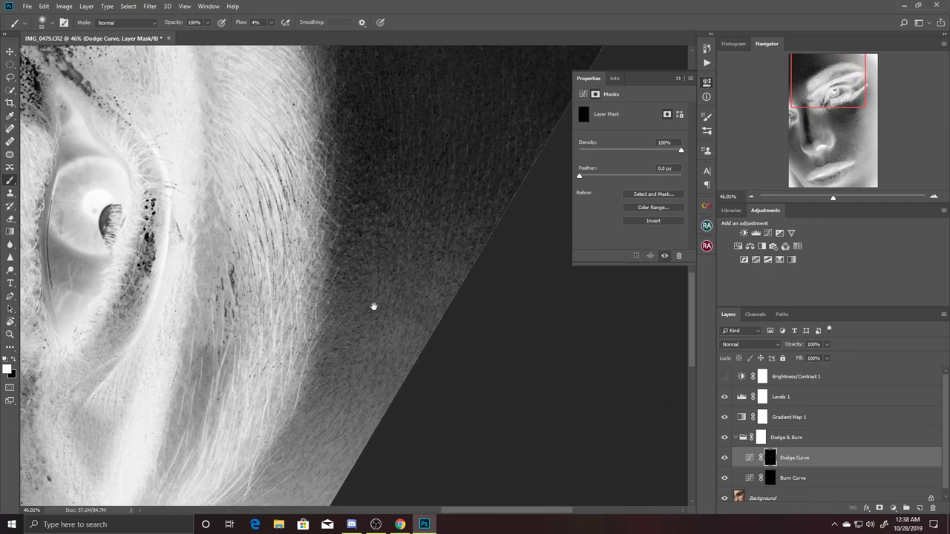
pyautogui.moveTo(175, 344)
pyautogui.mouseDown()
pyautogui.moveTo(250, 307)
pyautogui.moveTo(329, 429)
pyautogui.mouseUp()
pyautogui.moveTo(396, 208)
pyautogui.mouseDown()
pyautogui.moveTo(449, 337)
pyautogui.moveTo(428, 290)
pyautogui.mouseUp()
pyautogui.moveTo(386, 231)
pyautogui.mouseDown()
pyautogui.moveTo(445, 220)
pyautogui.moveTo(434, 203)
pyautogui.moveTo(422, 314)
pyautogui.moveTo(455, 272)
pyautogui.moveTo(423, 345)
pyautogui.mouseUp()
pyautogui.moveTo(468, 294); pyautogui.dragTo(431, 308)
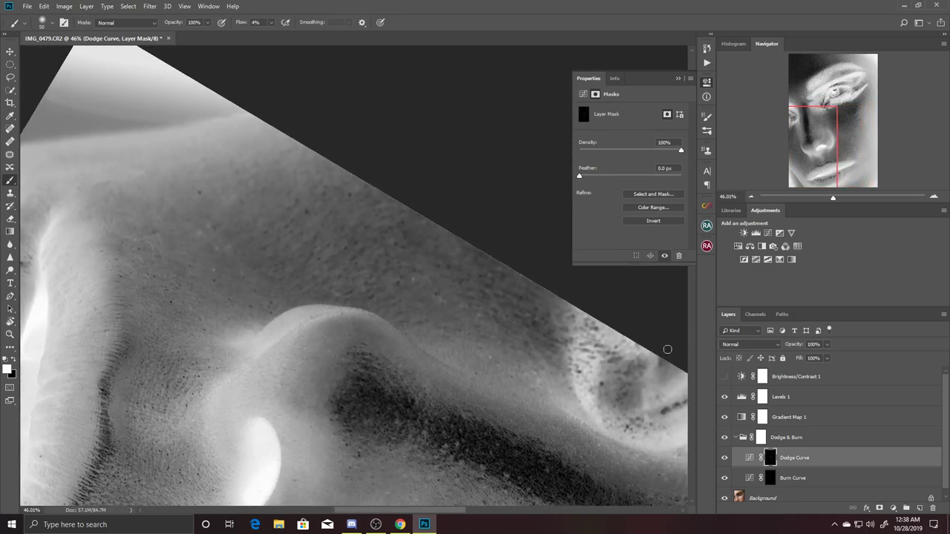
# Lighten the uneven cheek skin beside the nose on the Dodge Curve mask at 4% flow.
pyautogui.click(768, 481)
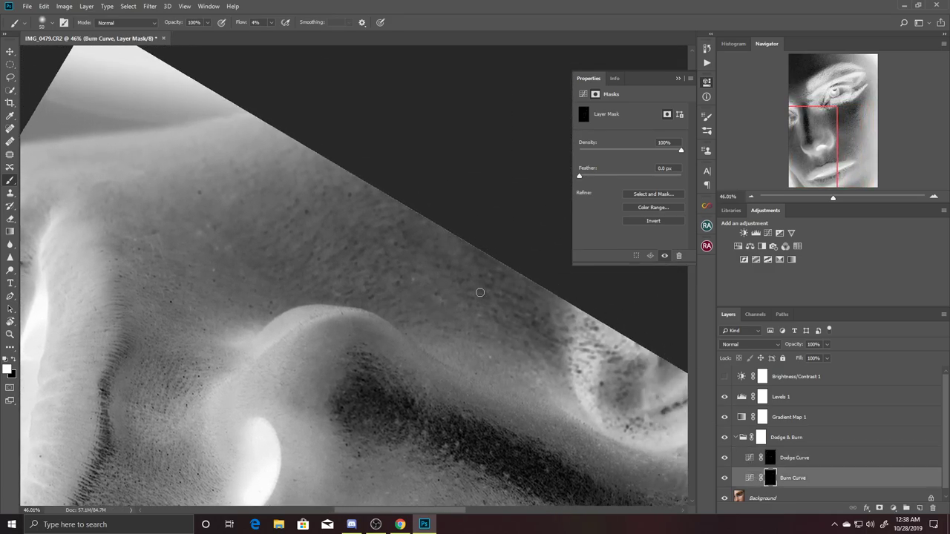
pyautogui.click(770, 460)
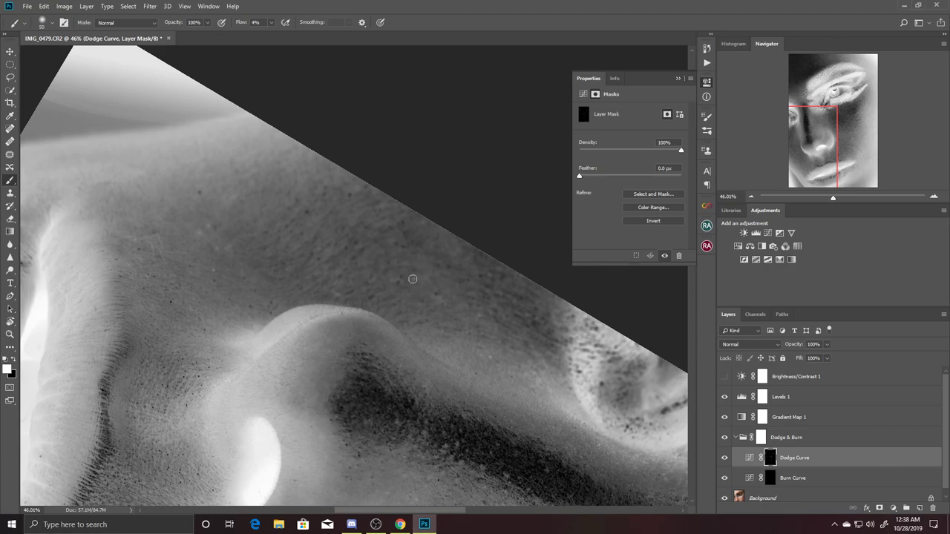
pyautogui.moveTo(499, 316); pyautogui.dragTo(464, 303)
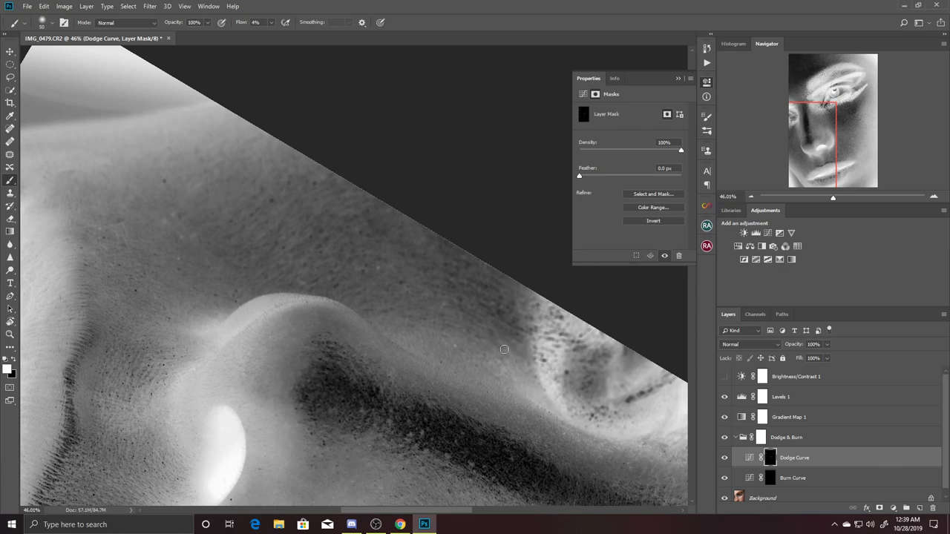
pyautogui.moveTo(500, 304); pyautogui.dragTo(547, 353)
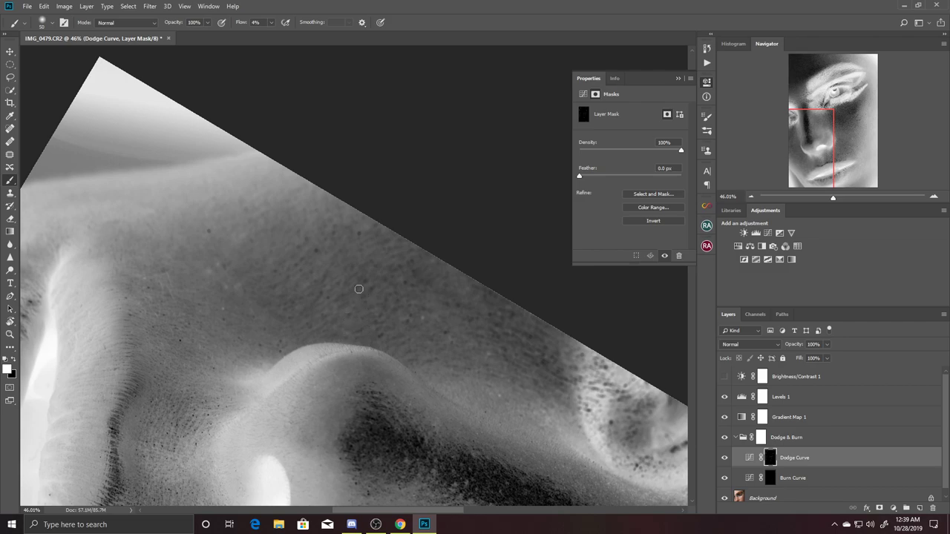
pyautogui.moveTo(360, 290); pyautogui.dragTo(377, 306)
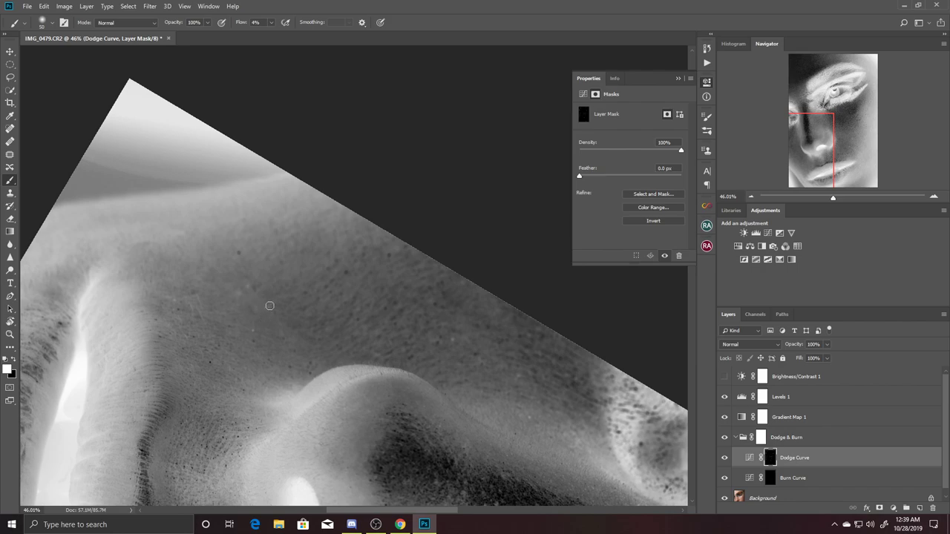
pyautogui.hscroll(-1, 330, 297)
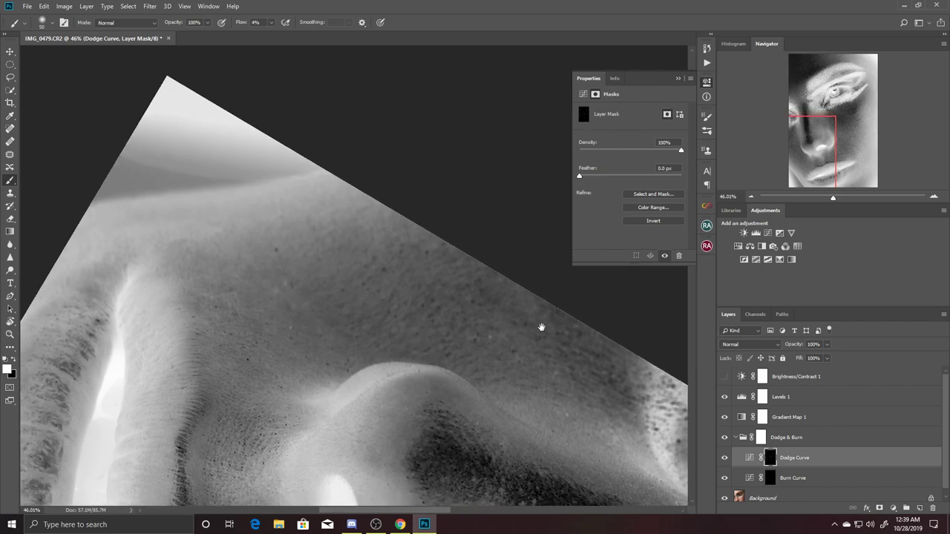
pyautogui.moveTo(541, 328); pyautogui.dragTo(486, 298)
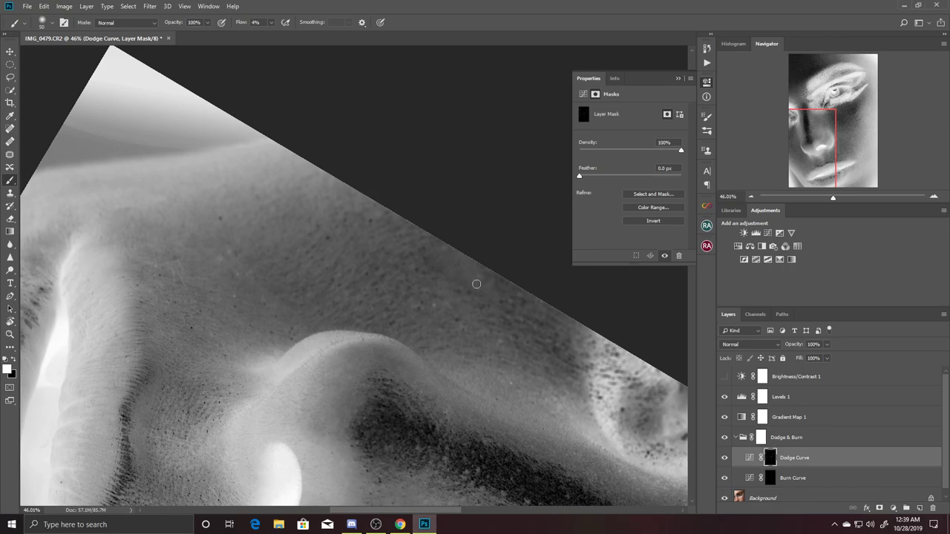
# Switch to the Burn Curve mask and burn toward the nose bridge and inner eye corner.
pyautogui.click(770, 480)
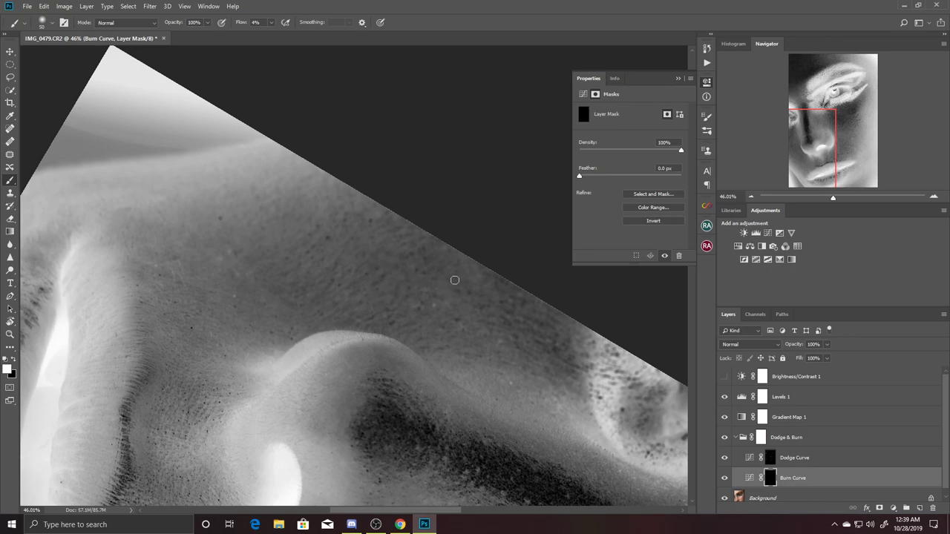
pyautogui.moveTo(536, 319); pyautogui.dragTo(481, 276)
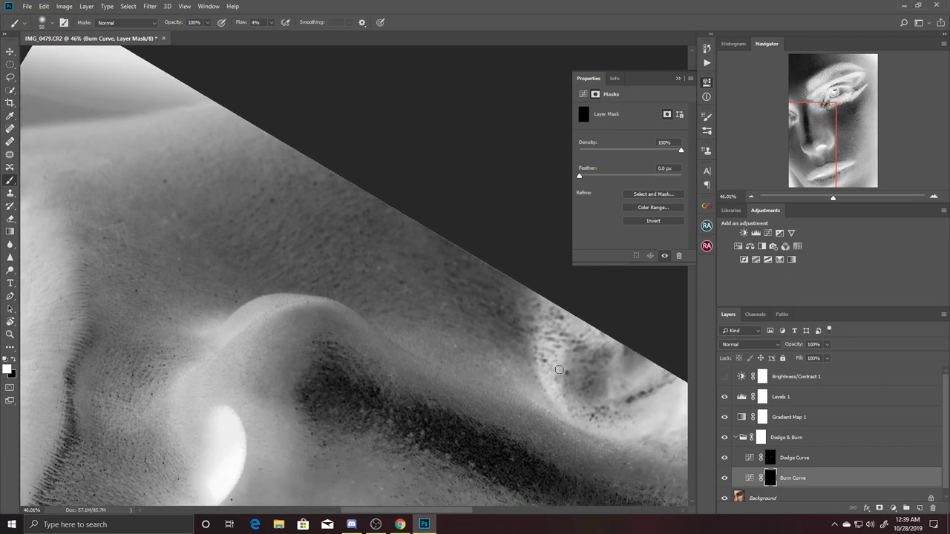
pyautogui.moveTo(600, 388); pyautogui.dragTo(519, 303)
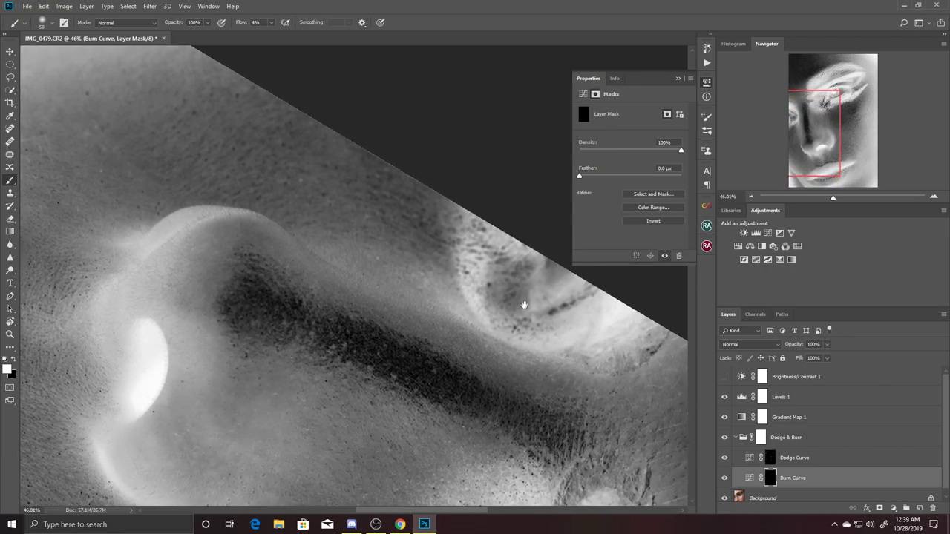
# Burn uneven tones along the side of the nose and nostril on the Burn Curve mask.
pyautogui.moveTo(329, 290); pyautogui.dragTo(398, 322)
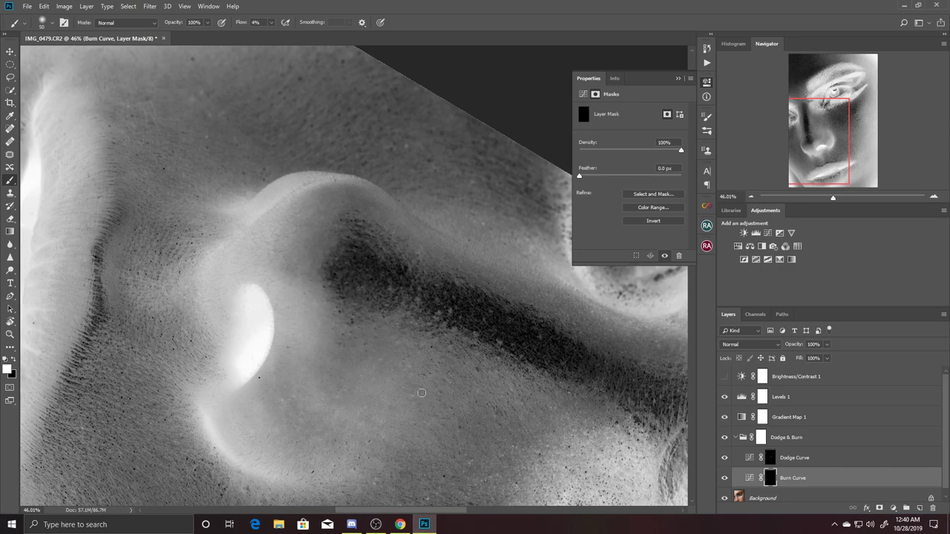
pyautogui.scroll(-2, 446, 370)
pyautogui.scroll(-2, 401, 348)
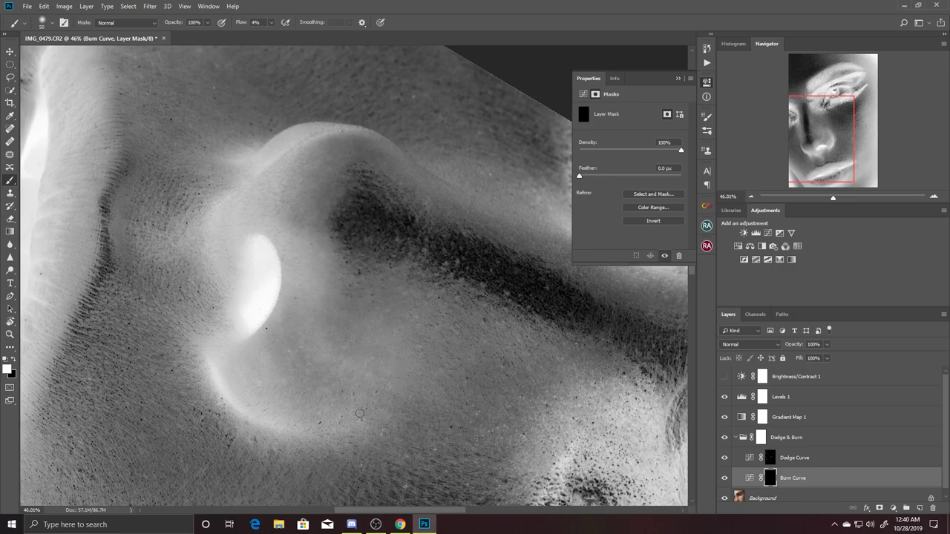
pyautogui.moveTo(381, 339); pyautogui.dragTo(398, 364)
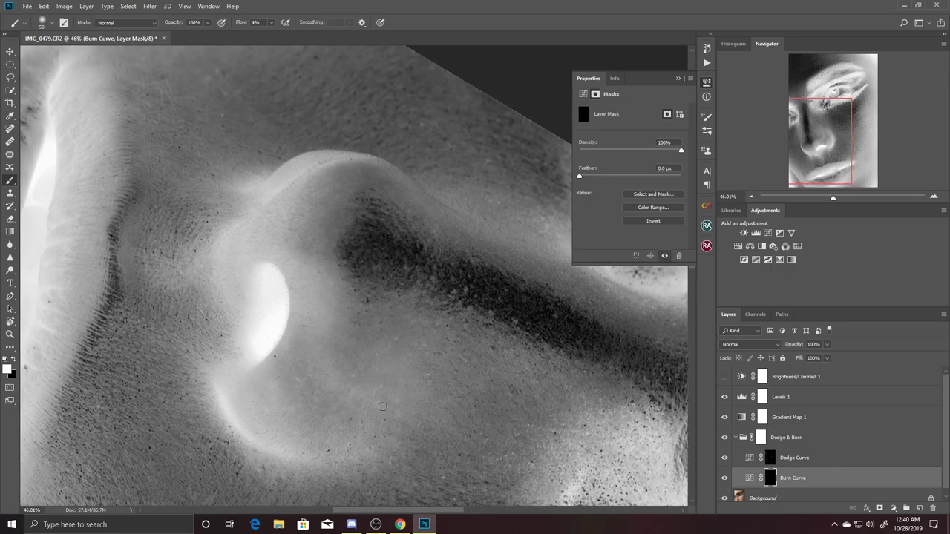
# Dodge around the nose tip on the Dodge Curve mask and rotate the view to straighten the face.
pyautogui.click(770, 460)
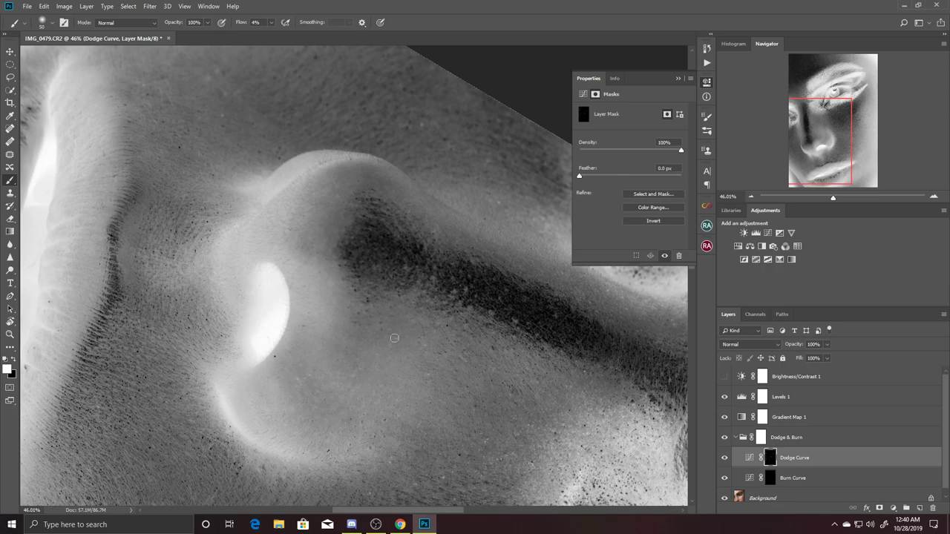
pyautogui.press('r')
pyautogui.moveTo(433, 318)
pyautogui.mouseDown()
pyautogui.moveTo(361, 235)
pyautogui.moveTo(365, 244)
pyautogui.mouseUp()
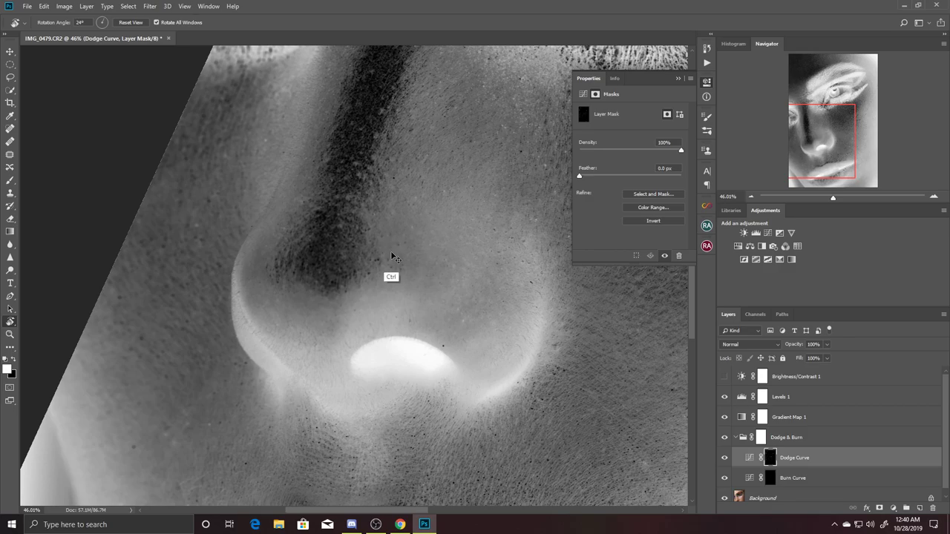
# Zoom out to the whole face and hide the check layers to show the colour photo.
pyautogui.hotkey('ctrl', '-')
pyautogui.hotkey('ctrl', '-')
pyautogui.hotkey('ctrl', '-')
pyautogui.hotkey('ctrl', '-')
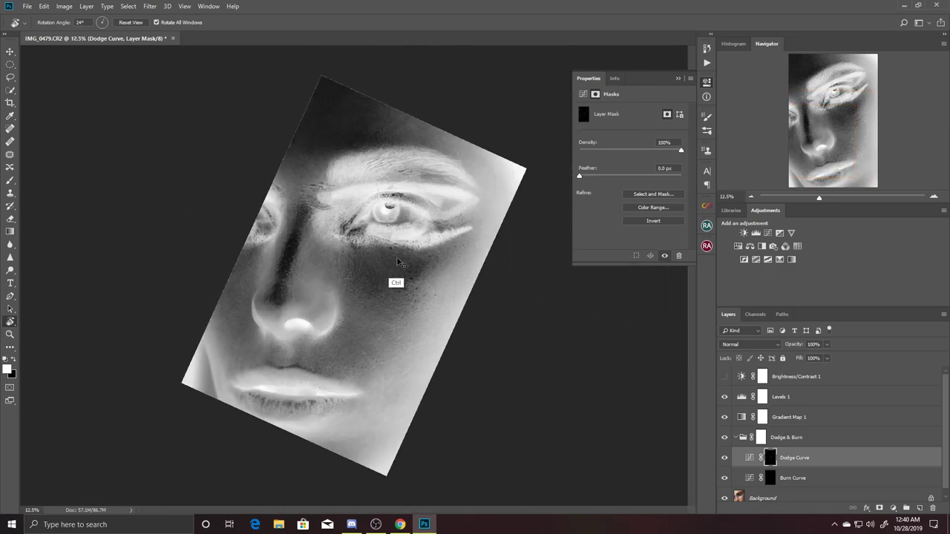
pyautogui.hotkey('ctrl', '+')
pyautogui.hotkey('ctrl', '-')
pyautogui.moveTo(727, 380); pyautogui.dragTo(726, 437)
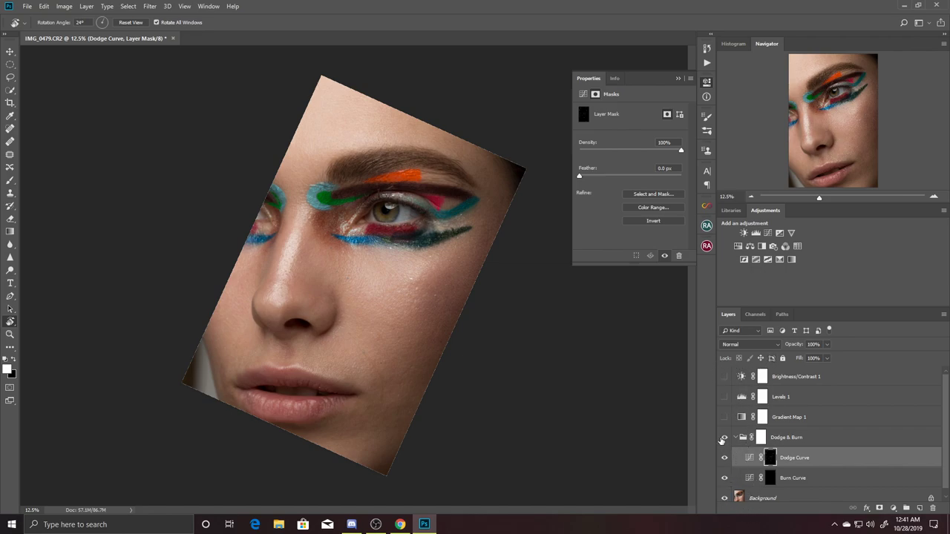
# Toggle the Dodge & Burn group on and off to compare before and after, then zoom in on the nose.
pyautogui.click(724, 440)
pyautogui.click(724, 439)
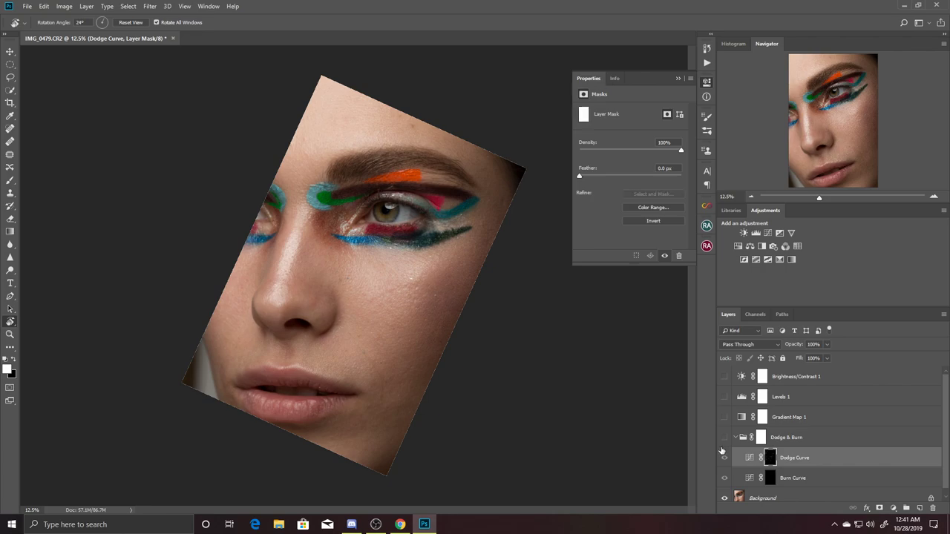
pyautogui.click(724, 439)
pyautogui.click(724, 439)
pyautogui.click(723, 439)
pyautogui.click(724, 439)
pyautogui.click(724, 439)
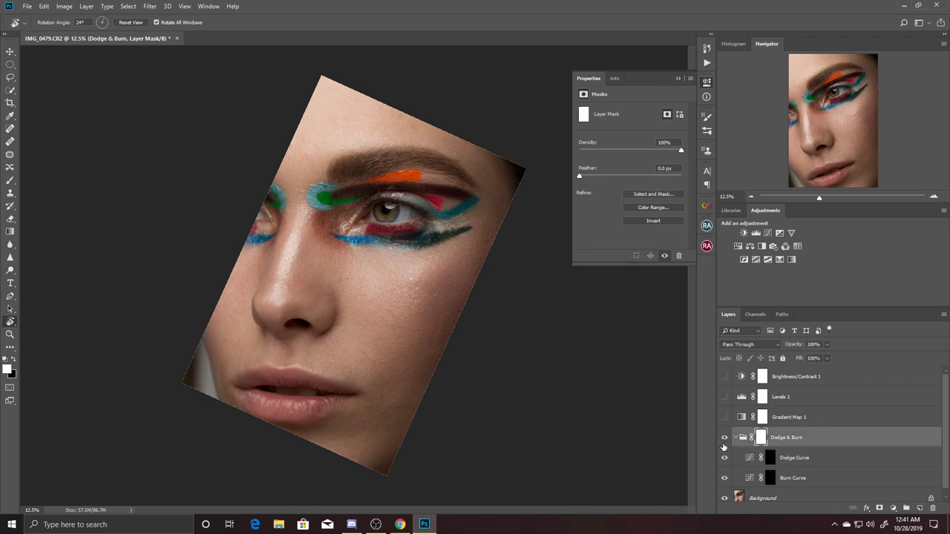
pyautogui.click(725, 444)
pyautogui.click(724, 445)
pyautogui.click(724, 445)
pyautogui.click(724, 439)
pyautogui.click(724, 439)
pyautogui.click(724, 439)
pyautogui.click(10, 334)
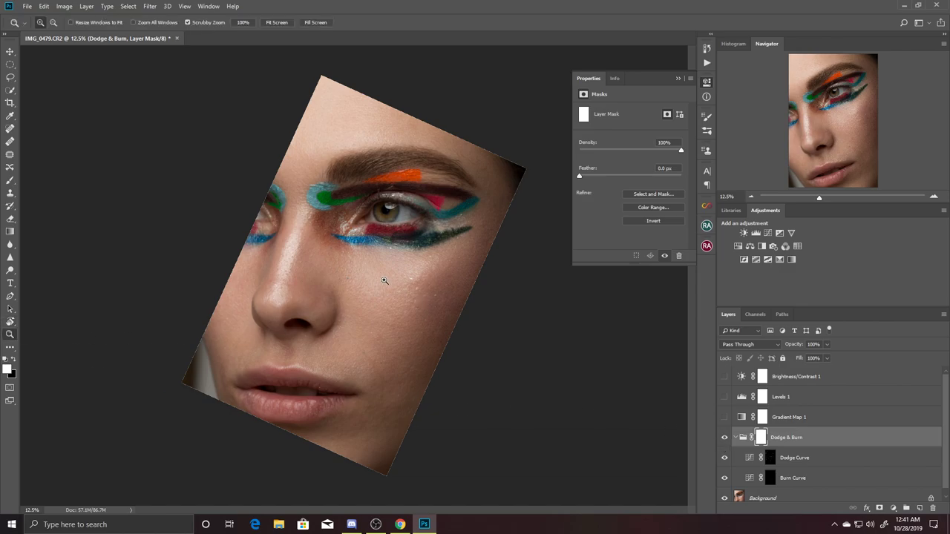
pyautogui.moveTo(308, 269); pyautogui.dragTo(330, 267)
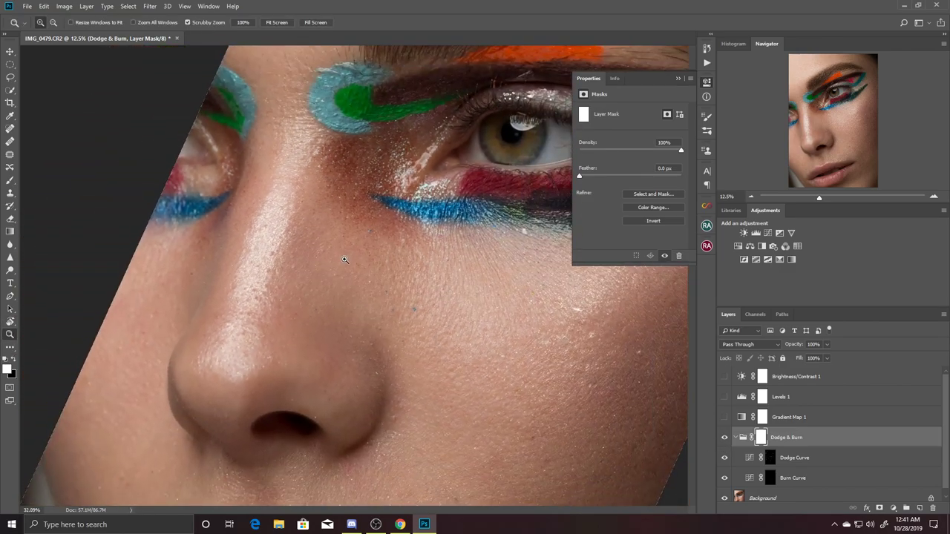
pyautogui.click(725, 439)
pyautogui.click(724, 439)
pyautogui.click(724, 440)
pyautogui.click(724, 440)
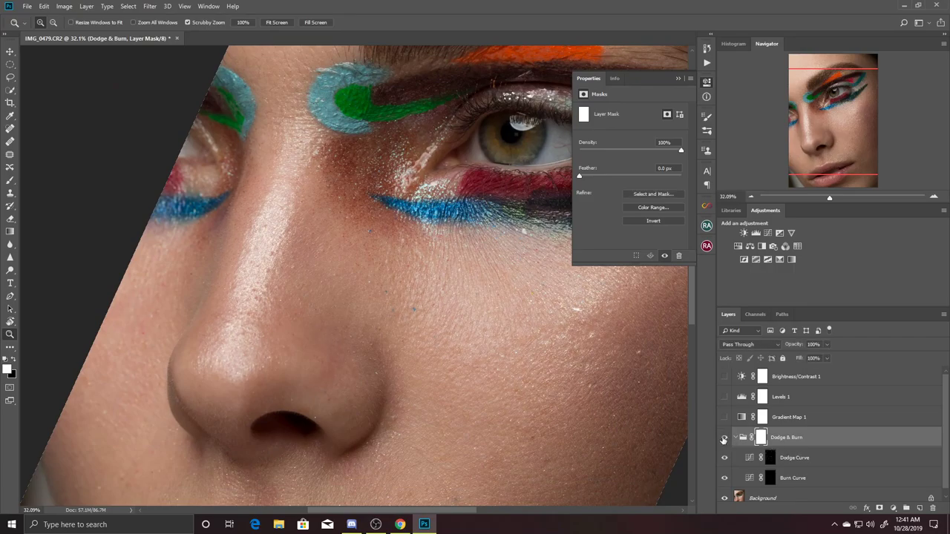
pyautogui.click(724, 438)
pyautogui.click(317, 216)
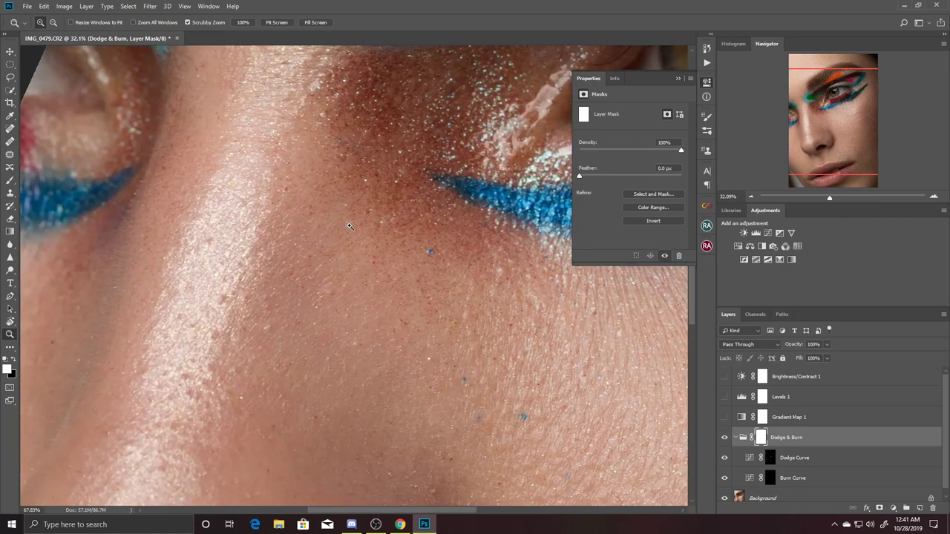
pyautogui.moveTo(347, 263)
pyautogui.mouseDown()
pyautogui.moveTo(293, 251)
pyautogui.moveTo(342, 257)
pyautogui.moveTo(304, 258)
pyautogui.mouseUp()
pyautogui.moveTo(394, 244); pyautogui.dragTo(367, 254)
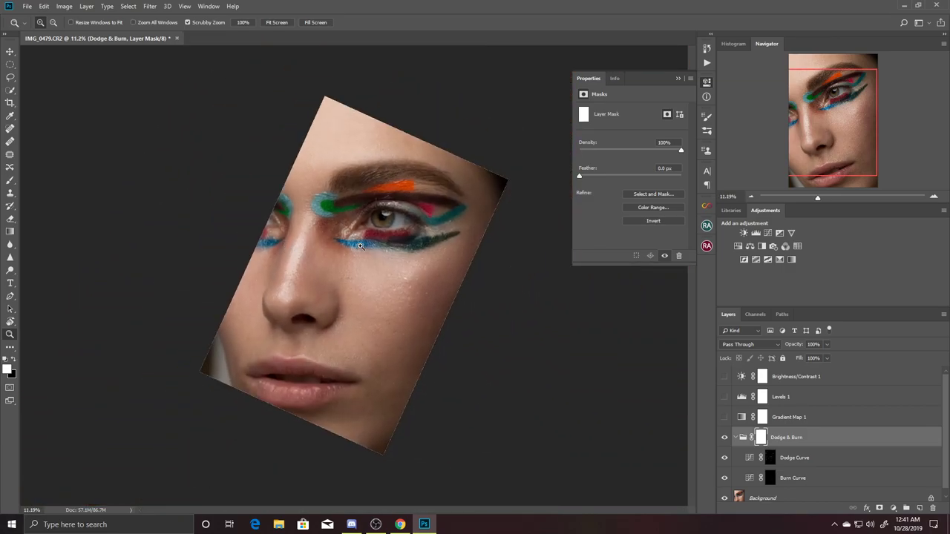
pyautogui.moveTo(388, 339)
pyautogui.mouseDown()
pyautogui.moveTo(434, 322)
pyautogui.moveTo(423, 327)
pyautogui.mouseUp()
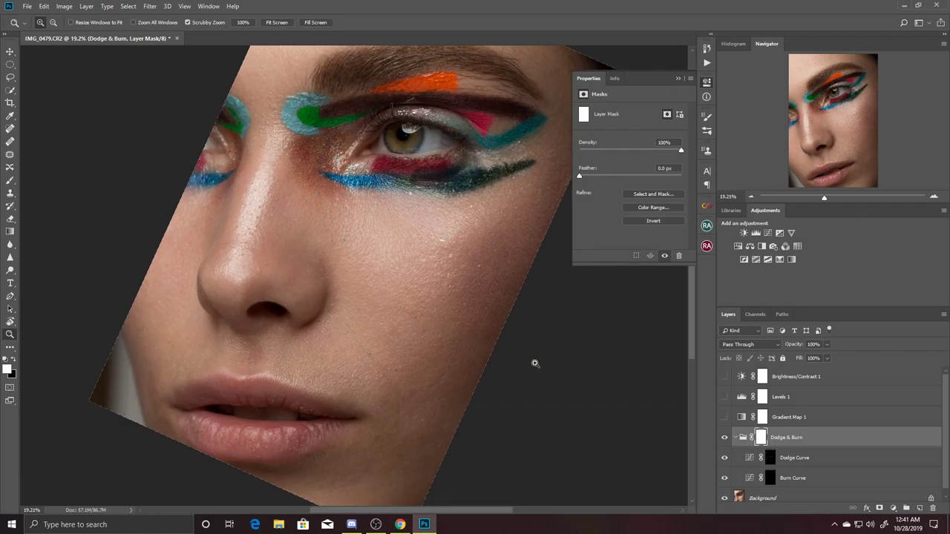
pyautogui.click(724, 438)
pyautogui.click(724, 438)
pyautogui.click(724, 438)
pyautogui.click(724, 437)
pyautogui.click(724, 443)
pyautogui.click(724, 443)
pyautogui.click(725, 442)
pyautogui.click(724, 443)
pyautogui.click(724, 443)
pyautogui.click(723, 443)
pyautogui.click(723, 442)
pyautogui.moveTo(458, 189); pyautogui.dragTo(471, 338)
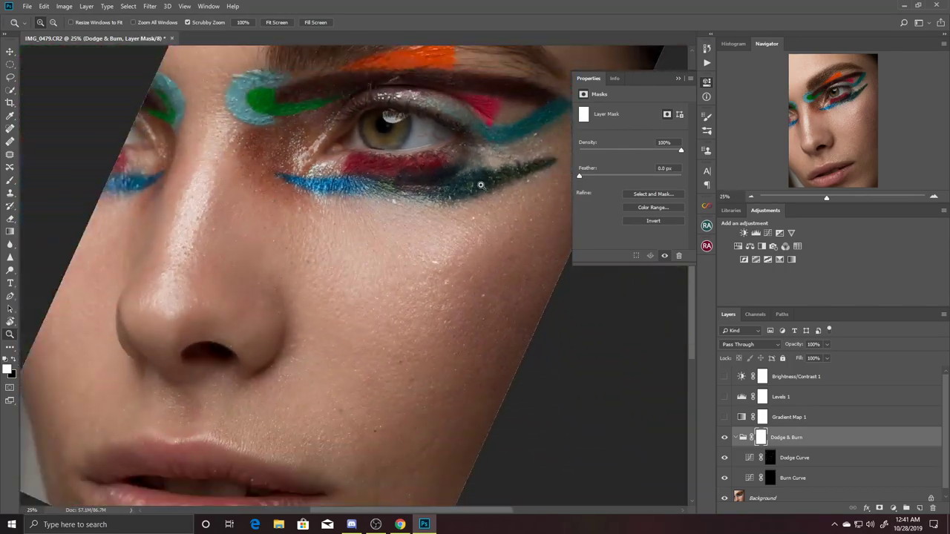
pyautogui.moveTo(206, 405)
pyautogui.mouseDown()
pyautogui.moveTo(249, 394)
pyautogui.moveTo(159, 314)
pyautogui.moveTo(206, 313)
pyautogui.moveTo(143, 308)
pyautogui.mouseUp()
pyautogui.moveTo(228, 312); pyautogui.dragTo(205, 320)
pyautogui.moveTo(299, 327)
pyautogui.mouseDown()
pyautogui.moveTo(345, 321)
pyautogui.moveTo(284, 308)
pyautogui.mouseUp()
pyautogui.moveTo(355, 231)
pyautogui.mouseDown()
pyautogui.moveTo(408, 272)
pyautogui.moveTo(369, 356)
pyautogui.mouseUp()
pyautogui.click(400, 524)
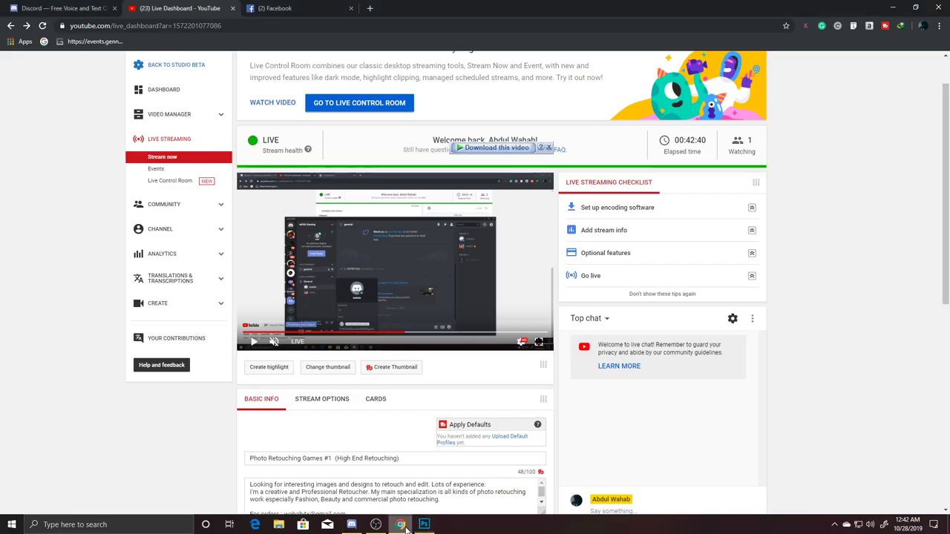
pyautogui.scroll(-4, 475, 296)
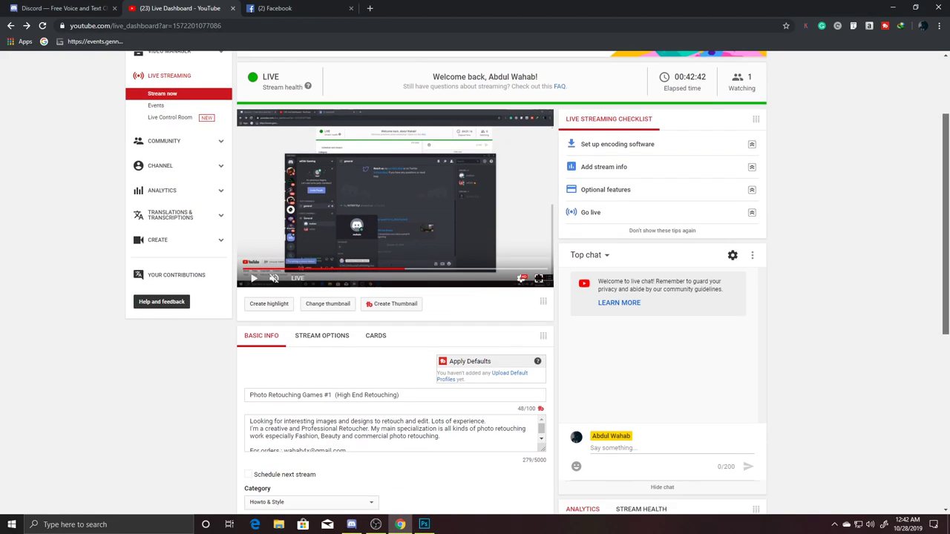
pyautogui.scroll(-2, 475, 296)
pyautogui.click(660, 474)
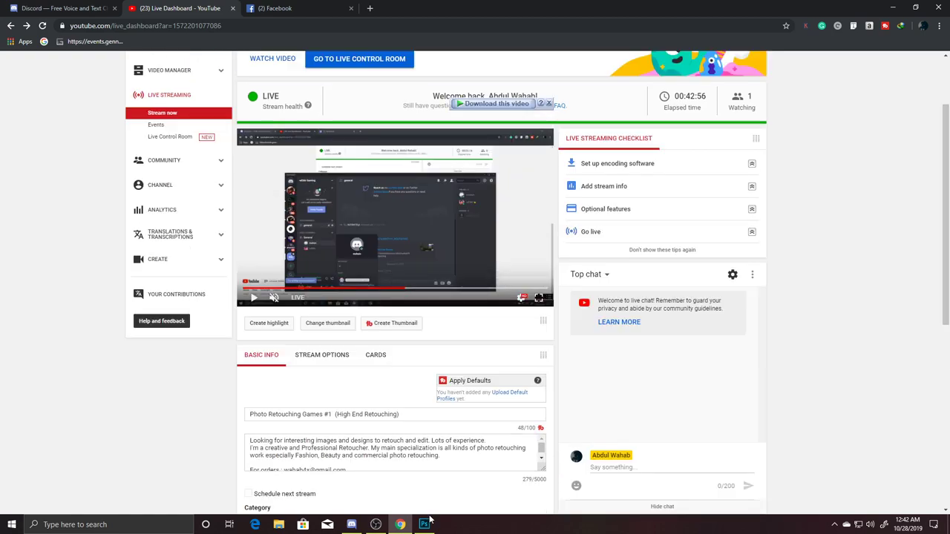
pyautogui.click(425, 524)
pyautogui.moveTo(365, 306)
pyautogui.mouseDown()
pyautogui.moveTo(378, 319)
pyautogui.moveTo(388, 280)
pyautogui.moveTo(440, 263)
pyautogui.moveTo(407, 255)
pyautogui.mouseUp()
pyautogui.moveTo(349, 156); pyautogui.dragTo(357, 129)
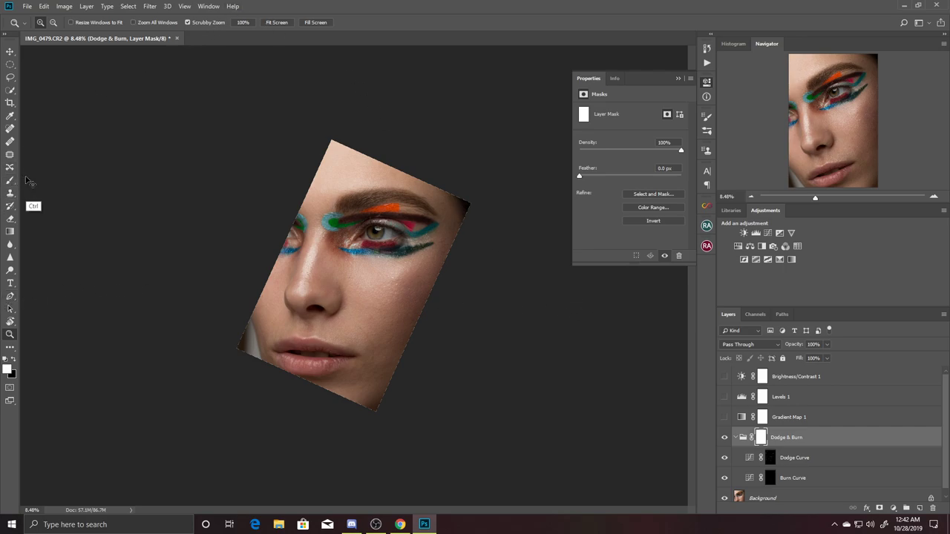
# Reset the canvas rotation so the portrait is upright, then zoom in on the eye and nose.
pyautogui.hotkey('ctrl', 'r')
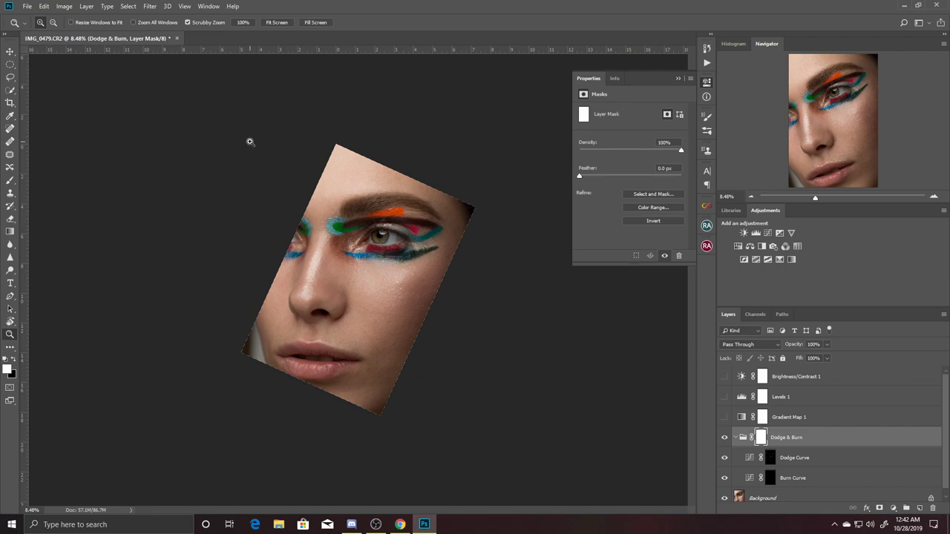
pyautogui.press('r')
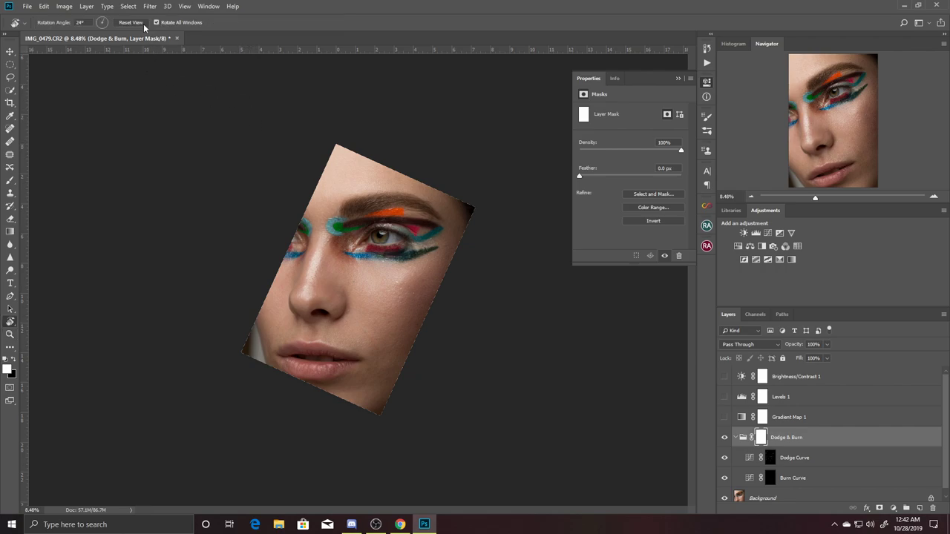
pyautogui.click(131, 23)
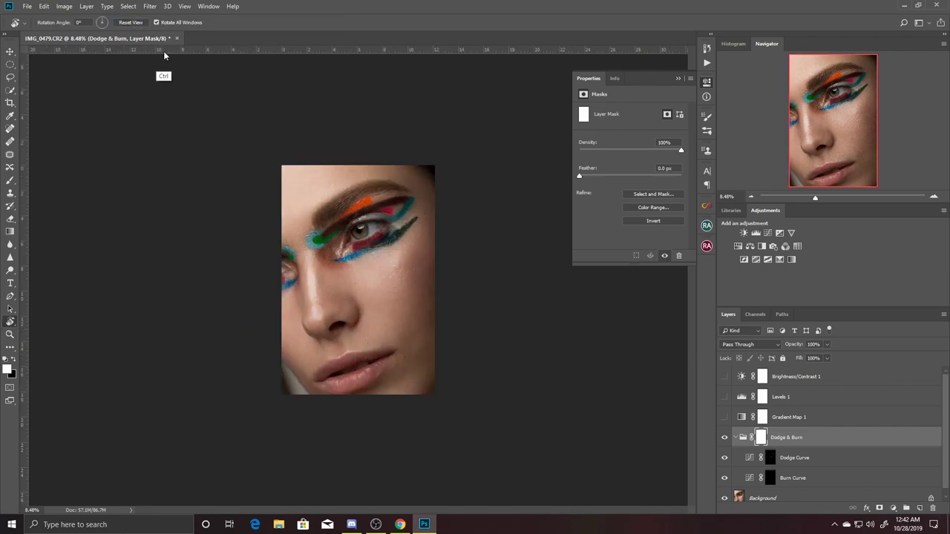
pyautogui.hotkey('ctrl', 'r')
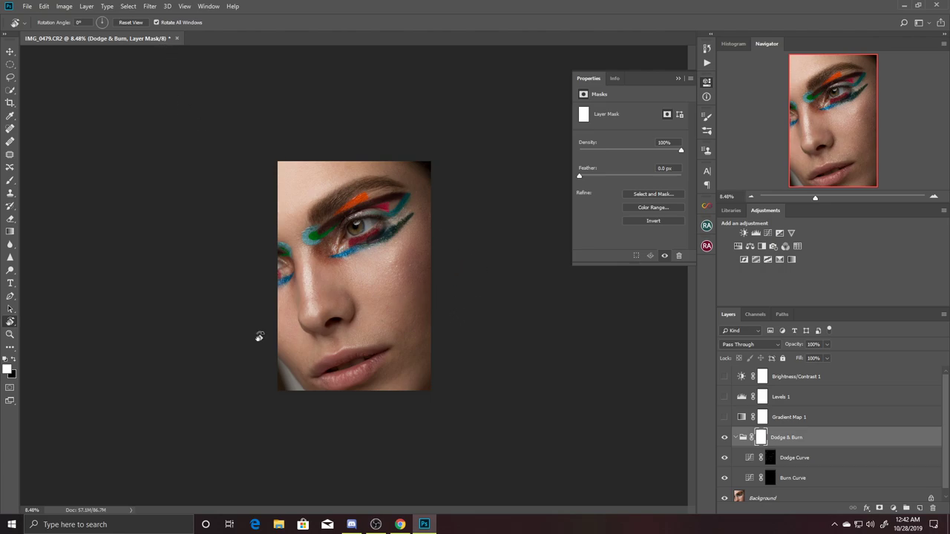
pyautogui.click(9, 335)
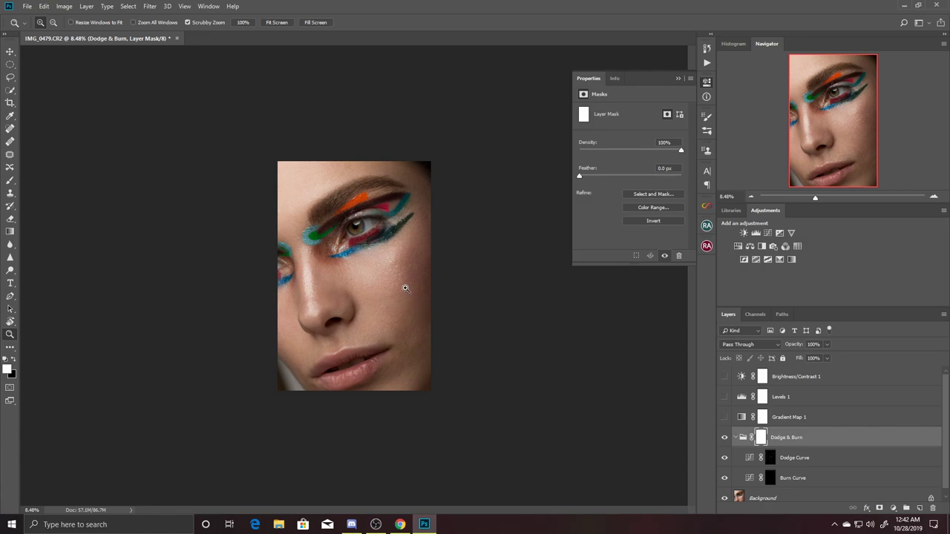
pyautogui.moveTo(406, 289); pyautogui.dragTo(461, 296)
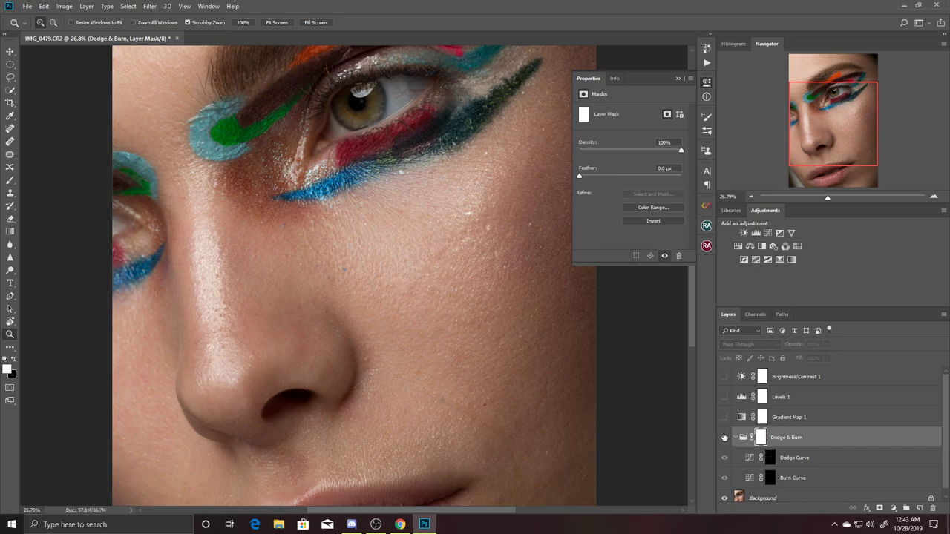
pyautogui.click(724, 437)
pyautogui.click(724, 436)
pyautogui.click(724, 437)
pyautogui.click(723, 437)
pyautogui.click(723, 438)
pyautogui.click(723, 437)
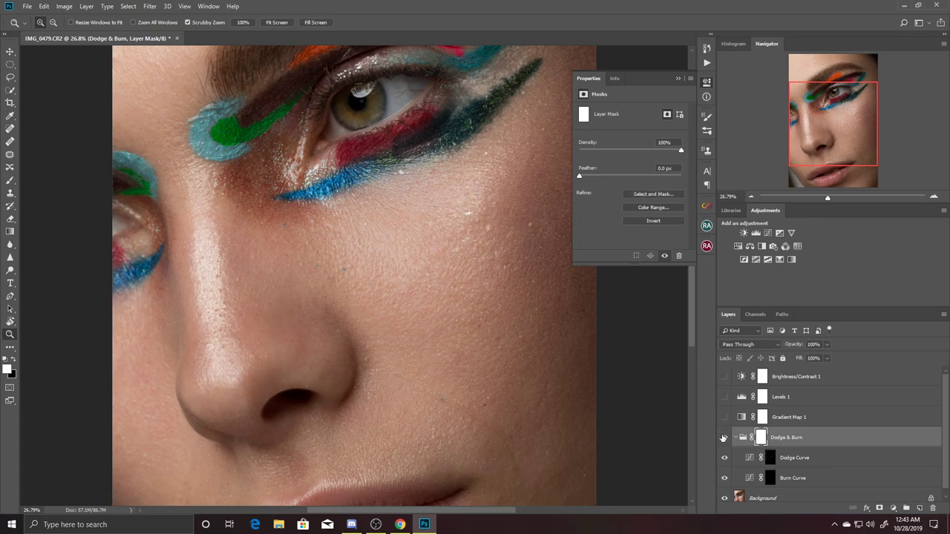
pyautogui.moveTo(360, 261)
pyautogui.mouseDown()
pyautogui.moveTo(527, 307)
pyautogui.moveTo(540, 341)
pyautogui.mouseUp()
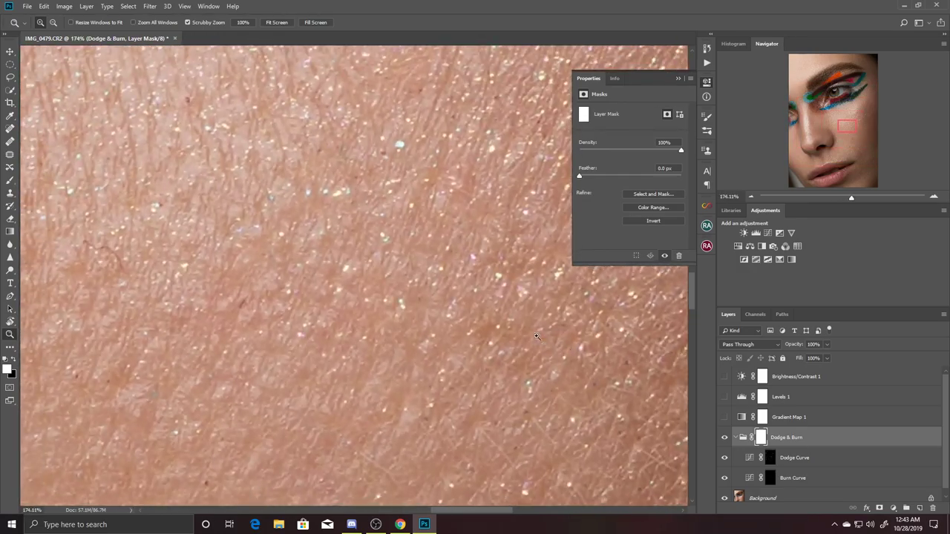
pyautogui.moveTo(553, 319); pyautogui.dragTo(521, 288)
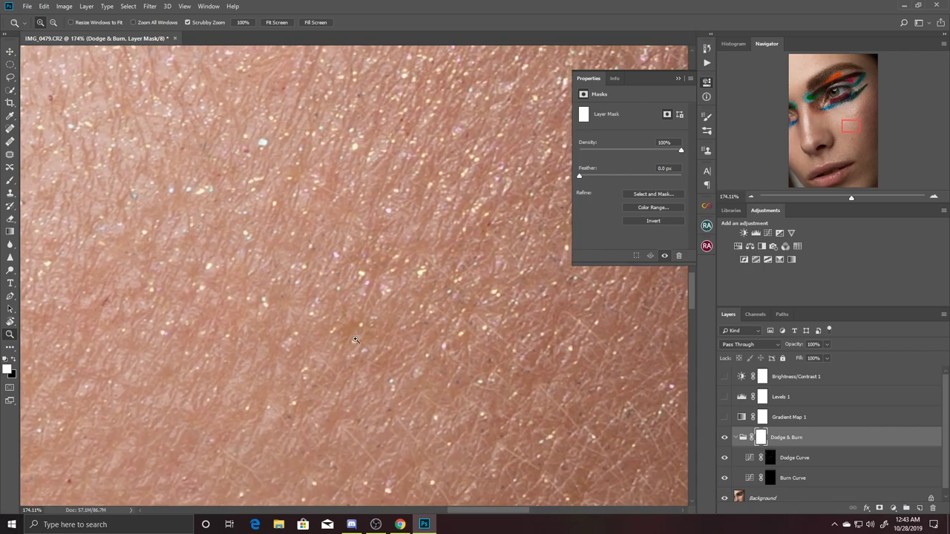
pyautogui.moveTo(374, 269); pyautogui.dragTo(428, 352)
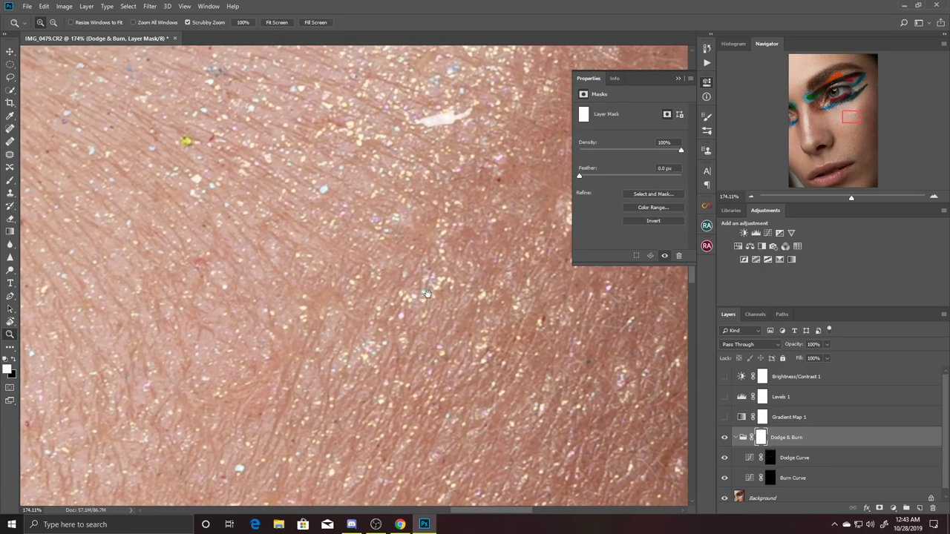
pyautogui.moveTo(428, 245); pyautogui.dragTo(428, 352)
pyautogui.moveTo(445, 223); pyautogui.dragTo(445, 308)
pyautogui.moveTo(474, 82)
pyautogui.mouseDown()
pyautogui.moveTo(474, 274)
pyautogui.moveTo(532, 414)
pyautogui.mouseUp()
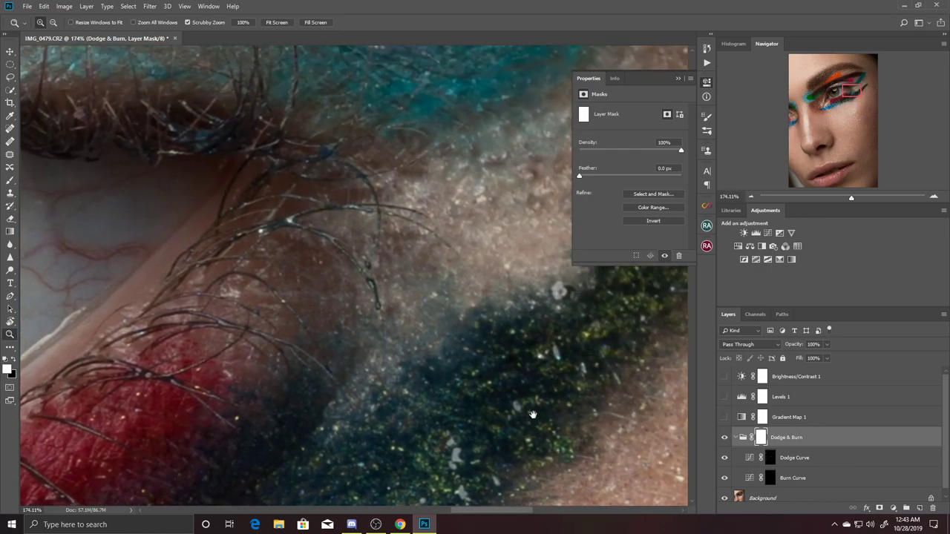
pyautogui.moveTo(494, 52)
pyautogui.mouseDown()
pyautogui.moveTo(520, 394)
pyautogui.moveTo(501, 370)
pyautogui.moveTo(468, 379)
pyautogui.moveTo(475, 400)
pyautogui.moveTo(492, 394)
pyautogui.moveTo(490, 285)
pyautogui.moveTo(477, 250)
pyautogui.mouseUp()
pyautogui.moveTo(450, 363); pyautogui.dragTo(453, 304)
pyautogui.moveTo(412, 343)
pyautogui.mouseDown()
pyautogui.moveTo(438, 322)
pyautogui.moveTo(388, 319)
pyautogui.moveTo(418, 318)
pyautogui.moveTo(465, 347)
pyautogui.mouseUp()
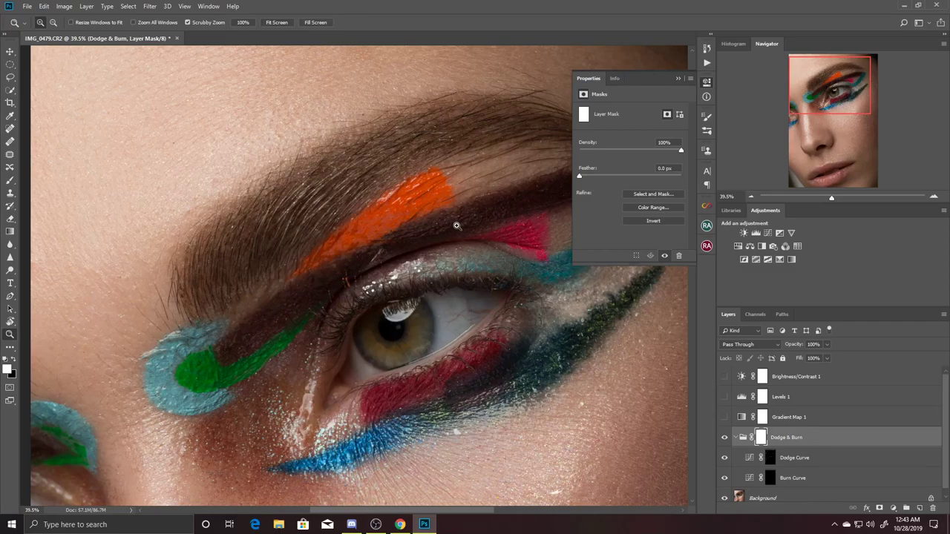
pyautogui.rightClick(427, 246)
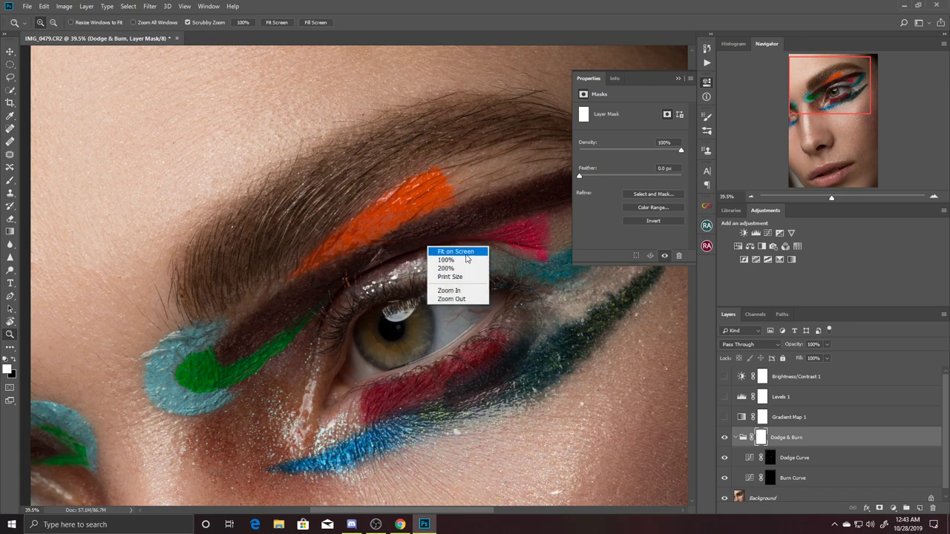
pyautogui.click(453, 251)
pyautogui.moveTo(415, 241); pyautogui.dragTo(416, 197)
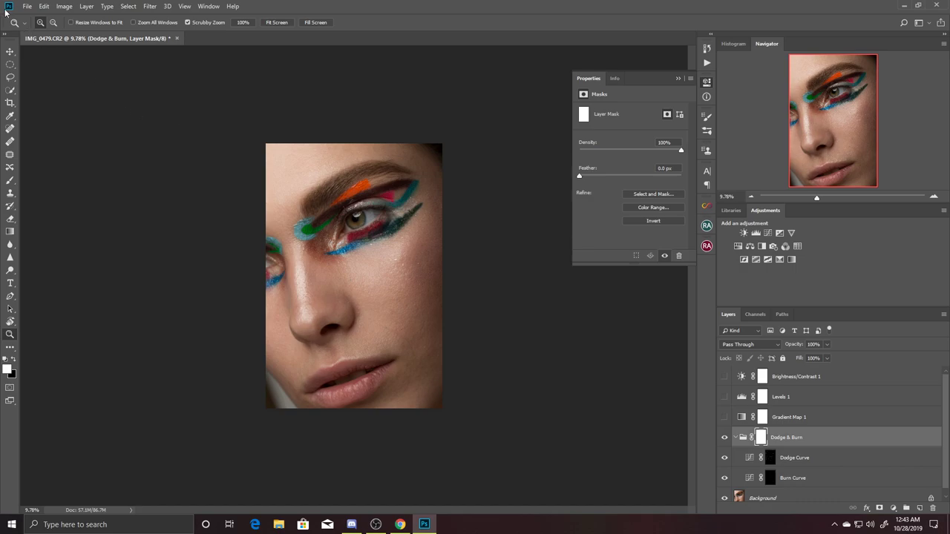
pyautogui.click(32, 7)
# Open 'dodge and burn.psd' from the Desktop as a second document.
pyautogui.click(37, 27)
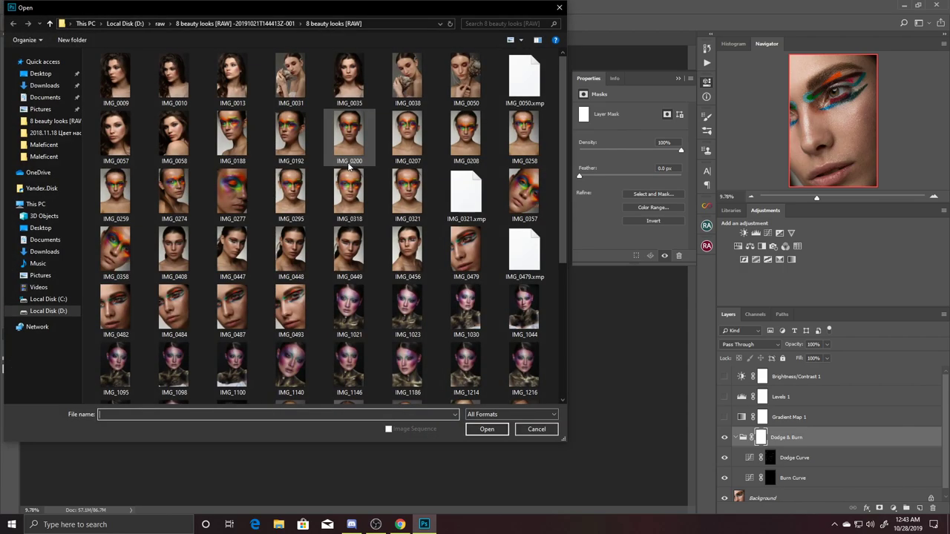
pyautogui.click(40, 74)
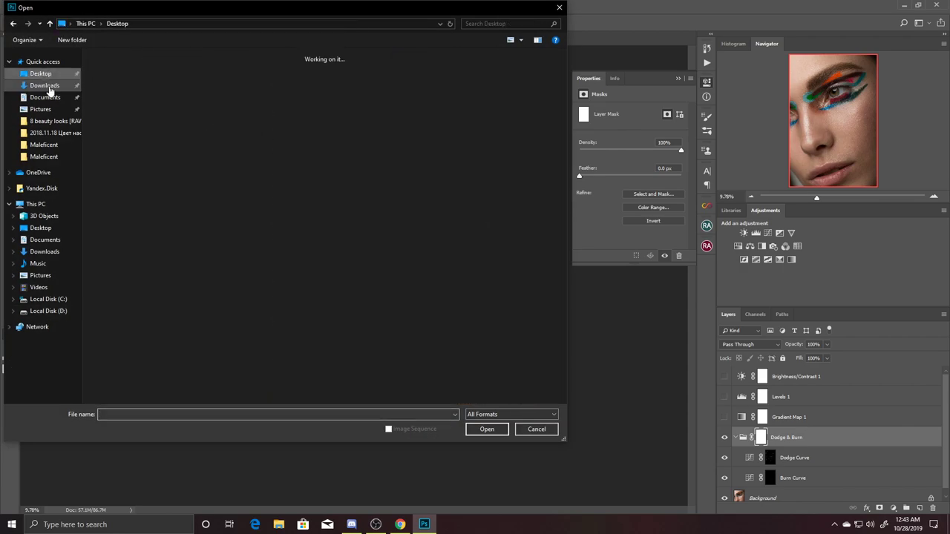
pyautogui.click(225, 80)
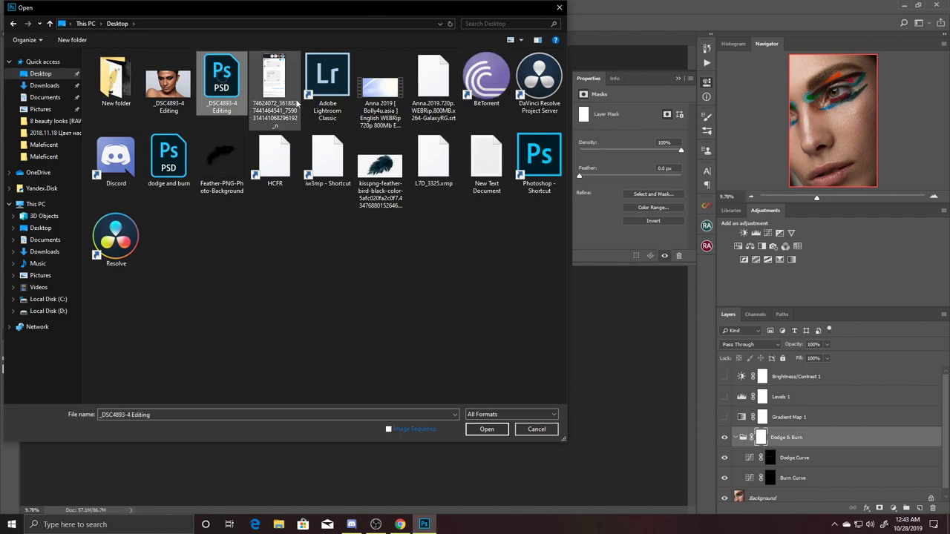
pyautogui.click(179, 160)
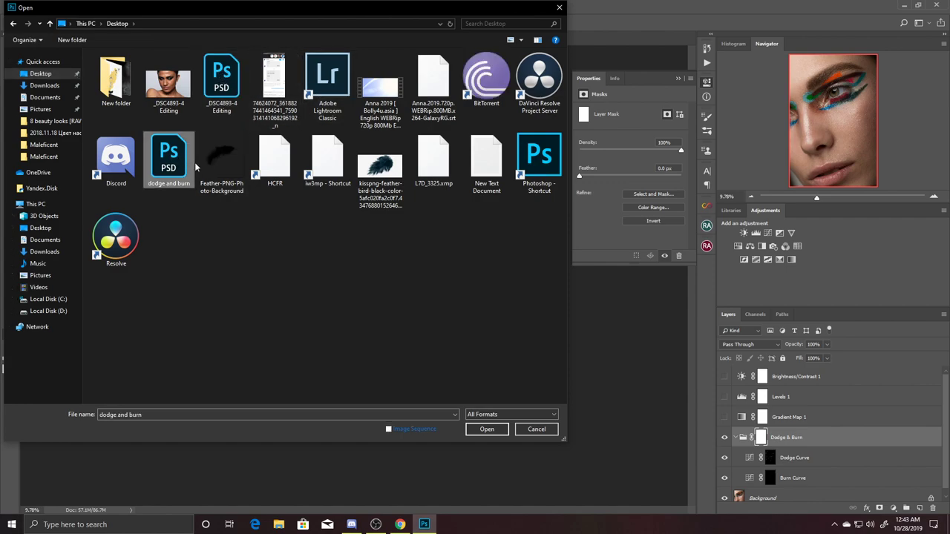
pyautogui.click(490, 432)
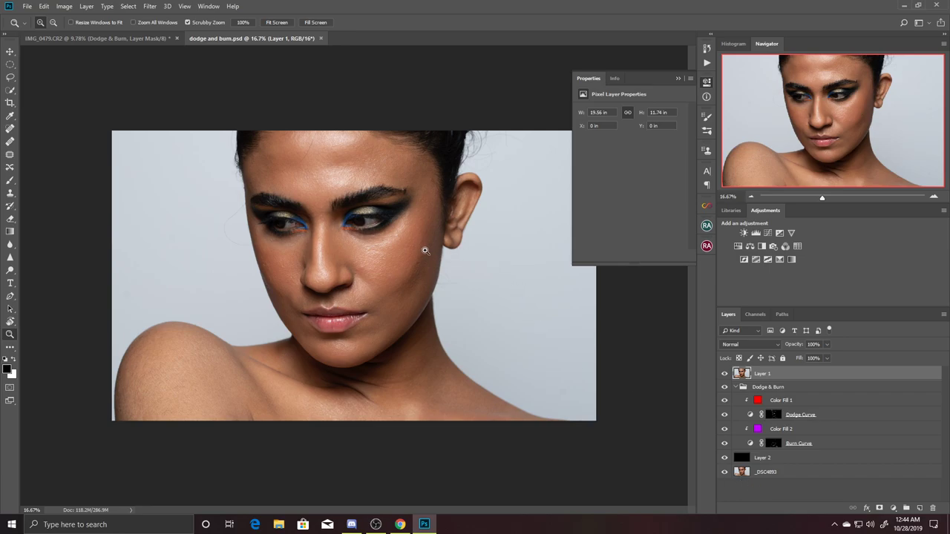
pyautogui.moveTo(393, 179)
pyautogui.mouseDown()
pyautogui.moveTo(490, 223)
pyautogui.moveTo(451, 213)
pyautogui.moveTo(442, 237)
pyautogui.mouseUp()
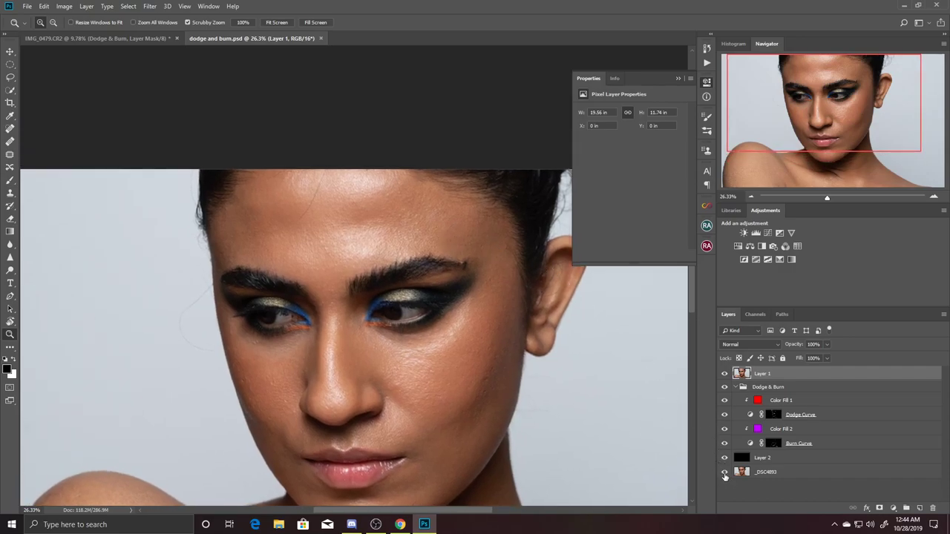
pyautogui.keyDown('alt'); pyautogui.click(724, 472); pyautogui.keyUp('alt')
pyautogui.moveTo(513, 376); pyautogui.dragTo(464, 296)
pyautogui.moveTo(428, 255); pyautogui.dragTo(517, 309)
pyautogui.moveTo(297, 290); pyautogui.dragTo(386, 254)
pyautogui.moveTo(244, 314)
pyautogui.mouseDown()
pyautogui.moveTo(401, 272)
pyautogui.moveTo(430, 309)
pyautogui.moveTo(441, 313)
pyautogui.moveTo(419, 289)
pyautogui.moveTo(453, 305)
pyautogui.mouseUp()
pyautogui.keyDown('alt'); pyautogui.click(419, 290); pyautogui.keyUp('alt')
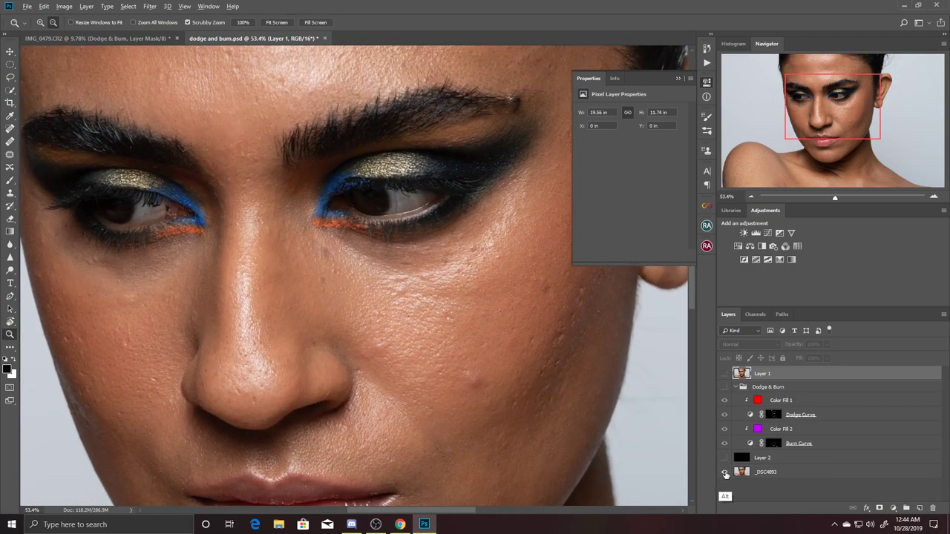
pyautogui.keyDown('alt'); pyautogui.click(724, 473); pyautogui.keyUp('alt')
pyautogui.keyDown('alt'); pyautogui.click(724, 472); pyautogui.keyUp('alt')
pyautogui.keyDown('alt'); pyautogui.click(724, 472); pyautogui.keyUp('alt')
pyautogui.keyDown('alt'); pyautogui.click(724, 472); pyautogui.keyUp('alt')
pyautogui.keyDown('alt'); pyautogui.click(724, 473); pyautogui.keyUp('alt')
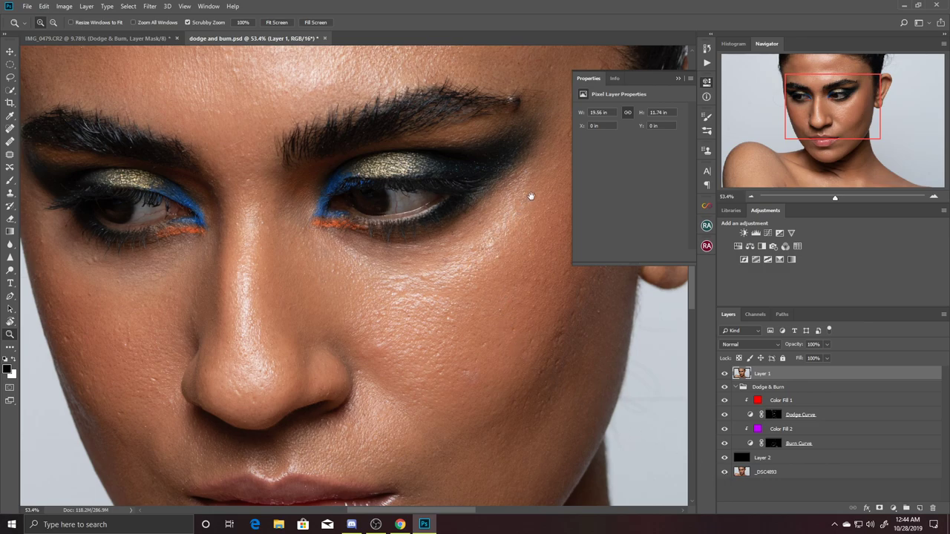
pyautogui.moveTo(530, 196); pyautogui.dragTo(523, 335)
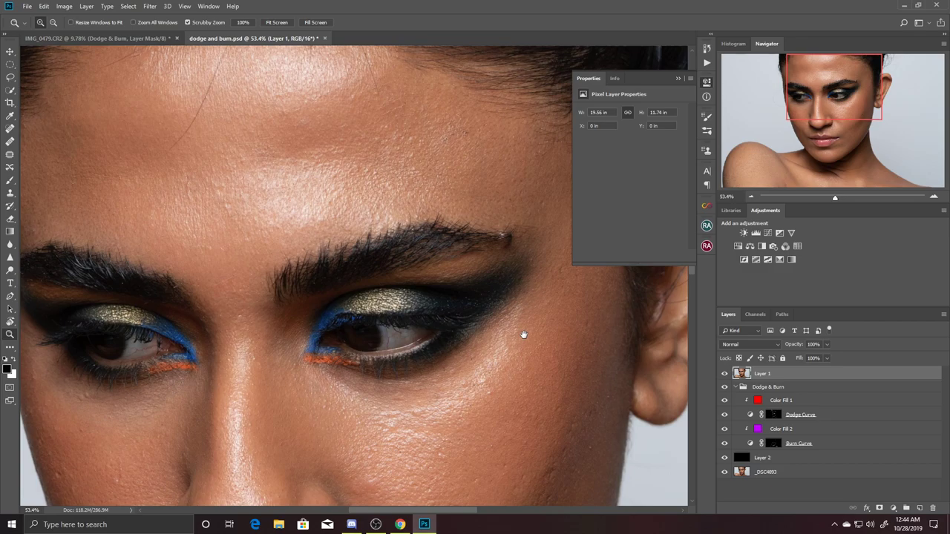
pyautogui.moveTo(162, 282); pyautogui.dragTo(265, 337)
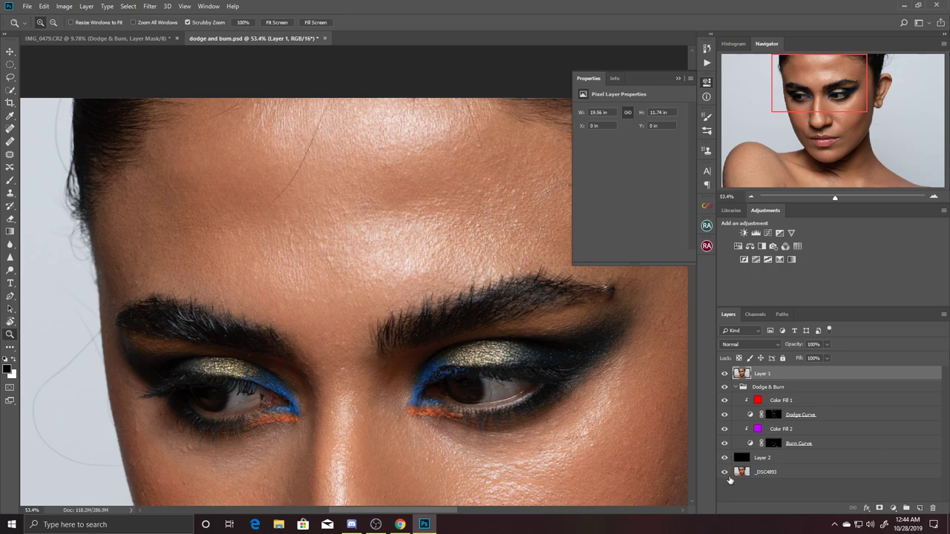
pyautogui.keyDown('alt'); pyautogui.click(725, 472); pyautogui.keyUp('alt')
pyautogui.keyDown('alt'); pyautogui.click(724, 472); pyautogui.keyUp('alt')
pyautogui.keyDown('alt'); pyautogui.click(725, 472); pyautogui.keyUp('alt')
pyautogui.keyDown('alt'); pyautogui.click(724, 472); pyautogui.keyUp('alt')
pyautogui.keyDown('alt'); pyautogui.click(725, 473); pyautogui.keyUp('alt')
pyautogui.keyDown('alt'); pyautogui.click(725, 473); pyautogui.keyUp('alt')
pyautogui.keyDown('alt'); pyautogui.click(725, 472); pyautogui.keyUp('alt')
pyautogui.keyDown('alt'); pyautogui.click(724, 473); pyautogui.keyUp('alt')
pyautogui.keyDown('alt'); pyautogui.click(725, 473); pyautogui.keyUp('alt')
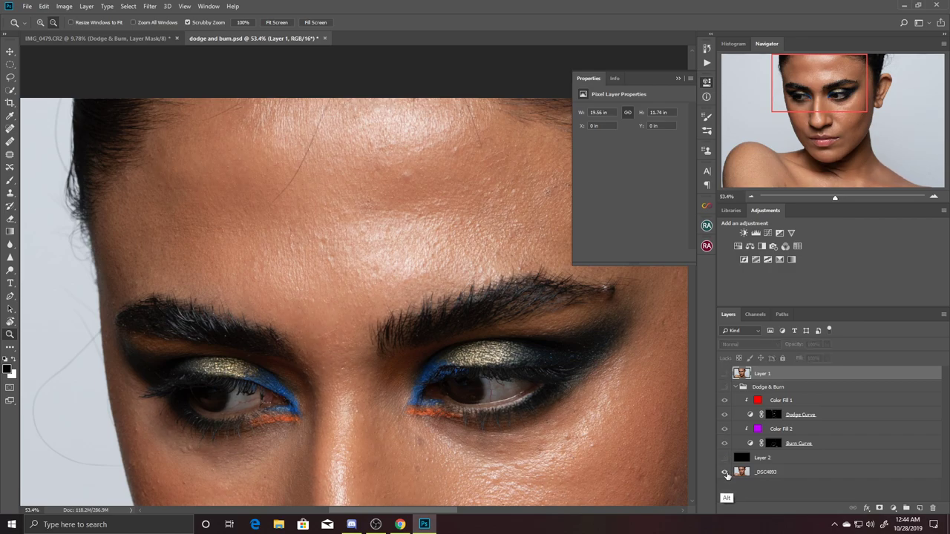
pyautogui.keyDown('alt'); pyautogui.click(725, 474); pyautogui.keyUp('alt')
pyautogui.keyDown('alt'); pyautogui.click(725, 474); pyautogui.keyUp('alt')
pyautogui.keyDown('alt'); pyautogui.click(725, 472); pyautogui.keyUp('alt')
pyautogui.keyDown('alt'); pyautogui.click(725, 473); pyautogui.keyUp('alt')
pyautogui.keyDown('alt'); pyautogui.click(725, 473); pyautogui.keyUp('alt')
pyautogui.keyDown('alt'); pyautogui.click(725, 473); pyautogui.keyUp('alt')
pyautogui.keyDown('alt'); pyautogui.click(725, 473); pyautogui.keyUp('alt')
pyautogui.keyDown('alt'); pyautogui.click(725, 473); pyautogui.keyUp('alt')
pyautogui.keyDown('alt'); pyautogui.click(725, 472); pyautogui.keyUp('alt')
pyautogui.moveTo(608, 396)
pyautogui.mouseDown()
pyautogui.moveTo(572, 364)
pyautogui.moveTo(474, 199)
pyautogui.mouseUp()
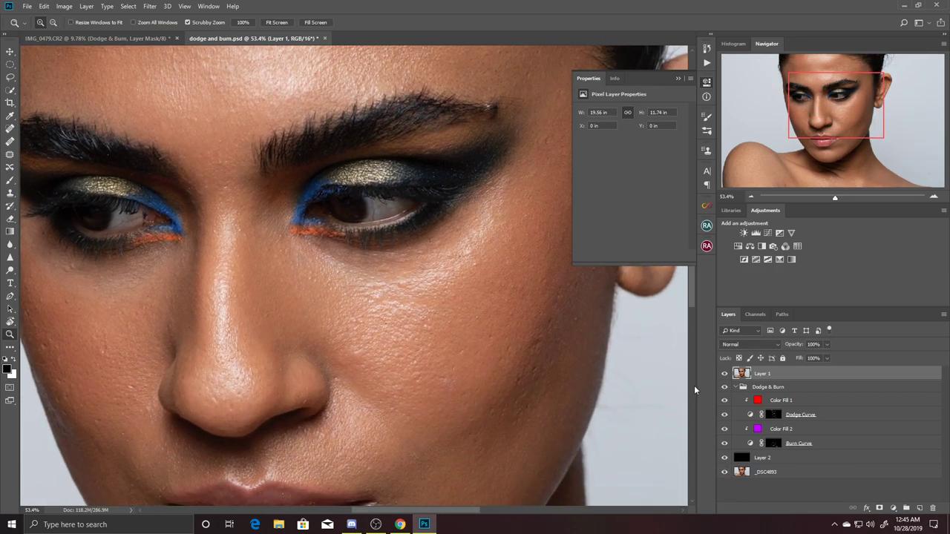
pyautogui.keyDown('alt'); pyautogui.click(724, 472); pyautogui.keyUp('alt')
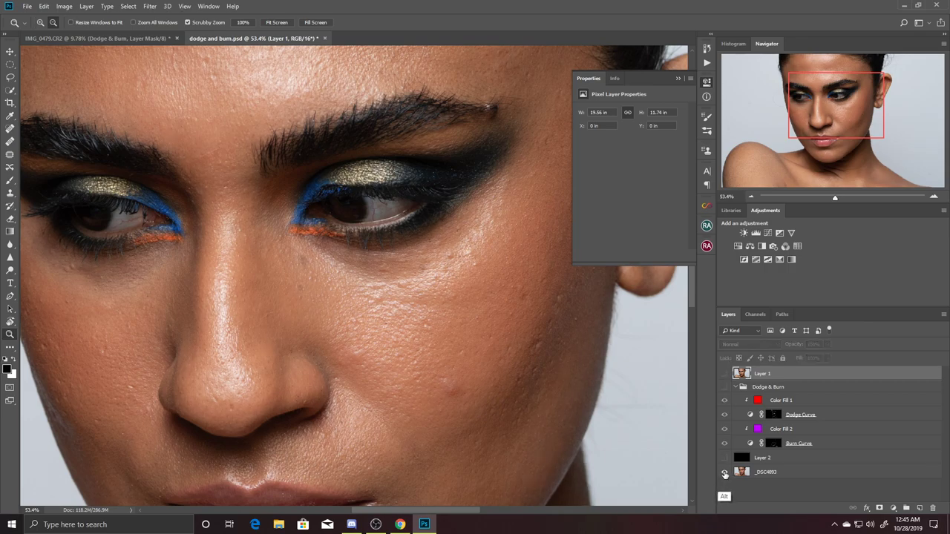
pyautogui.keyDown('alt'); pyautogui.click(724, 473); pyautogui.keyUp('alt')
pyautogui.keyDown('alt'); pyautogui.click(725, 474); pyautogui.keyUp('alt')
pyautogui.keyDown('alt'); pyautogui.click(725, 473); pyautogui.keyUp('alt')
pyautogui.keyDown('alt'); pyautogui.click(725, 473); pyautogui.keyUp('alt')
pyautogui.keyDown('alt'); pyautogui.click(725, 475); pyautogui.keyUp('alt')
pyautogui.keyDown('alt'); pyautogui.click(725, 474); pyautogui.keyUp('alt')
pyautogui.keyDown('alt'); pyautogui.click(725, 474); pyautogui.keyUp('alt')
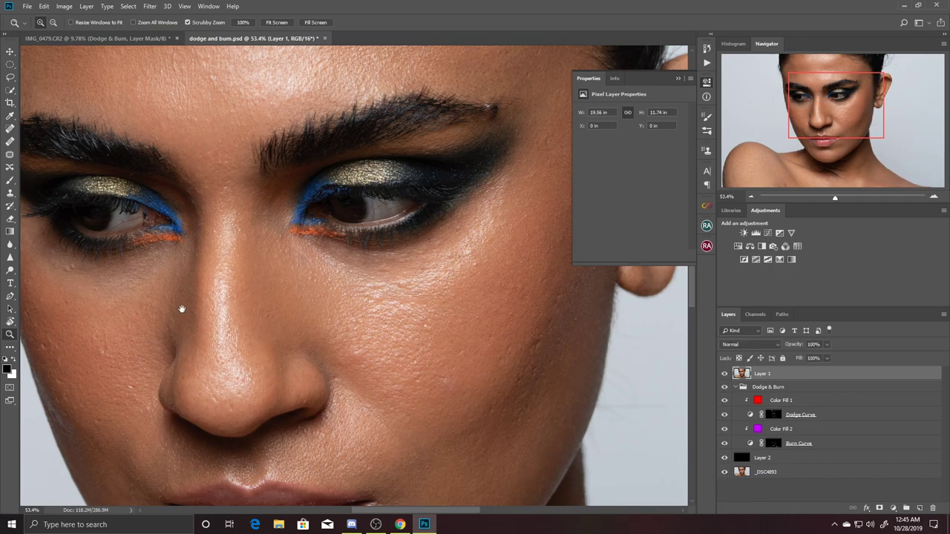
pyautogui.moveTo(180, 308); pyautogui.dragTo(255, 153)
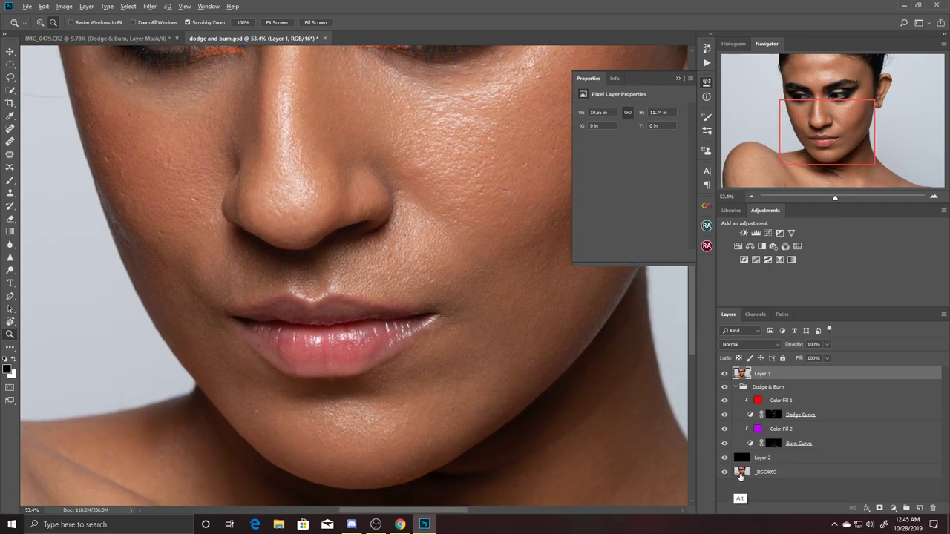
pyautogui.keyDown('alt'); pyautogui.click(726, 474); pyautogui.keyUp('alt')
pyautogui.keyDown('alt'); pyautogui.click(726, 473); pyautogui.keyUp('alt')
pyautogui.keyDown('alt'); pyautogui.click(727, 474); pyautogui.keyUp('alt')
pyautogui.keyDown('alt'); pyautogui.click(728, 474); pyautogui.keyUp('alt')
pyautogui.keyDown('alt'); pyautogui.click(729, 474); pyautogui.keyUp('alt')
pyautogui.keyDown('alt'); pyautogui.click(729, 473); pyautogui.keyUp('alt')
pyautogui.keyDown('alt'); pyautogui.click(731, 474); pyautogui.keyUp('alt')
pyautogui.keyDown('alt'); pyautogui.click(731, 475); pyautogui.keyUp('alt')
pyautogui.keyDown('alt'); pyautogui.click(732, 475); pyautogui.keyUp('alt')
pyautogui.click(732, 475)
pyautogui.keyDown('alt'); pyautogui.click(725, 473); pyautogui.keyUp('alt')
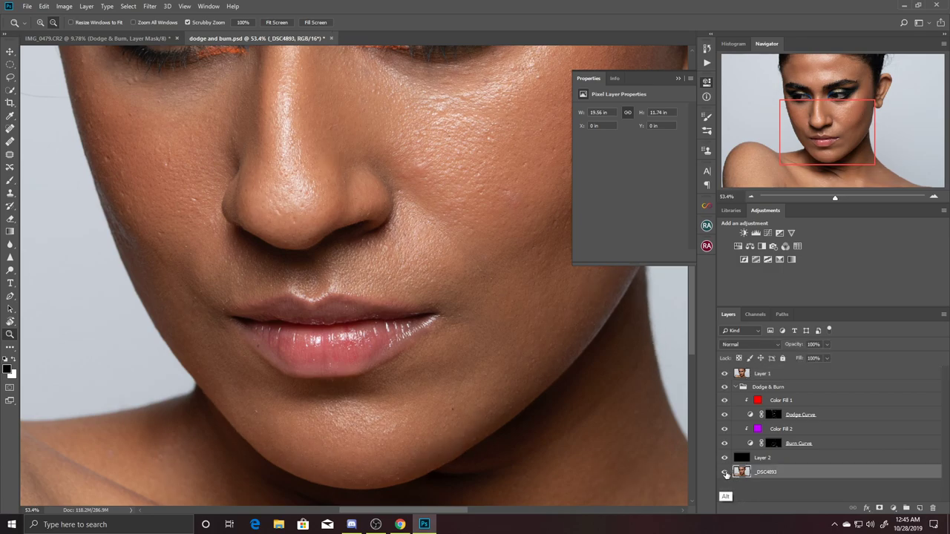
pyautogui.keyDown('alt'); pyautogui.click(726, 474); pyautogui.keyUp('alt')
pyautogui.keyDown('alt'); pyautogui.click(725, 474); pyautogui.keyUp('alt')
pyautogui.moveTo(529, 365); pyautogui.dragTo(477, 198)
pyautogui.moveTo(498, 329); pyautogui.dragTo(356, 388)
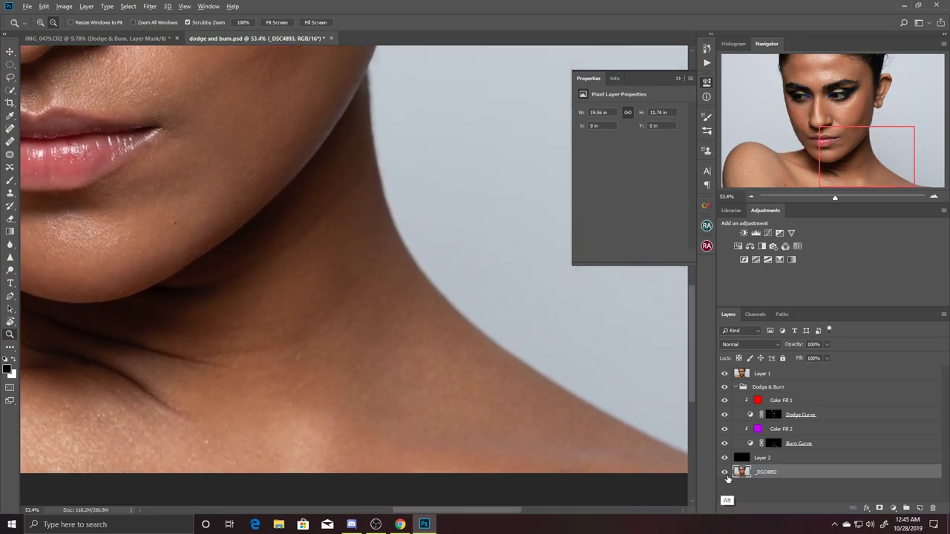
pyautogui.keyDown('alt'); pyautogui.click(726, 474); pyautogui.keyUp('alt')
pyautogui.keyDown('alt'); pyautogui.click(725, 475); pyautogui.keyUp('alt')
pyautogui.keyDown('alt'); pyautogui.click(726, 475); pyautogui.keyUp('alt')
pyautogui.keyDown('alt'); pyautogui.click(727, 477); pyautogui.keyUp('alt')
pyautogui.keyDown('alt'); pyautogui.click(727, 483); pyautogui.keyUp('alt')
pyautogui.keyDown('alt'); pyautogui.click(725, 478); pyautogui.keyUp('alt')
pyautogui.keyDown('alt'); pyautogui.click(725, 476); pyautogui.keyUp('alt')
pyautogui.keyDown('alt'); pyautogui.click(725, 475); pyautogui.keyUp('alt')
pyautogui.keyDown('alt'); pyautogui.click(725, 476); pyautogui.keyUp('alt')
pyautogui.moveTo(632, 408); pyautogui.dragTo(469, 318)
pyautogui.moveTo(392, 284)
pyautogui.mouseDown()
pyautogui.moveTo(450, 322)
pyautogui.moveTo(418, 325)
pyautogui.mouseUp()
pyautogui.moveTo(191, 327)
pyautogui.mouseDown()
pyautogui.moveTo(452, 248)
pyautogui.moveTo(414, 265)
pyautogui.mouseUp()
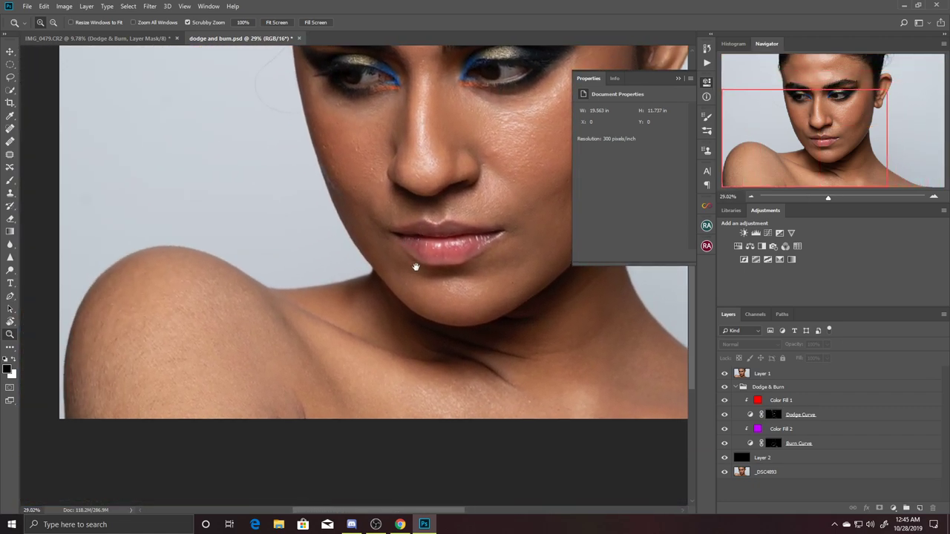
# Toggle the base layer to flick between original and retouched, then reframe on the head.
pyautogui.keyDown('alt'); pyautogui.click(724, 471); pyautogui.keyUp('alt')
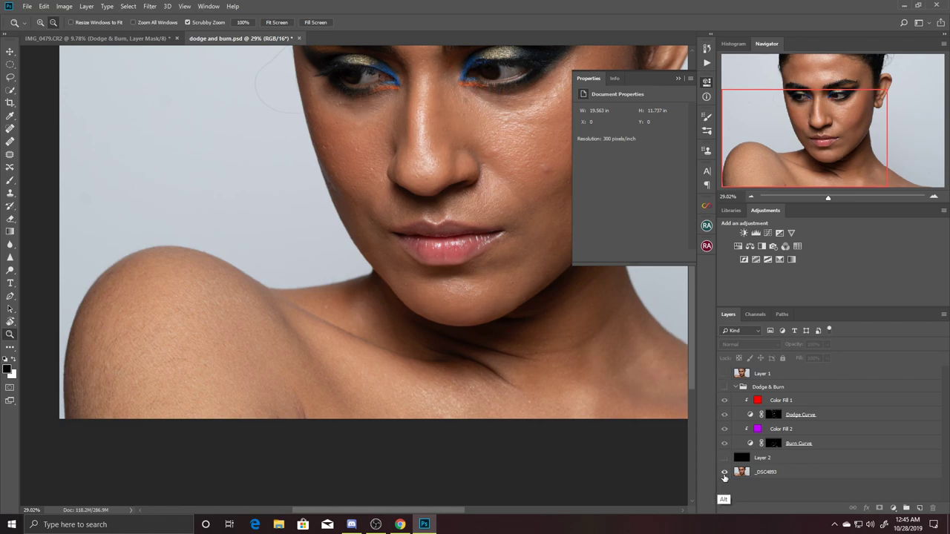
pyautogui.keyDown('alt'); pyautogui.click(724, 473); pyautogui.keyUp('alt')
pyautogui.keyDown('alt'); pyautogui.click(724, 473); pyautogui.keyUp('alt')
pyautogui.keyDown('alt'); pyautogui.click(723, 472); pyautogui.keyUp('alt')
pyautogui.moveTo(486, 216)
pyautogui.mouseDown()
pyautogui.moveTo(418, 322)
pyautogui.moveTo(350, 403)
pyautogui.mouseUp()
pyautogui.moveTo(331, 203)
pyautogui.mouseDown()
pyautogui.moveTo(367, 214)
pyautogui.moveTo(330, 206)
pyautogui.mouseUp()
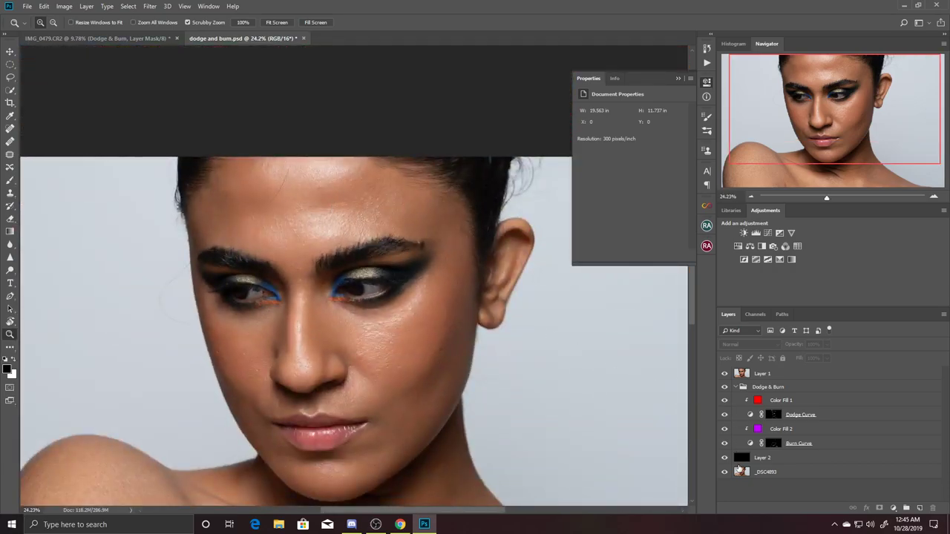
# Compare the whole face before and after, zoom out, and hide Layer 1.
pyautogui.keyDown('alt'); pyautogui.click(724, 472); pyautogui.keyUp('alt')
pyautogui.keyDown('alt'); pyautogui.click(724, 472); pyautogui.keyUp('alt')
pyautogui.keyDown('alt'); pyautogui.click(724, 472); pyautogui.keyUp('alt')
pyautogui.keyDown('alt'); pyautogui.click(724, 472); pyautogui.keyUp('alt')
pyautogui.moveTo(445, 341)
pyautogui.mouseDown()
pyautogui.moveTo(418, 268)
pyautogui.moveTo(414, 289)
pyautogui.mouseUp()
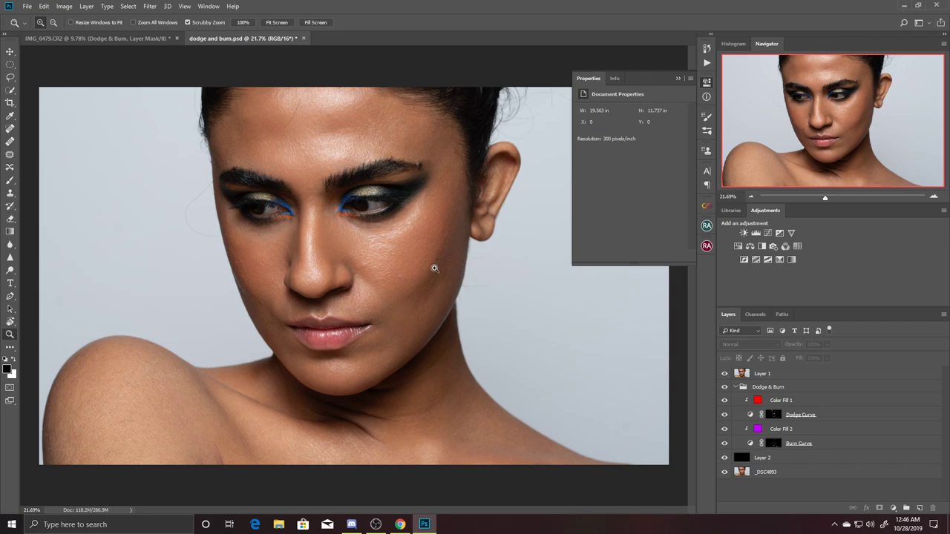
pyautogui.click(725, 373)
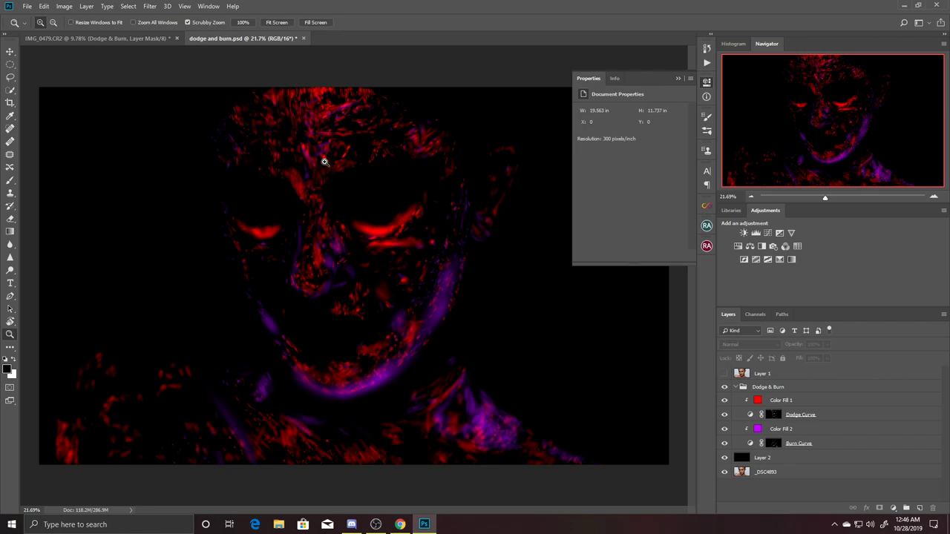
# Inspect the colour map across forehead, eyes, mouth, jawline and eyebrows, then view it whole.
pyautogui.moveTo(324, 144)
pyautogui.mouseDown()
pyautogui.moveTo(406, 200)
pyautogui.moveTo(397, 133)
pyautogui.mouseUp()
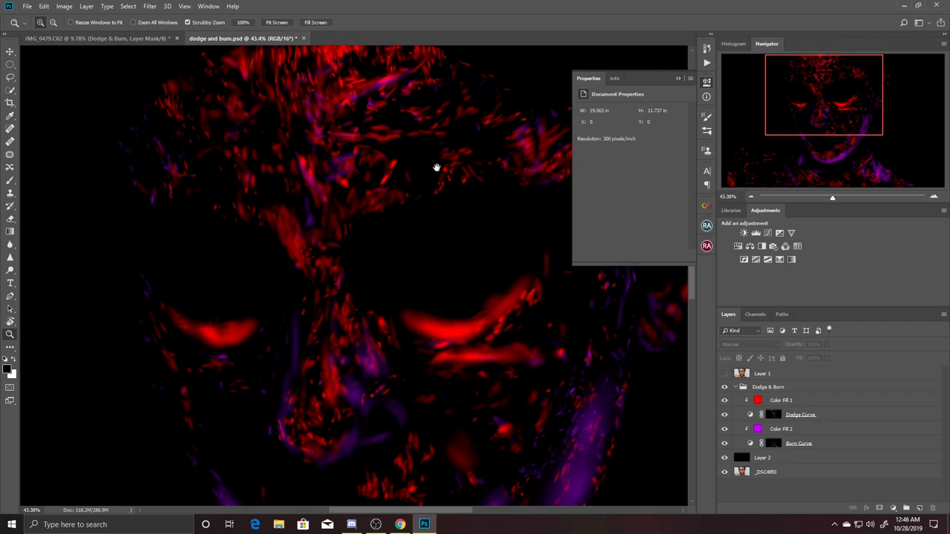
pyautogui.moveTo(435, 168); pyautogui.dragTo(419, 294)
pyautogui.moveTo(404, 255)
pyautogui.mouseDown()
pyautogui.moveTo(426, 253)
pyautogui.moveTo(370, 263)
pyautogui.mouseUp()
pyautogui.moveTo(243, 309); pyautogui.dragTo(324, 132)
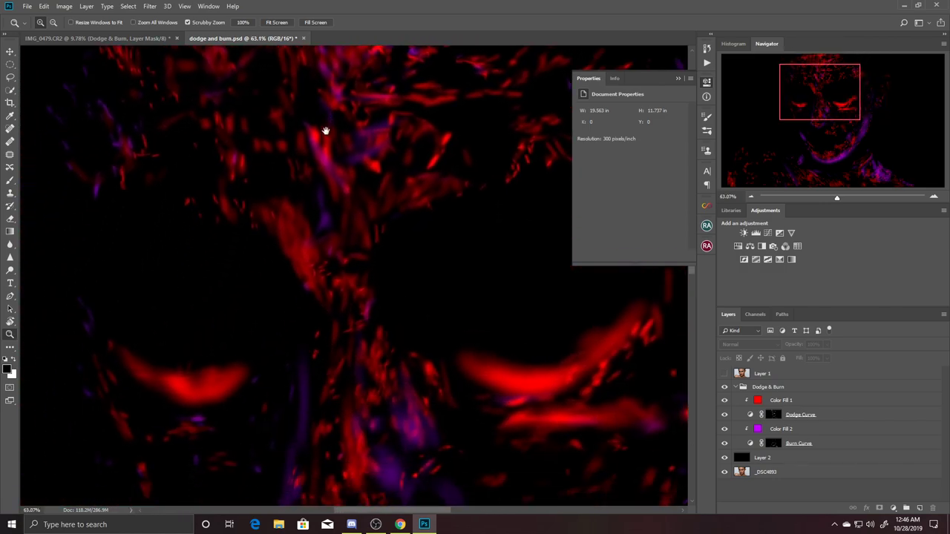
pyautogui.moveTo(430, 346); pyautogui.dragTo(420, 198)
pyautogui.moveTo(444, 276)
pyautogui.mouseDown()
pyautogui.moveTo(393, 262)
pyautogui.moveTo(424, 238)
pyautogui.mouseUp()
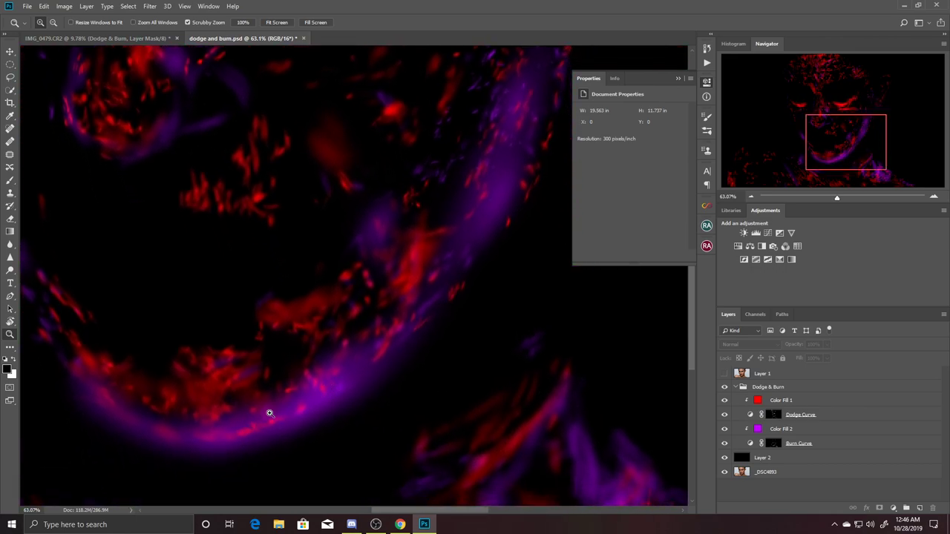
pyautogui.moveTo(509, 373); pyautogui.dragTo(341, 244)
pyautogui.moveTo(202, 380); pyautogui.dragTo(405, 201)
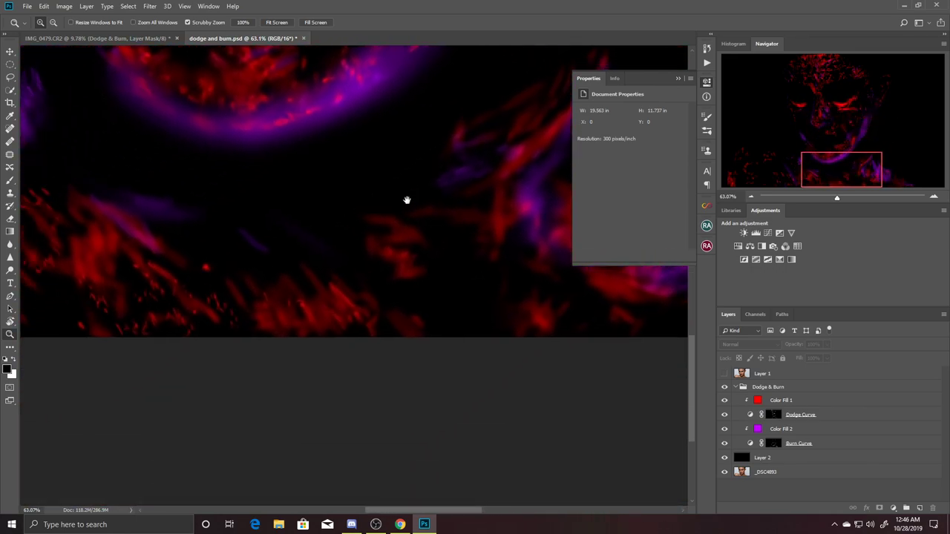
pyautogui.moveTo(265, 256)
pyautogui.mouseDown()
pyautogui.moveTo(227, 301)
pyautogui.moveTo(371, 376)
pyautogui.mouseUp()
pyautogui.moveTo(129, 326)
pyautogui.mouseDown()
pyautogui.moveTo(360, 373)
pyautogui.moveTo(430, 364)
pyautogui.mouseUp()
pyautogui.moveTo(457, 250); pyautogui.dragTo(191, 439)
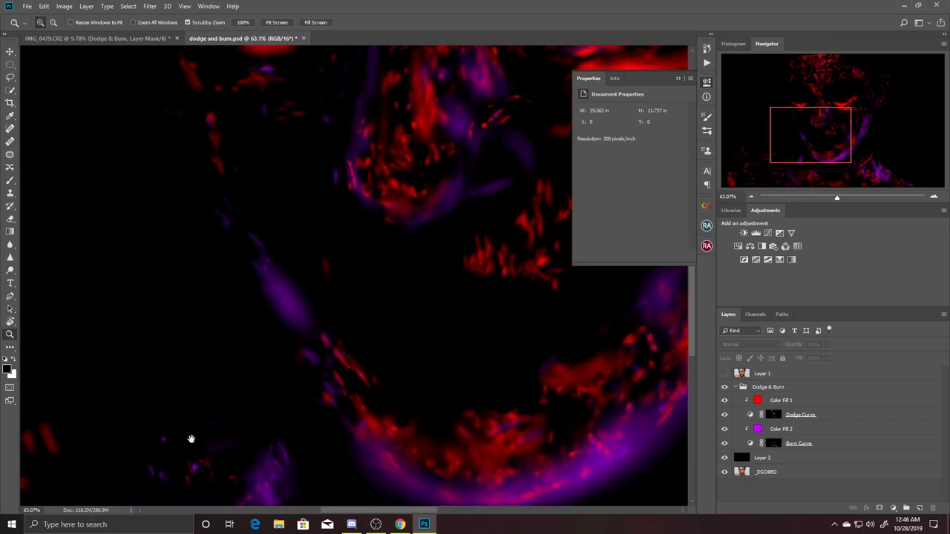
pyautogui.moveTo(354, 263)
pyautogui.mouseDown()
pyautogui.moveTo(335, 369)
pyautogui.moveTo(348, 319)
pyautogui.moveTo(361, 371)
pyautogui.mouseUp()
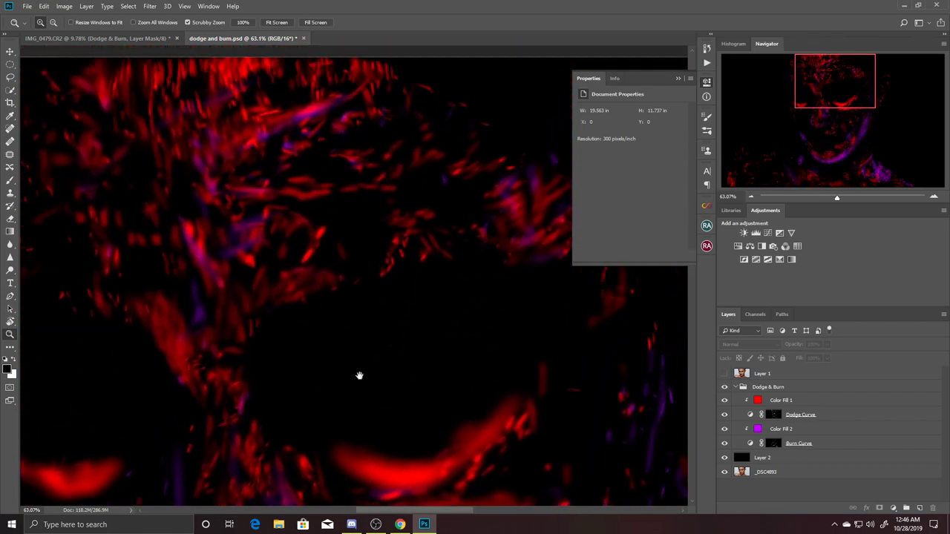
pyautogui.moveTo(472, 360)
pyautogui.mouseDown()
pyautogui.moveTo(364, 277)
pyautogui.moveTo(424, 301)
pyautogui.moveTo(438, 318)
pyautogui.mouseUp()
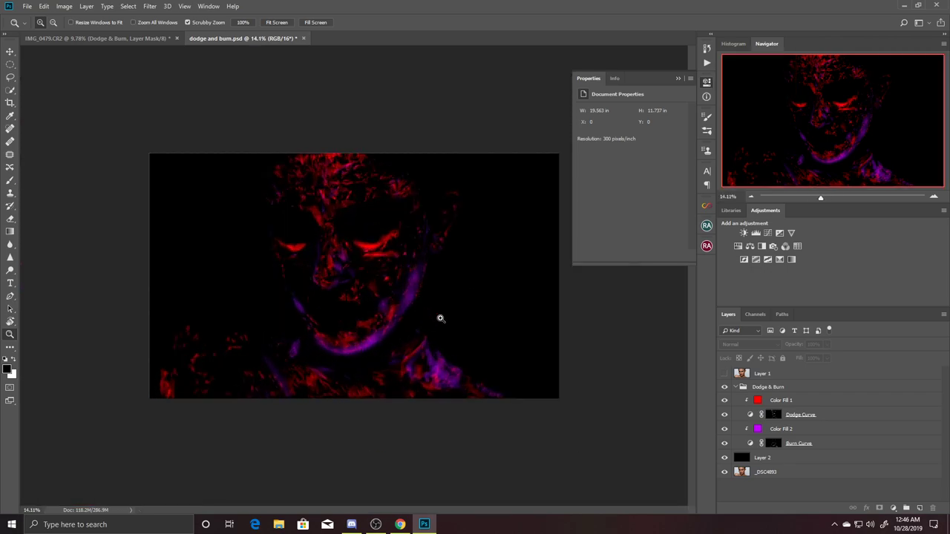
# Hide the red dodge fill to examine only the purple burn areas.
pyautogui.click(724, 401)
pyautogui.moveTo(376, 238)
pyautogui.mouseDown()
pyautogui.moveTo(431, 272)
pyautogui.moveTo(446, 233)
pyautogui.moveTo(460, 394)
pyautogui.moveTo(260, 356)
pyautogui.moveTo(392, 285)
pyautogui.moveTo(303, 319)
pyautogui.moveTo(289, 286)
pyautogui.moveTo(342, 270)
pyautogui.moveTo(529, 443)
pyautogui.moveTo(413, 239)
pyautogui.mouseUp()
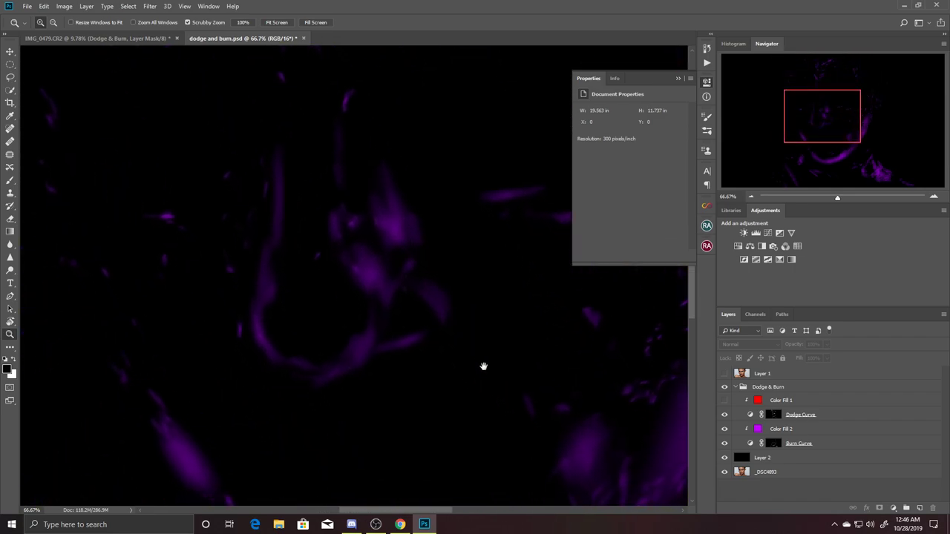
pyautogui.moveTo(512, 361); pyautogui.dragTo(462, 311)
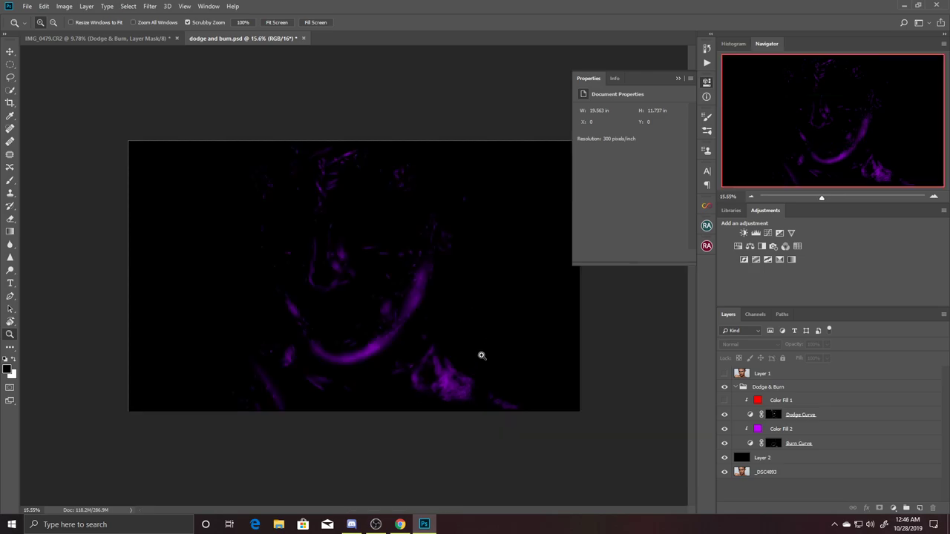
pyautogui.moveTo(462, 364); pyautogui.dragTo(483, 369)
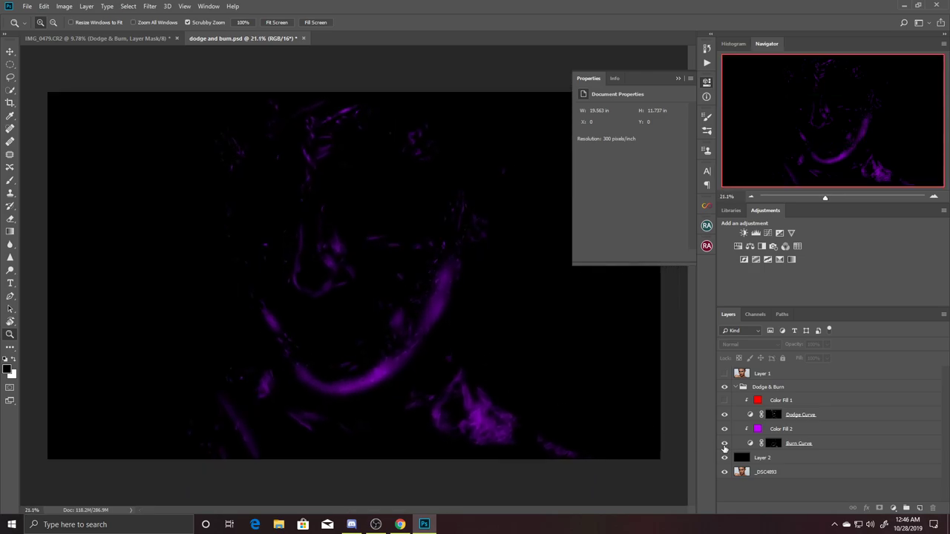
# Restore the red dodge fill and hide the purple burn fill to examine dodges alone.
pyautogui.click(724, 402)
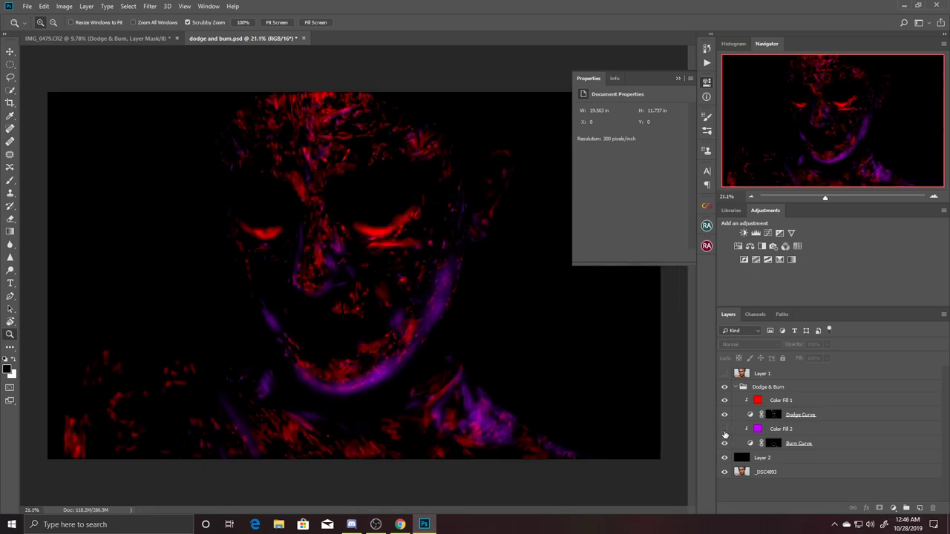
pyautogui.click(724, 430)
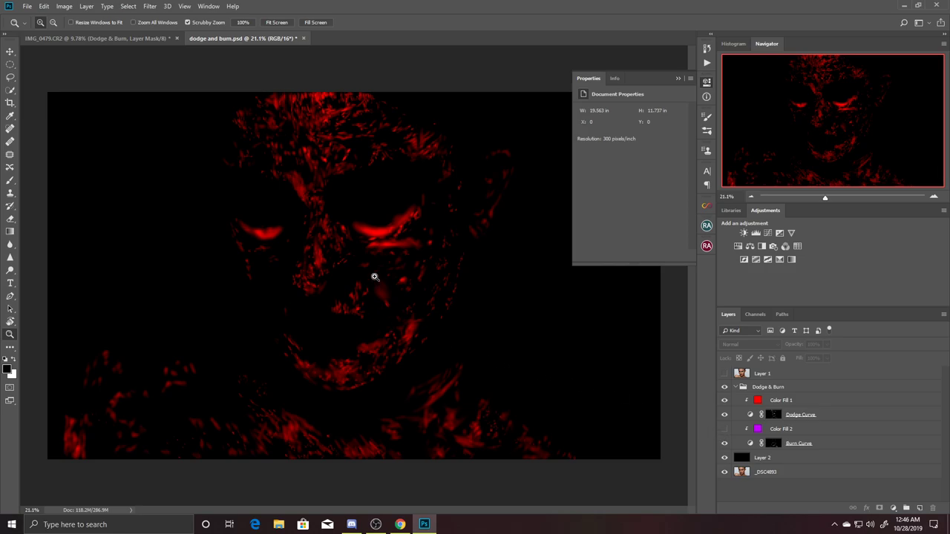
pyautogui.moveTo(375, 276); pyautogui.dragTo(389, 275)
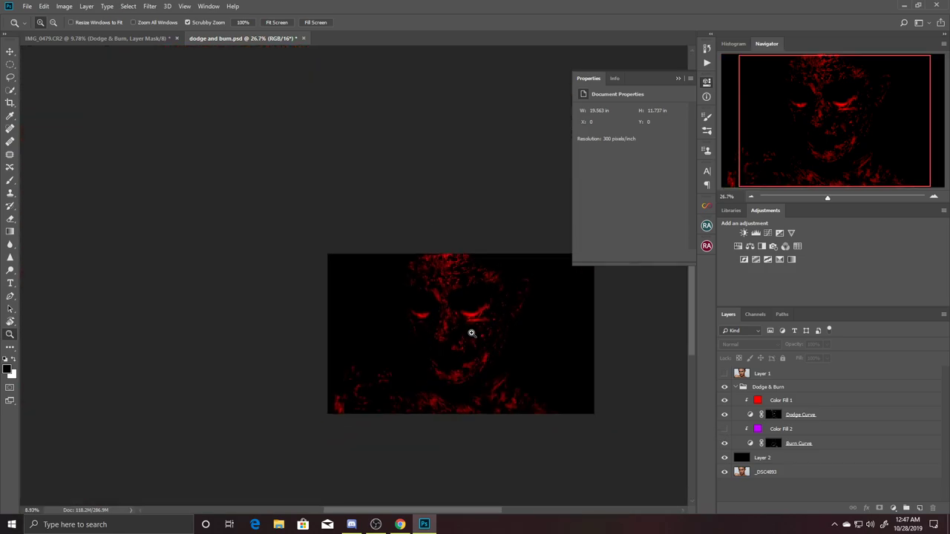
pyautogui.moveTo(534, 377); pyautogui.dragTo(461, 333)
pyautogui.moveTo(379, 280); pyautogui.dragTo(398, 290)
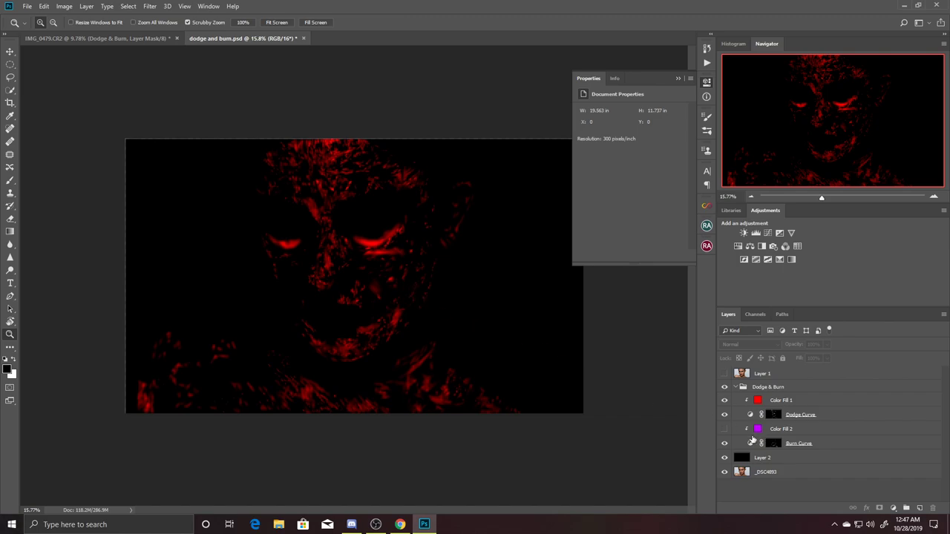
# Show both red and purple overlays, then bring Layer 1's retouched portrait back.
pyautogui.click(725, 374)
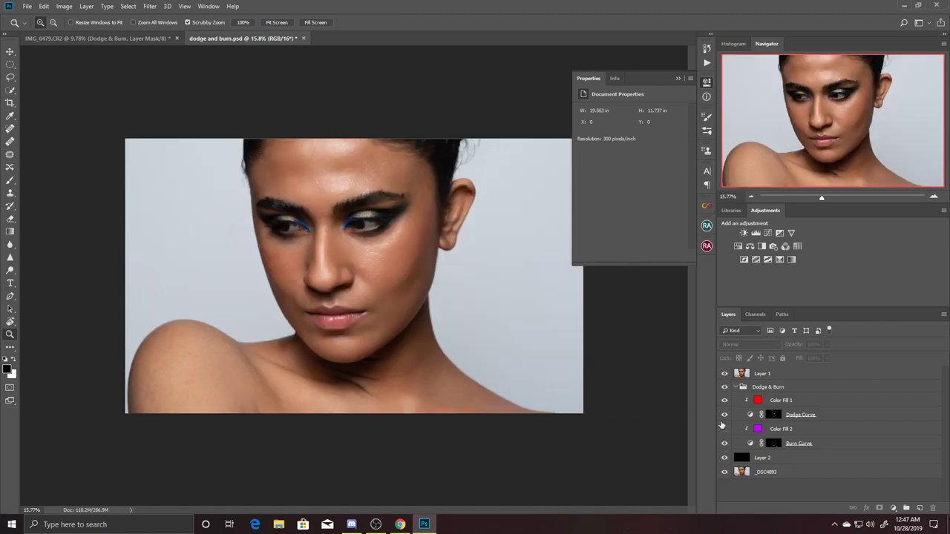
pyautogui.click(725, 374)
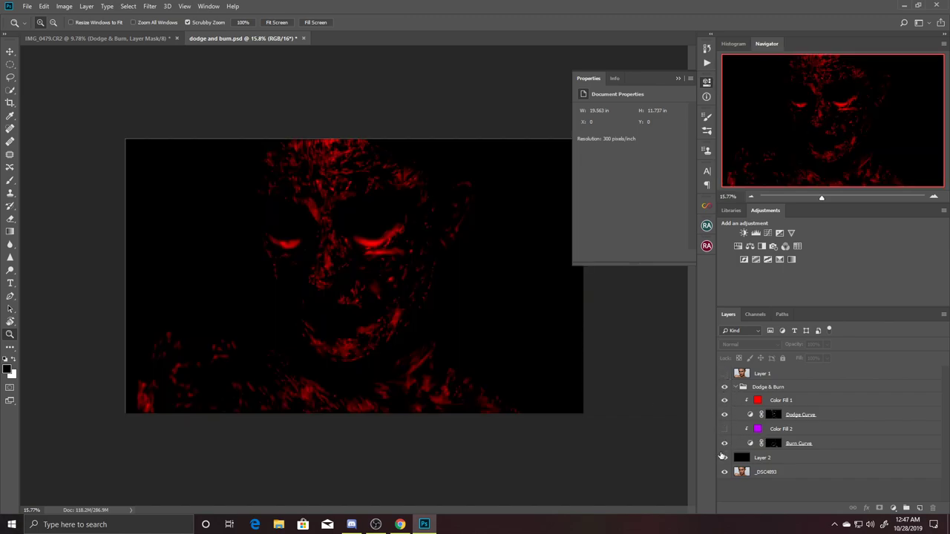
pyautogui.click(724, 401)
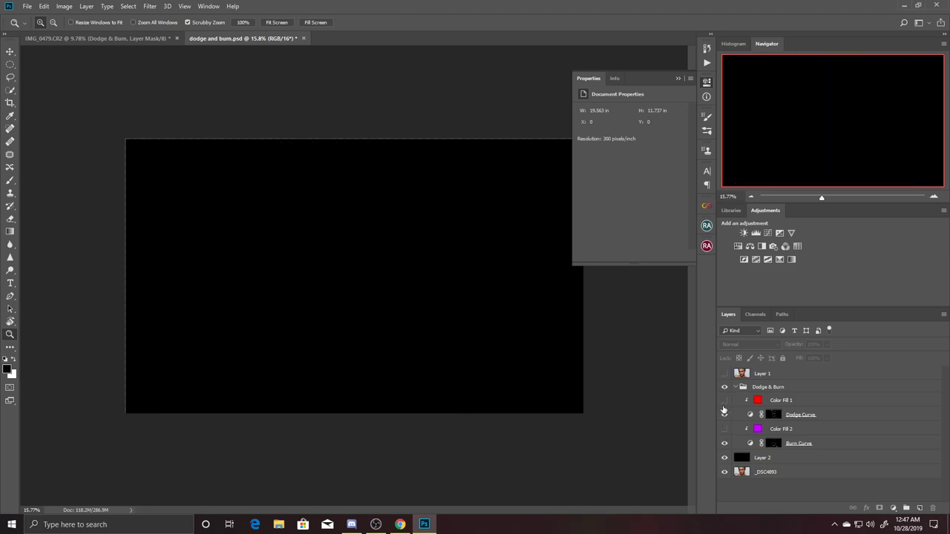
pyautogui.click(724, 400)
pyautogui.click(724, 428)
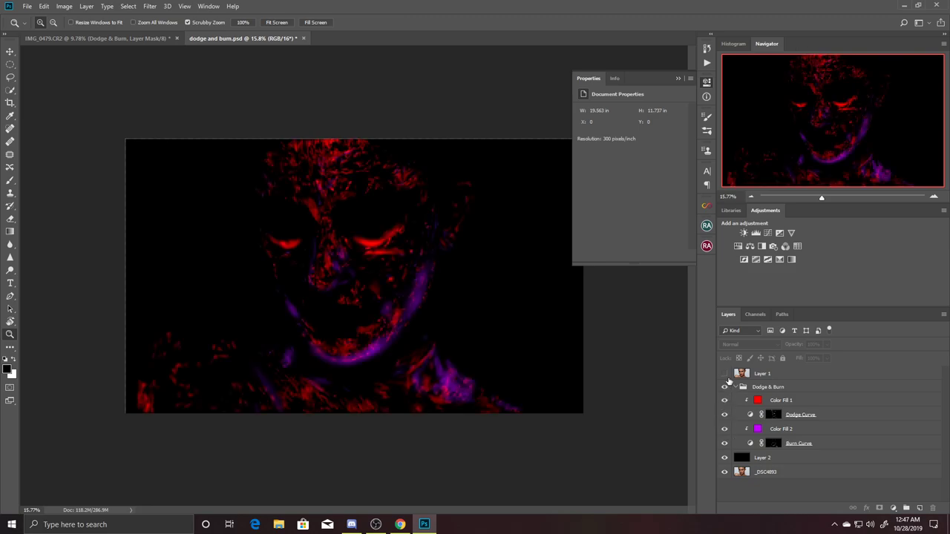
pyautogui.click(724, 374)
pyautogui.moveTo(378, 250); pyautogui.dragTo(604, 444)
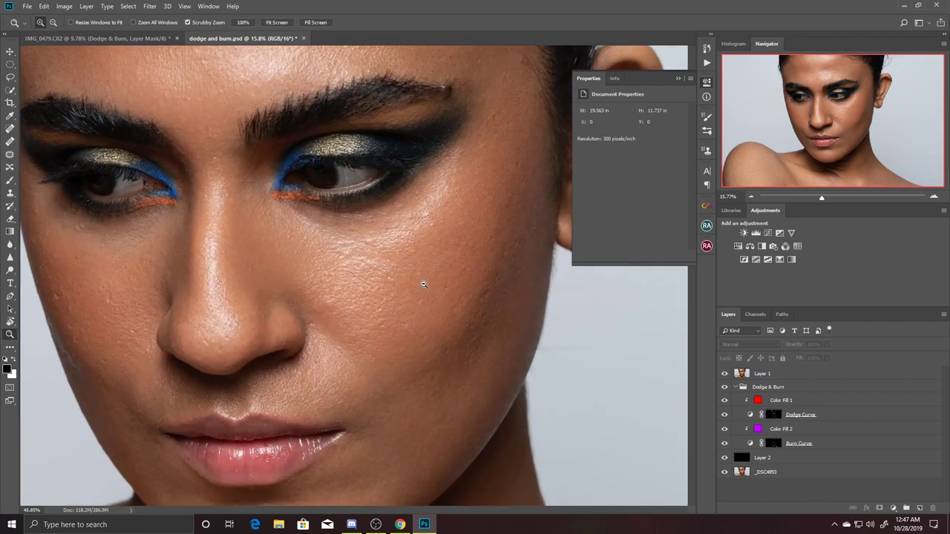
# Isolate the original base photo and frame the forehead and eyes.
pyautogui.keyDown('alt'); pyautogui.click(725, 475); pyautogui.keyUp('alt')
pyautogui.keyDown('alt'); pyautogui.click(725, 474); pyautogui.keyUp('alt')
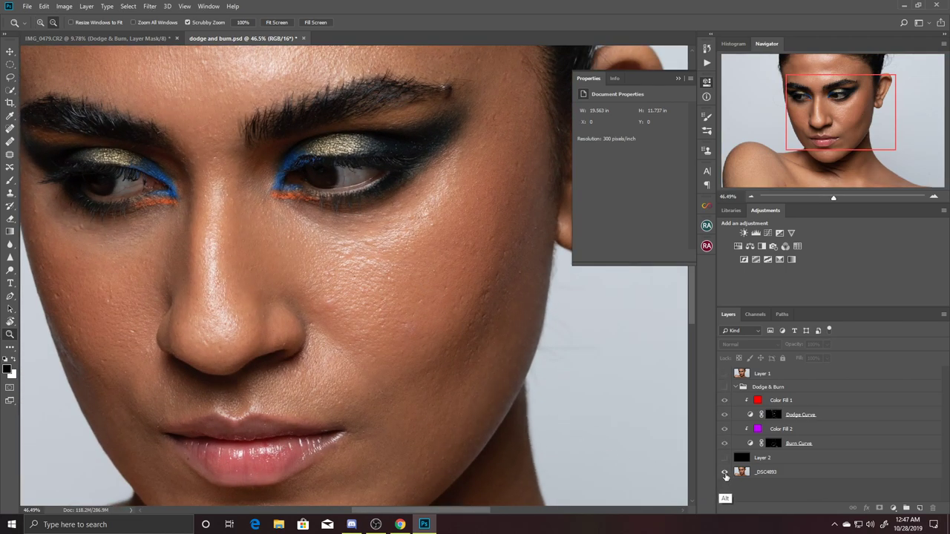
pyautogui.keyDown('alt'); pyautogui.click(725, 475); pyautogui.keyUp('alt')
pyautogui.moveTo(462, 241); pyautogui.dragTo(528, 289)
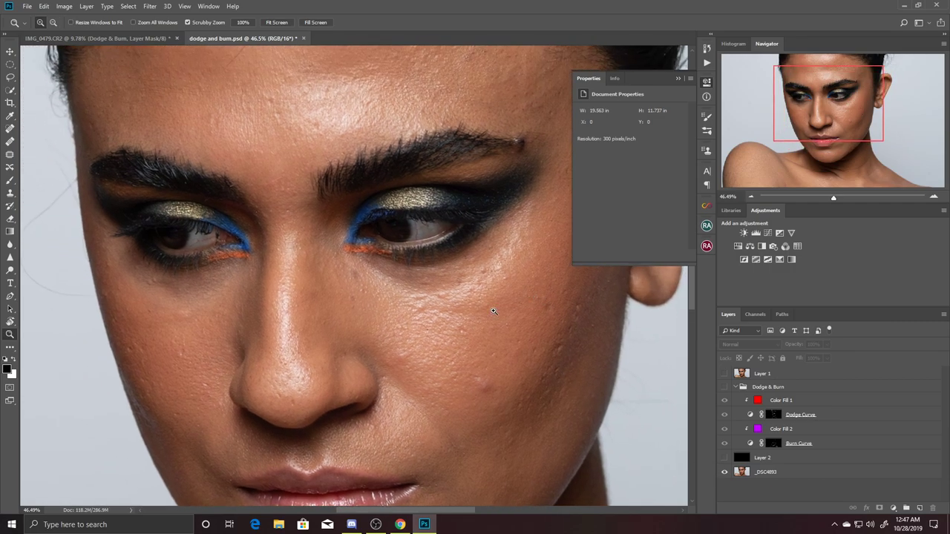
pyautogui.moveTo(296, 220)
pyautogui.mouseDown()
pyautogui.moveTo(322, 254)
pyautogui.moveTo(333, 344)
pyautogui.mouseUp()
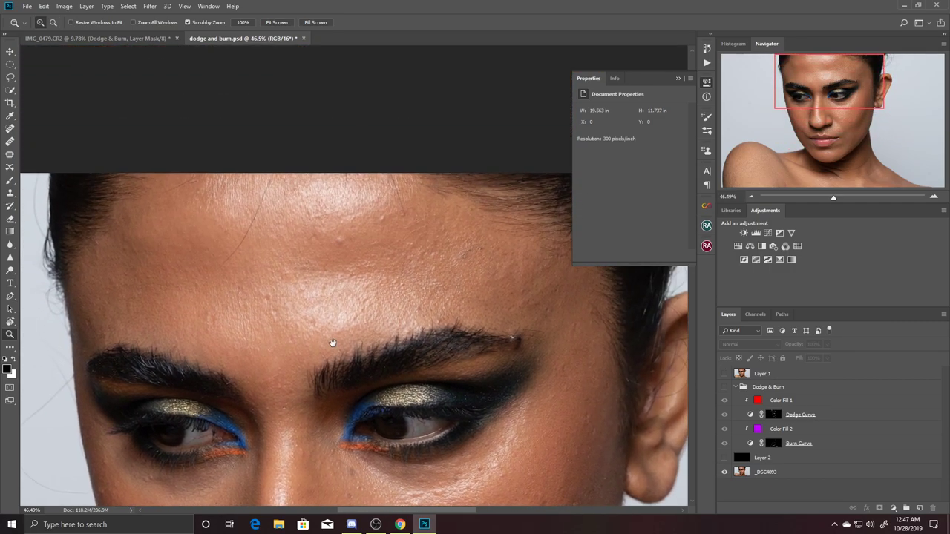
pyautogui.moveTo(519, 331); pyautogui.dragTo(443, 247)
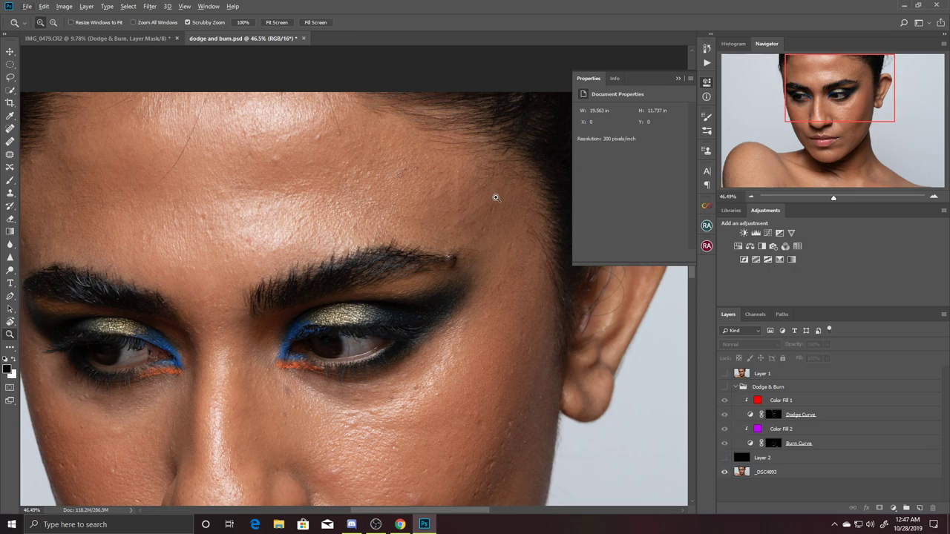
# Toggle Layer 1 to compare the brightened under-eyes against the original.
pyautogui.click(725, 374)
pyautogui.click(724, 374)
pyautogui.click(725, 374)
pyautogui.click(725, 374)
pyautogui.click(725, 375)
pyautogui.click(724, 374)
pyautogui.moveTo(293, 185); pyautogui.dragTo(439, 282)
# Select Layer 1 and keep flicking its visibility to review the under-eye retouch.
pyautogui.click(725, 374)
pyautogui.click(725, 374)
pyautogui.click(725, 374)
pyautogui.click(725, 374)
pyautogui.click(734, 373)
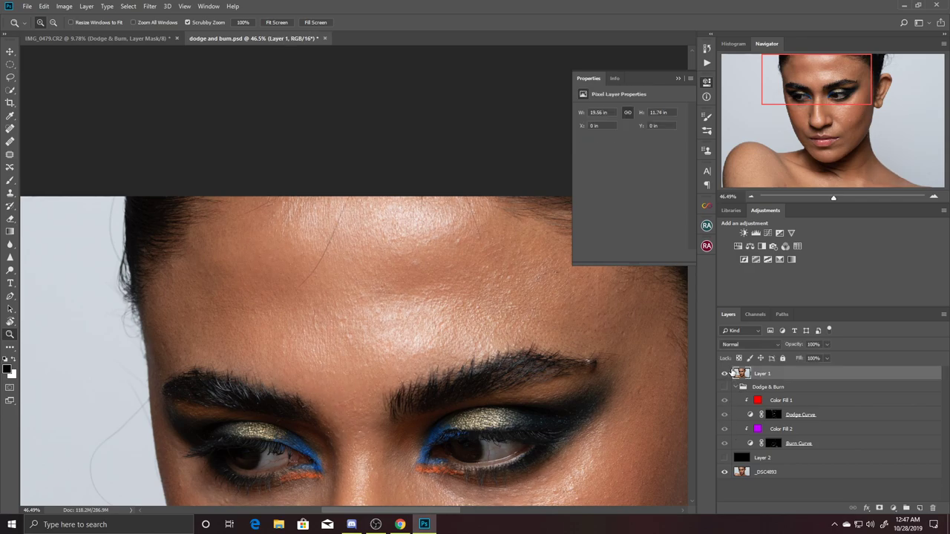
pyautogui.click(725, 374)
pyautogui.click(725, 374)
pyautogui.click(725, 374)
pyautogui.click(724, 373)
pyautogui.scroll(-2, 673, 375)
pyautogui.scroll(-3, 673, 375)
# Flick Layer 1 on and off to compare retouched and original skin.
pyautogui.click(723, 378)
pyautogui.click(723, 377)
pyautogui.click(722, 377)
pyautogui.click(721, 378)
pyautogui.click(722, 379)
pyautogui.click(720, 379)
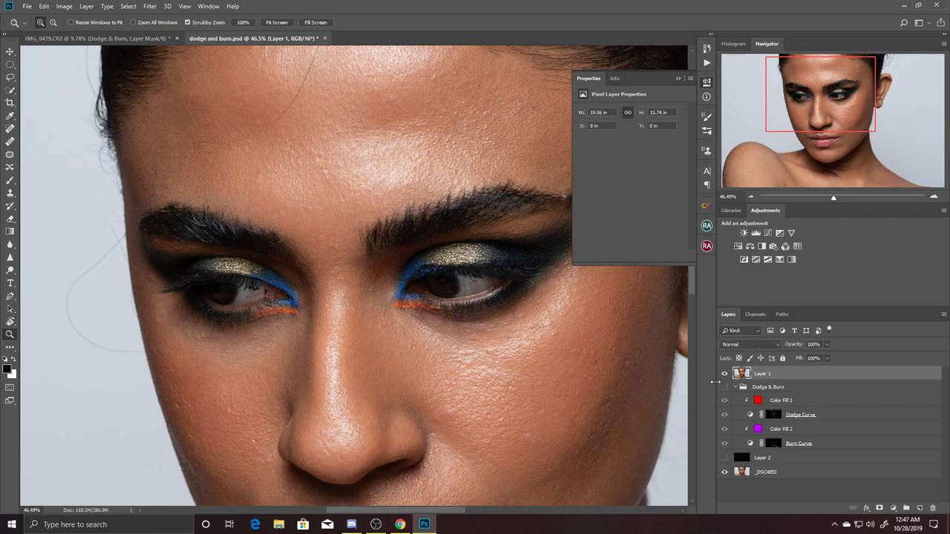
pyautogui.click(724, 378)
pyautogui.click(723, 378)
# Move to the lower face and compare retouched and original neck and chin.
pyautogui.scroll(-2, 328, 351)
pyautogui.scroll(-4, 290, 222)
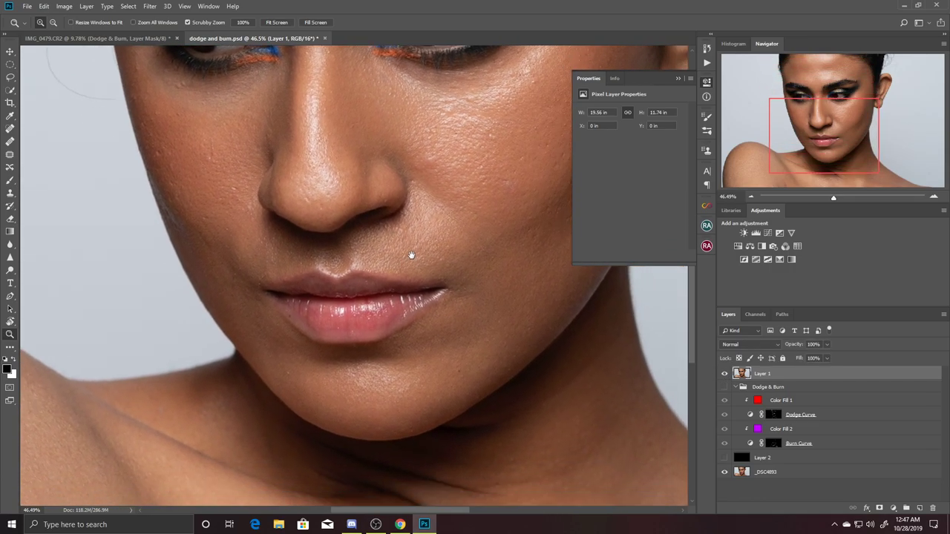
pyautogui.moveTo(411, 255); pyautogui.dragTo(387, 246)
pyautogui.click(724, 374)
pyautogui.click(724, 374)
# Zoom out to the whole face, then back in on the forehead, eyebrows and eyes.
pyautogui.moveTo(598, 376); pyautogui.dragTo(447, 326)
pyautogui.moveTo(361, 253); pyautogui.dragTo(399, 274)
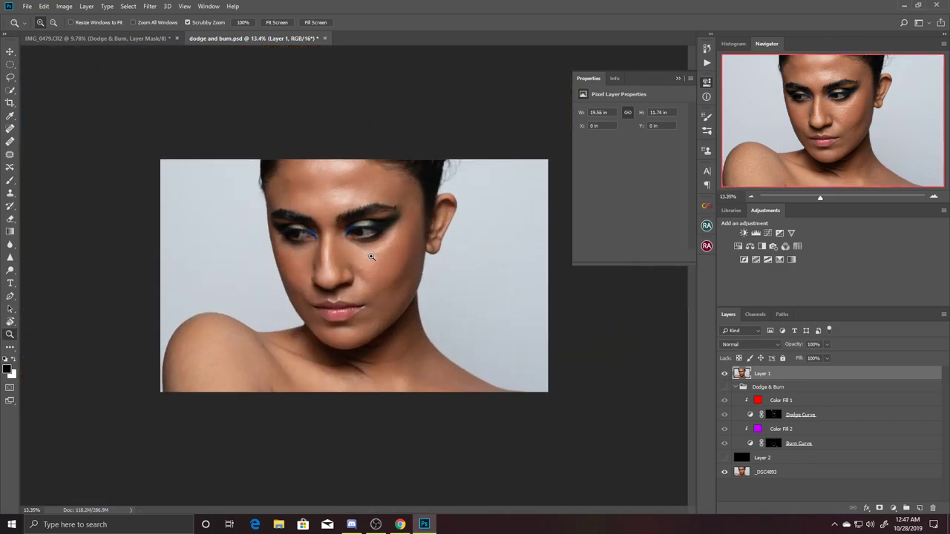
pyautogui.moveTo(370, 223); pyautogui.dragTo(377, 228)
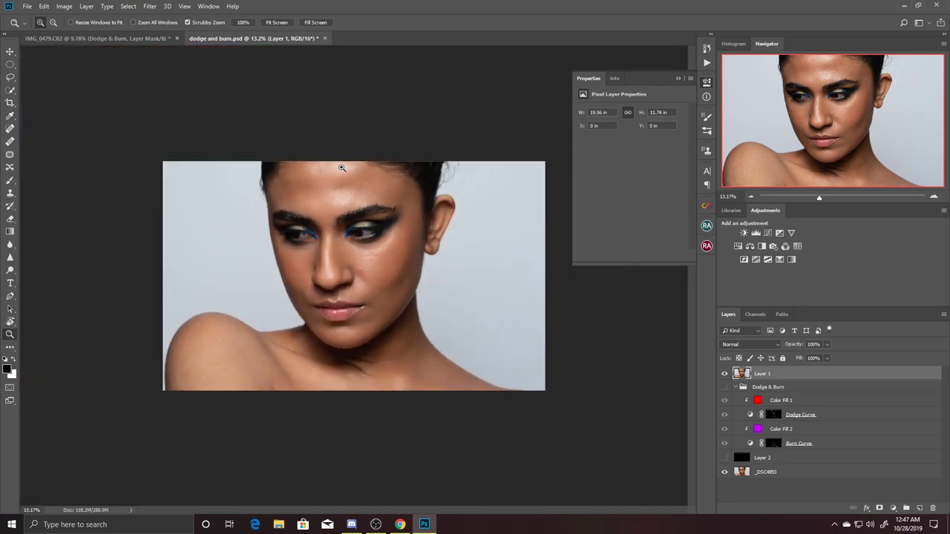
pyautogui.moveTo(341, 168); pyautogui.dragTo(415, 170)
pyautogui.moveTo(434, 223); pyautogui.dragTo(376, 295)
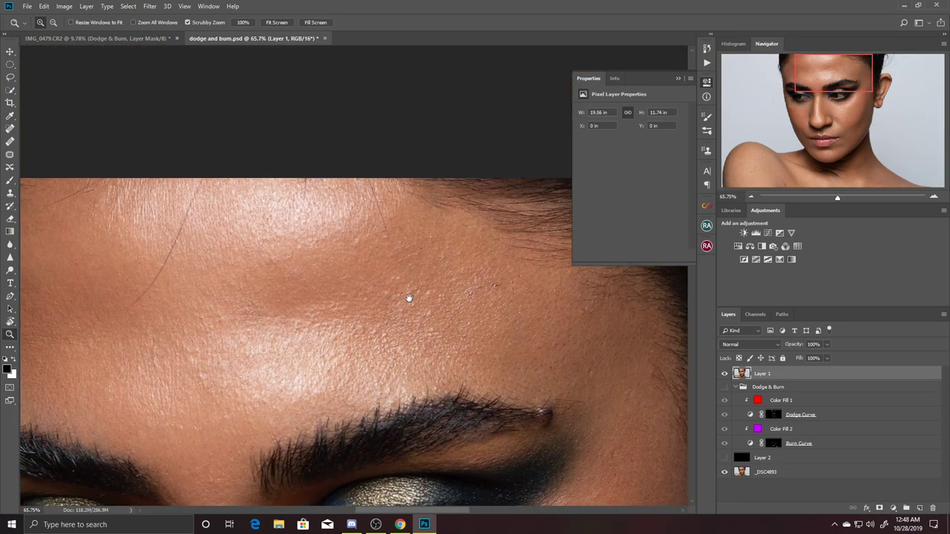
pyautogui.moveTo(407, 238); pyautogui.dragTo(399, 270)
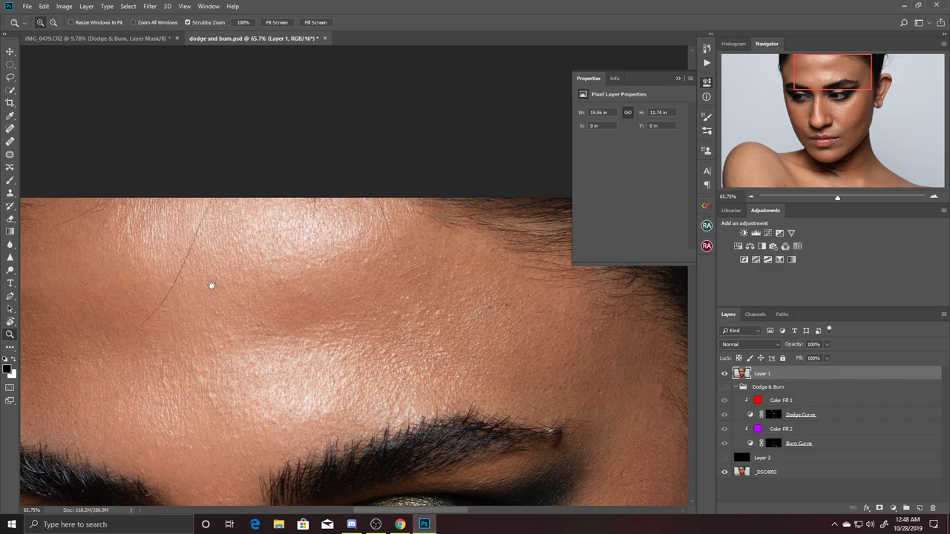
pyautogui.moveTo(211, 285); pyautogui.dragTo(333, 245)
pyautogui.moveTo(278, 282)
pyautogui.mouseDown()
pyautogui.moveTo(324, 265)
pyautogui.moveTo(414, 295)
pyautogui.moveTo(451, 314)
pyautogui.moveTo(438, 343)
pyautogui.mouseUp()
# Zoom out to the whole portrait and collapse the Dodge & Burn group.
pyautogui.moveTo(500, 333); pyautogui.dragTo(463, 296)
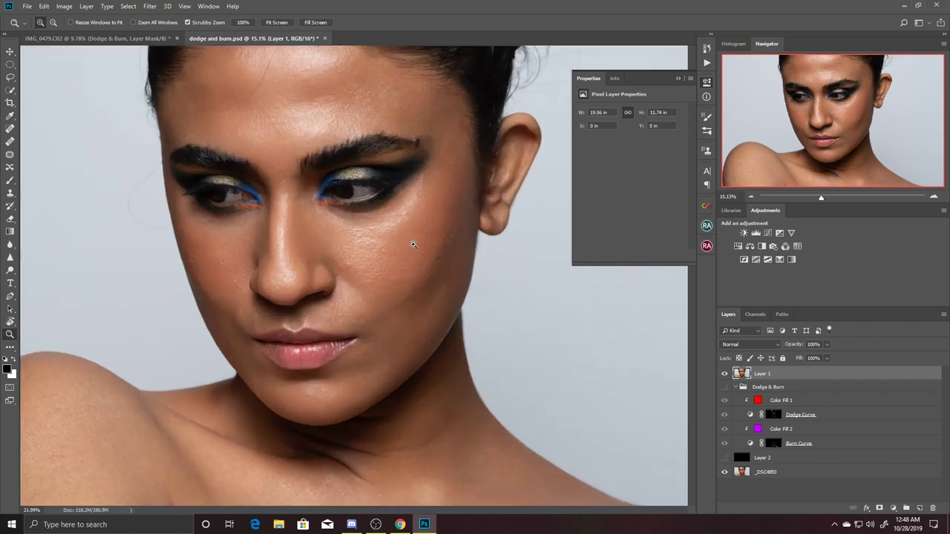
pyautogui.moveTo(373, 231)
pyautogui.mouseDown()
pyautogui.moveTo(453, 277)
pyautogui.moveTo(445, 311)
pyautogui.mouseUp()
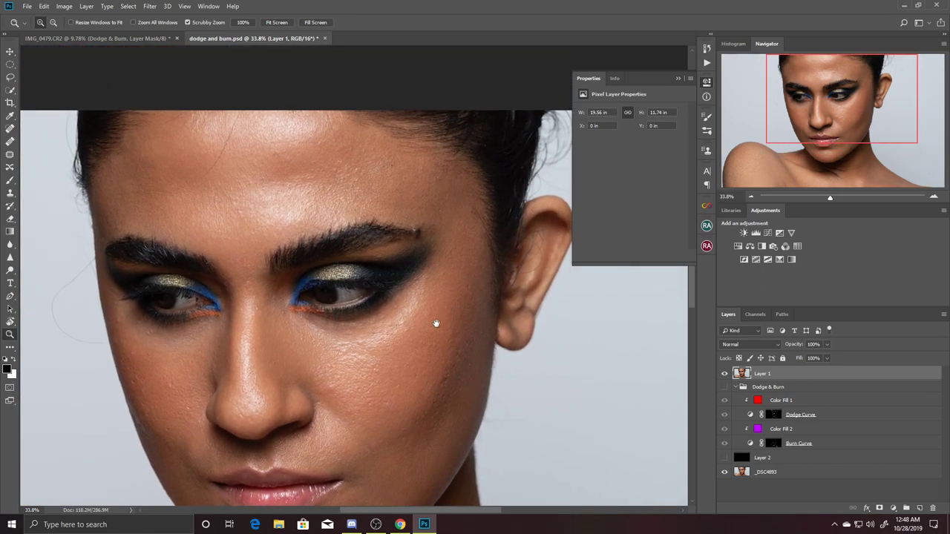
pyautogui.moveTo(465, 345)
pyautogui.mouseDown()
pyautogui.moveTo(384, 278)
pyautogui.moveTo(413, 273)
pyautogui.mouseUp()
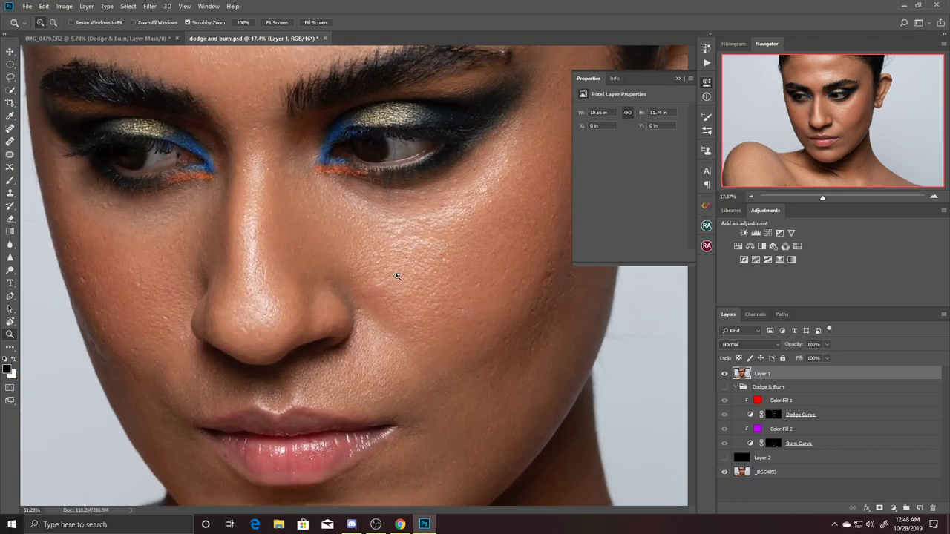
pyautogui.moveTo(354, 257); pyautogui.dragTo(356, 237)
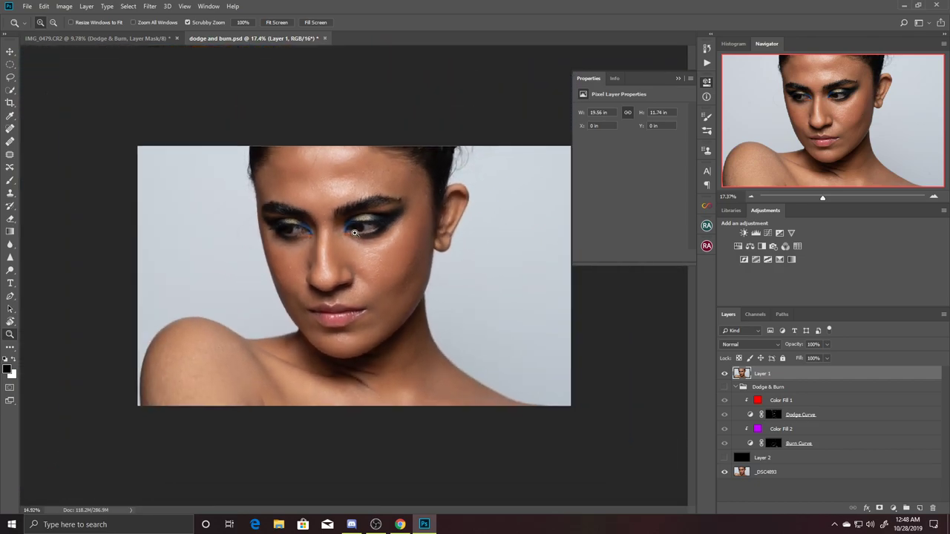
pyautogui.click(736, 388)
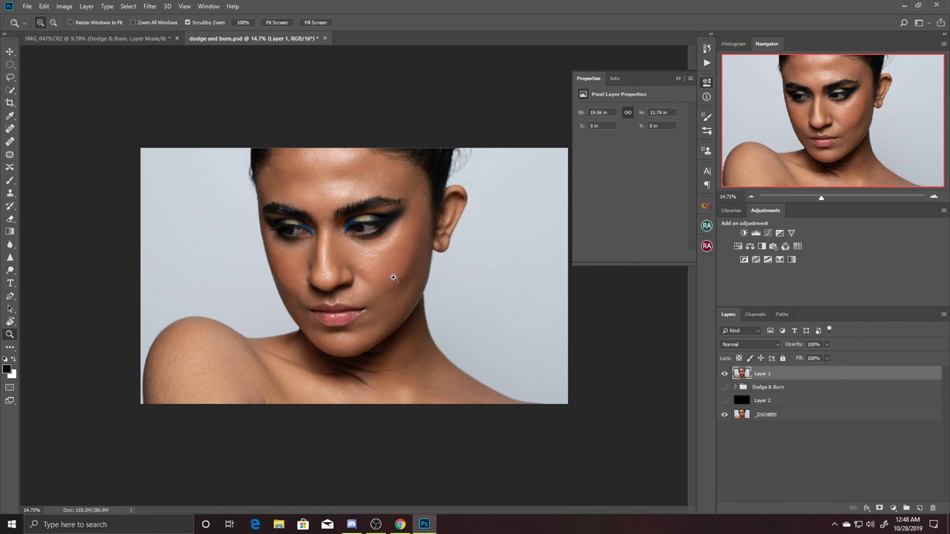
pyautogui.moveTo(378, 256); pyautogui.dragTo(410, 265)
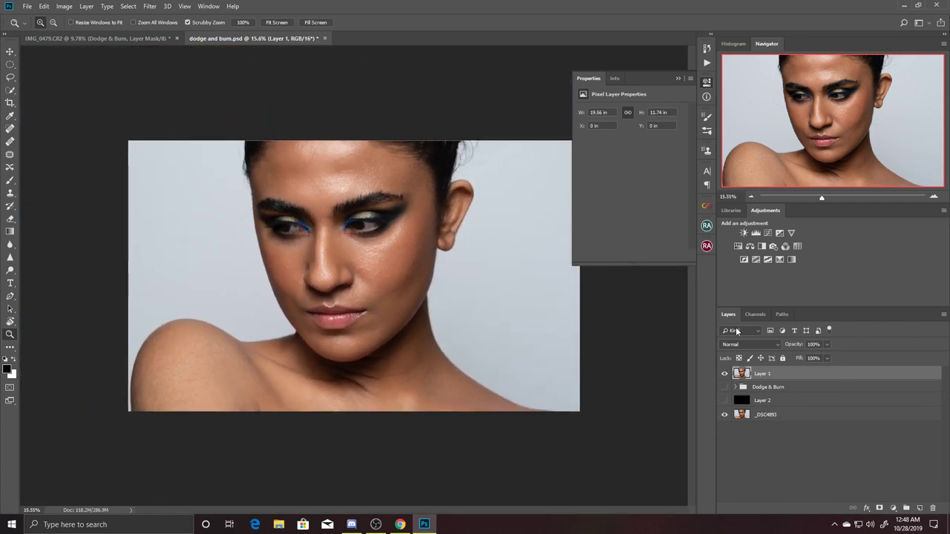
# Play the Dodge And Burn Retouching action from the Dodge Burn Meyson set.
pyautogui.click(706, 63)
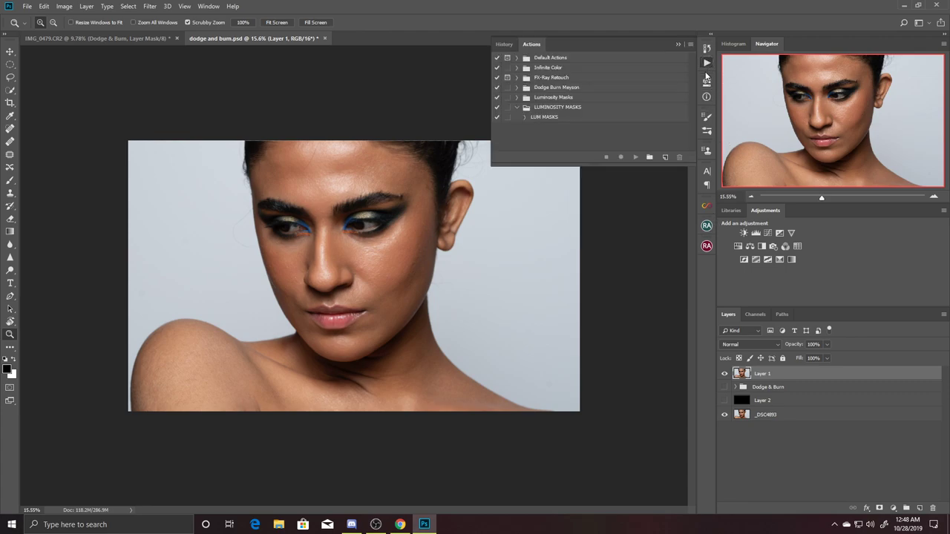
pyautogui.click(563, 88)
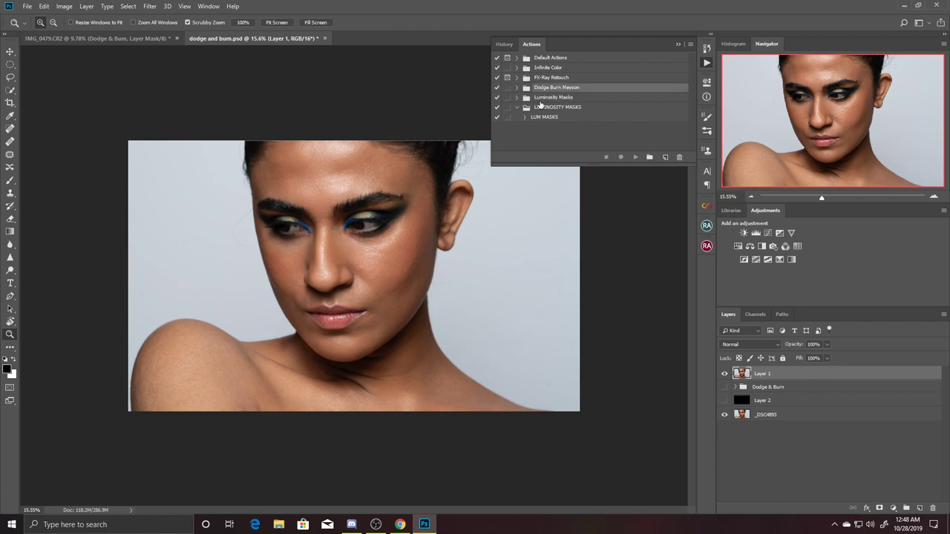
pyautogui.click(517, 88)
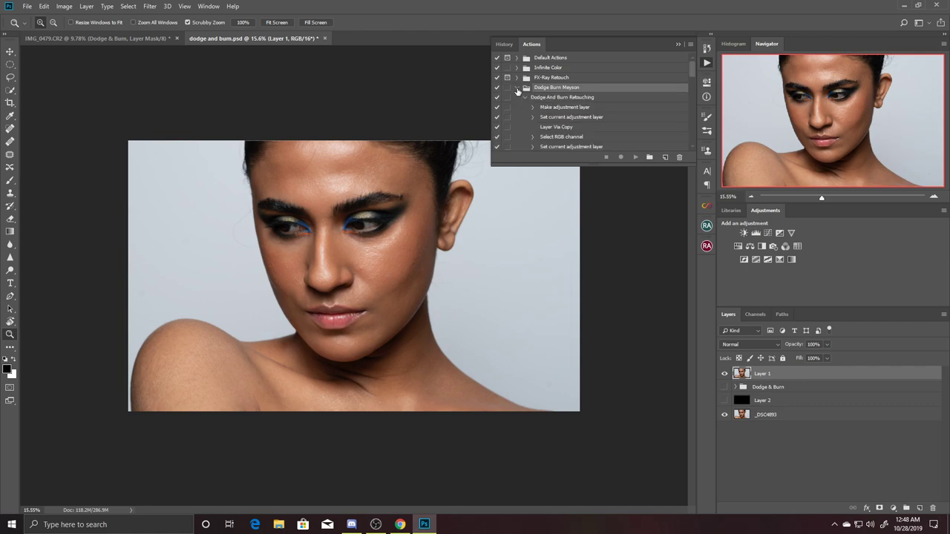
pyautogui.click(559, 99)
pyautogui.click(635, 157)
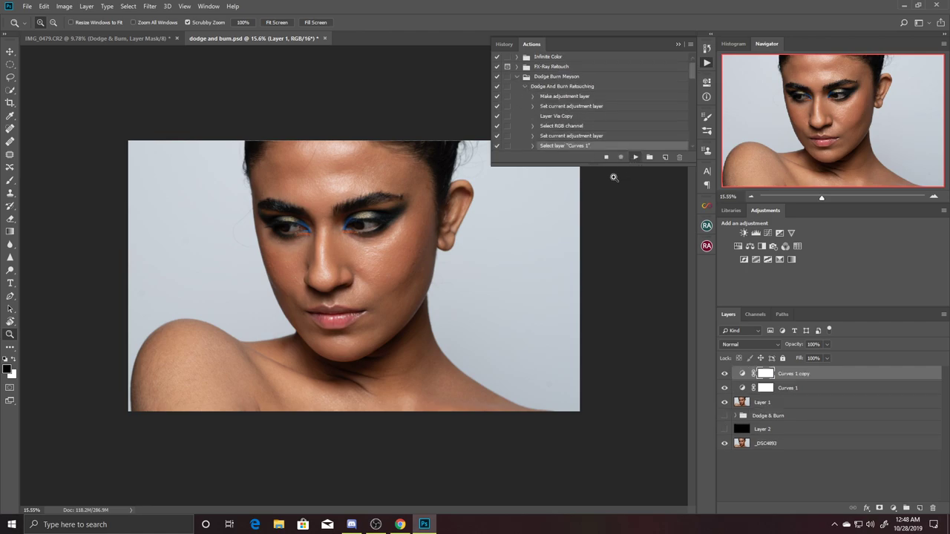
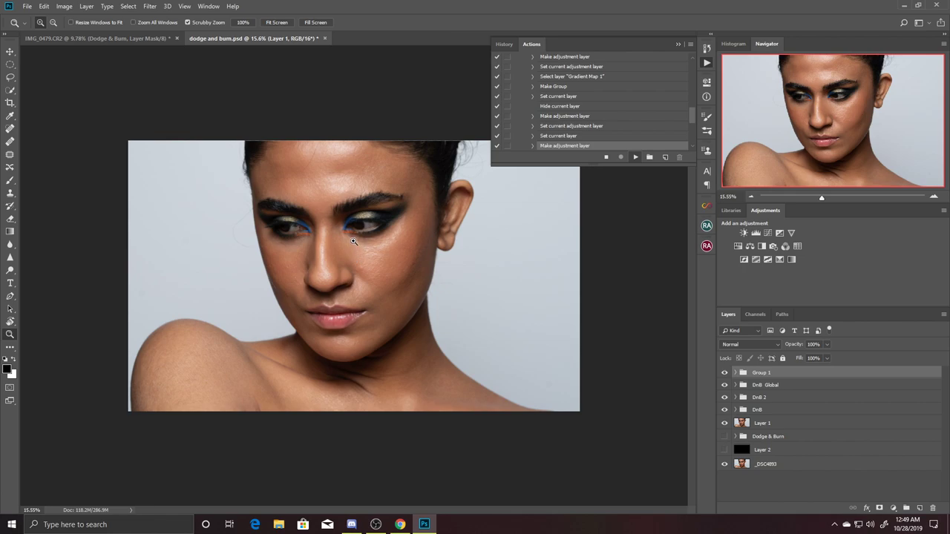
# Return to Photoshop, enlarge the portrait, and turn on and expand the Black n White Check group.
pyautogui.click(398, 524)
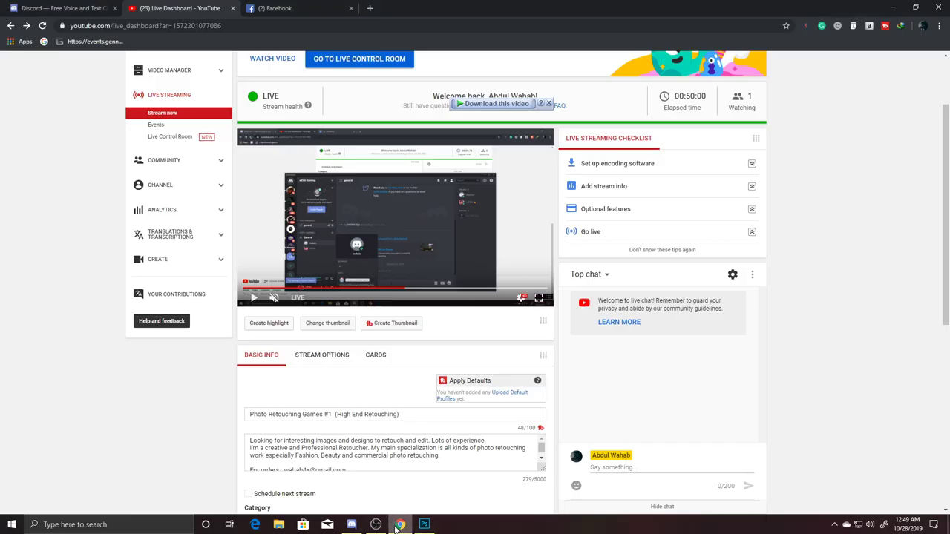
pyautogui.click(398, 525)
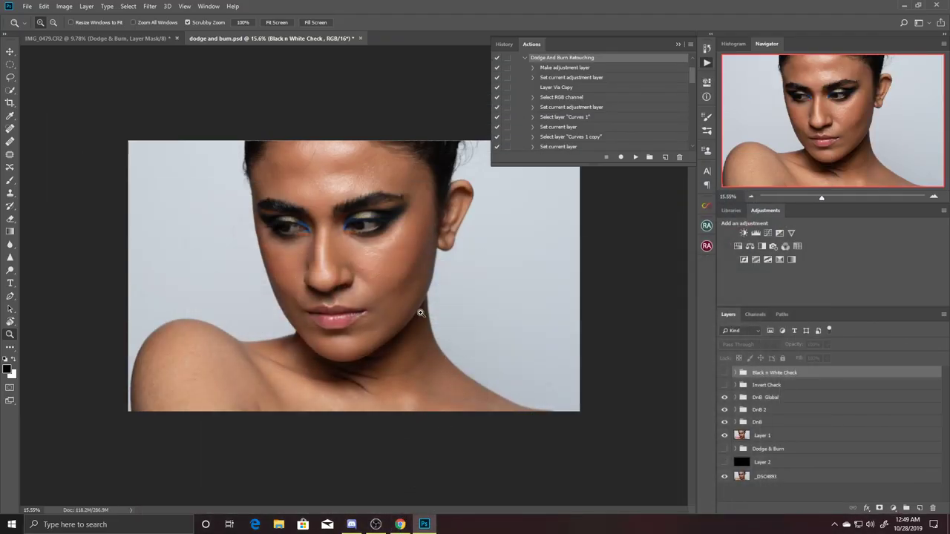
pyautogui.moveTo(382, 245); pyautogui.dragTo(407, 261)
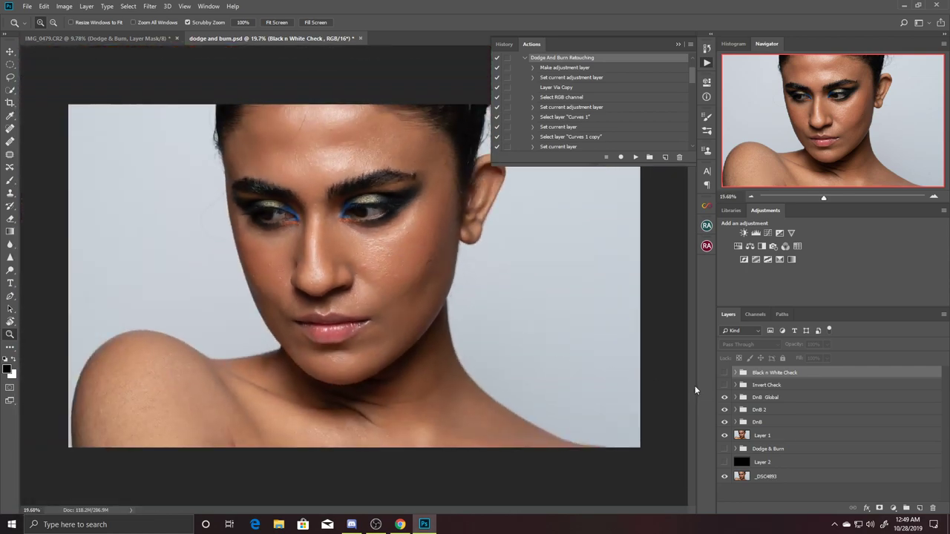
pyautogui.click(724, 373)
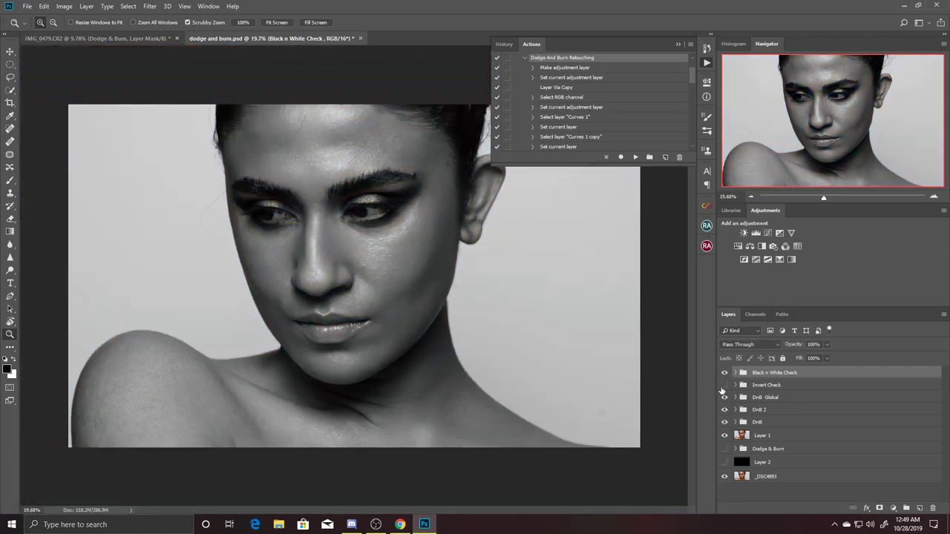
pyautogui.click(734, 373)
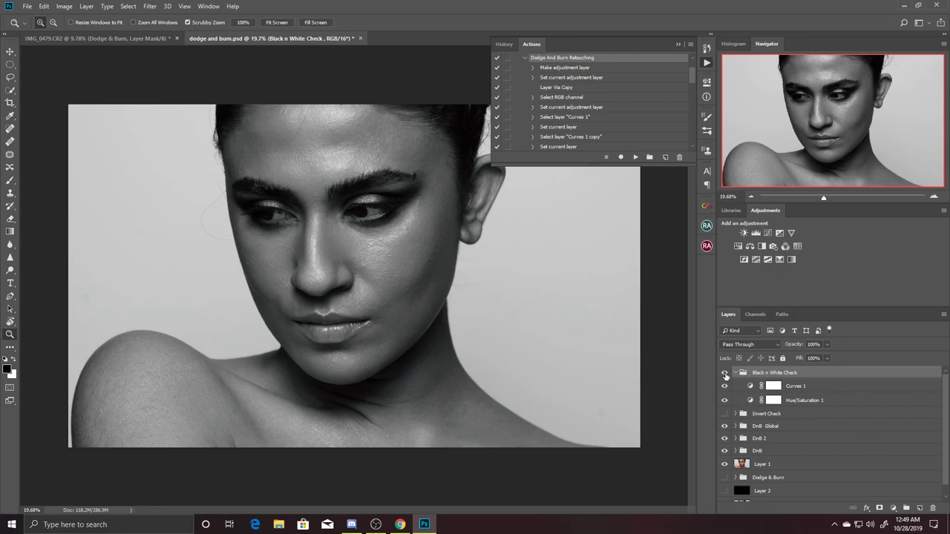
# Toggle the black-and-white check off and on to compare, then turn on the Invert Check group.
pyautogui.doubleClick(724, 374)
pyautogui.click(724, 373)
pyautogui.click(725, 375)
pyautogui.click(723, 377)
pyautogui.click(721, 379)
pyautogui.click(724, 413)
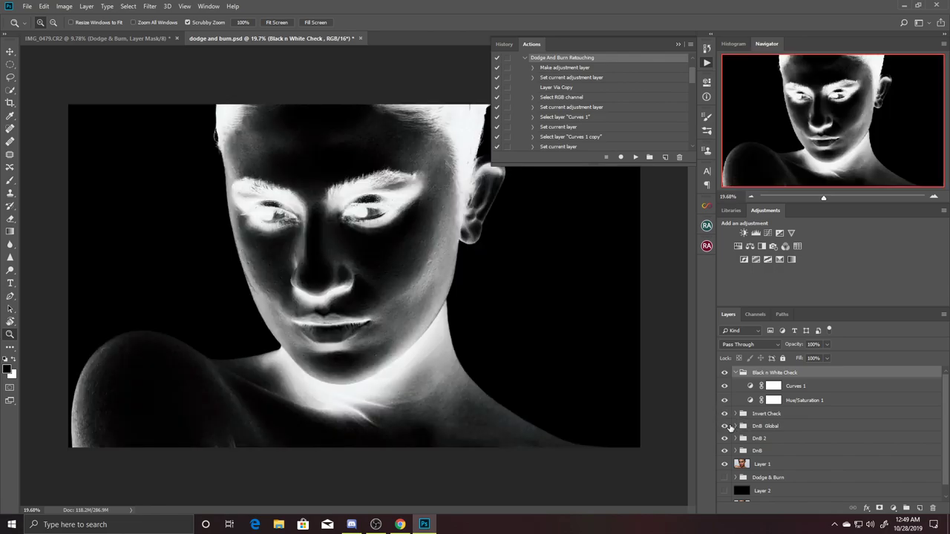
# Collapse Black n White Check, expand Invert Check, and toggle Levels 1 off and on before opening its settings.
pyautogui.click(738, 372)
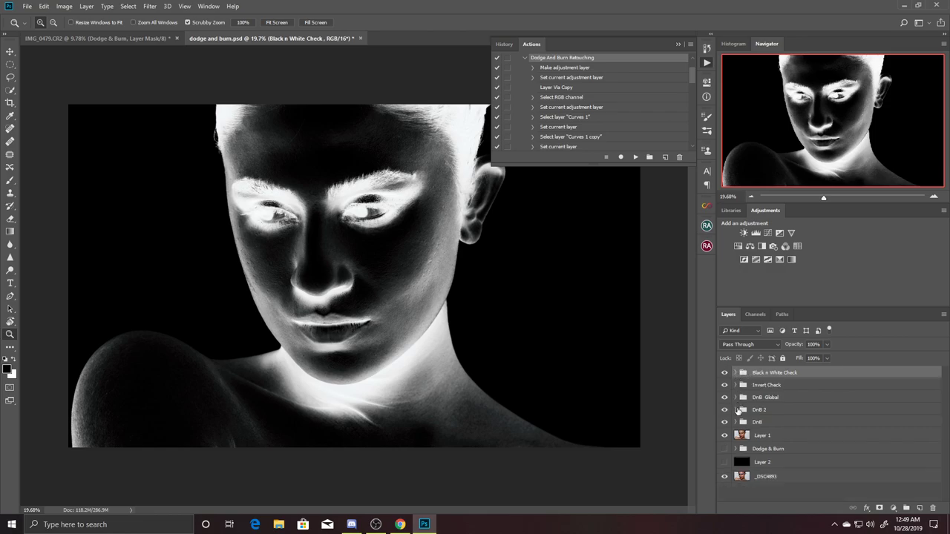
pyautogui.click(737, 385)
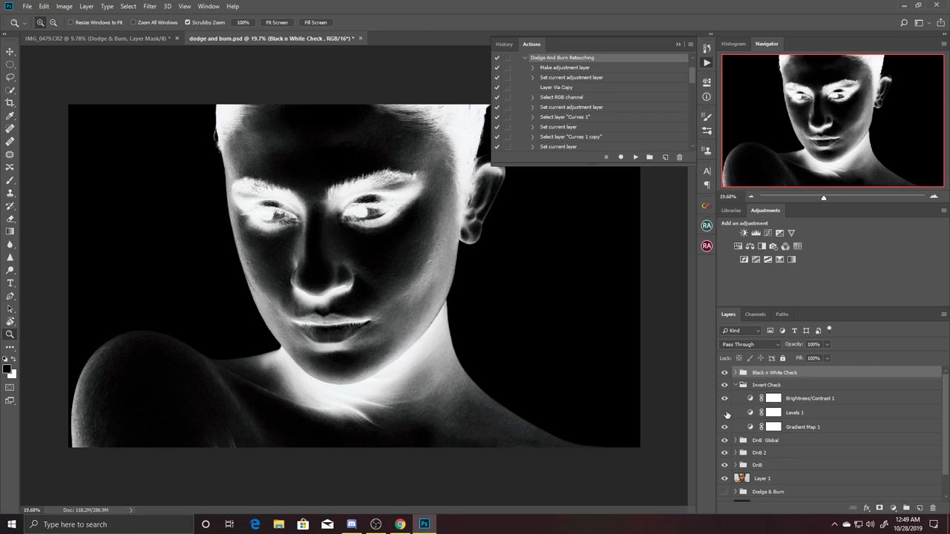
pyautogui.click(725, 413)
pyautogui.click(725, 413)
pyautogui.doubleClick(748, 414)
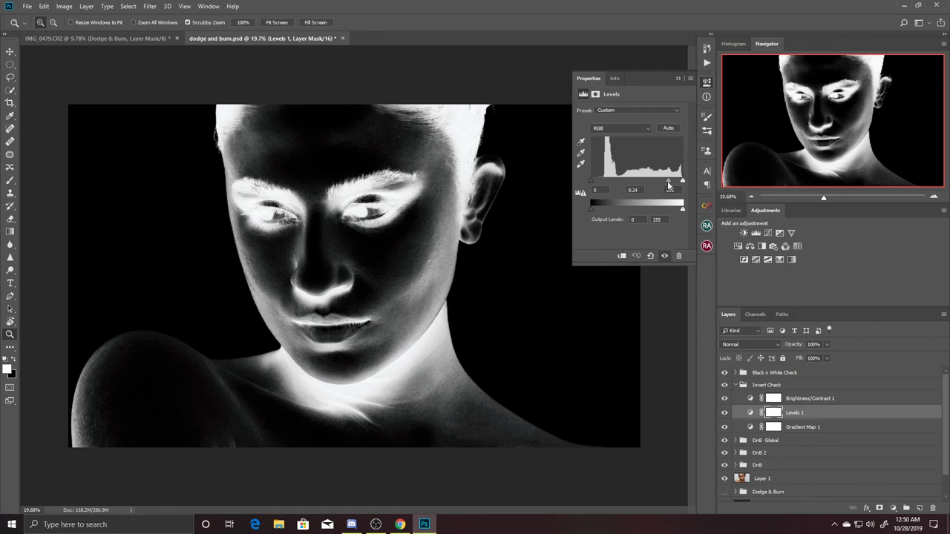
# Raise the Levels 1 midtone value to 0.40 and zoom the view out to 15.1%.
pyautogui.moveTo(667, 181); pyautogui.dragTo(660, 180)
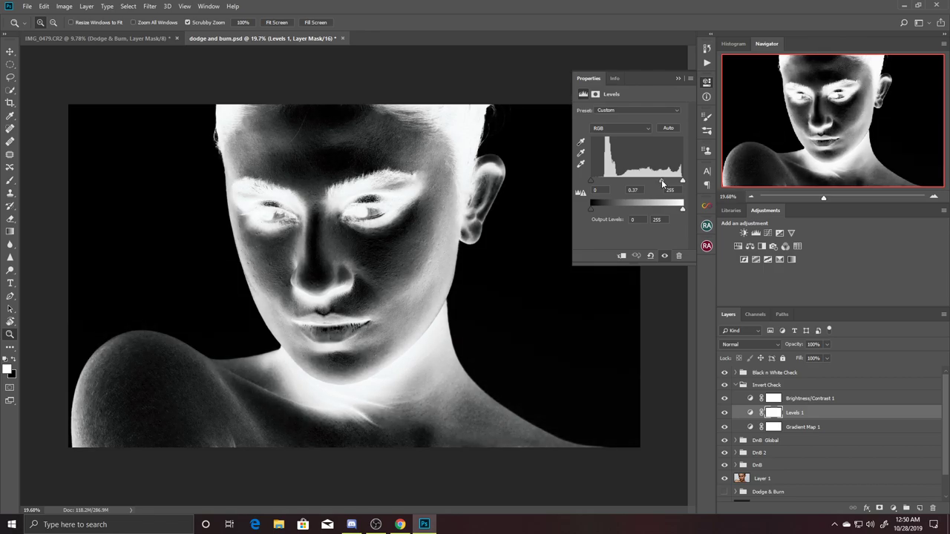
pyautogui.moveTo(660, 179); pyautogui.dragTo(656, 182)
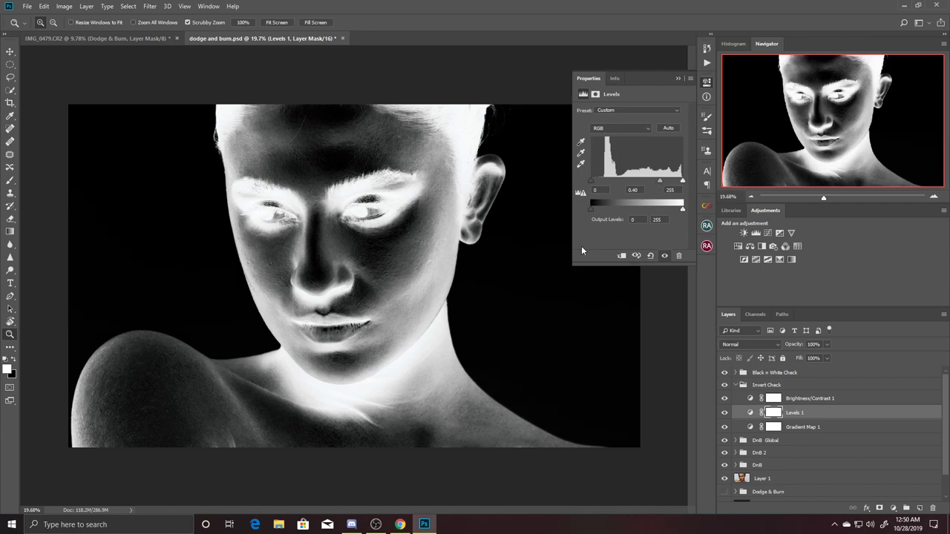
pyautogui.moveTo(376, 328); pyautogui.dragTo(393, 315)
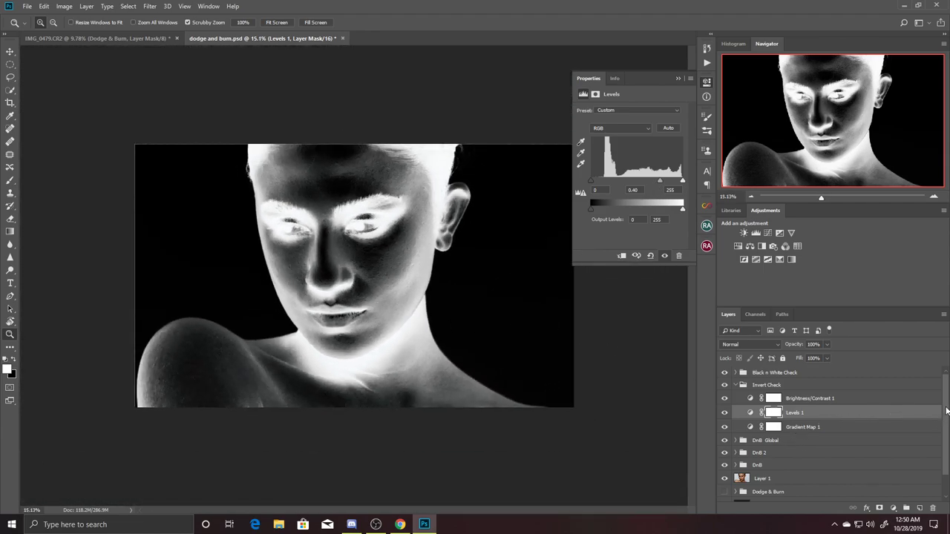
pyautogui.scroll(-2, 938, 451)
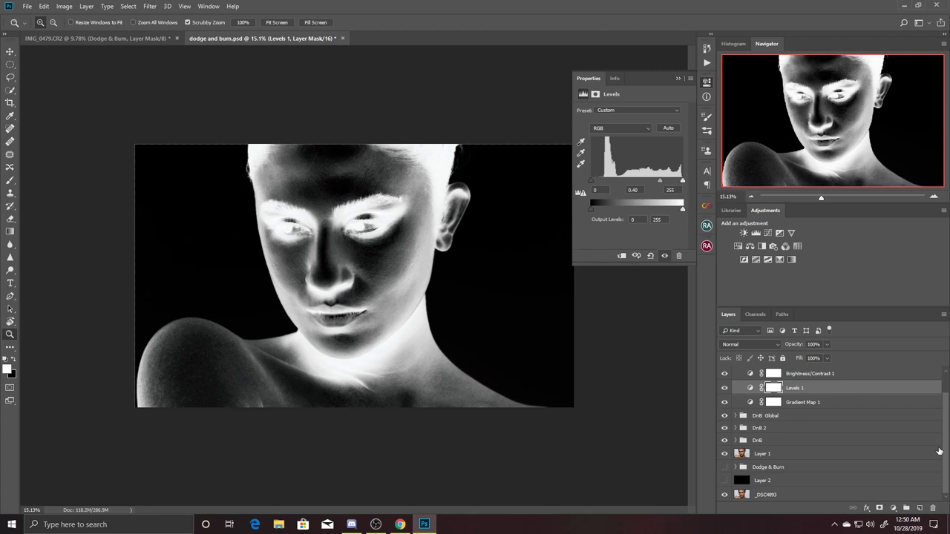
# Expand DnB Global, target the Dodge layer mask, and pick the Brush tool at size 500.
pyautogui.click(736, 416)
pyautogui.click(772, 430)
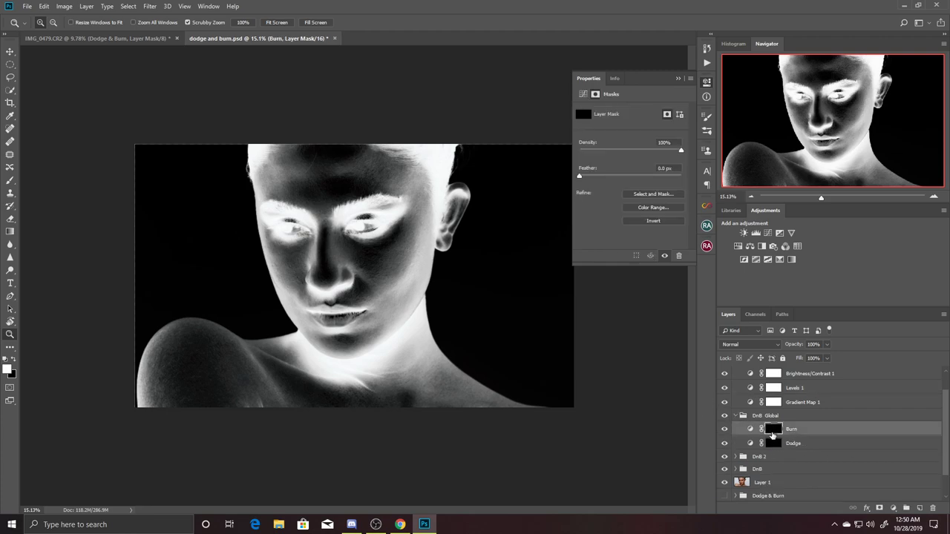
pyautogui.click(772, 444)
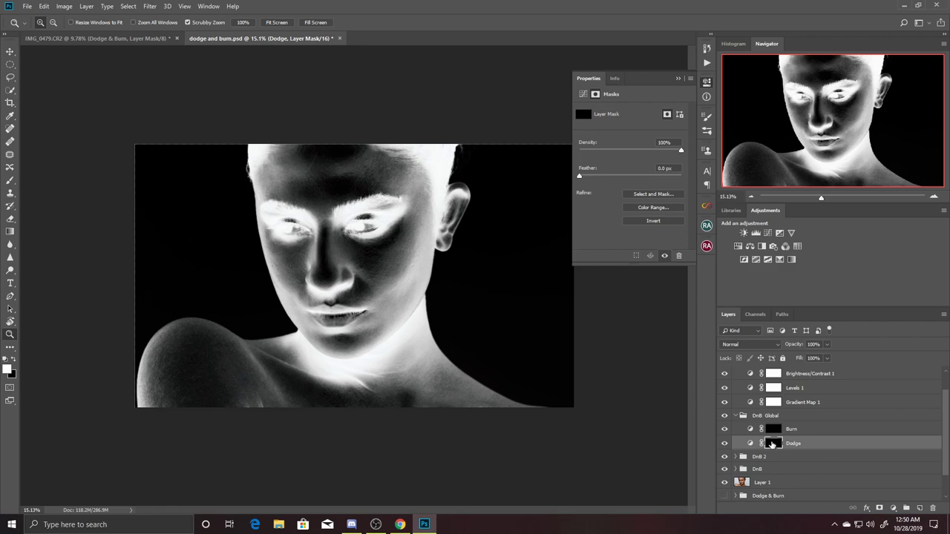
pyautogui.click(9, 180)
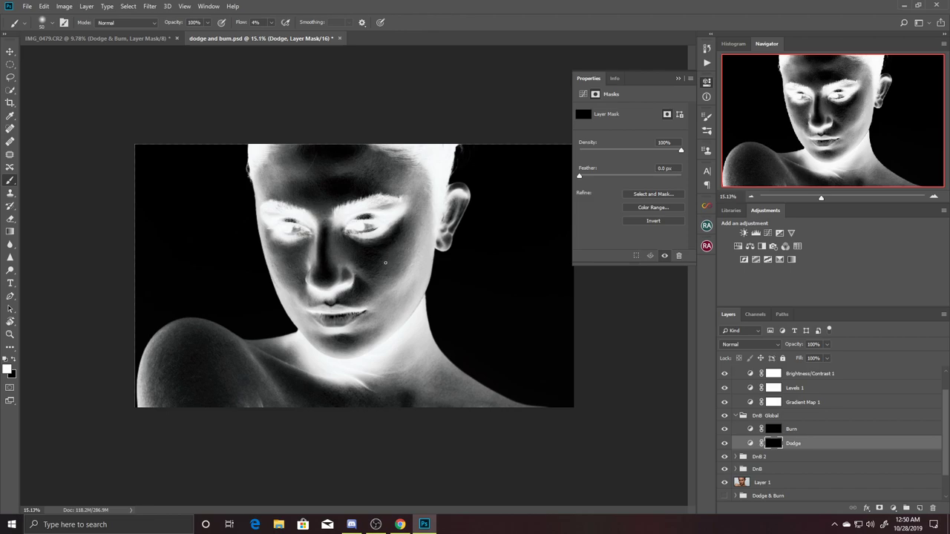
pyautogui.press(']')
pyautogui.press(']')
pyautogui.press(']')
pyautogui.moveTo(946, 446); pyautogui.dragTo(947, 422)
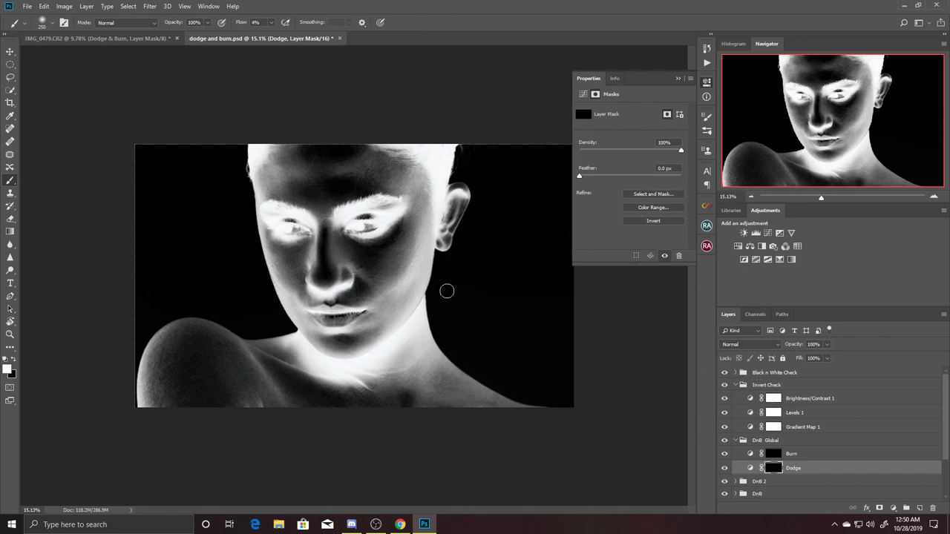
# Zoom to 25% on the face and lightly dodge between the brows with a 300–400 brush.
pyautogui.hotkey('ctrl', '+')
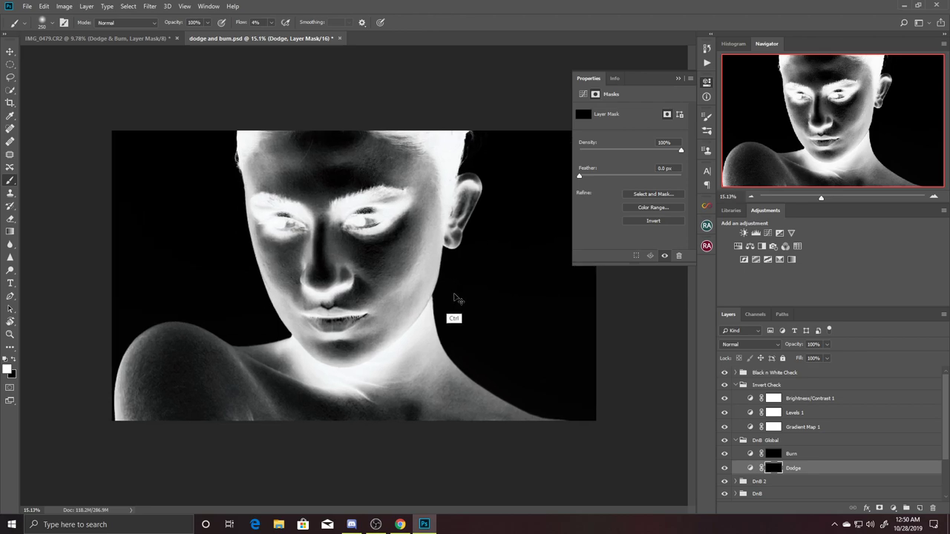
pyautogui.hotkey('ctrl', '+')
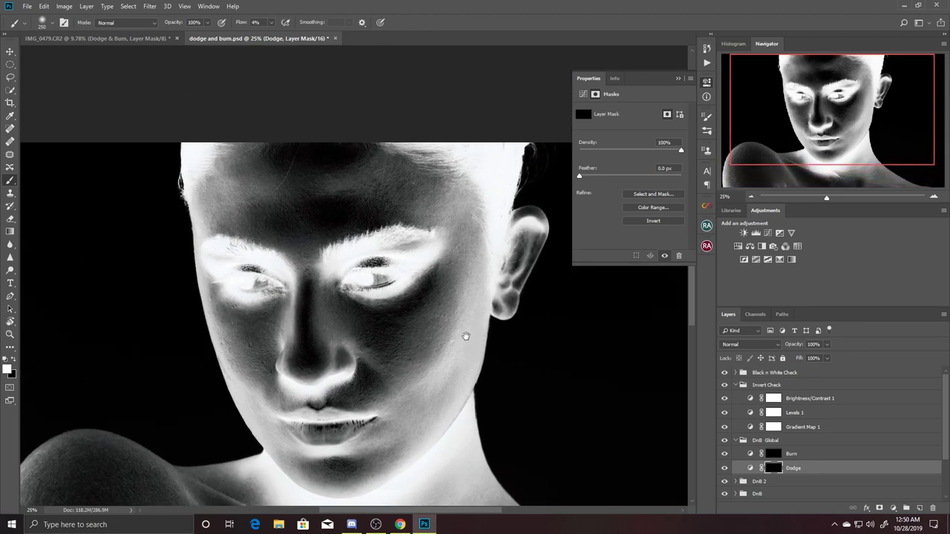
pyautogui.scroll(3, 489, 311)
pyautogui.press(']')
pyautogui.press(']')
pyautogui.moveTo(349, 250)
pyautogui.mouseDown()
pyautogui.moveTo(318, 229)
pyautogui.moveTo(326, 234)
pyautogui.mouseUp()
pyautogui.press('[')
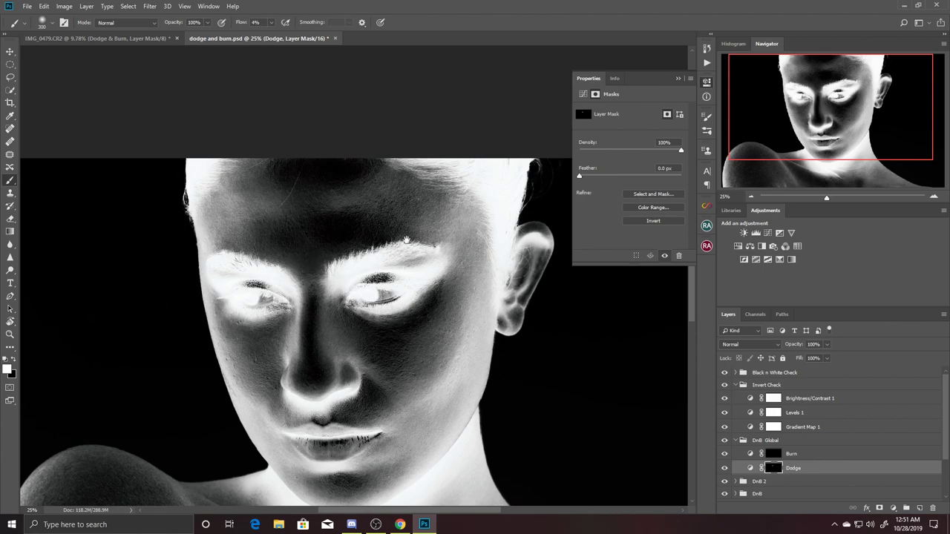
# Lightly dodge the forehead on the Dodge mask, reducing the brush to 200.
pyautogui.scroll(2, 342, 268)
pyautogui.moveTo(349, 271)
pyautogui.mouseDown()
pyautogui.moveTo(335, 272)
pyautogui.moveTo(354, 271)
pyautogui.moveTo(345, 276)
pyautogui.mouseUp()
pyautogui.press('[')
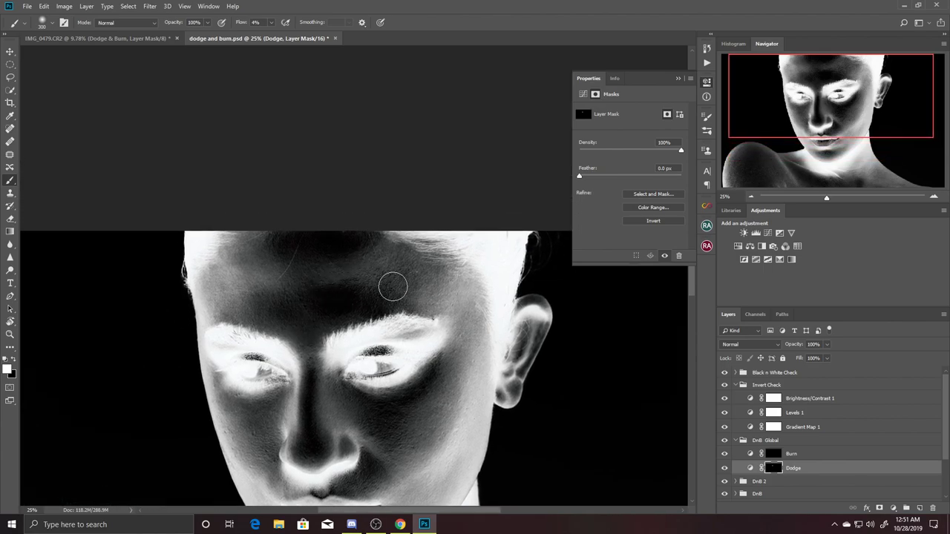
pyautogui.press('[')
# Reposition the view over the face and lightly dodge the right cheek with a 300 brush.
pyautogui.moveTo(433, 292); pyautogui.dragTo(419, 275)
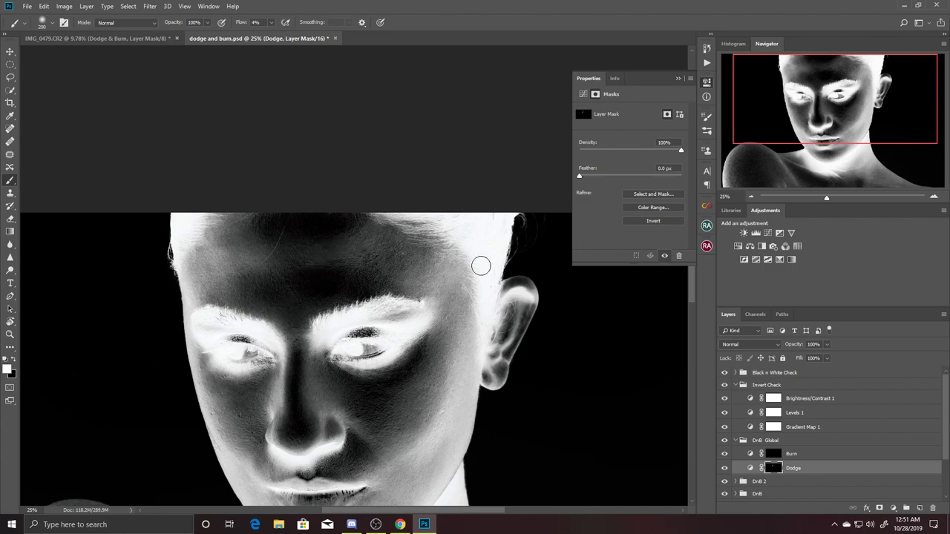
pyautogui.moveTo(470, 334); pyautogui.dragTo(498, 303)
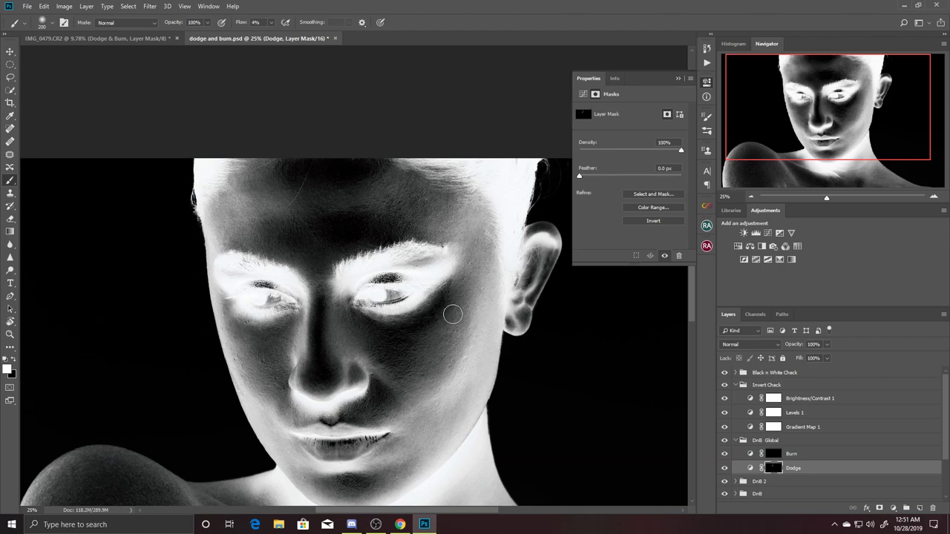
pyautogui.press(']')
pyautogui.press(']')
pyautogui.press(']')
pyautogui.press('[')
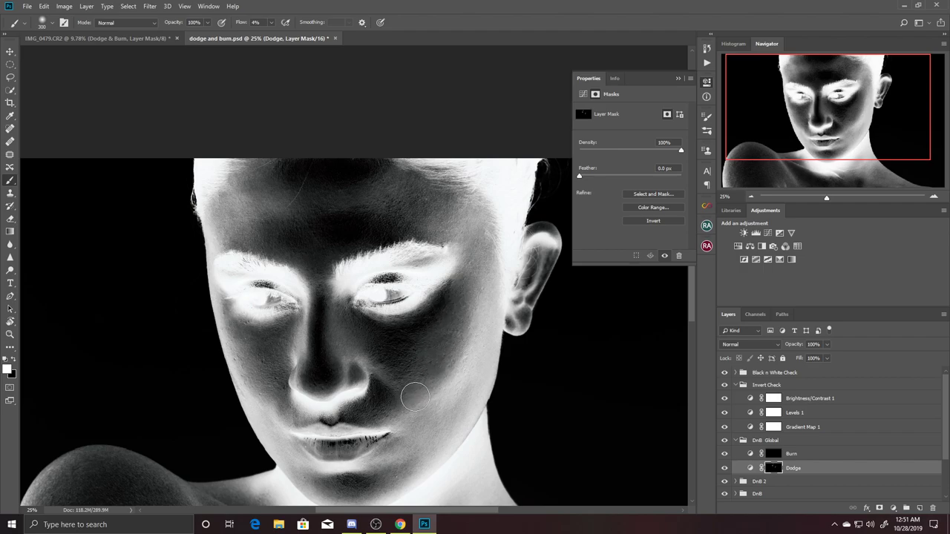
pyautogui.moveTo(431, 382)
pyautogui.mouseDown()
pyautogui.moveTo(446, 380)
pyautogui.moveTo(424, 364)
pyautogui.moveTo(443, 322)
pyautogui.moveTo(425, 343)
pyautogui.moveTo(454, 324)
pyautogui.moveTo(441, 316)
pyautogui.moveTo(431, 383)
pyautogui.moveTo(403, 388)
pyautogui.moveTo(392, 371)
pyautogui.moveTo(423, 388)
pyautogui.moveTo(435, 381)
pyautogui.moveTo(424, 402)
pyautogui.moveTo(540, 297)
pyautogui.moveTo(483, 253)
pyautogui.moveTo(492, 278)
pyautogui.moveTo(480, 256)
pyautogui.moveTo(492, 238)
pyautogui.moveTo(462, 212)
pyautogui.moveTo(479, 236)
pyautogui.moveTo(483, 229)
pyautogui.moveTo(452, 304)
pyautogui.moveTo(441, 232)
pyautogui.moveTo(262, 224)
pyautogui.moveTo(257, 235)
pyautogui.moveTo(314, 216)
pyautogui.moveTo(287, 175)
pyautogui.moveTo(260, 173)
pyautogui.moveTo(322, 183)
pyautogui.moveTo(290, 184)
pyautogui.moveTo(272, 173)
pyautogui.moveTo(373, 170)
pyautogui.moveTo(352, 178)
pyautogui.moveTo(263, 155)
pyautogui.moveTo(267, 206)
pyautogui.moveTo(411, 201)
pyautogui.moveTo(390, 173)
pyautogui.moveTo(310, 230)
pyautogui.moveTo(258, 213)
pyautogui.moveTo(263, 195)
pyautogui.moveTo(271, 203)
pyautogui.moveTo(259, 201)
pyautogui.moveTo(268, 188)
pyautogui.moveTo(454, 292)
pyautogui.moveTo(322, 356)
pyautogui.moveTo(288, 336)
pyautogui.moveTo(270, 341)
pyautogui.moveTo(248, 322)
pyautogui.moveTo(253, 369)
pyautogui.moveTo(240, 351)
pyautogui.moveTo(263, 384)
pyautogui.moveTo(239, 339)
pyautogui.moveTo(264, 381)
pyautogui.moveTo(284, 358)
pyautogui.moveTo(284, 337)
pyautogui.moveTo(254, 356)
pyautogui.moveTo(249, 348)
pyautogui.moveTo(284, 382)
pyautogui.moveTo(283, 394)
pyautogui.moveTo(308, 286)
pyautogui.moveTo(321, 286)
pyautogui.moveTo(317, 383)
pyautogui.moveTo(322, 356)
pyautogui.moveTo(324, 381)
pyautogui.moveTo(385, 347)
pyautogui.mouseUp()
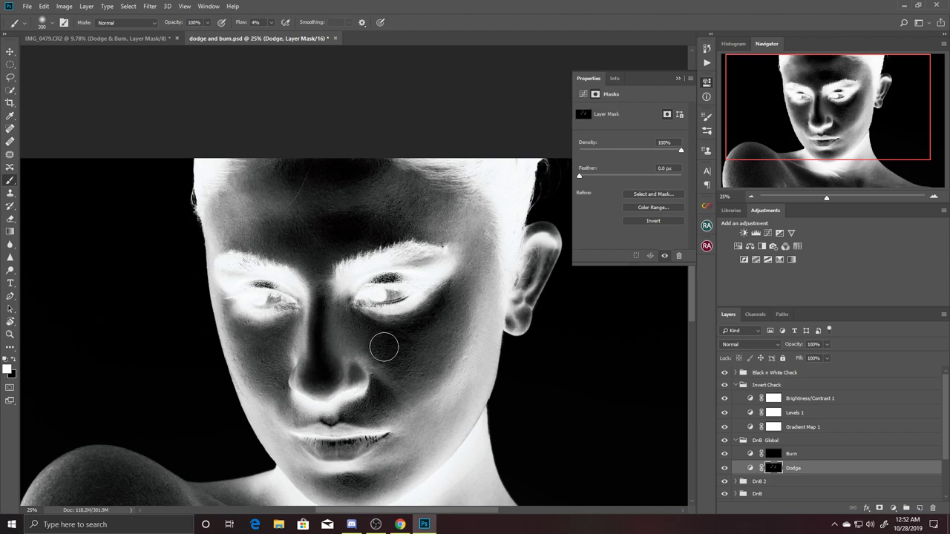
pyautogui.press('[')
pyautogui.press('[')
# Dodge the nose tip and bridge, then switch to black paint with a 250 brush.
pyautogui.moveTo(335, 379)
pyautogui.mouseDown()
pyautogui.moveTo(314, 386)
pyautogui.moveTo(356, 368)
pyautogui.moveTo(348, 293)
pyautogui.moveTo(352, 348)
pyautogui.moveTo(324, 320)
pyautogui.moveTo(342, 389)
pyautogui.moveTo(379, 372)
pyautogui.moveTo(382, 346)
pyautogui.moveTo(367, 323)
pyautogui.moveTo(366, 335)
pyautogui.moveTo(417, 375)
pyautogui.moveTo(388, 352)
pyautogui.moveTo(401, 360)
pyautogui.moveTo(451, 353)
pyautogui.moveTo(487, 292)
pyautogui.mouseUp()
pyautogui.press('x')
pyautogui.press(']')
# Paint the cheek beside the ear, the jaw and the chin, and copy the Dodge mask onto Burn.
pyautogui.moveTo(487, 303)
pyautogui.mouseDown()
pyautogui.moveTo(483, 322)
pyautogui.moveTo(489, 293)
pyautogui.mouseUp()
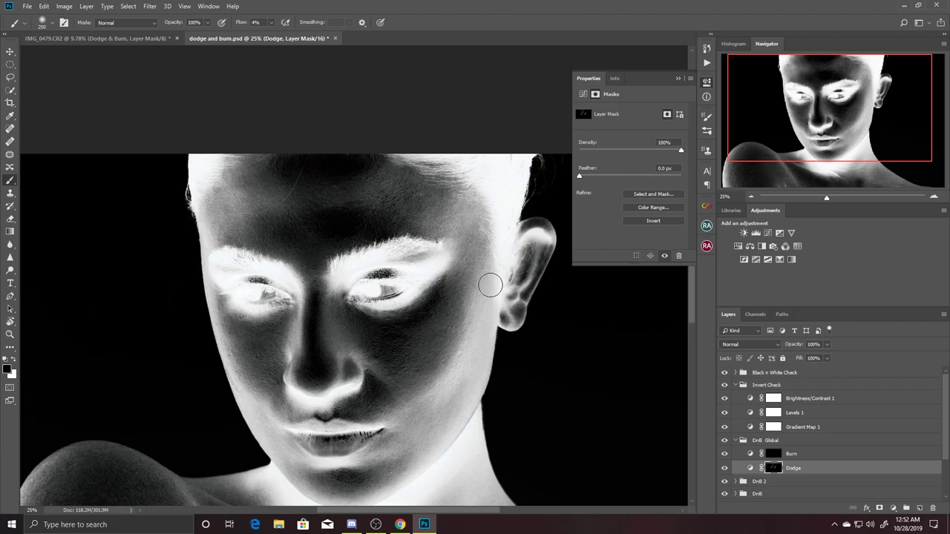
pyautogui.moveTo(467, 350); pyautogui.dragTo(470, 366)
pyautogui.moveTo(453, 420)
pyautogui.mouseDown()
pyautogui.moveTo(455, 403)
pyautogui.moveTo(423, 450)
pyautogui.moveTo(467, 407)
pyautogui.moveTo(468, 377)
pyautogui.moveTo(447, 429)
pyautogui.moveTo(470, 408)
pyautogui.mouseUp()
pyautogui.moveTo(773, 463); pyautogui.dragTo(773, 456)
pyautogui.moveTo(508, 334); pyautogui.dragTo(524, 324)
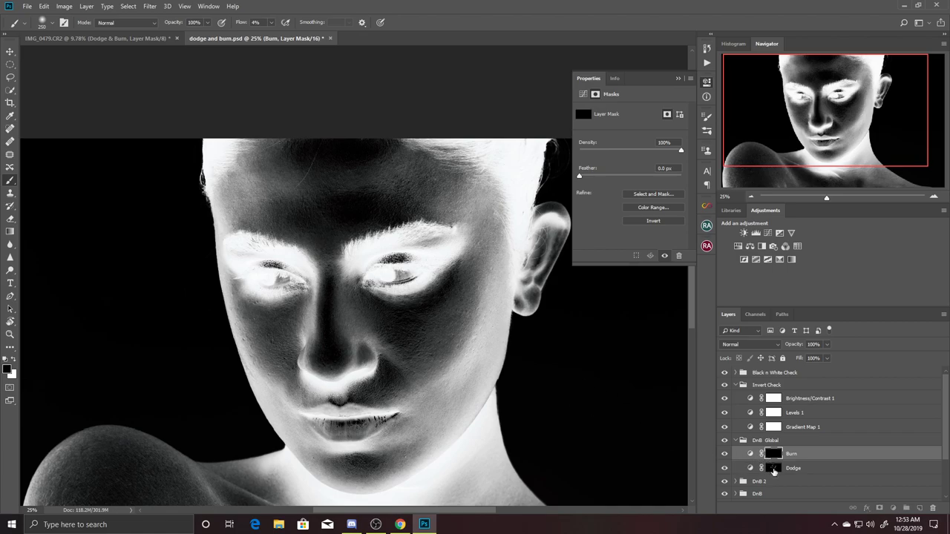
# Reselect the Dodge mask with white paint and reposition the view to show the whole face and shoulder.
pyautogui.click(773, 467)
pyautogui.press('x')
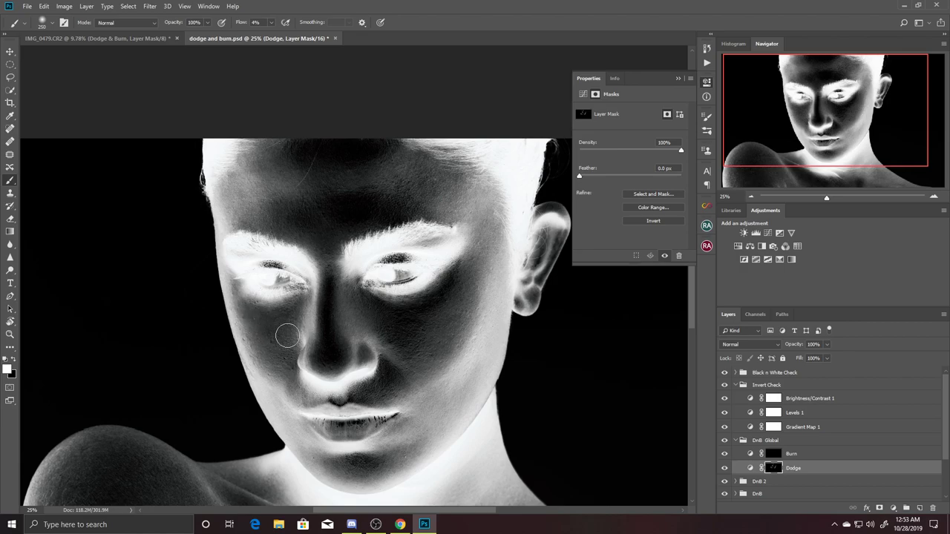
pyautogui.moveTo(474, 335); pyautogui.dragTo(477, 316)
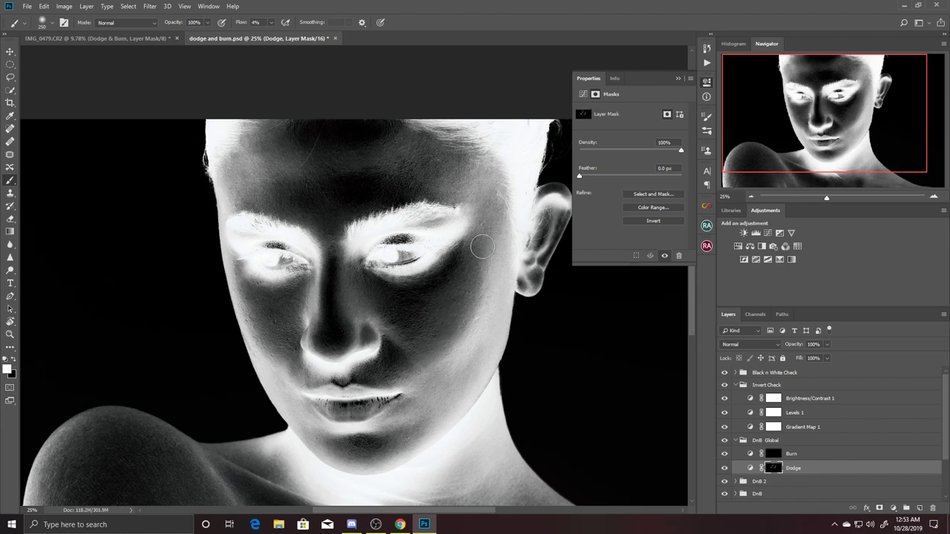
pyautogui.moveTo(504, 310); pyautogui.dragTo(501, 403)
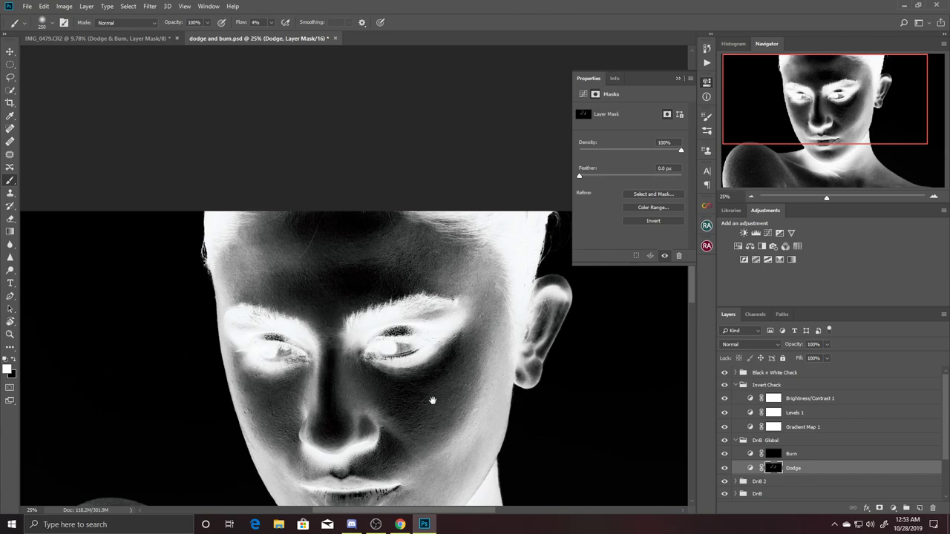
pyautogui.moveTo(432, 401); pyautogui.dragTo(431, 269)
pyautogui.moveTo(462, 318); pyautogui.dragTo(455, 346)
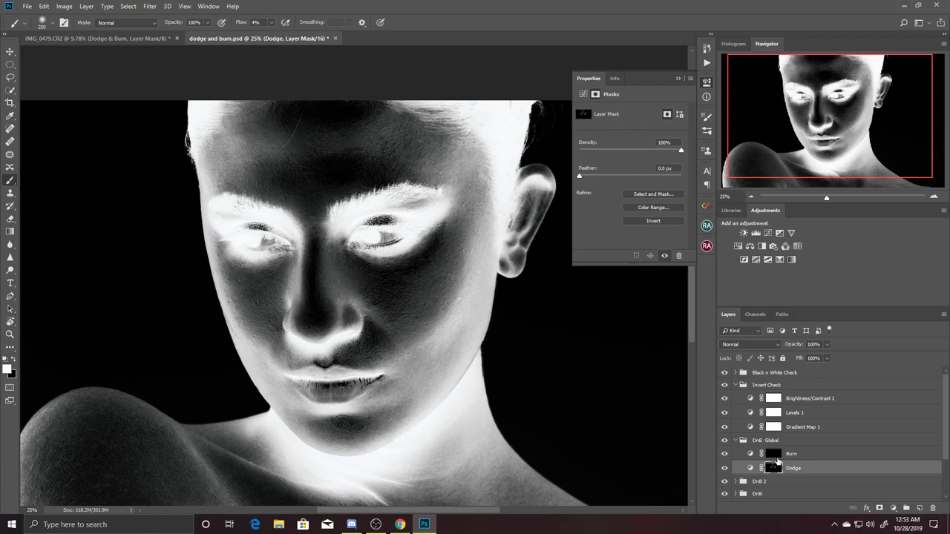
pyautogui.click(774, 458)
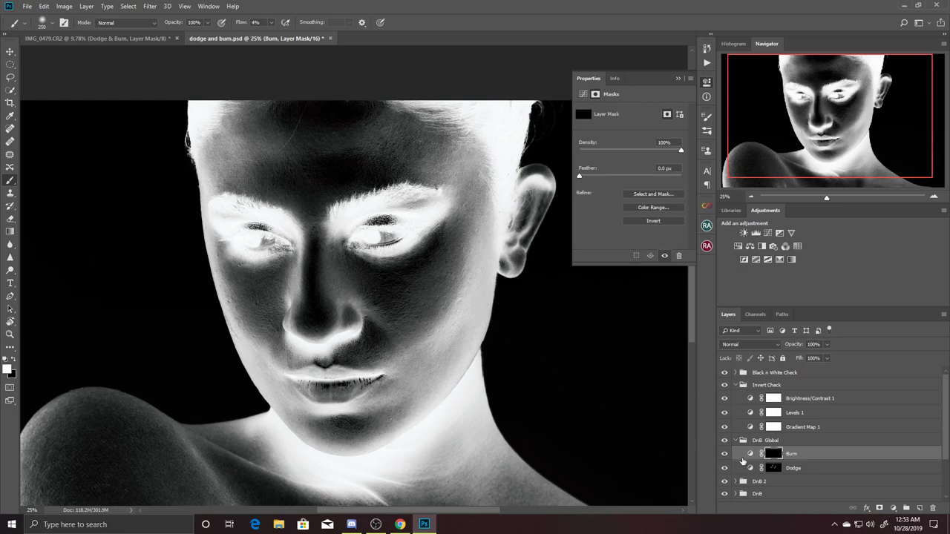
pyautogui.click(773, 469)
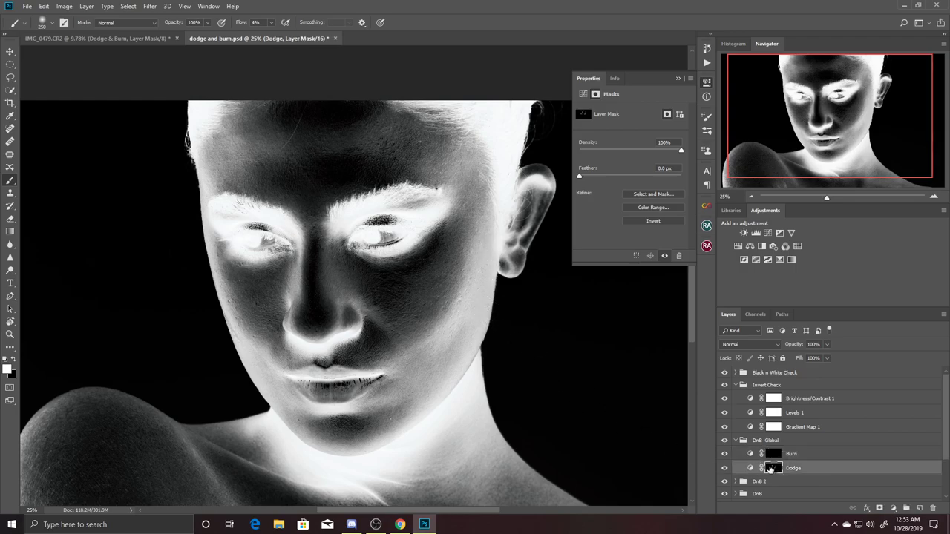
# Switch between the Burn and Dodge masks, settling the brush size at 175.
pyautogui.click(774, 454)
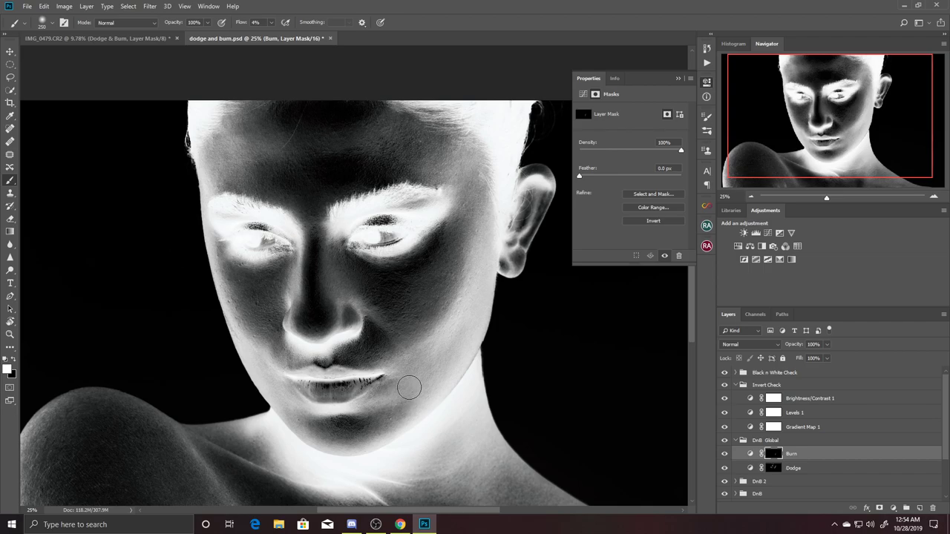
pyautogui.press('[')
pyautogui.click(774, 469)
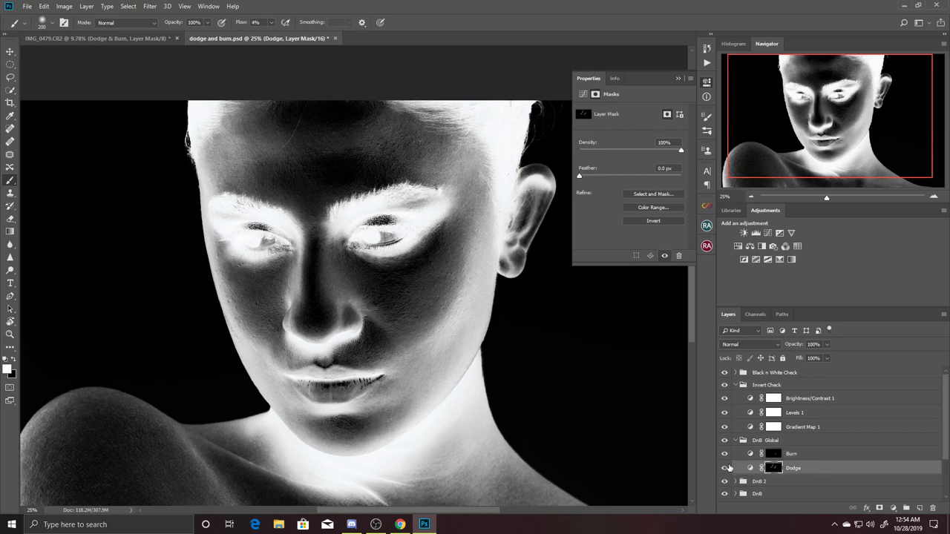
pyautogui.press('[')
pyautogui.press(']')
pyautogui.press(']')
pyautogui.press(']')
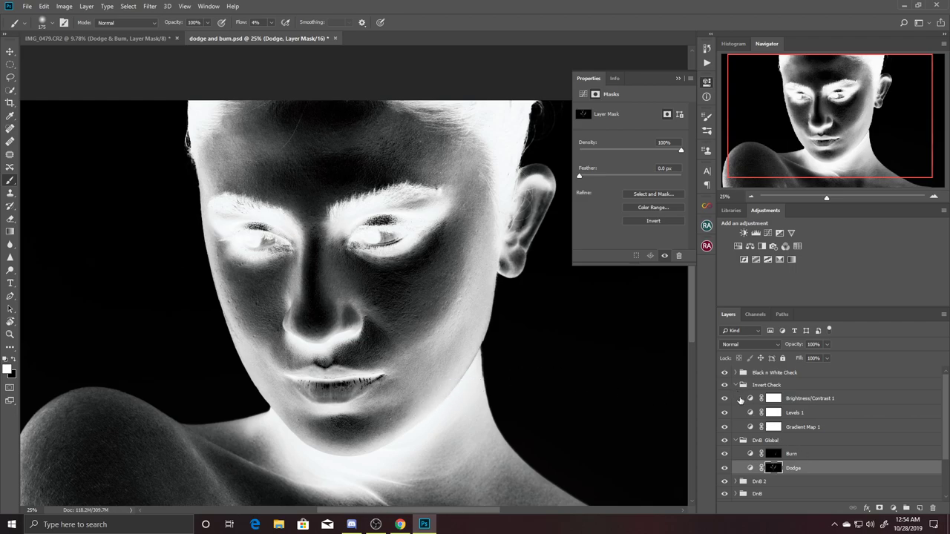
# Hide the Invert and Black n White checks to see colour, and zoom out on the image.
pyautogui.click(724, 385)
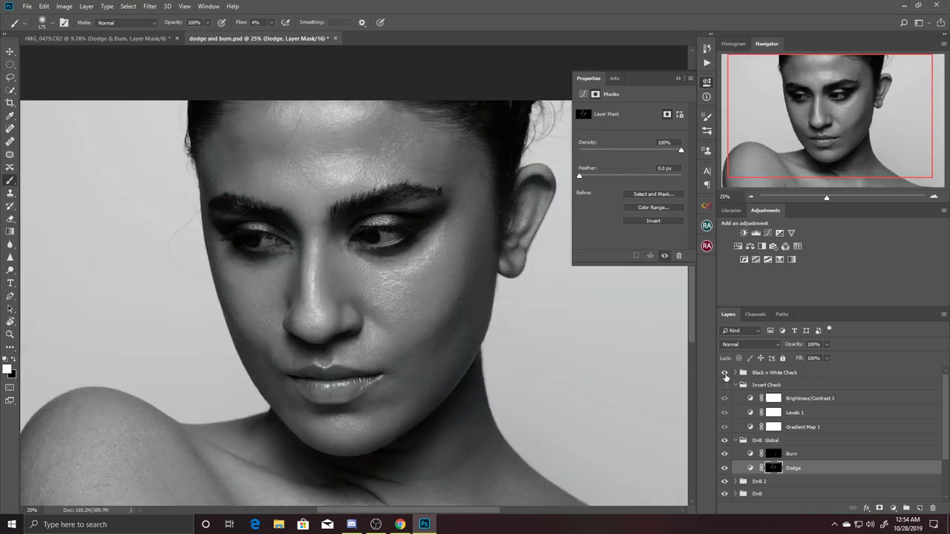
pyautogui.click(724, 374)
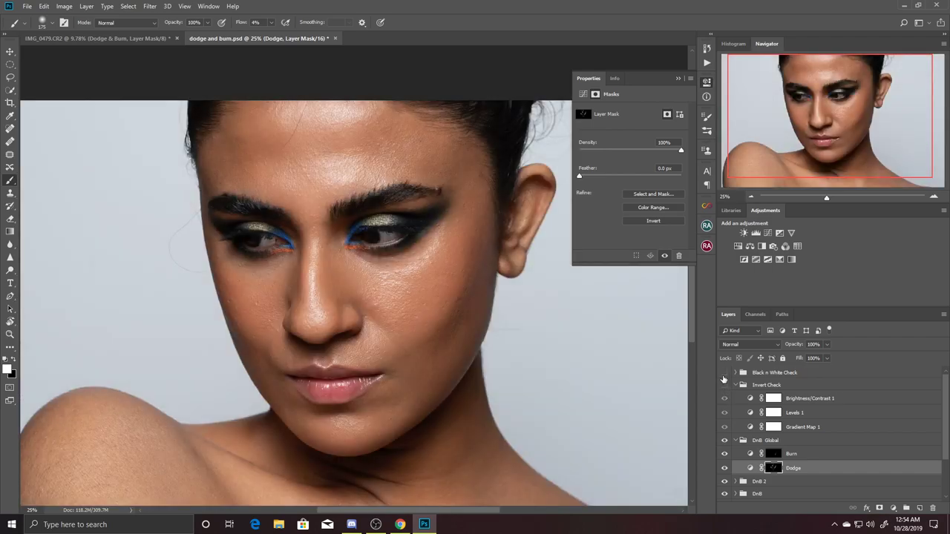
pyautogui.hotkey('ctrl', '-')
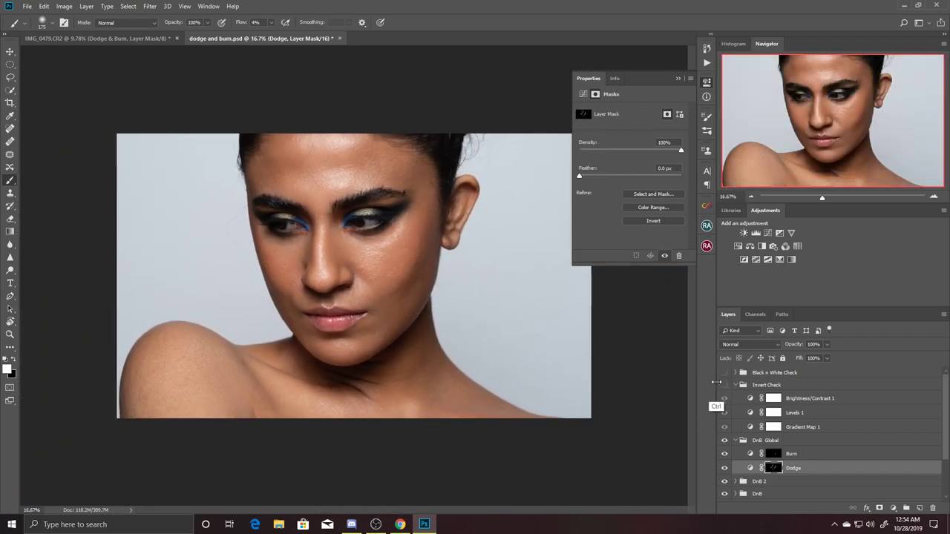
pyautogui.hotkey('ctrl', '-')
pyautogui.hotkey('ctrl', '+')
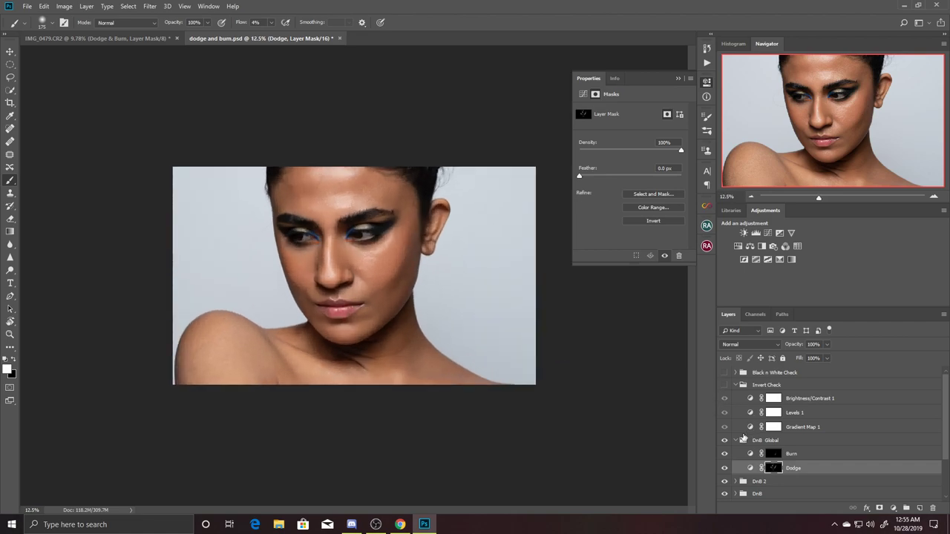
# Toggle the DnB Global group repeatedly to compare before and after the dodge and burn.
pyautogui.click(725, 441)
pyautogui.click(725, 441)
pyautogui.click(723, 441)
pyautogui.click(723, 440)
pyautogui.click(723, 441)
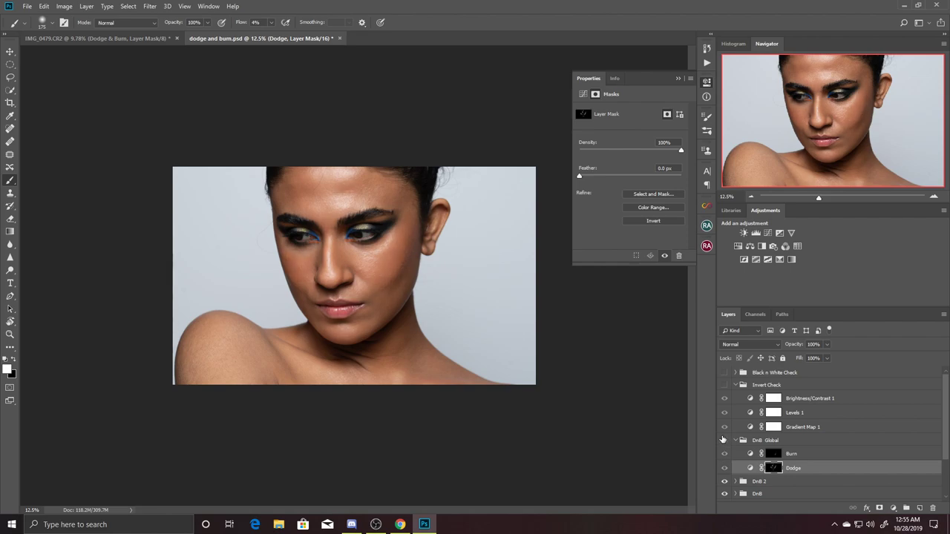
pyautogui.click(723, 441)
pyautogui.click(723, 440)
pyautogui.click(724, 441)
pyautogui.click(724, 440)
pyautogui.click(724, 440)
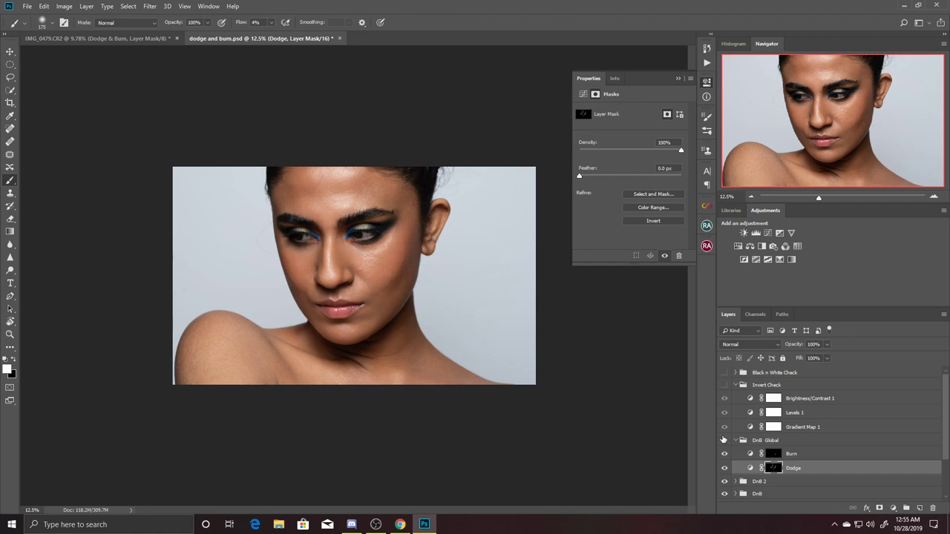
pyautogui.click(723, 440)
pyautogui.click(724, 440)
pyautogui.click(723, 441)
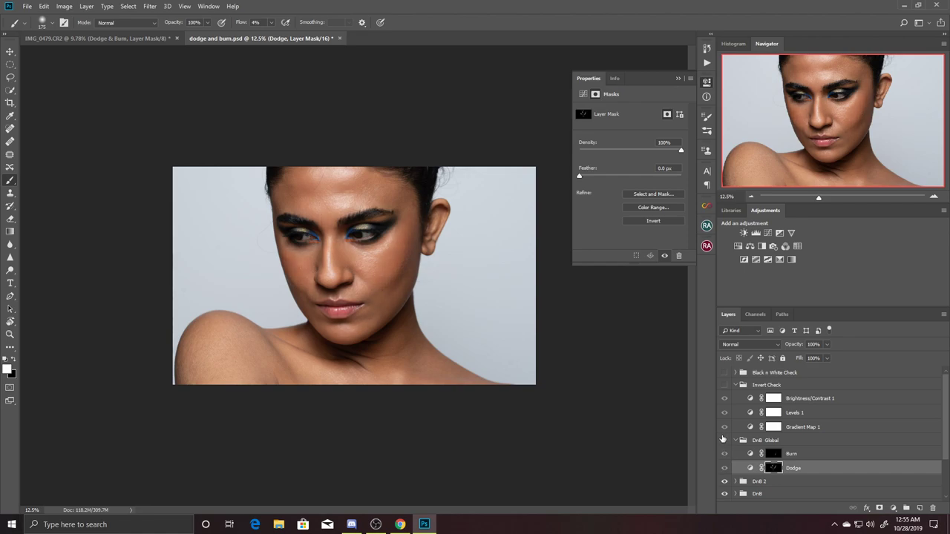
pyautogui.click(723, 440)
# Toggle Gradient Map 1 inside the check, then collapse and hide the Invert Check group.
pyautogui.click(722, 432)
pyautogui.click(724, 428)
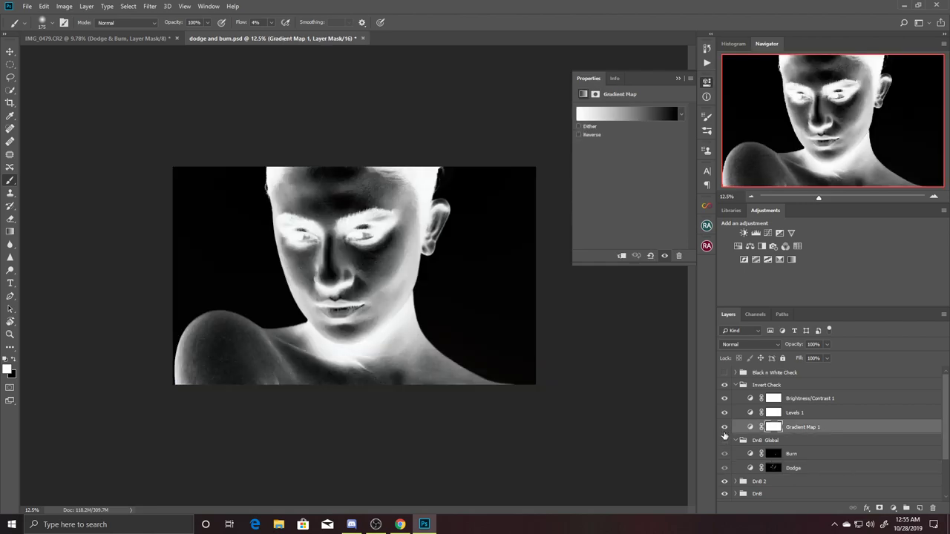
pyautogui.click(724, 428)
pyautogui.click(724, 441)
pyautogui.click(724, 428)
pyautogui.click(724, 428)
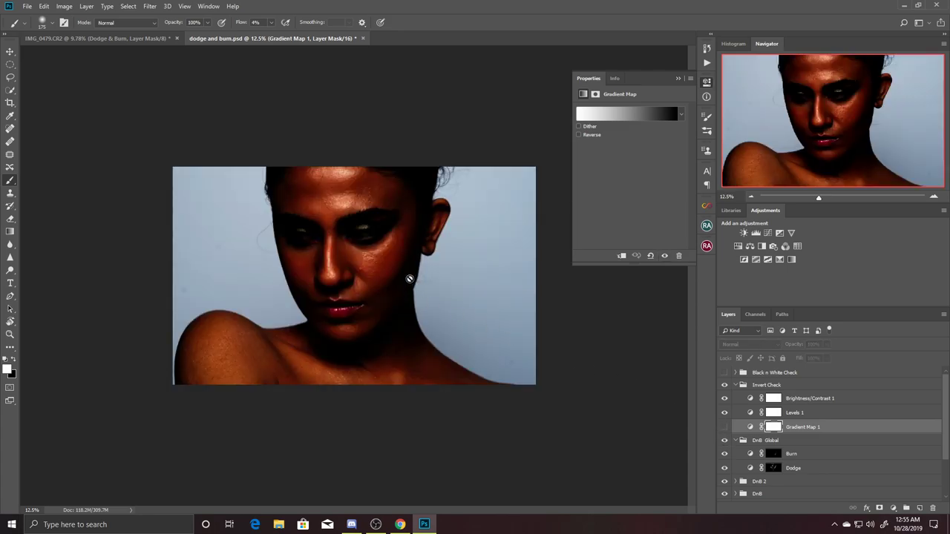
pyautogui.click(735, 385)
pyautogui.click(724, 385)
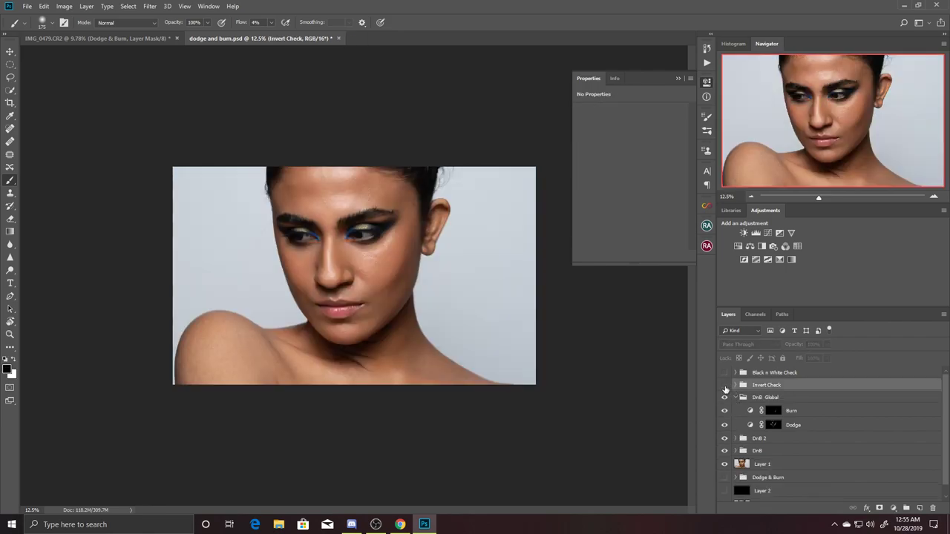
# Briefly flick the inverted check, then preview the Dodge and Burn masks alone on the canvas.
pyautogui.click(724, 385)
pyautogui.click(724, 385)
pyautogui.keyDown('alt'); pyautogui.click(775, 425); pyautogui.keyUp('alt')
pyautogui.keyDown('alt'); pyautogui.click(774, 425); pyautogui.keyUp('alt')
pyautogui.keyDown('alt'); pyautogui.click(774, 424); pyautogui.keyUp('alt')
pyautogui.keyDown('alt'); pyautogui.click(775, 424); pyautogui.keyUp('alt')
pyautogui.keyDown('alt'); pyautogui.click(775, 413); pyautogui.keyUp('alt')
pyautogui.keyDown('alt'); pyautogui.click(776, 415); pyautogui.keyUp('alt')
pyautogui.keyDown('alt'); pyautogui.click(776, 416); pyautogui.keyUp('alt')
pyautogui.keyDown('alt'); pyautogui.click(776, 416); pyautogui.keyUp('alt')
pyautogui.keyDown('alt'); pyautogui.click(776, 416); pyautogui.keyUp('alt')
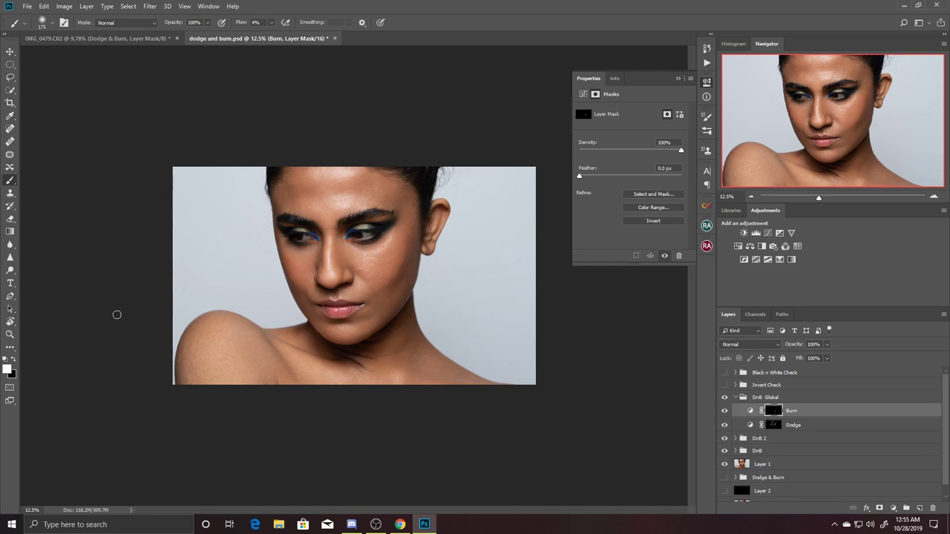
# Zoom into the eyes with the Zoom tool and pan across the forehead, hair and ear.
pyautogui.click(10, 335)
pyautogui.moveTo(363, 294); pyautogui.dragTo(432, 279)
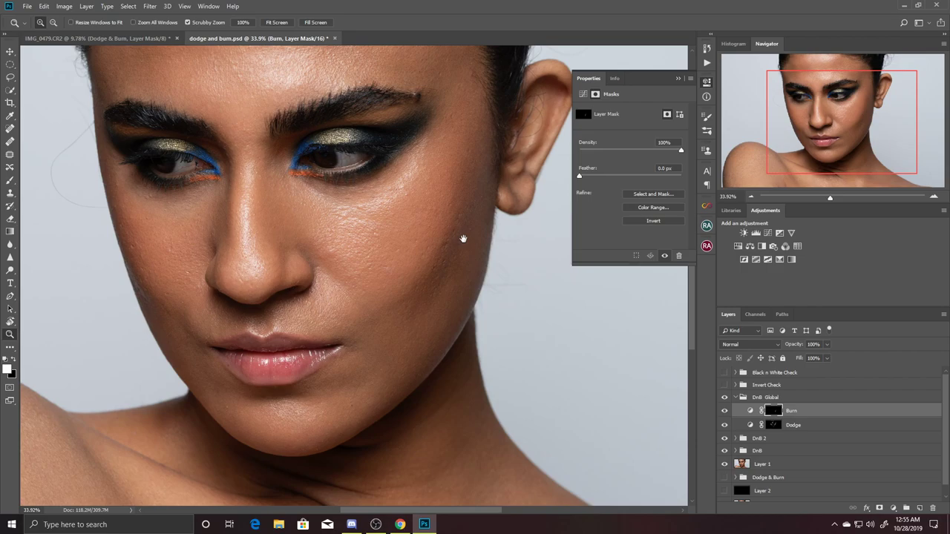
pyautogui.moveTo(462, 238); pyautogui.dragTo(468, 364)
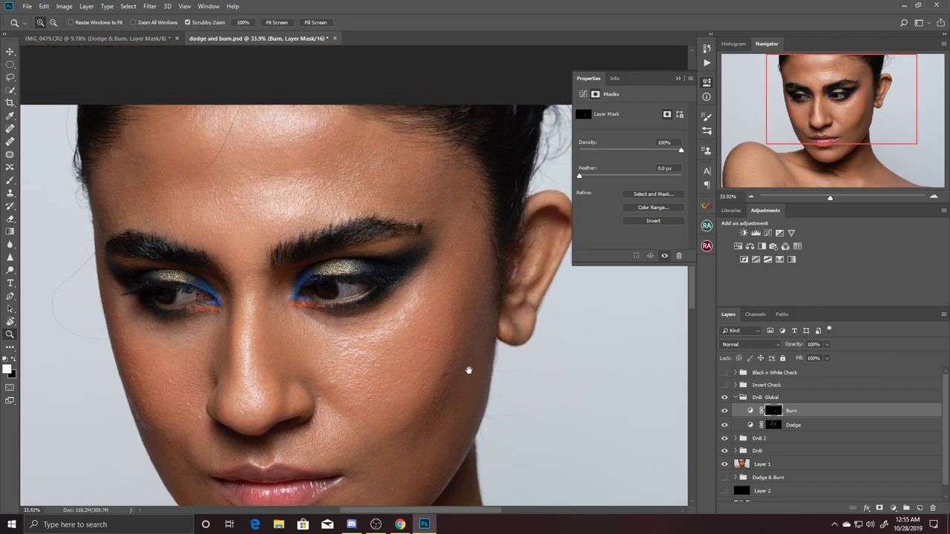
pyautogui.moveTo(423, 297); pyautogui.dragTo(443, 375)
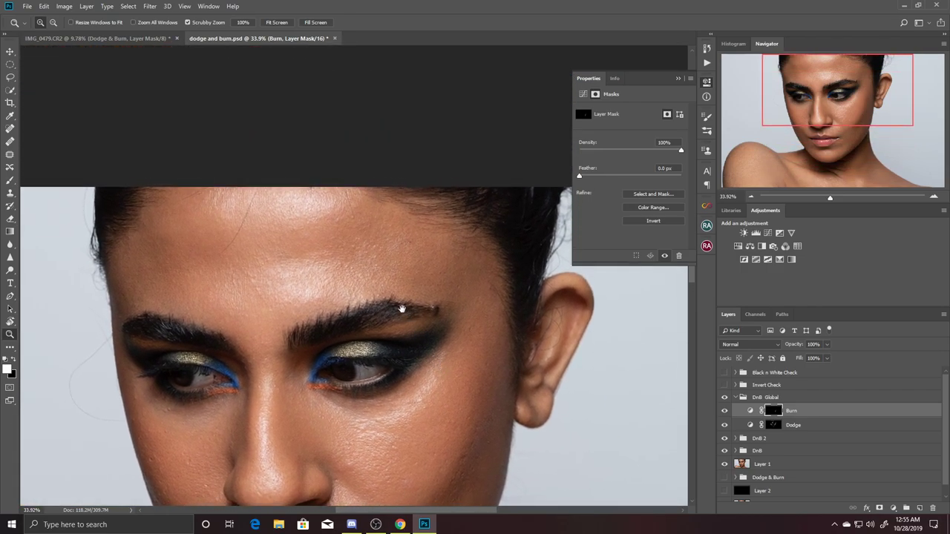
pyautogui.moveTo(402, 312); pyautogui.dragTo(486, 334)
pyautogui.moveTo(416, 336); pyautogui.dragTo(462, 328)
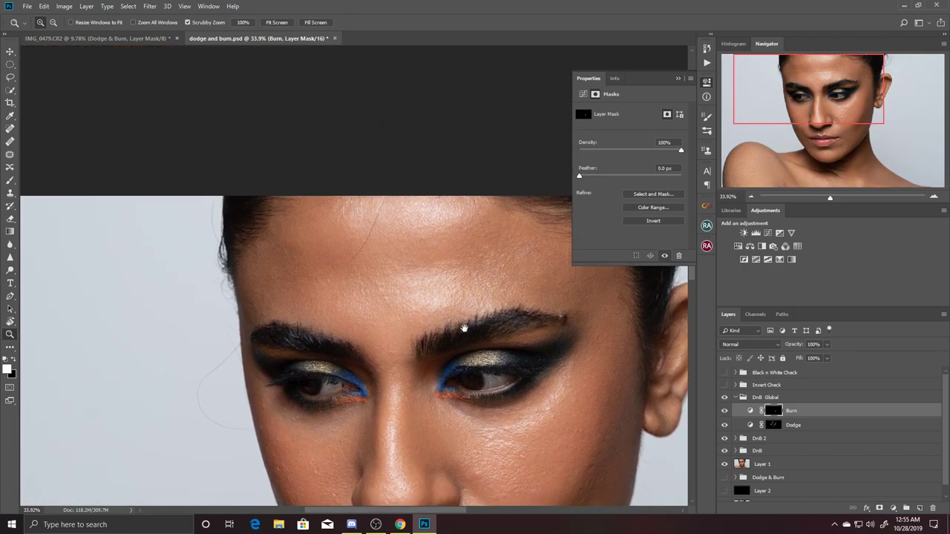
# Zoom in and out to inspect the face and whole image, then return to the live stream dashboard.
pyautogui.scroll(3, 448, 312)
pyautogui.scroll(-5, 472, 319)
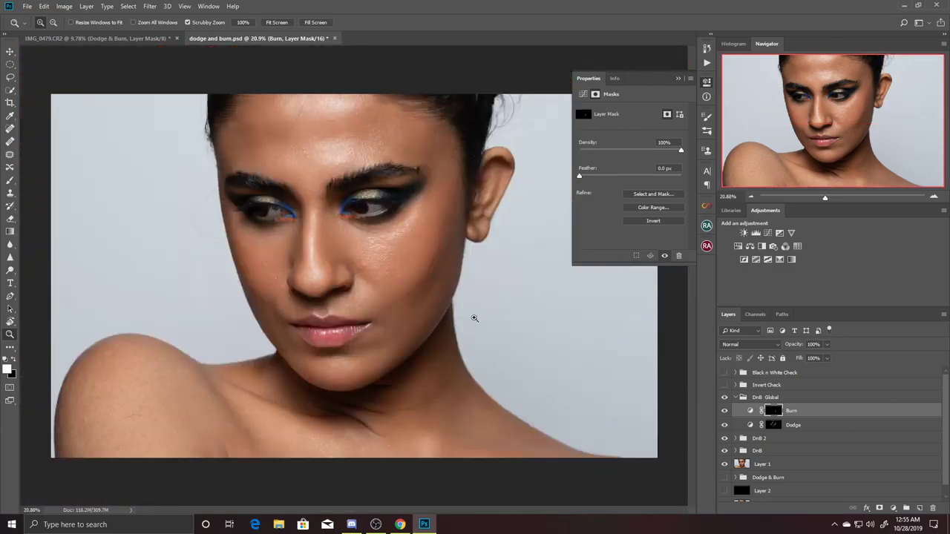
pyautogui.scroll(-2, 472, 319)
pyautogui.scroll(1, 406, 290)
pyautogui.scroll(3, 406, 289)
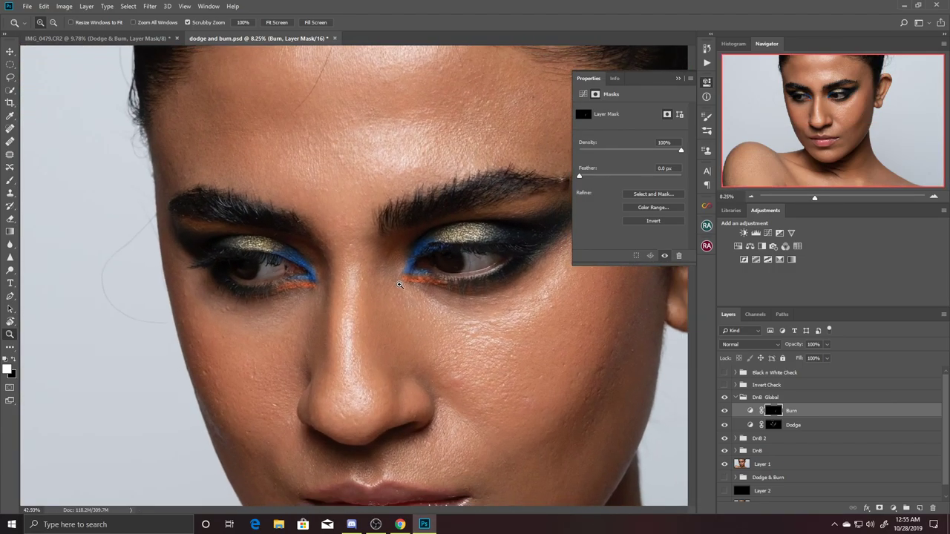
pyautogui.scroll(1, 332, 306)
pyautogui.scroll(-3, 337, 303)
pyautogui.scroll(-2, 342, 299)
pyautogui.scroll(-1, 347, 295)
pyautogui.scroll(3, 349, 297)
pyautogui.scroll(-2, 364, 301)
pyautogui.scroll(-1, 375, 304)
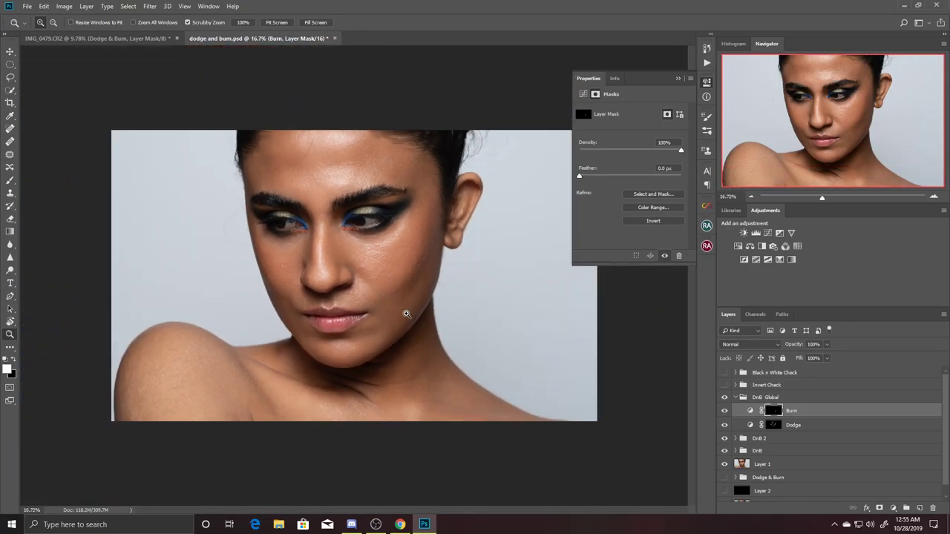
pyautogui.scroll(-2, 380, 307)
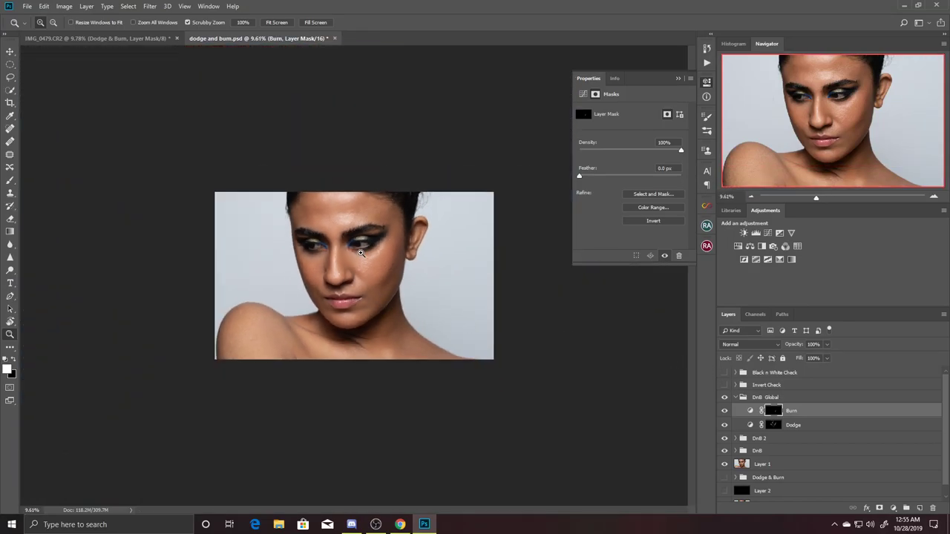
pyautogui.scroll(3, 371, 259)
pyautogui.scroll(1, 393, 267)
pyautogui.scroll(-3, 415, 276)
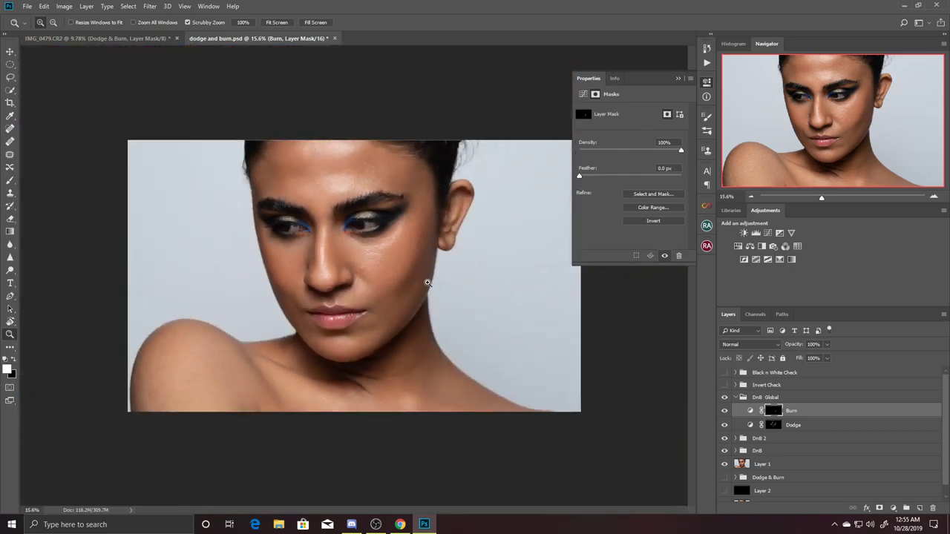
pyautogui.scroll(-1, 427, 282)
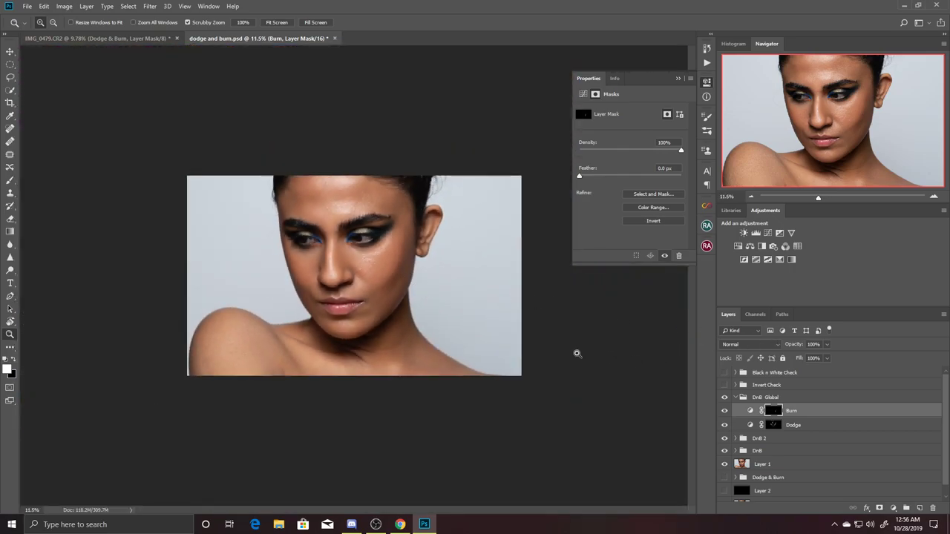
pyautogui.click(400, 523)
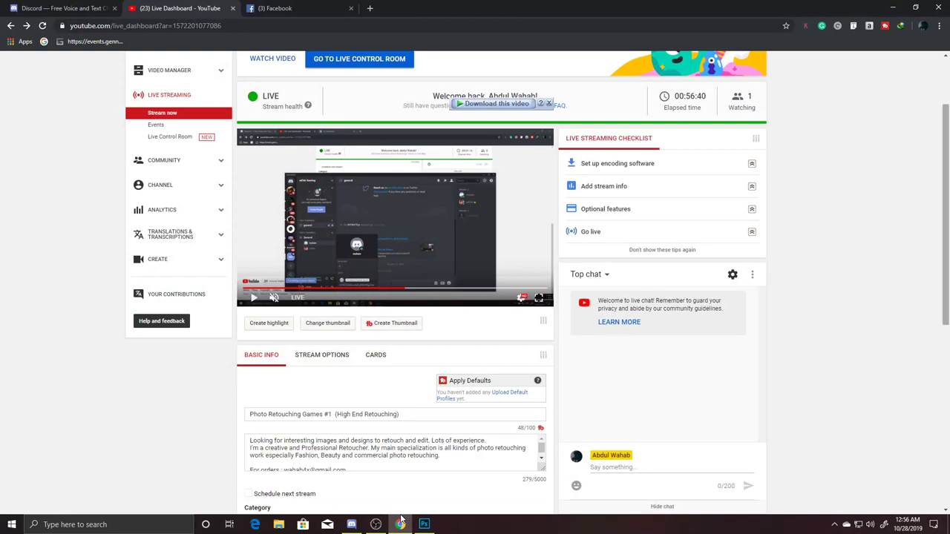
# Scroll down the YouTube Live Dashboard, then switch back to the Photoshop portrait via the taskbar.
pyautogui.scroll(-1, 538, 296)
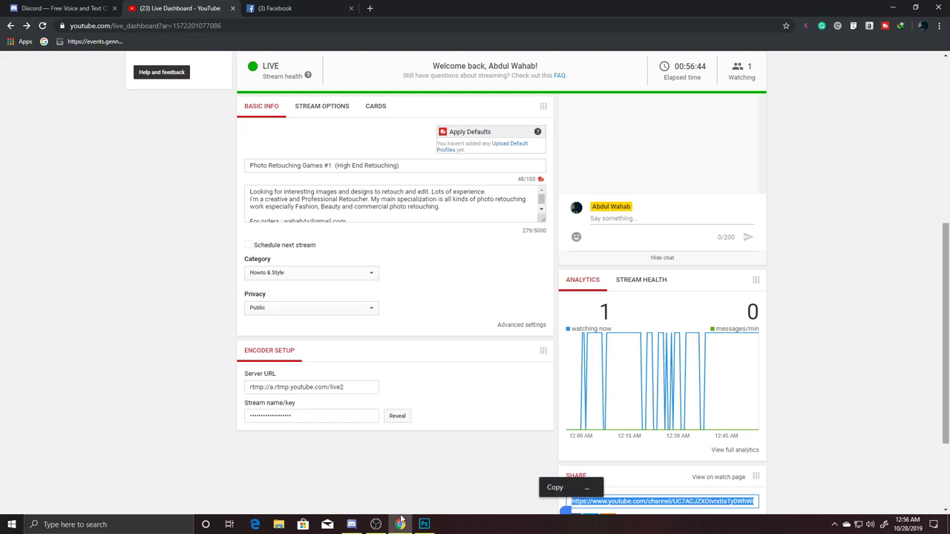
pyautogui.scroll(-3, 401, 512)
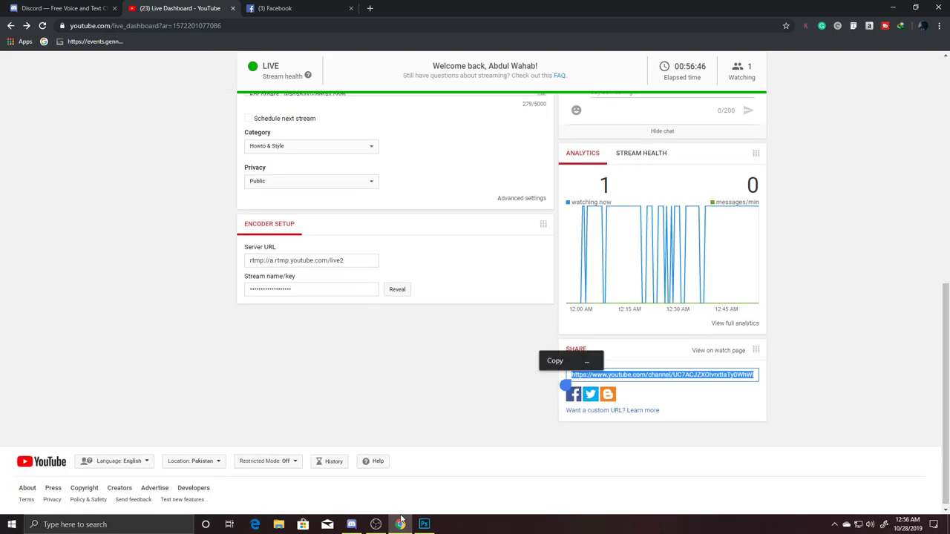
pyautogui.click(426, 525)
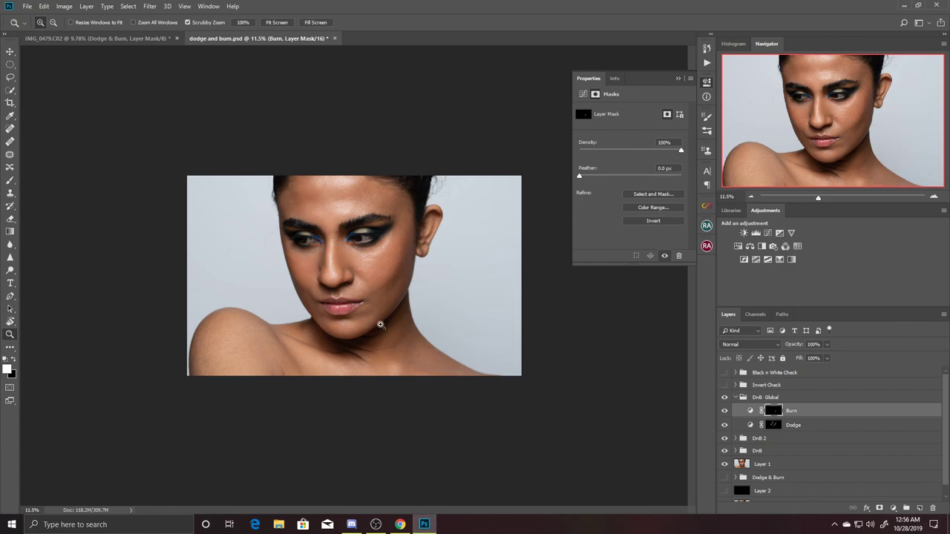
# Scrubby-zoom in and out on the eyes, forehead, nose and lips to inspect the retouching.
pyautogui.moveTo(353, 245)
pyautogui.mouseDown()
pyautogui.moveTo(438, 297)
pyautogui.moveTo(331, 215)
pyautogui.moveTo(419, 255)
pyautogui.moveTo(365, 135)
pyautogui.moveTo(352, 159)
pyautogui.moveTo(379, 167)
pyautogui.mouseUp()
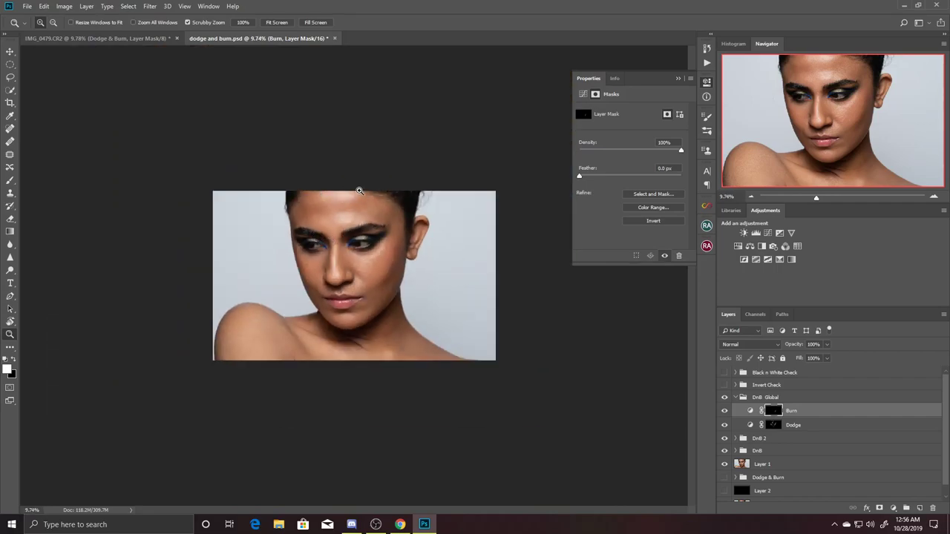
pyautogui.moveTo(313, 194); pyautogui.dragTo(378, 191)
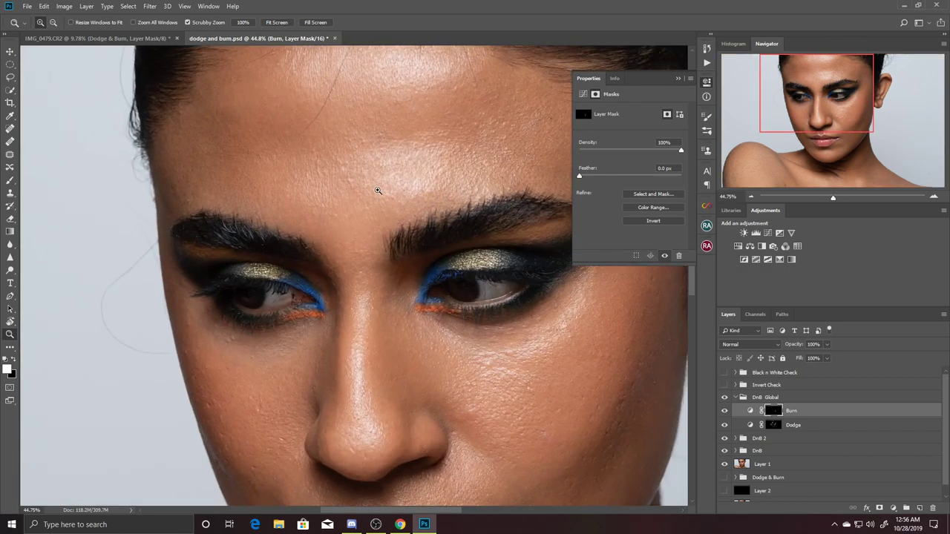
pyautogui.moveTo(381, 131)
pyautogui.mouseDown()
pyautogui.moveTo(396, 130)
pyautogui.moveTo(355, 111)
pyautogui.mouseUp()
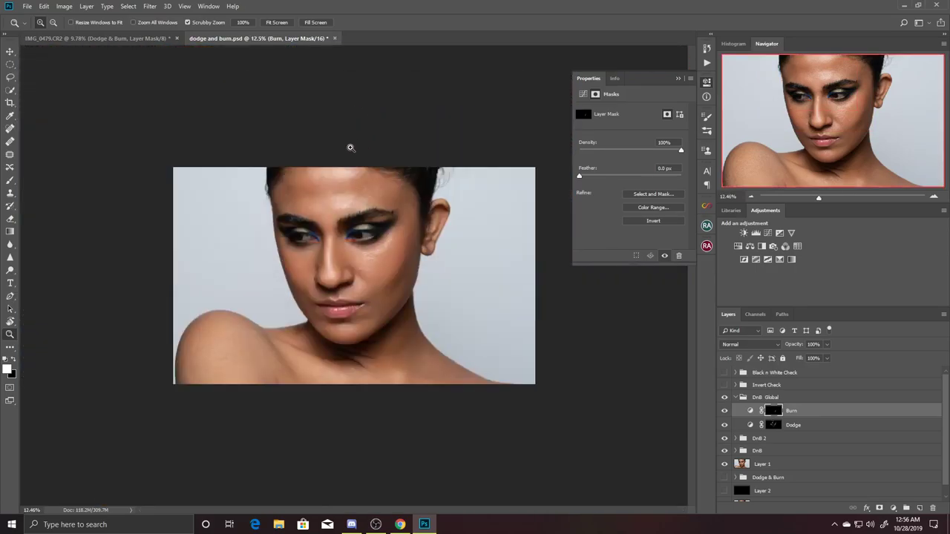
pyautogui.moveTo(350, 147); pyautogui.dragTo(402, 185)
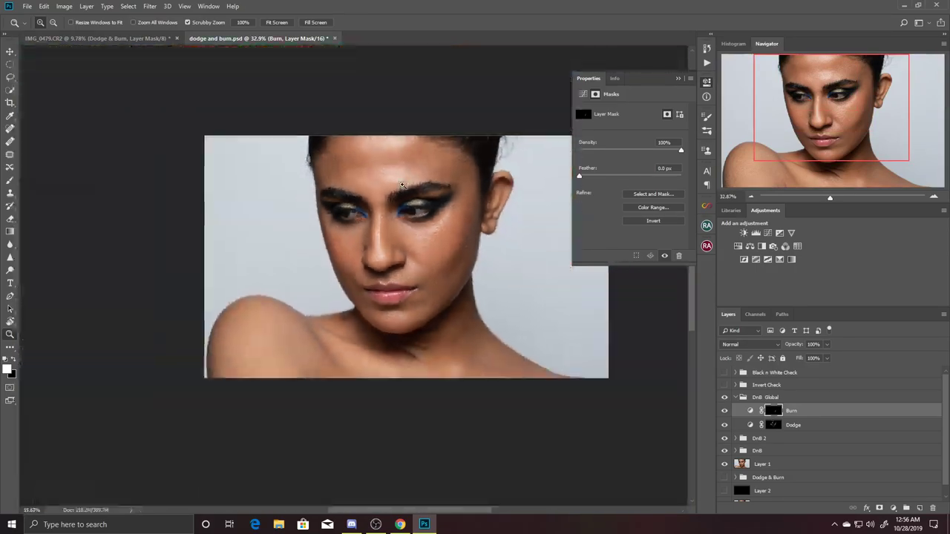
pyautogui.moveTo(351, 268)
pyautogui.mouseDown()
pyautogui.moveTo(415, 291)
pyautogui.moveTo(382, 277)
pyautogui.moveTo(375, 261)
pyautogui.mouseUp()
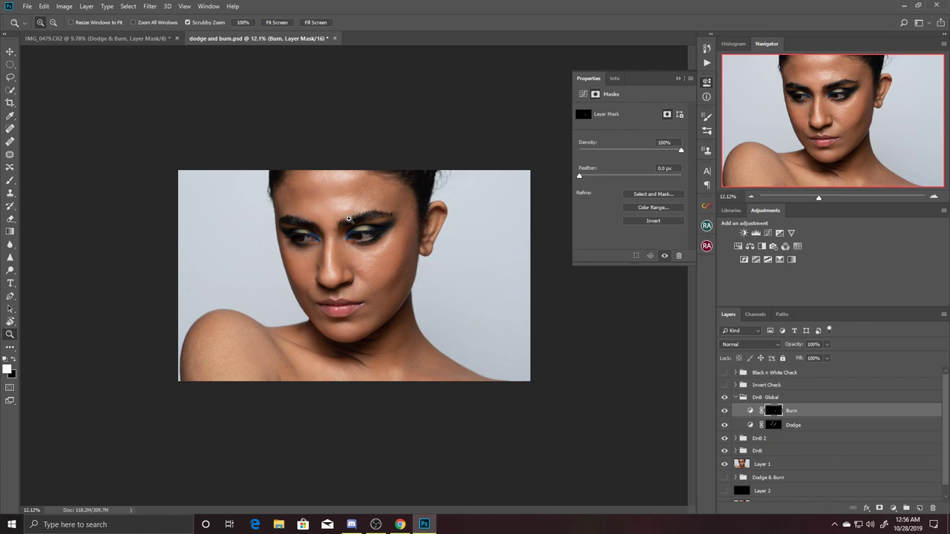
# Drag the Black n White Check and Invert Check layers to the trash.
pyautogui.moveTo(945, 406)
pyautogui.mouseDown()
pyautogui.moveTo(936, 462)
pyautogui.moveTo(948, 403)
pyautogui.mouseUp()
pyautogui.moveTo(849, 376)
pyautogui.mouseDown()
pyautogui.moveTo(873, 450)
pyautogui.moveTo(933, 507)
pyautogui.mouseUp()
pyautogui.moveTo(850, 375); pyautogui.dragTo(932, 507)
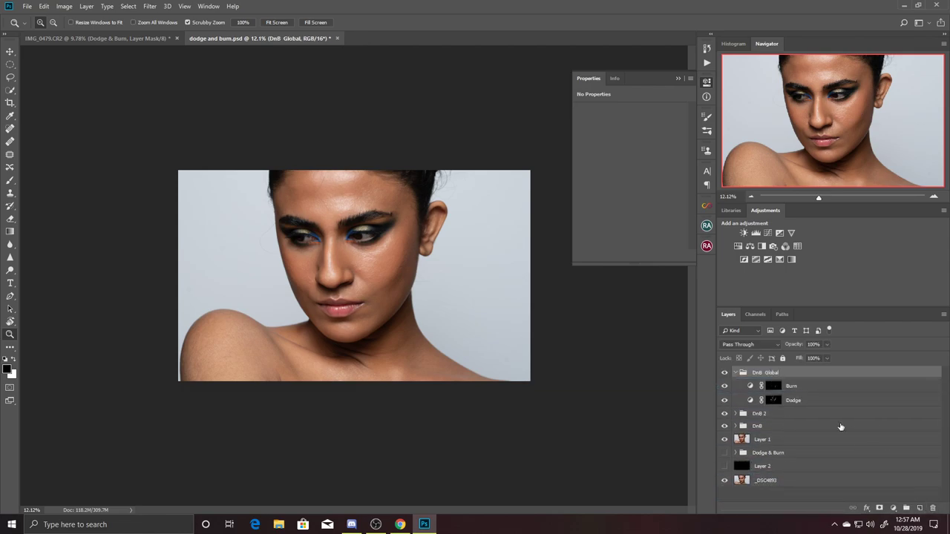
# Delete the DnB Global, DnB 2 and DnB groups, then expand the Dodge & Burn group.
pyautogui.moveTo(821, 379); pyautogui.dragTo(933, 507)
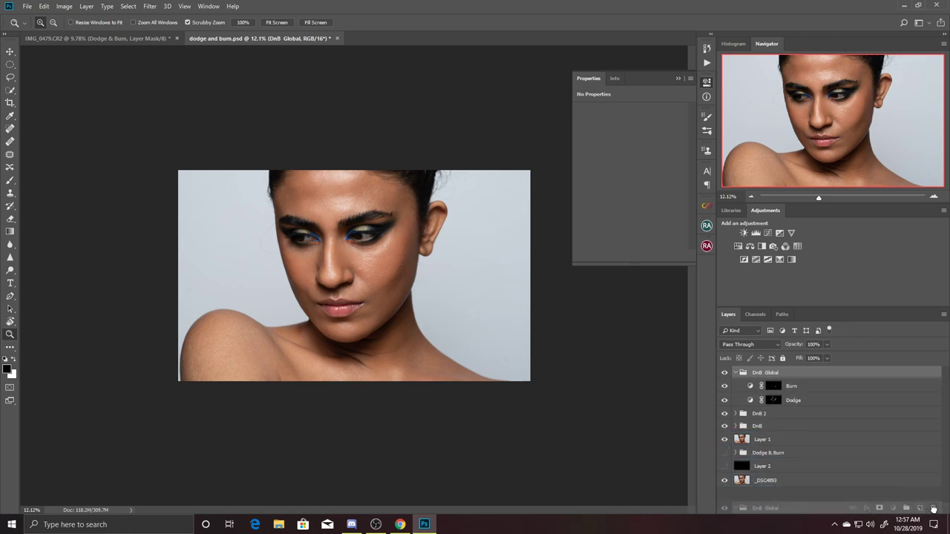
pyautogui.moveTo(814, 376)
pyautogui.mouseDown()
pyautogui.moveTo(894, 480)
pyautogui.moveTo(932, 508)
pyautogui.mouseUp()
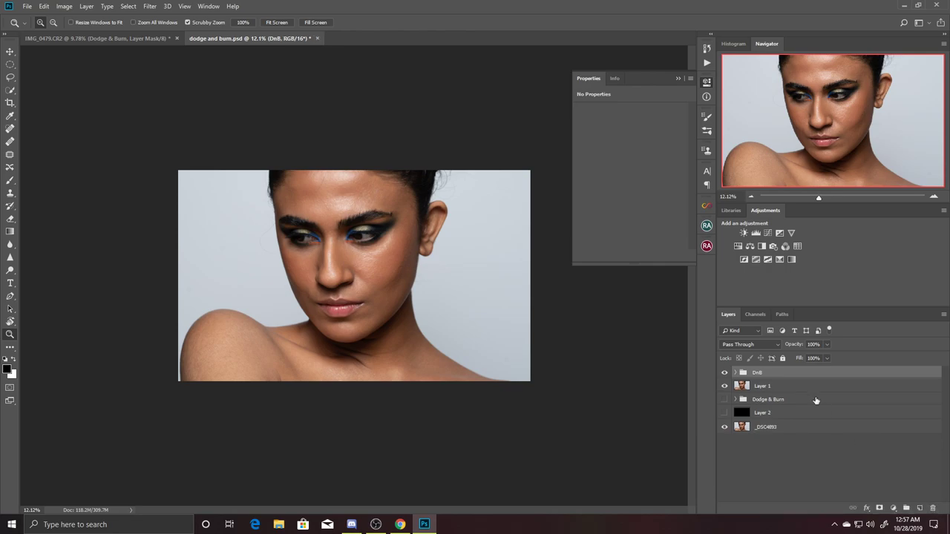
pyautogui.moveTo(824, 375); pyautogui.dragTo(933, 508)
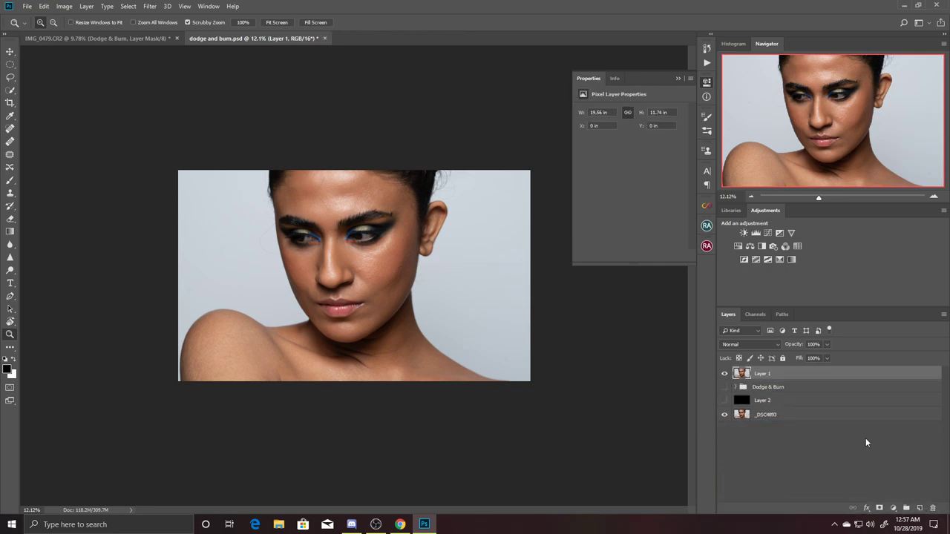
pyautogui.click(735, 387)
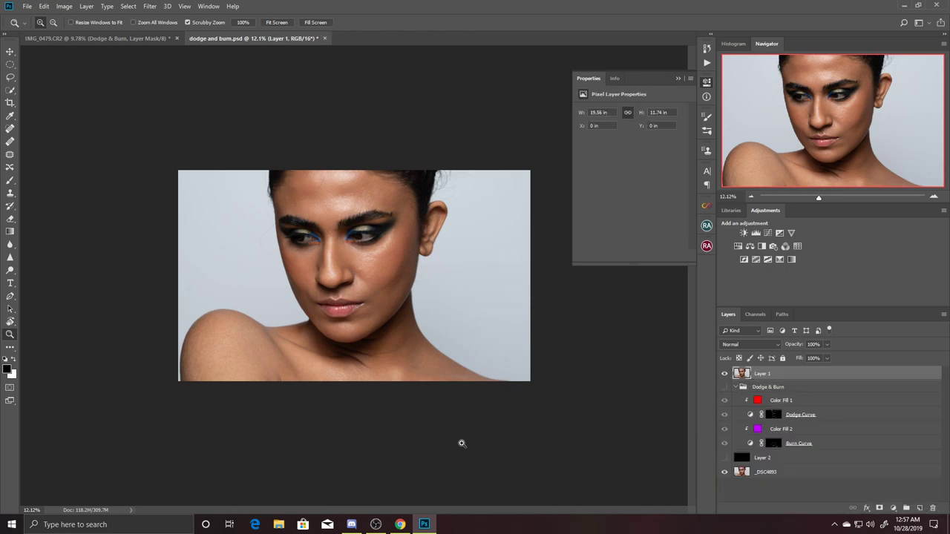
# Zoom in on the face and eyes, toggling Layer 1 to compare the skin and neck.
pyautogui.click(376, 525)
pyautogui.click(375, 525)
pyautogui.moveTo(361, 268); pyautogui.dragTo(417, 267)
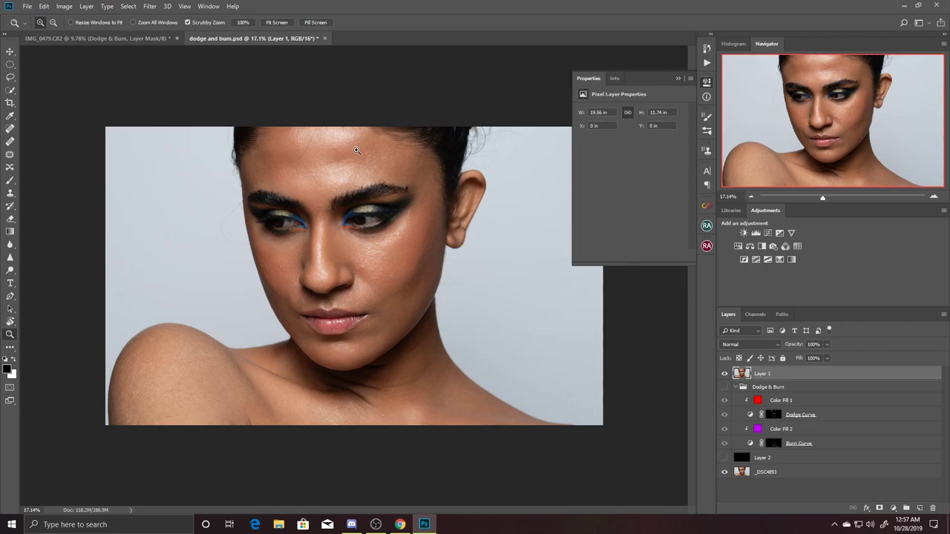
pyautogui.moveTo(359, 149); pyautogui.dragTo(381, 163)
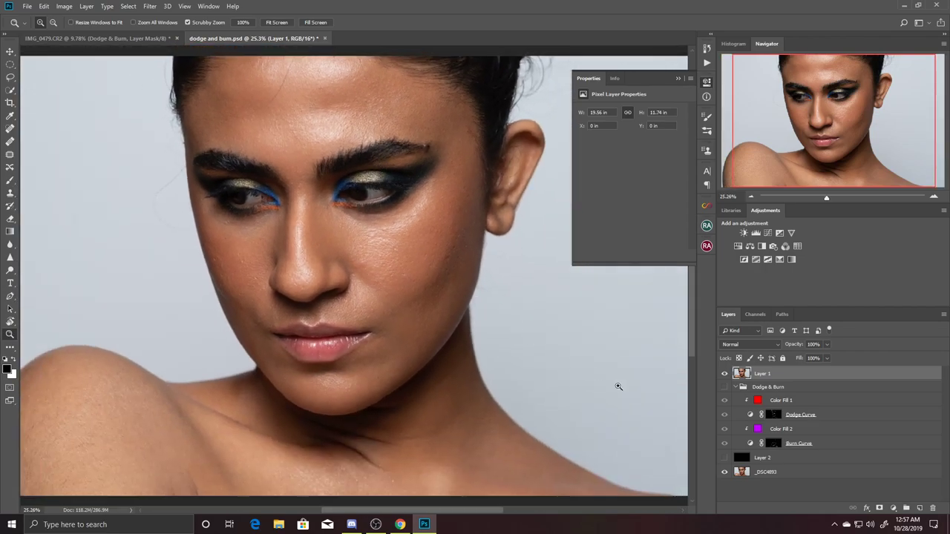
pyautogui.click(727, 374)
pyautogui.click(726, 374)
pyautogui.click(726, 374)
pyautogui.click(724, 373)
pyautogui.click(725, 374)
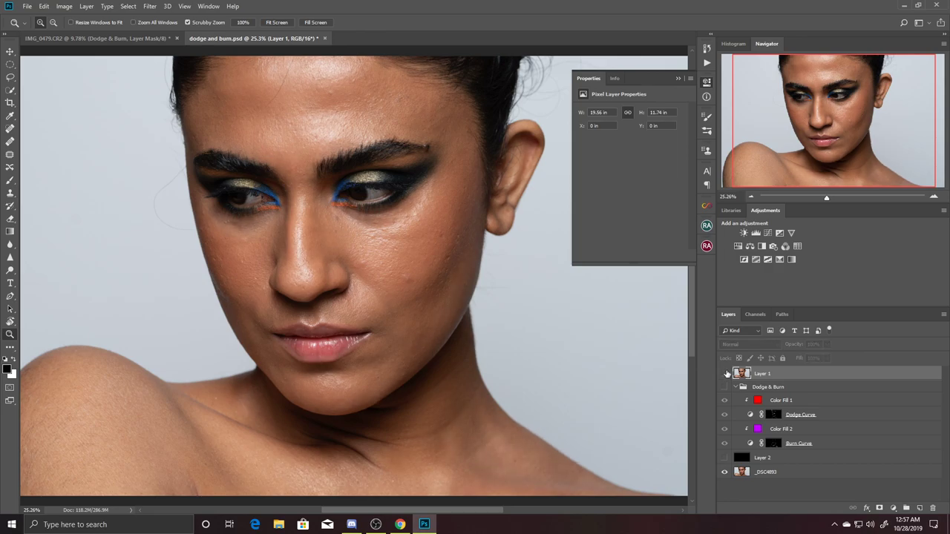
pyautogui.click(725, 374)
# Zoom out to the whole photo and repeatedly hide and show Layer 1 to compare the neck.
pyautogui.moveTo(533, 368)
pyautogui.mouseDown()
pyautogui.moveTo(400, 364)
pyautogui.moveTo(424, 335)
pyautogui.moveTo(450, 356)
pyautogui.mouseUp()
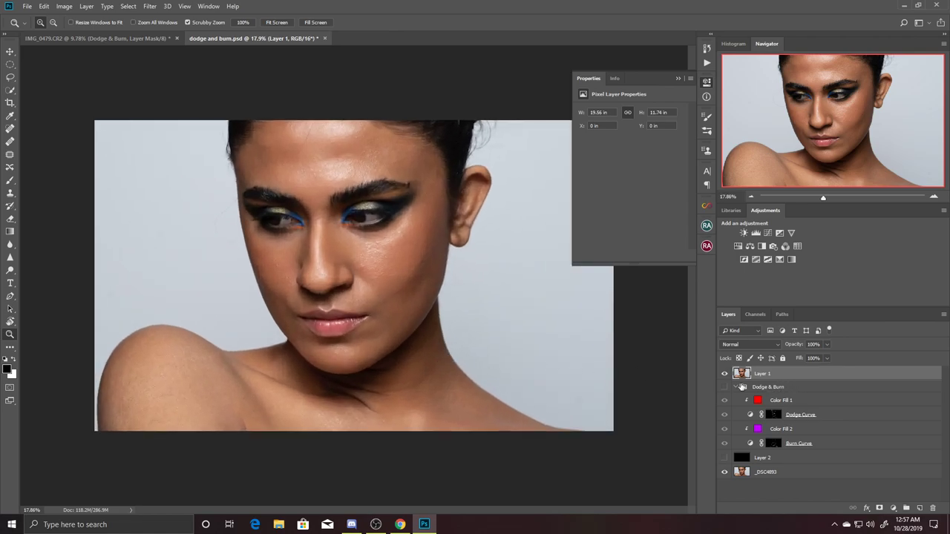
pyautogui.click(724, 374)
pyautogui.click(725, 374)
pyautogui.click(726, 374)
pyautogui.click(725, 374)
pyautogui.click(722, 374)
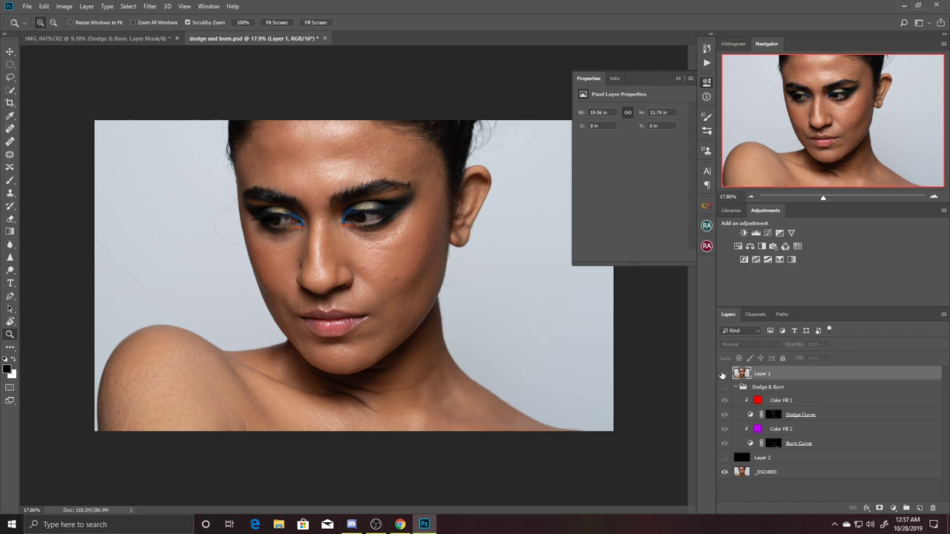
pyautogui.click(724, 374)
pyautogui.click(724, 375)
pyautogui.click(725, 374)
pyautogui.click(725, 374)
pyautogui.click(725, 374)
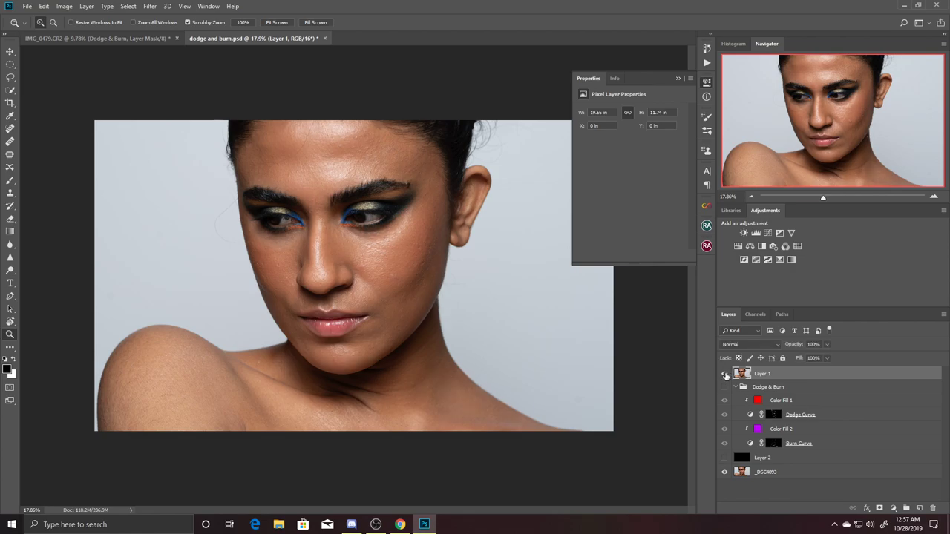
pyautogui.click(724, 374)
pyautogui.click(724, 374)
pyautogui.click(724, 373)
pyautogui.click(719, 377)
pyautogui.click(718, 377)
pyautogui.click(719, 377)
# Zoom in on the jaw, back out, and flip Layer 1 on and off across the whole portrait.
pyautogui.click(430, 281)
pyautogui.moveTo(449, 294)
pyautogui.mouseDown()
pyautogui.moveTo(386, 238)
pyautogui.moveTo(423, 260)
pyautogui.mouseUp()
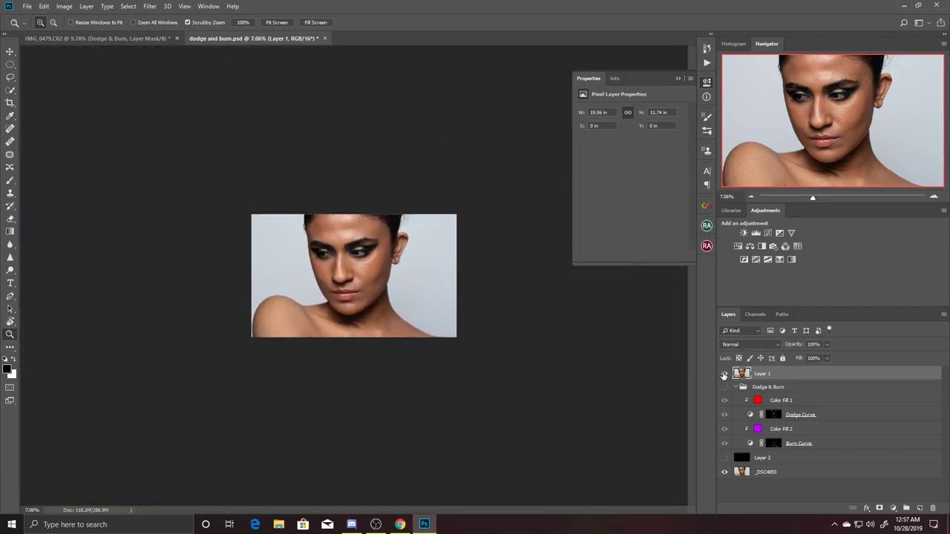
pyautogui.click(725, 374)
pyautogui.click(724, 374)
pyautogui.click(725, 374)
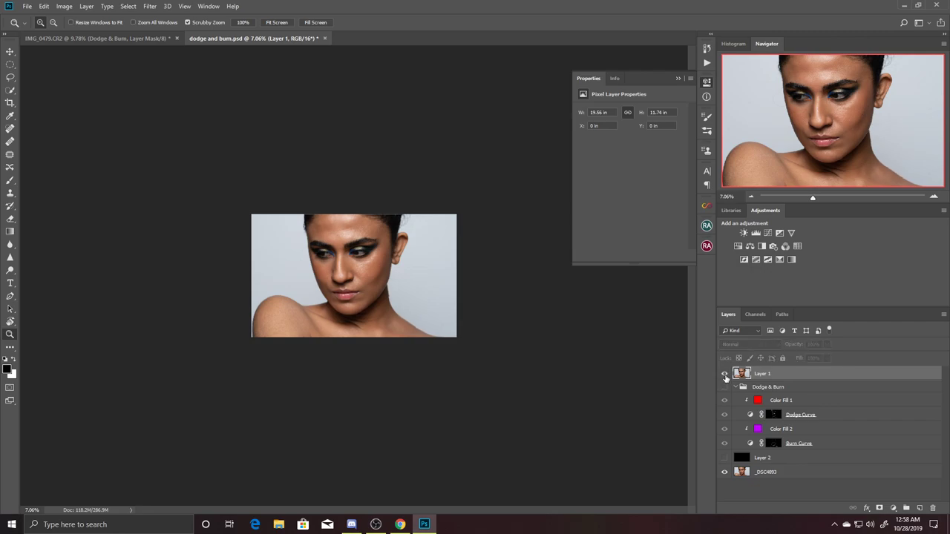
pyautogui.click(725, 375)
pyautogui.click(725, 374)
pyautogui.click(725, 375)
pyautogui.click(725, 375)
pyautogui.click(725, 376)
pyautogui.click(725, 376)
pyautogui.click(724, 377)
pyautogui.click(724, 378)
pyautogui.click(724, 377)
pyautogui.click(724, 377)
pyautogui.click(723, 377)
pyautogui.click(724, 379)
pyautogui.click(721, 377)
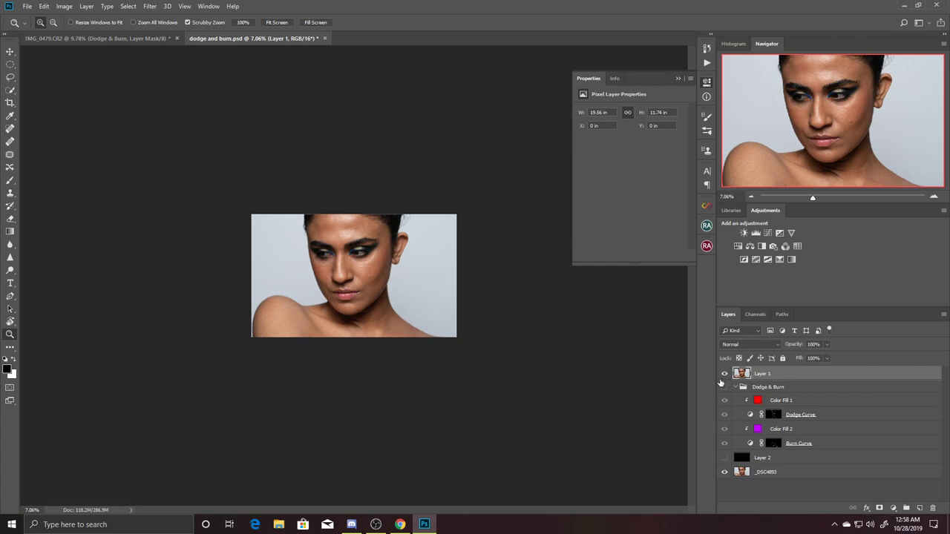
pyautogui.click(724, 374)
pyautogui.click(723, 375)
pyautogui.click(724, 377)
pyautogui.click(724, 377)
pyautogui.click(724, 376)
pyautogui.click(724, 377)
pyautogui.click(724, 377)
pyautogui.click(724, 377)
pyautogui.click(724, 377)
pyautogui.click(725, 377)
# Zoom in close on the cheek and neck, toggling Layer 1 to reveal the original blemishes.
pyautogui.moveTo(406, 301)
pyautogui.mouseDown()
pyautogui.moveTo(453, 328)
pyautogui.moveTo(441, 318)
pyautogui.moveTo(480, 318)
pyautogui.moveTo(438, 269)
pyautogui.moveTo(475, 322)
pyautogui.moveTo(452, 309)
pyautogui.mouseUp()
pyautogui.moveTo(318, 289)
pyautogui.mouseDown()
pyautogui.moveTo(386, 297)
pyautogui.moveTo(423, 356)
pyautogui.moveTo(373, 301)
pyautogui.moveTo(453, 311)
pyautogui.mouseUp()
pyautogui.moveTo(487, 338)
pyautogui.mouseDown()
pyautogui.moveTo(438, 285)
pyautogui.moveTo(451, 322)
pyautogui.moveTo(495, 347)
pyautogui.moveTo(445, 319)
pyautogui.moveTo(443, 328)
pyautogui.mouseUp()
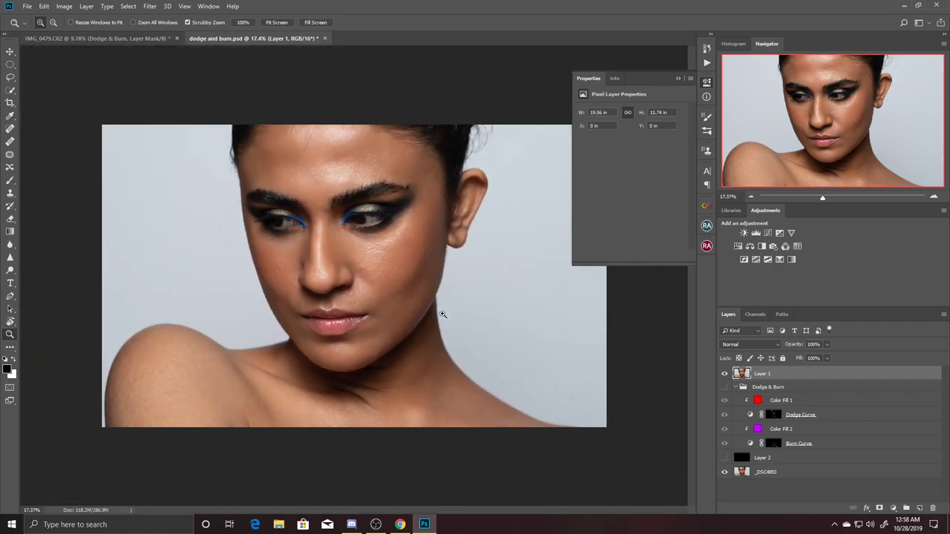
pyautogui.moveTo(442, 288)
pyautogui.mouseDown()
pyautogui.moveTo(483, 329)
pyautogui.moveTo(515, 342)
pyautogui.mouseUp()
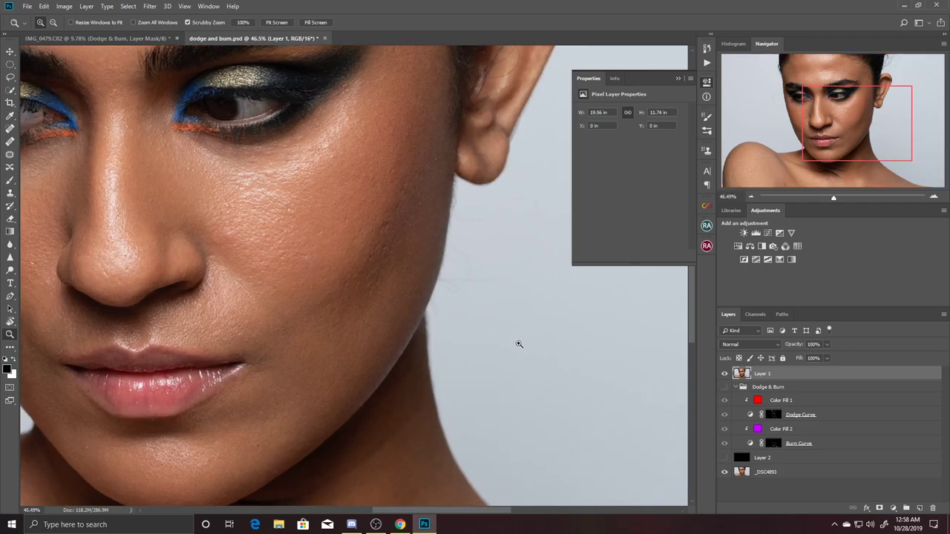
pyautogui.click(725, 374)
pyautogui.click(725, 374)
pyautogui.click(725, 374)
pyautogui.click(725, 374)
# Zoom out to the full portrait, then back in on the face, forehead, brows and cheek.
pyautogui.moveTo(444, 307); pyautogui.dragTo(434, 323)
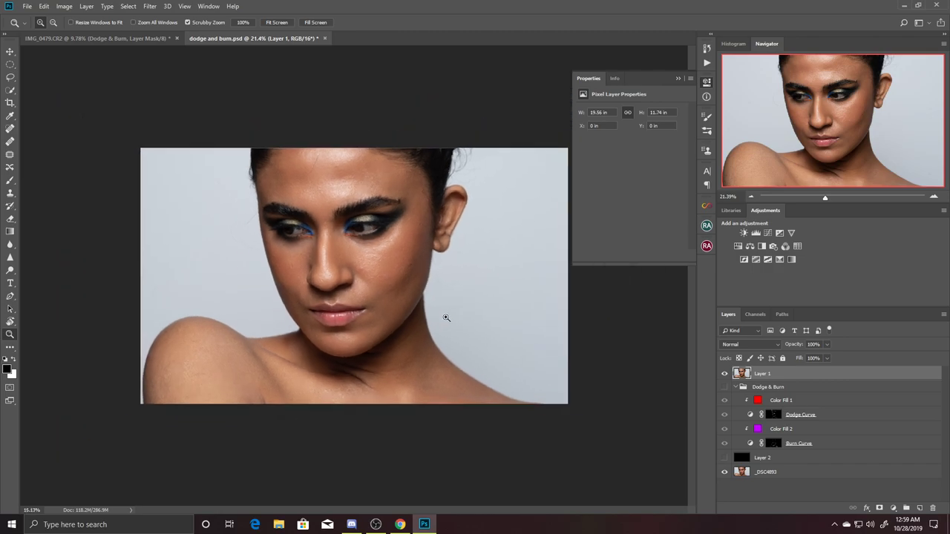
pyautogui.moveTo(456, 320)
pyautogui.mouseDown()
pyautogui.moveTo(434, 288)
pyautogui.moveTo(427, 308)
pyautogui.mouseUp()
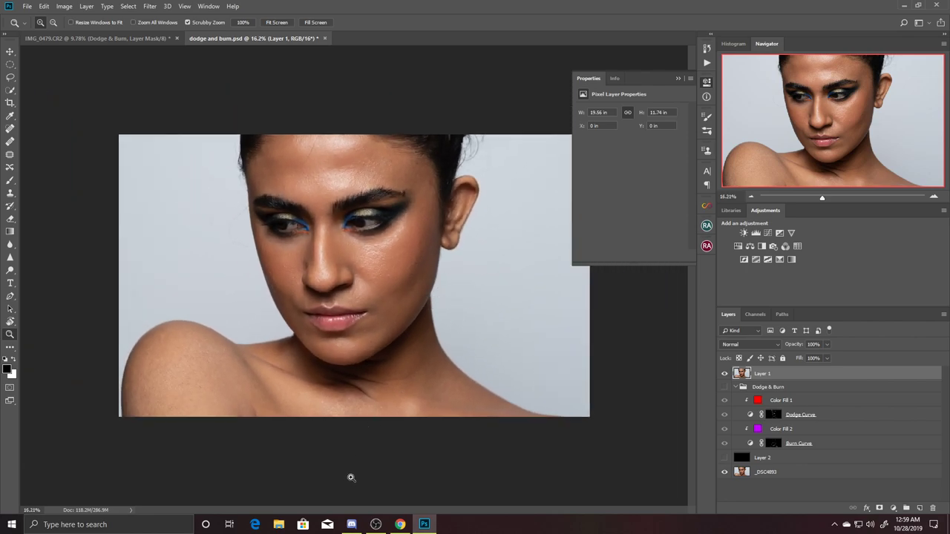
pyautogui.moveTo(433, 290); pyautogui.dragTo(479, 342)
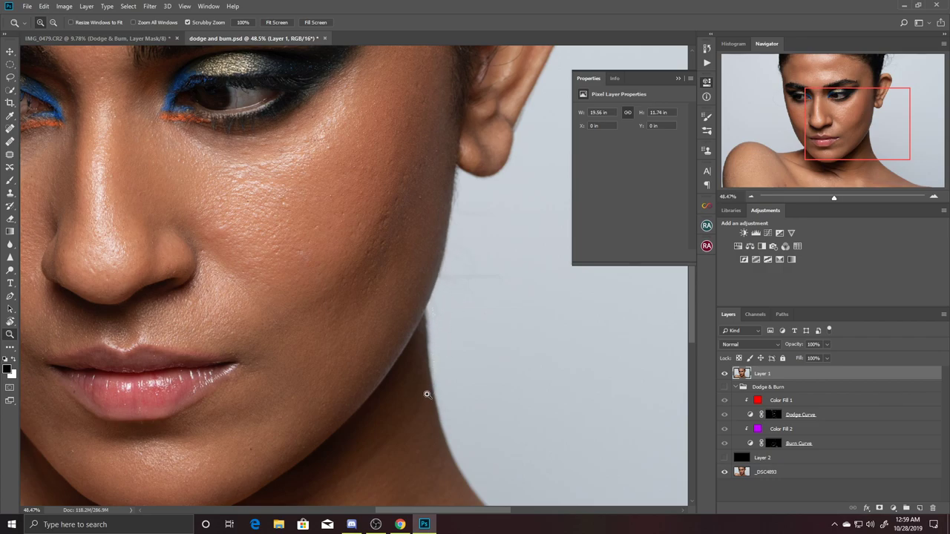
pyautogui.moveTo(435, 384); pyautogui.dragTo(431, 317)
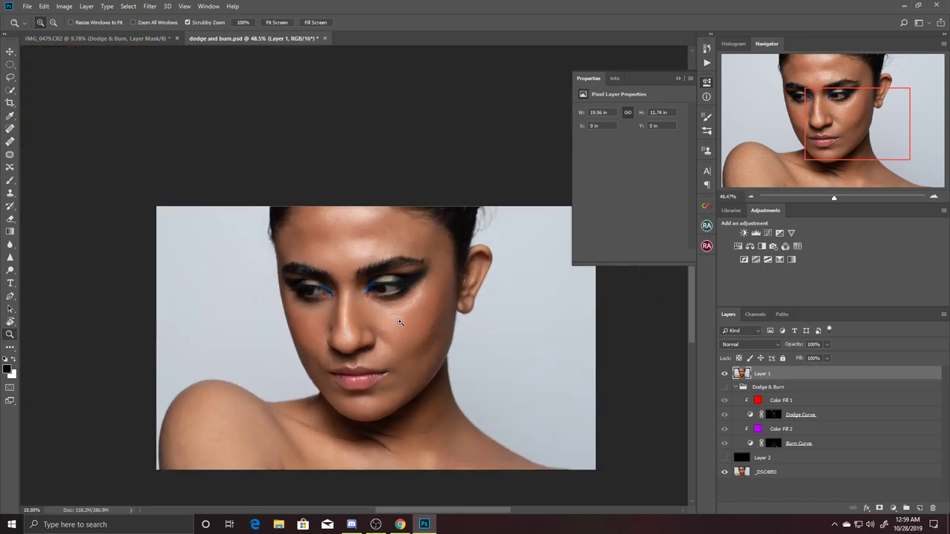
pyautogui.moveTo(436, 158)
pyautogui.mouseDown()
pyautogui.moveTo(546, 264)
pyautogui.moveTo(463, 194)
pyautogui.moveTo(458, 170)
pyautogui.moveTo(507, 247)
pyautogui.moveTo(437, 209)
pyautogui.mouseUp()
pyautogui.moveTo(334, 191)
pyautogui.mouseDown()
pyautogui.moveTo(420, 252)
pyautogui.moveTo(362, 236)
pyautogui.moveTo(371, 207)
pyautogui.moveTo(415, 232)
pyautogui.moveTo(369, 236)
pyautogui.mouseUp()
pyautogui.moveTo(455, 243)
pyautogui.mouseDown()
pyautogui.moveTo(374, 244)
pyautogui.moveTo(445, 269)
pyautogui.moveTo(395, 242)
pyautogui.moveTo(359, 246)
pyautogui.mouseUp()
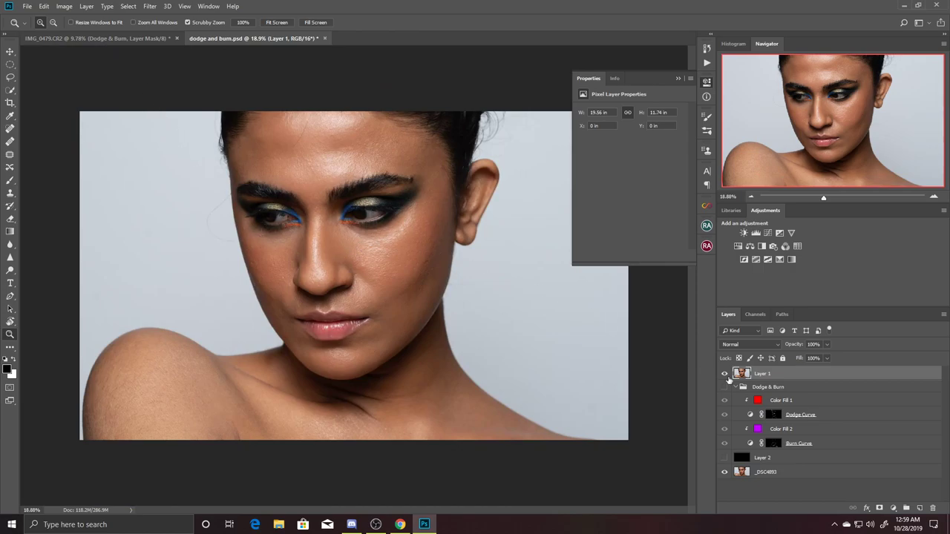
# Add a new empty Layer 3 on top and close the floating layer properties panel.
pyautogui.click(919, 509)
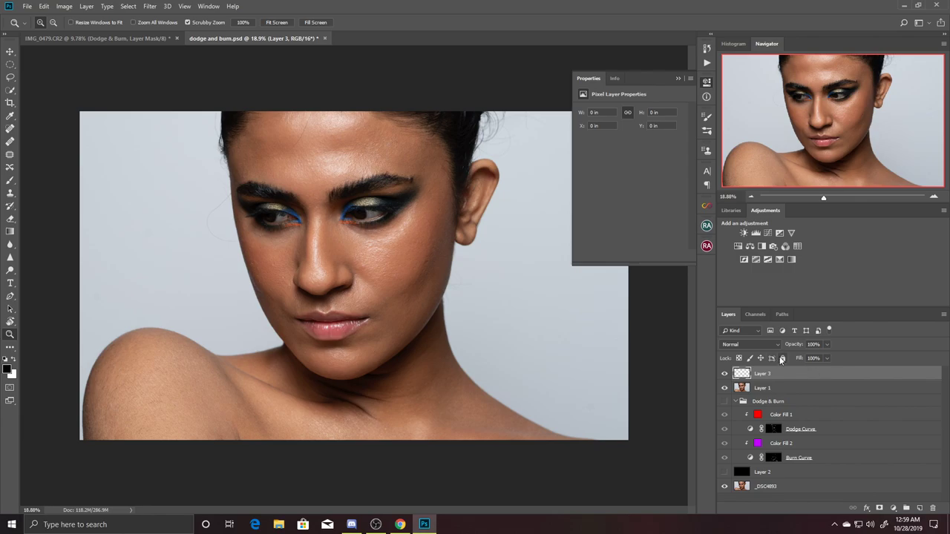
pyautogui.moveTo(421, 236); pyautogui.dragTo(439, 231)
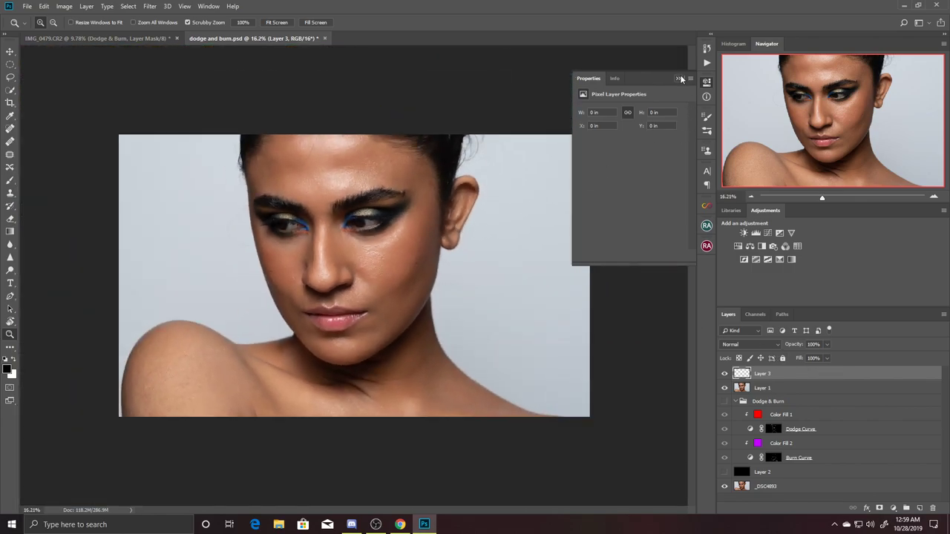
pyautogui.click(678, 79)
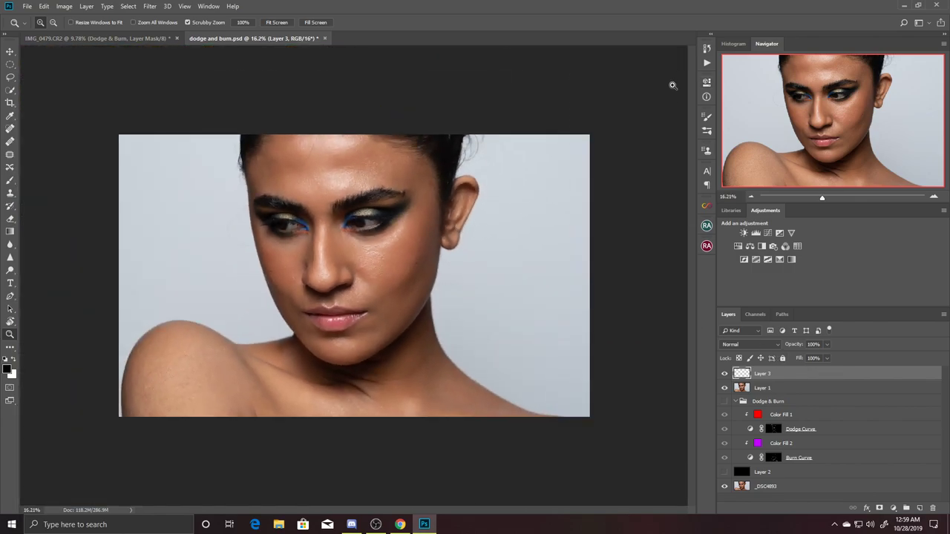
pyautogui.moveTo(343, 258)
pyautogui.mouseDown()
pyautogui.moveTo(341, 248)
pyautogui.moveTo(337, 345)
pyautogui.moveTo(381, 292)
pyautogui.moveTo(430, 275)
pyautogui.moveTo(449, 306)
pyautogui.moveTo(392, 312)
pyautogui.mouseUp()
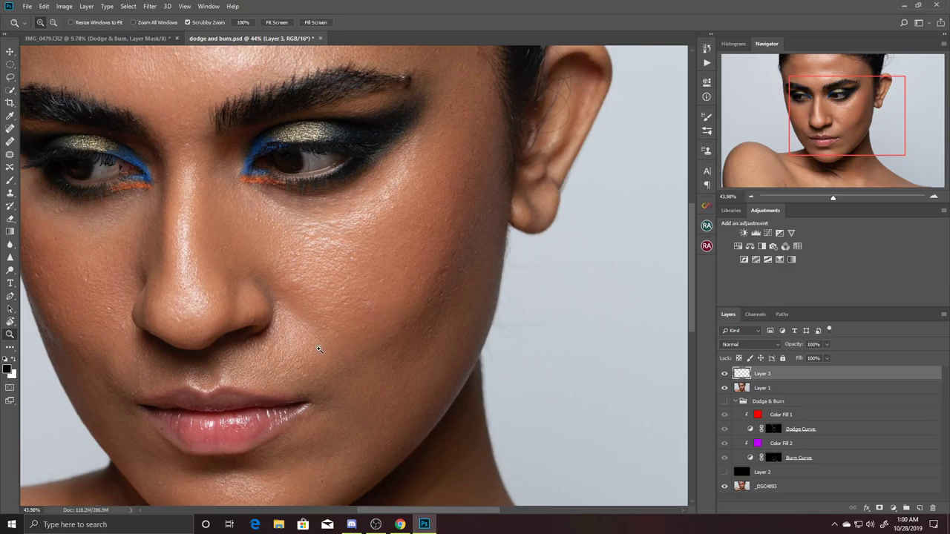
# Scrubby-zoom in and out over the cheek, forehead texture, brow and eye to inspect the skin.
pyautogui.moveTo(319, 349)
pyautogui.mouseDown()
pyautogui.moveTo(345, 354)
pyautogui.moveTo(326, 314)
pyautogui.moveTo(357, 335)
pyautogui.moveTo(304, 317)
pyautogui.mouseUp()
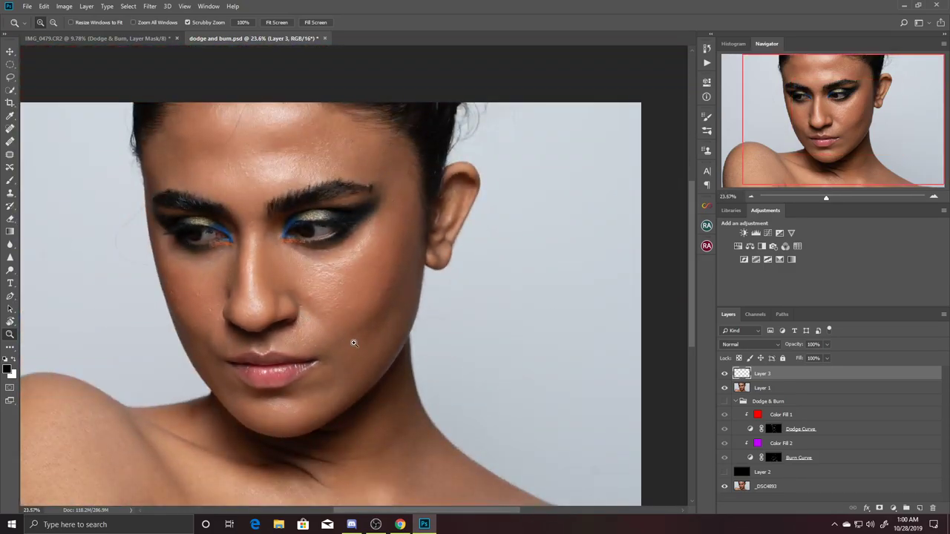
pyautogui.moveTo(354, 343); pyautogui.dragTo(306, 351)
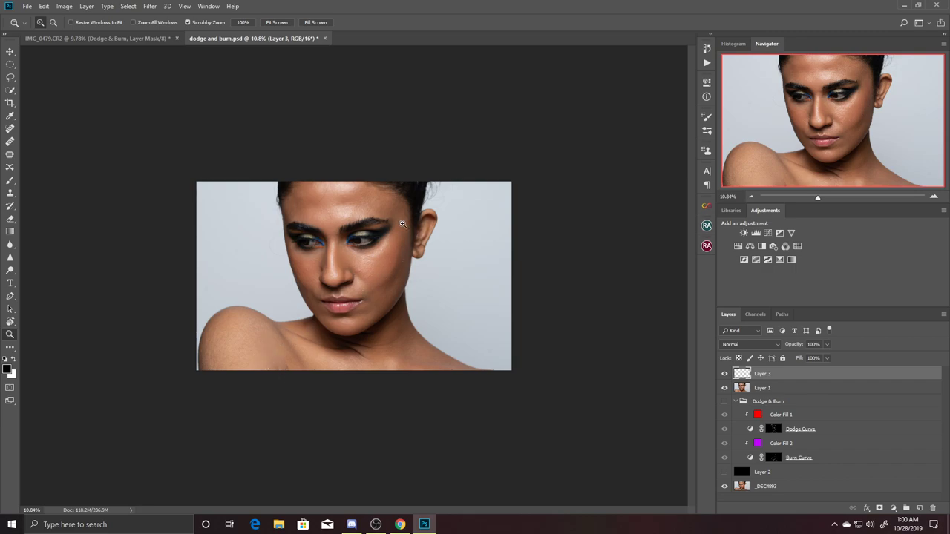
pyautogui.moveTo(325, 193); pyautogui.dragTo(408, 266)
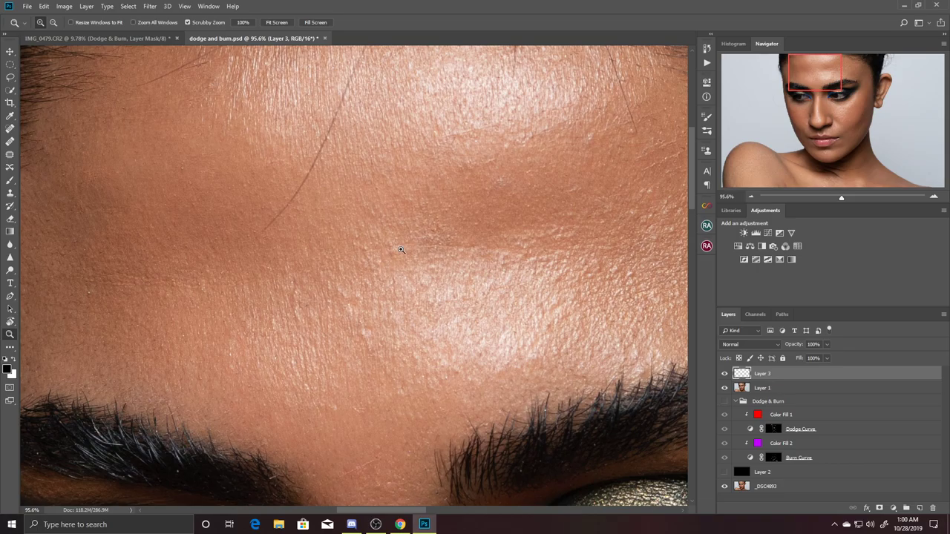
pyautogui.moveTo(414, 238); pyautogui.dragTo(385, 227)
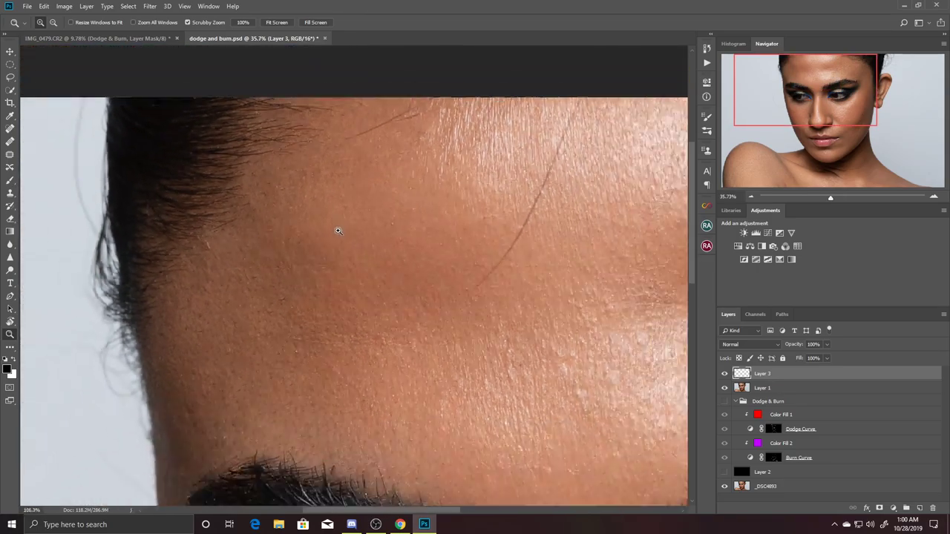
pyautogui.moveTo(300, 210); pyautogui.dragTo(334, 232)
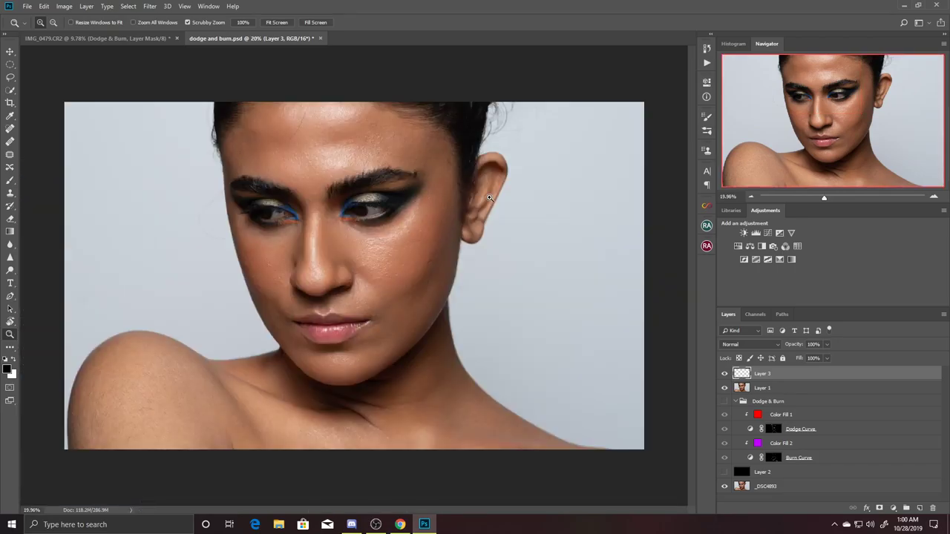
pyautogui.moveTo(383, 138); pyautogui.dragTo(398, 173)
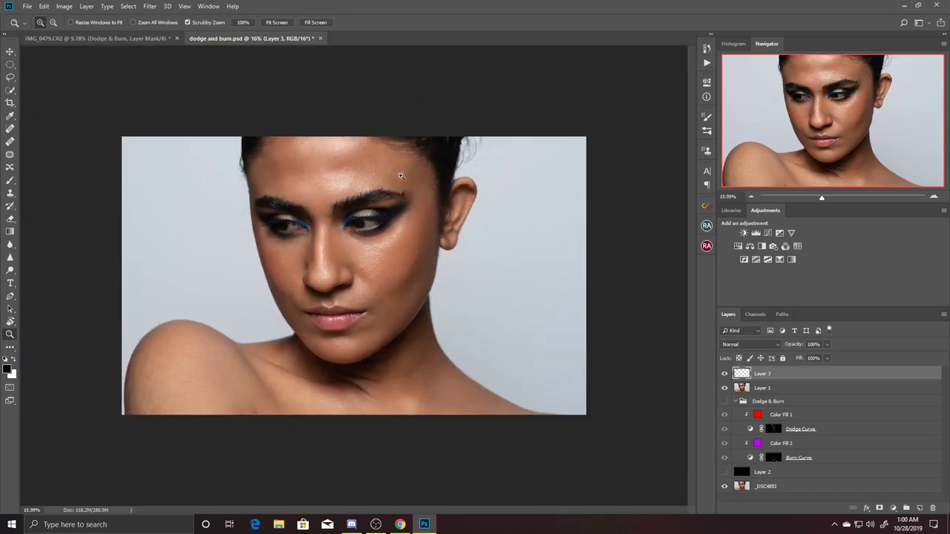
pyautogui.moveTo(375, 218); pyautogui.dragTo(424, 245)
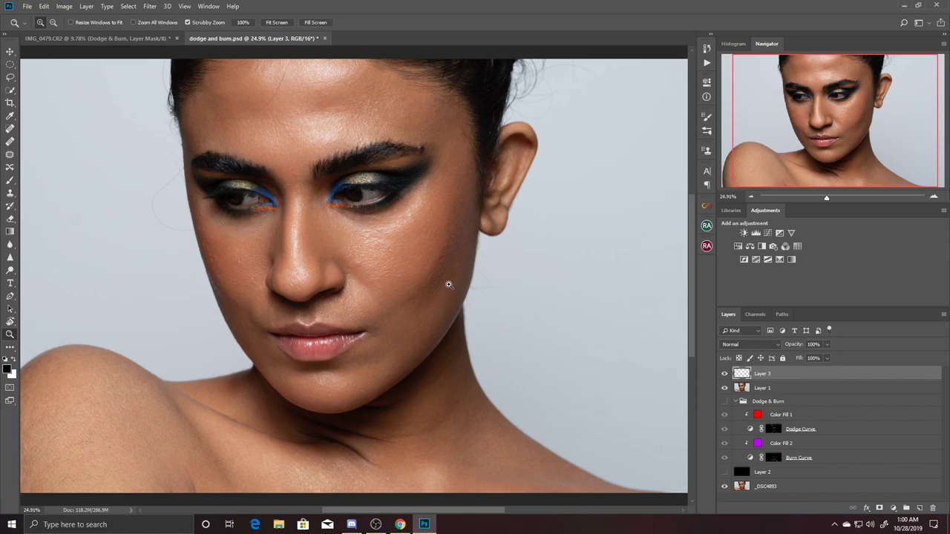
pyautogui.moveTo(345, 278); pyautogui.dragTo(411, 278)
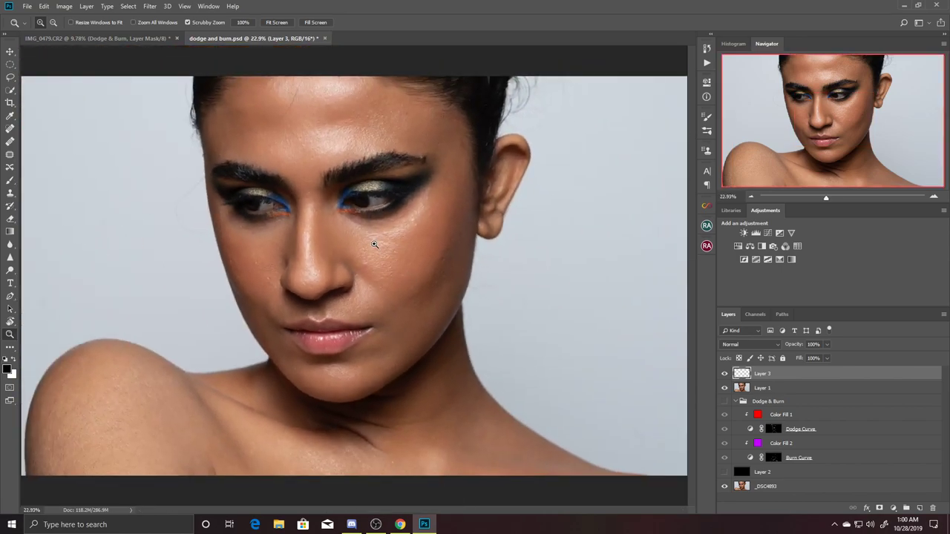
pyautogui.moveTo(374, 244)
pyautogui.mouseDown()
pyautogui.moveTo(357, 222)
pyautogui.moveTo(385, 232)
pyautogui.mouseUp()
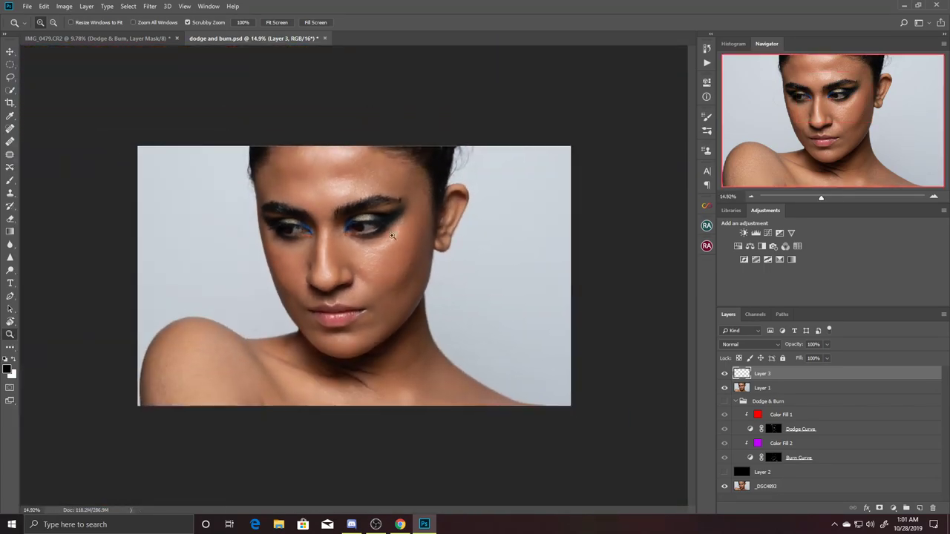
pyautogui.moveTo(329, 171); pyautogui.dragTo(353, 193)
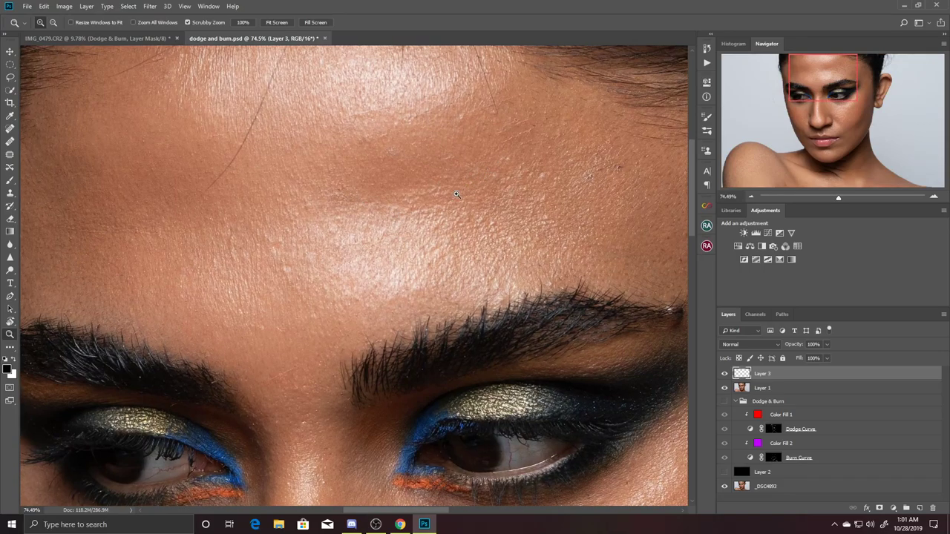
pyautogui.moveTo(483, 212); pyautogui.dragTo(429, 188)
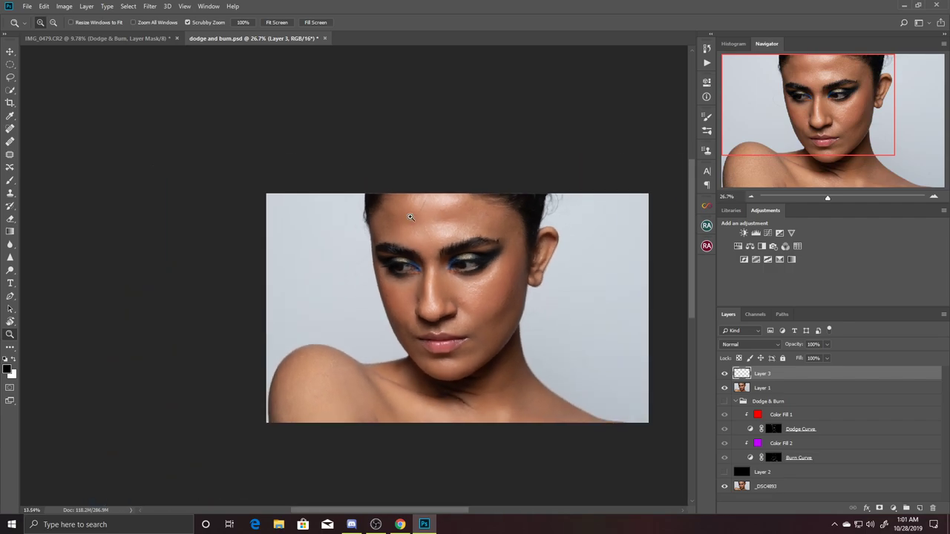
pyautogui.moveTo(434, 234)
pyautogui.mouseDown()
pyautogui.moveTo(352, 241)
pyautogui.moveTo(377, 264)
pyautogui.moveTo(332, 247)
pyautogui.mouseUp()
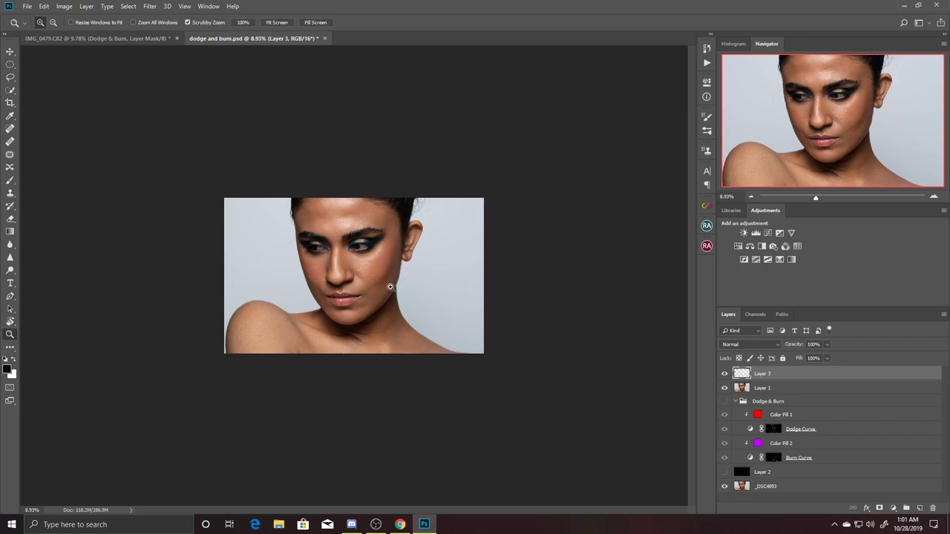
pyautogui.moveTo(361, 303); pyautogui.dragTo(403, 314)
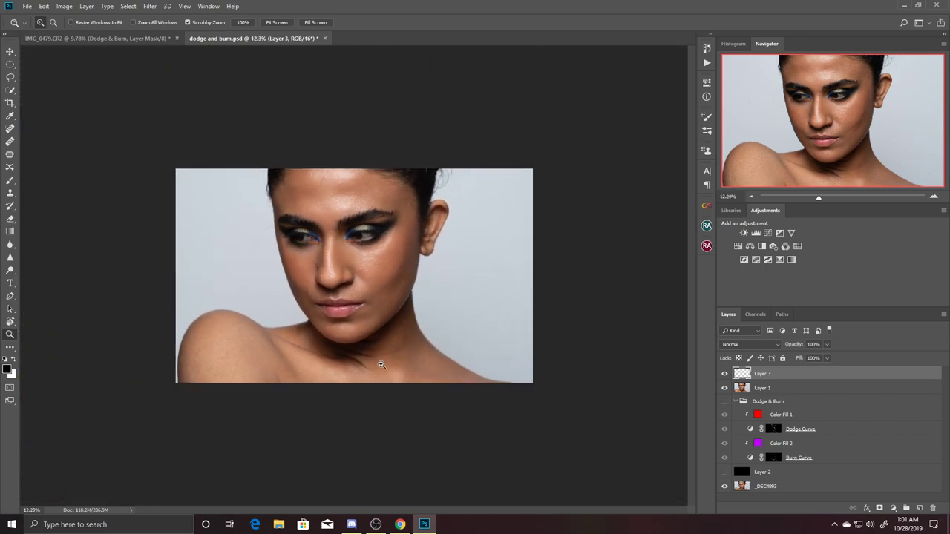
pyautogui.moveTo(217, 338); pyautogui.dragTo(285, 335)
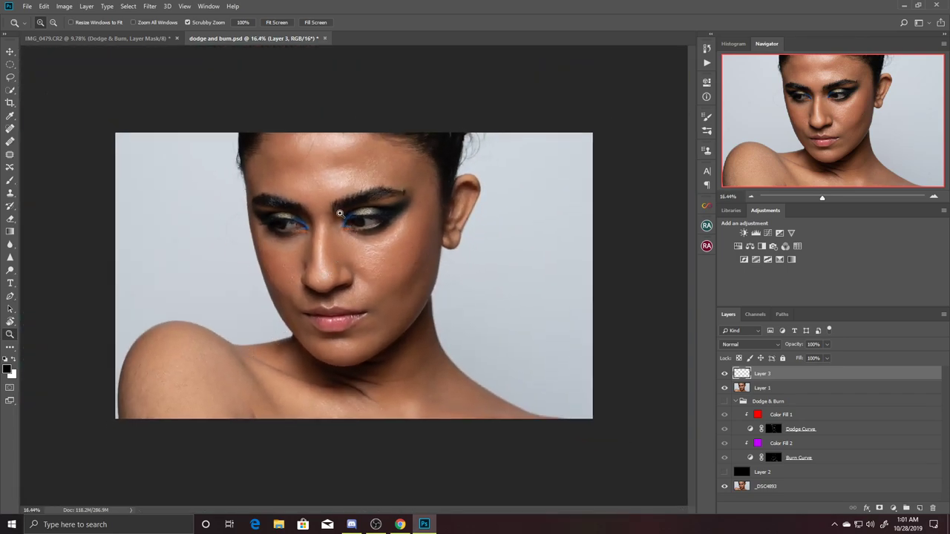
pyautogui.moveTo(340, 213)
pyautogui.mouseDown()
pyautogui.moveTo(393, 260)
pyautogui.moveTo(362, 299)
pyautogui.mouseUp()
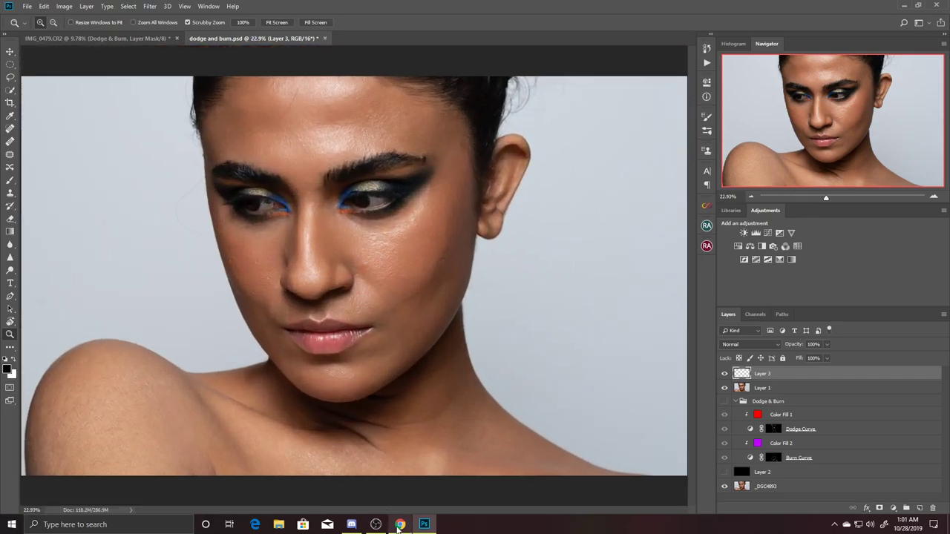
pyautogui.moveTo(399, 524)
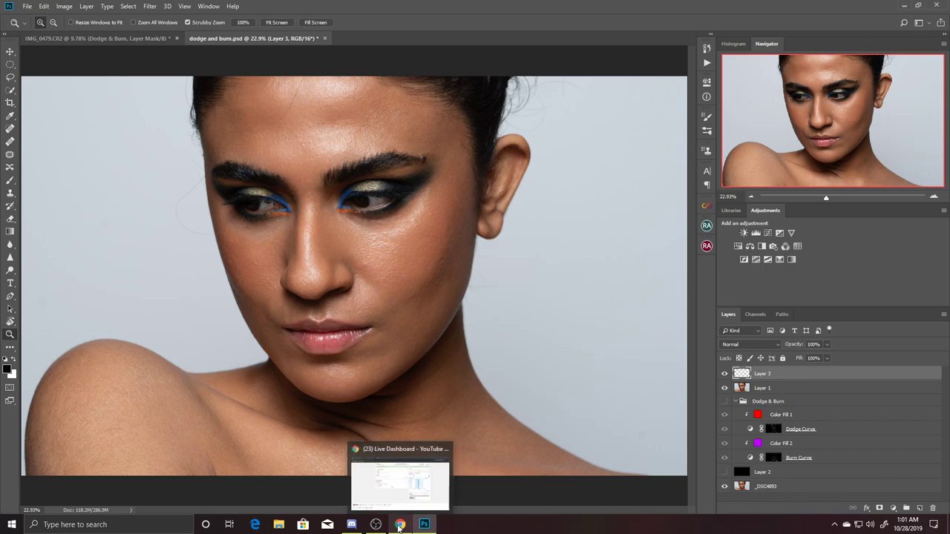
# Glance at the YouTube Live Dashboard in Chrome, return to Photoshop, then bring Discord to the front.
pyautogui.click(400, 525)
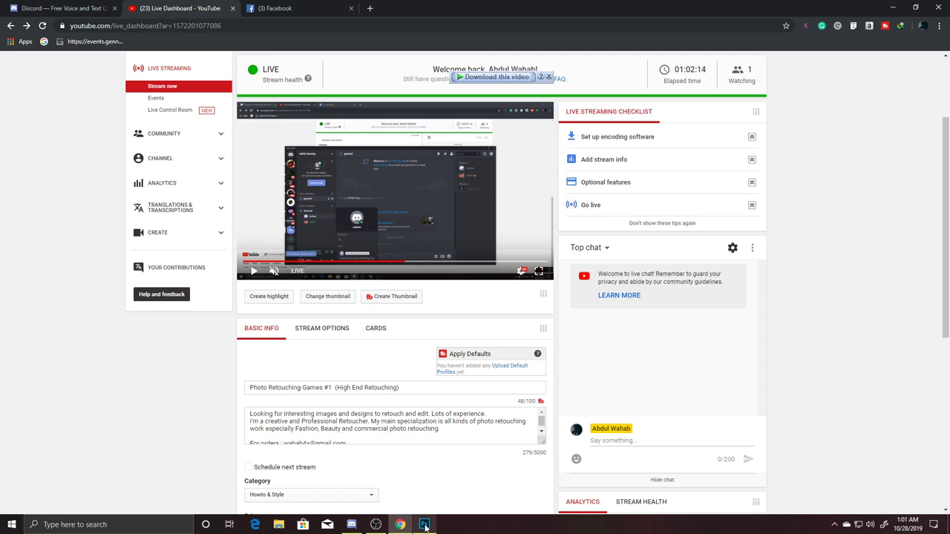
pyautogui.click(425, 524)
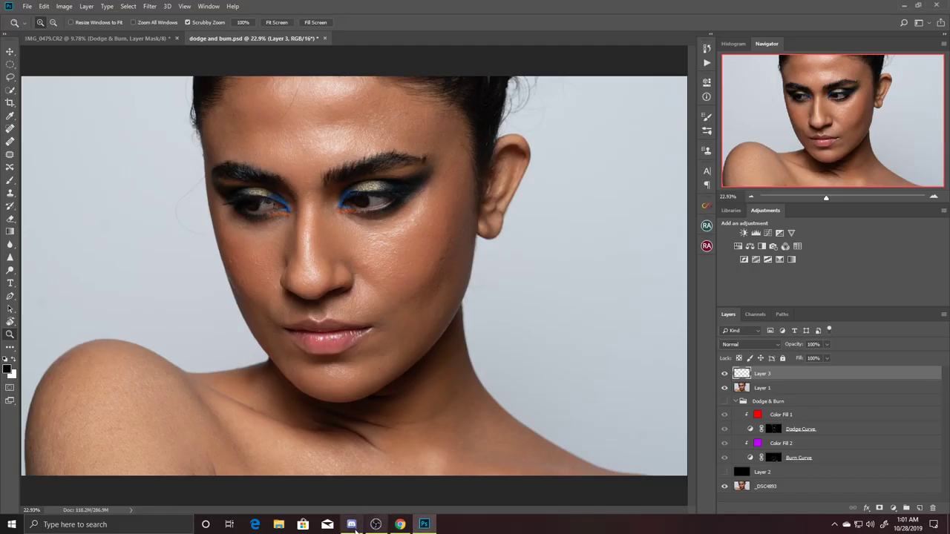
pyautogui.click(351, 524)
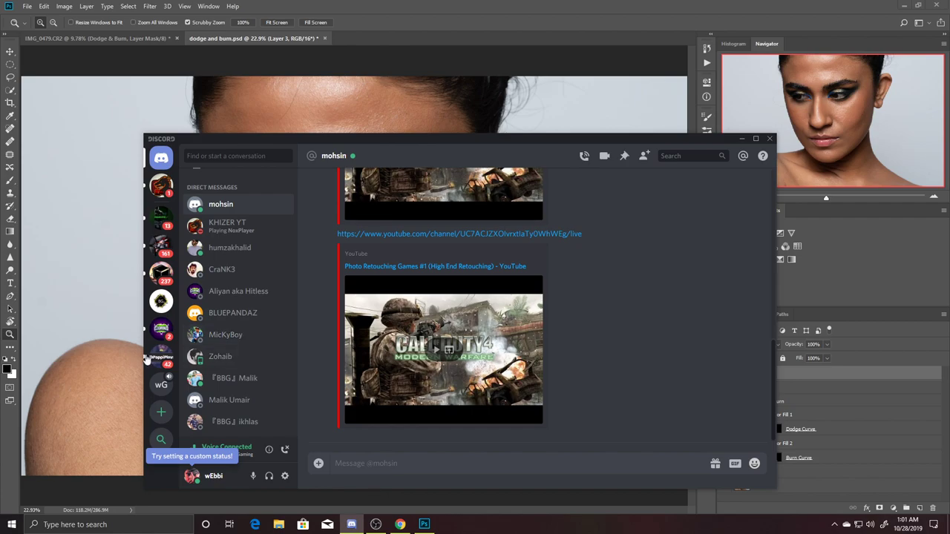
# Open the gaming server's general channel in Discord, then cycle windows to leave OBS over the dashboard.
pyautogui.click(161, 384)
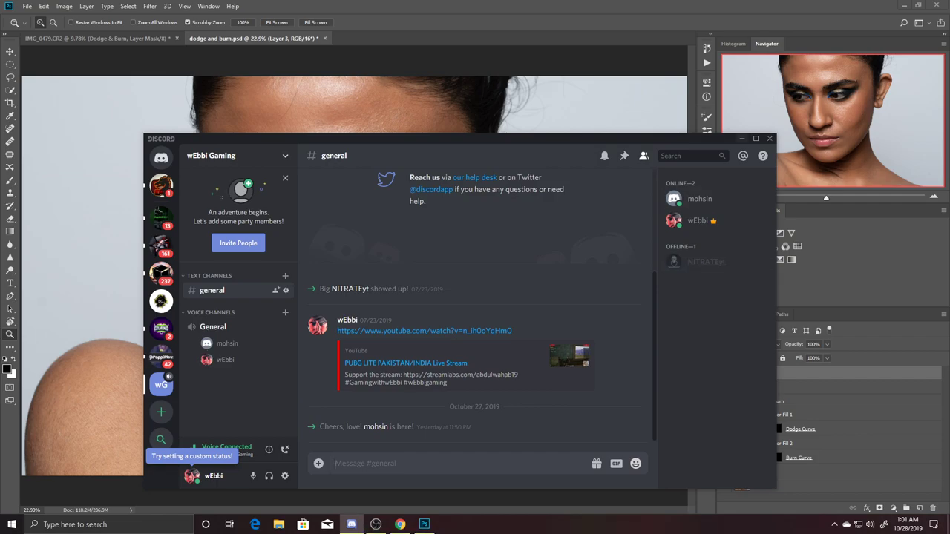
pyautogui.click(741, 138)
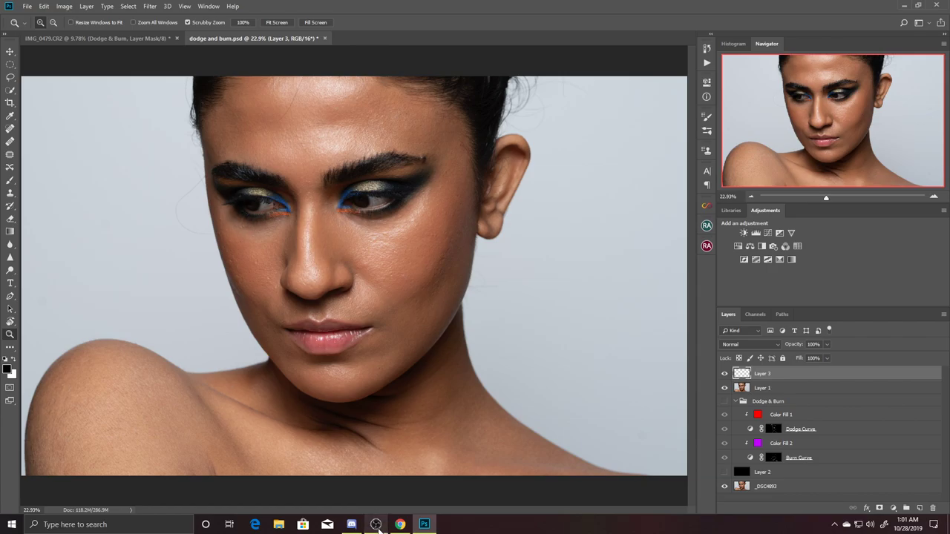
pyautogui.click(352, 524)
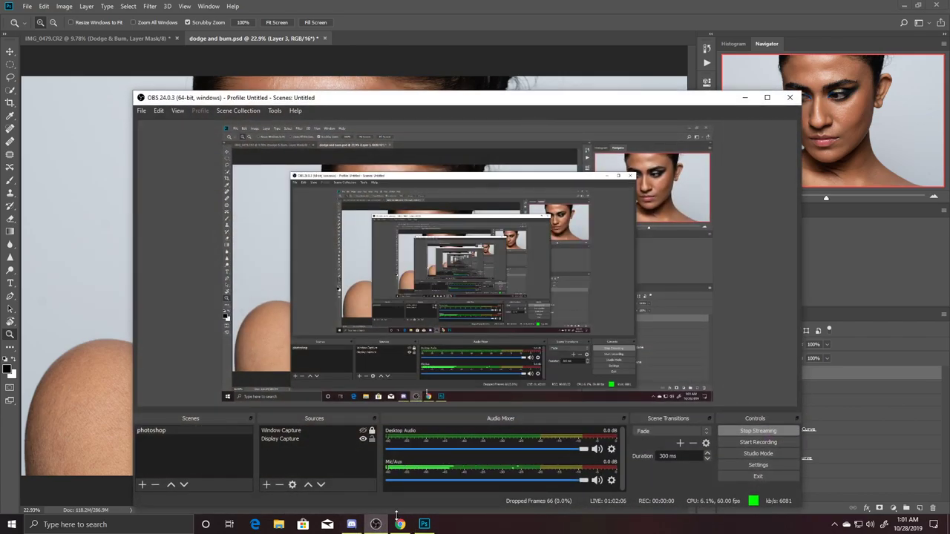
pyautogui.click(400, 524)
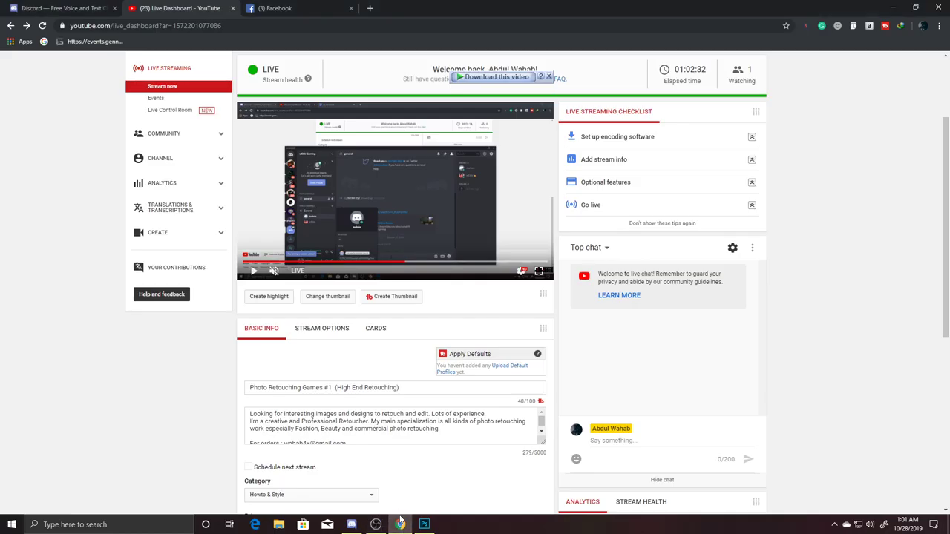
pyautogui.click(375, 524)
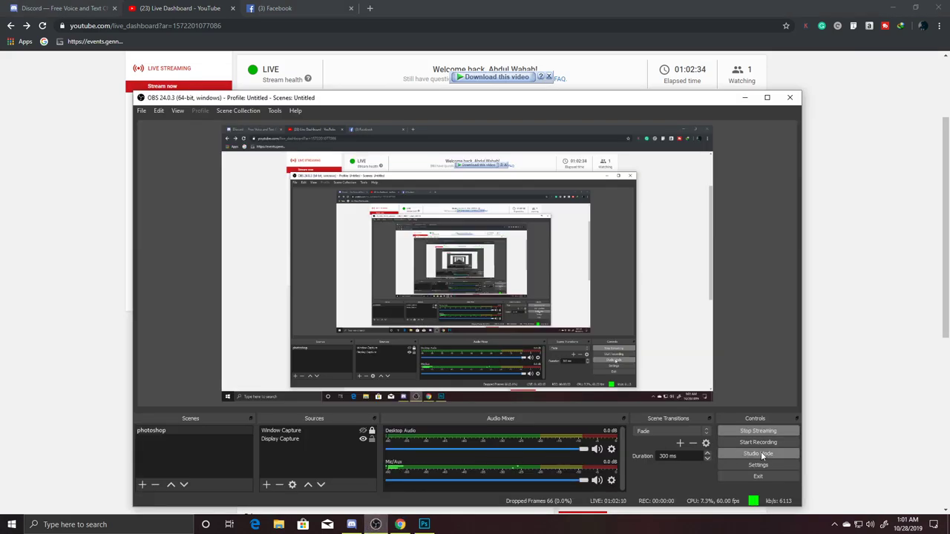